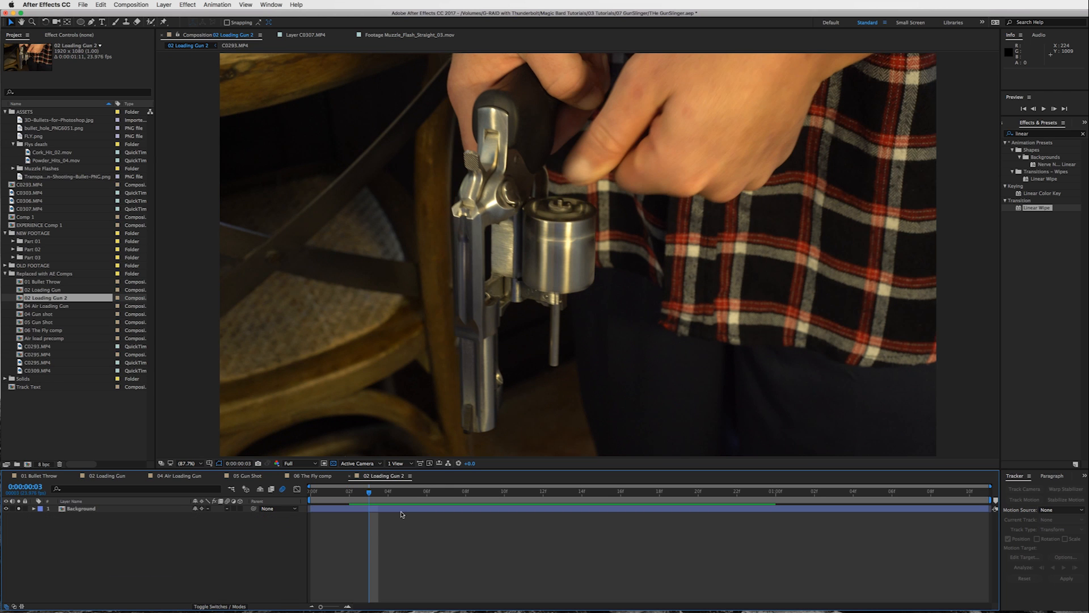
Step: Examine the revolver footage in 02 Loading Gun 2, looking closely at how the cylinder moves from the first frame to 0:00:01:00
click(397, 507)
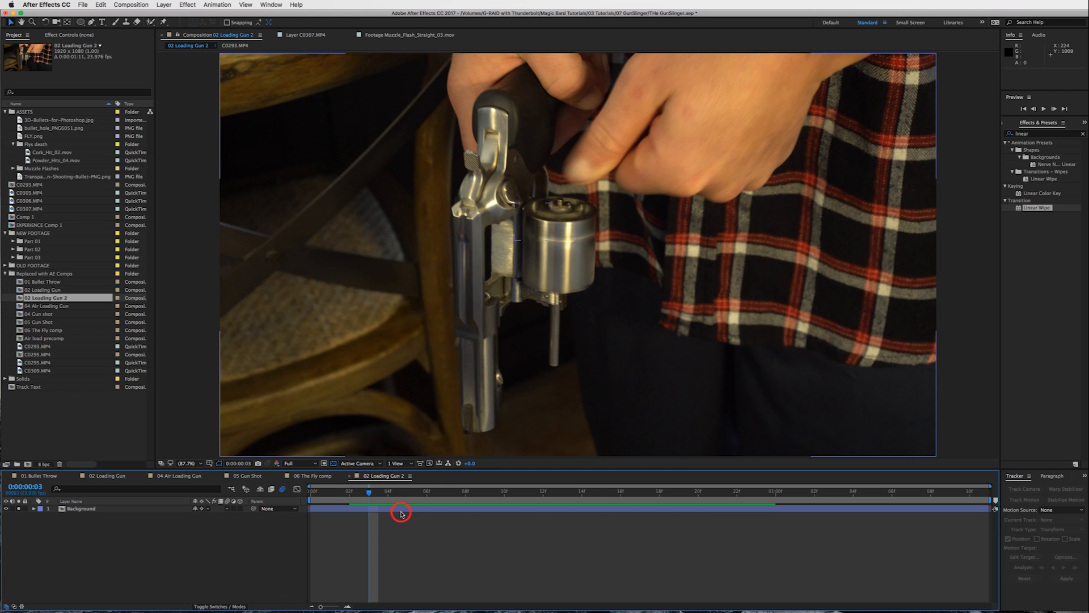
drag(367, 491, 491, 493)
key(space)
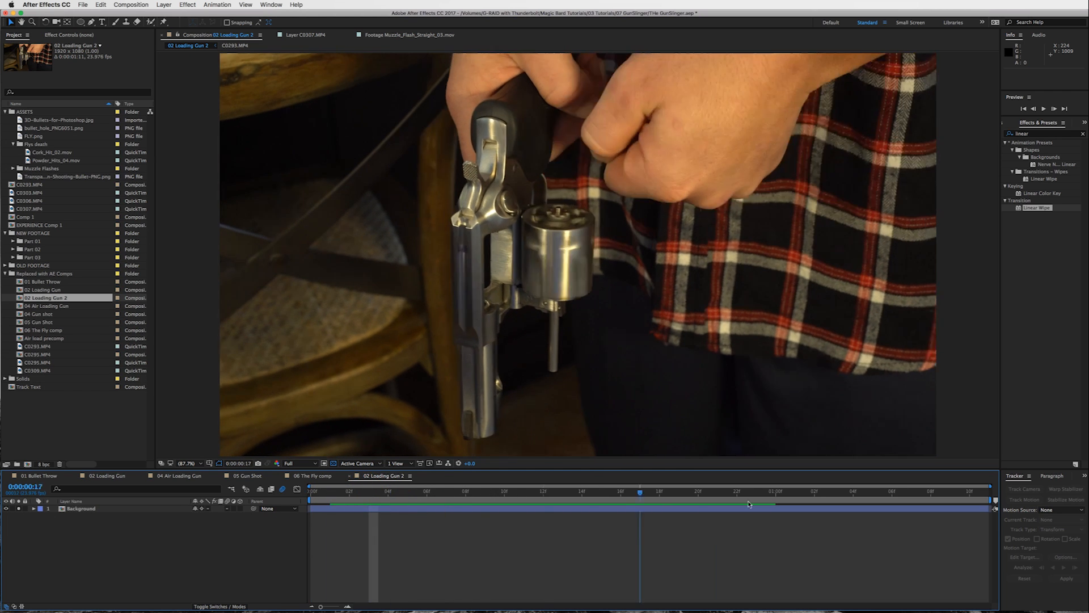
click(97, 510)
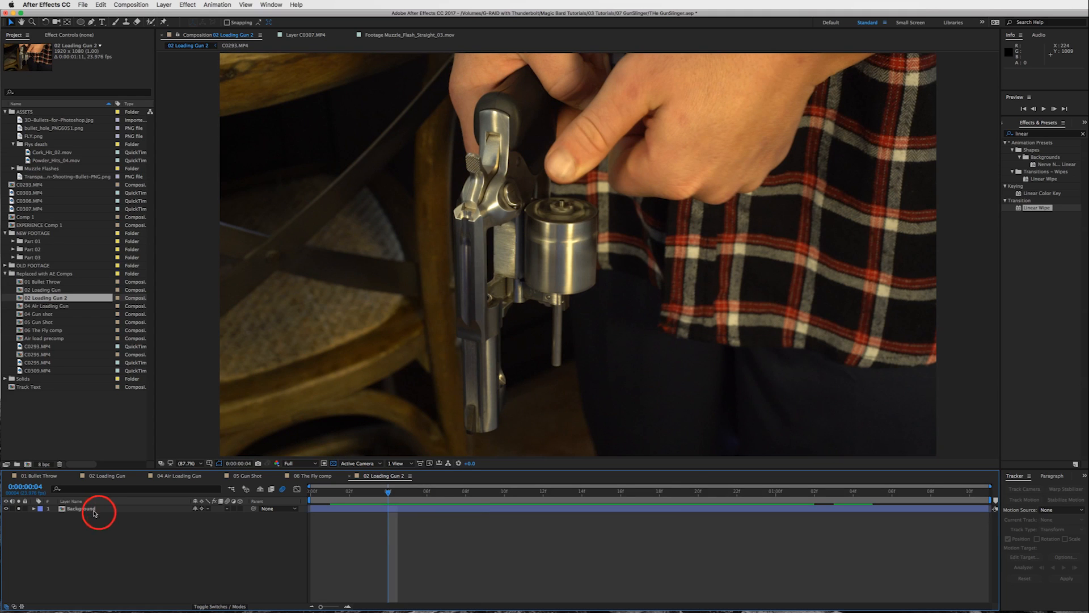
click(386, 493)
drag(387, 493, 312, 492)
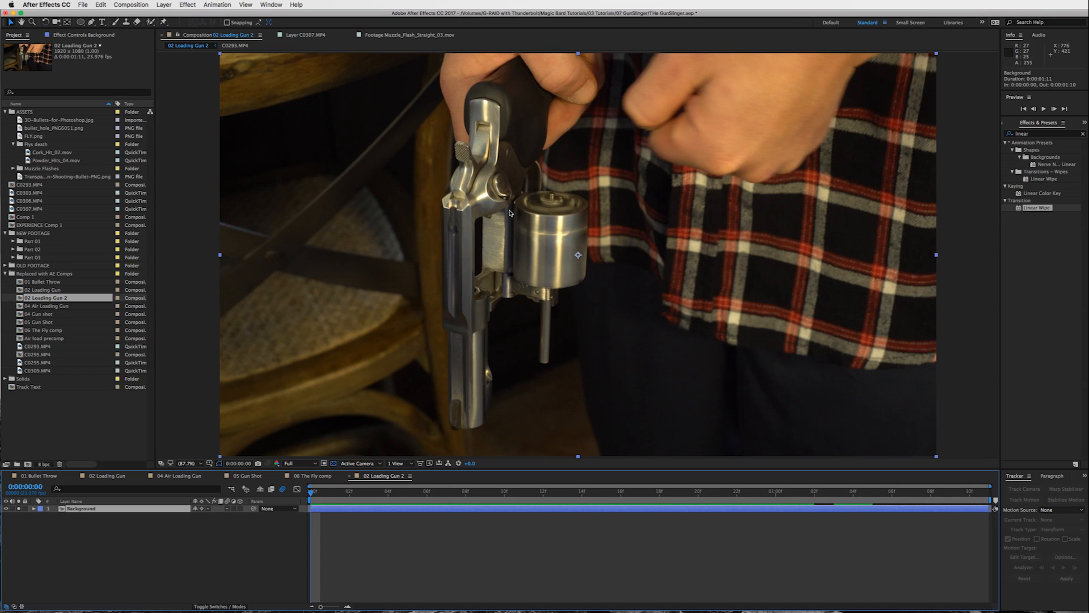
scroll(513, 213, up, 3)
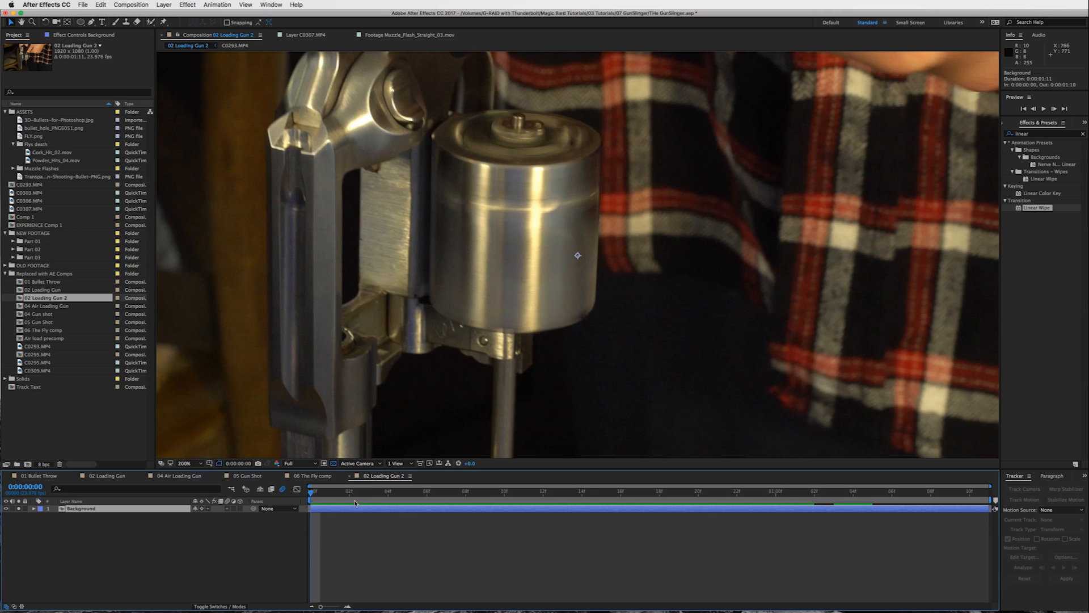
drag(332, 495, 773, 475)
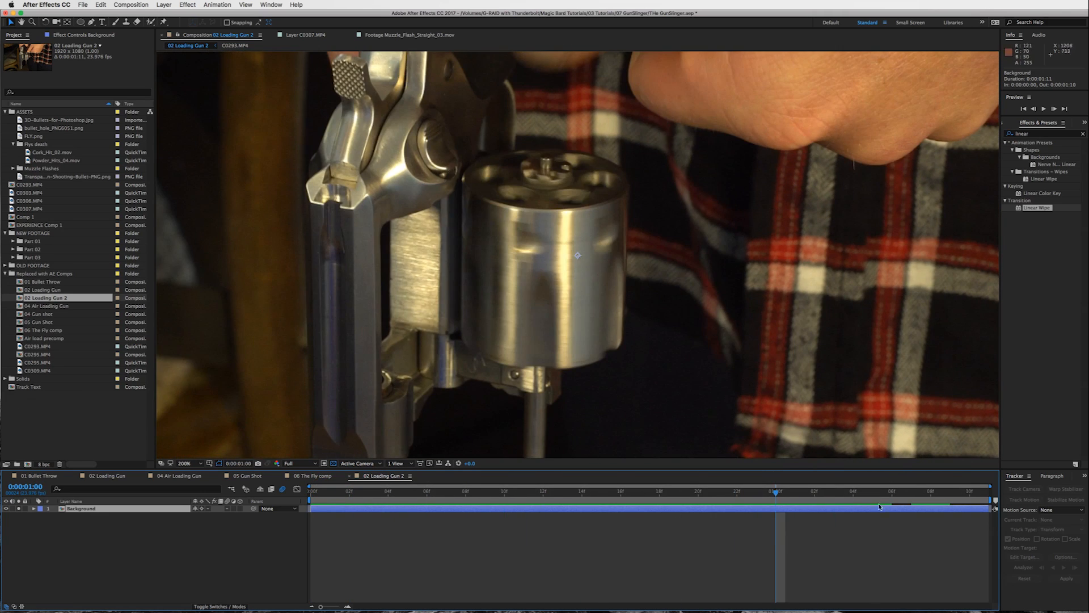
Step: Open the Background precomp and start a position motion track on the C0293.MP4 layer
double_click(638, 510)
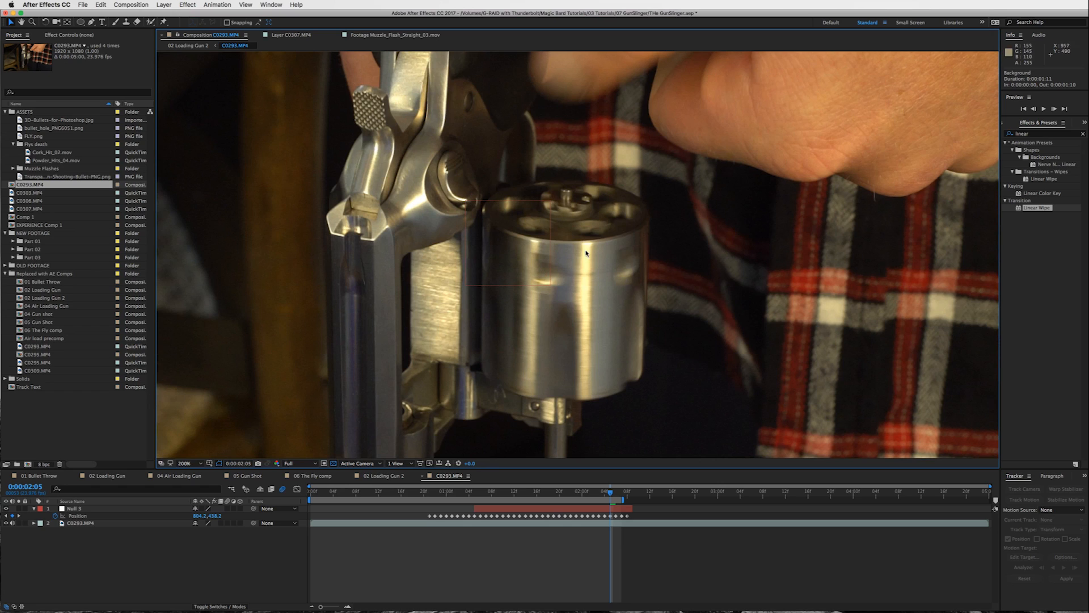
click(615, 522)
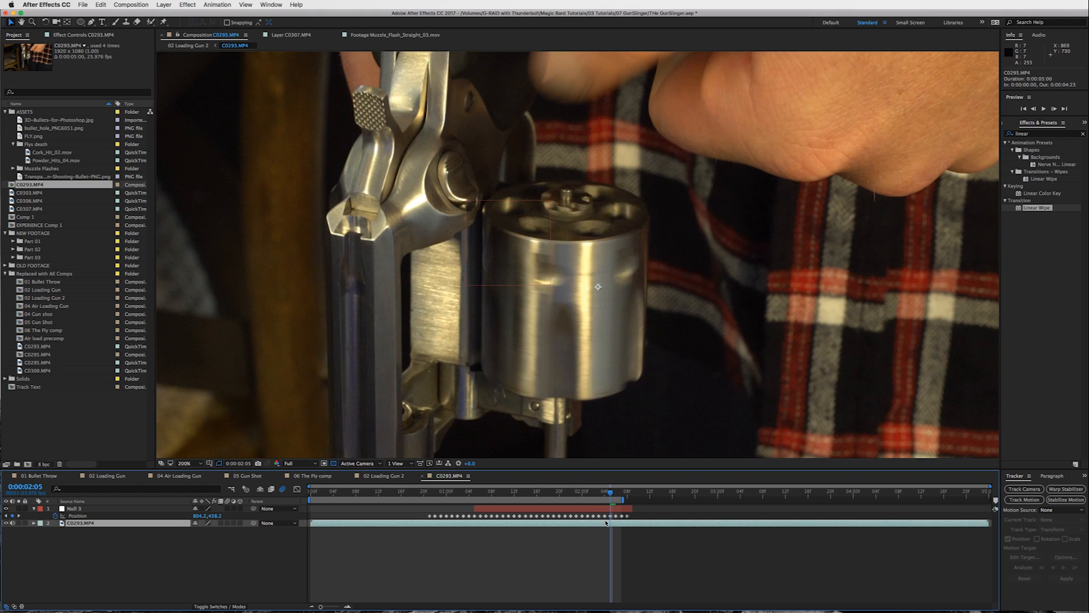
click(1024, 500)
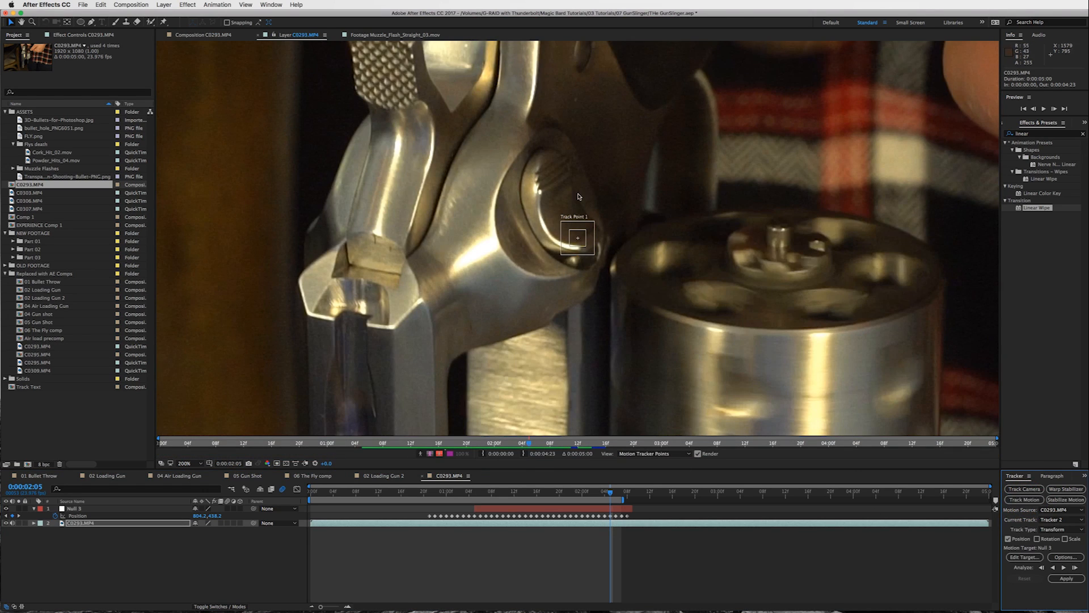
Step: Fit the track point's feature and search regions around the bright hinge highlight beside the cylinder, and go to 0:00:02:06
drag(586, 245, 586, 260)
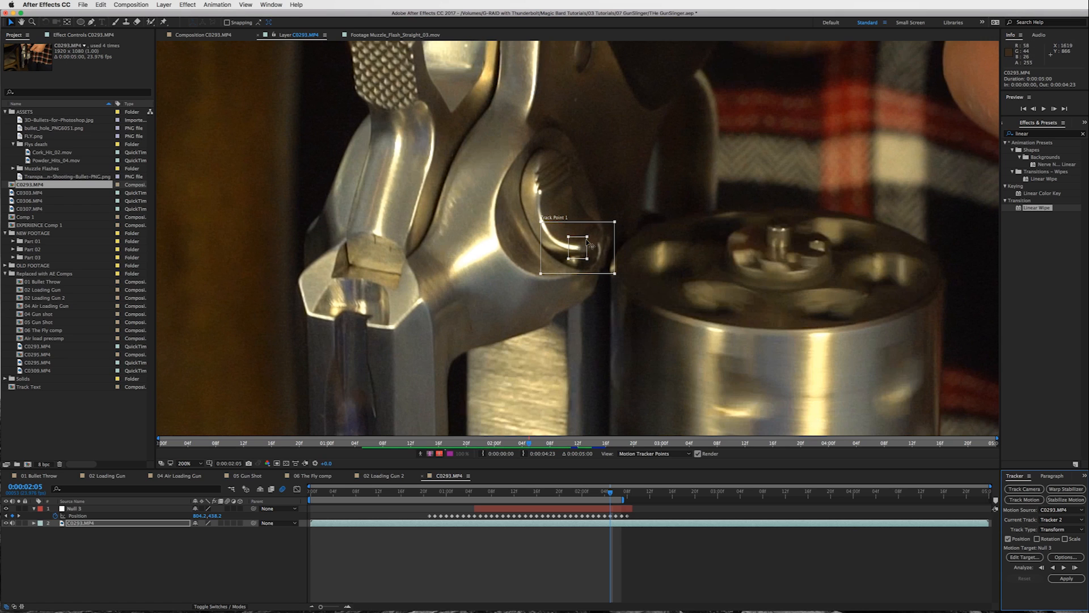
drag(588, 237, 590, 237)
drag(615, 275, 610, 278)
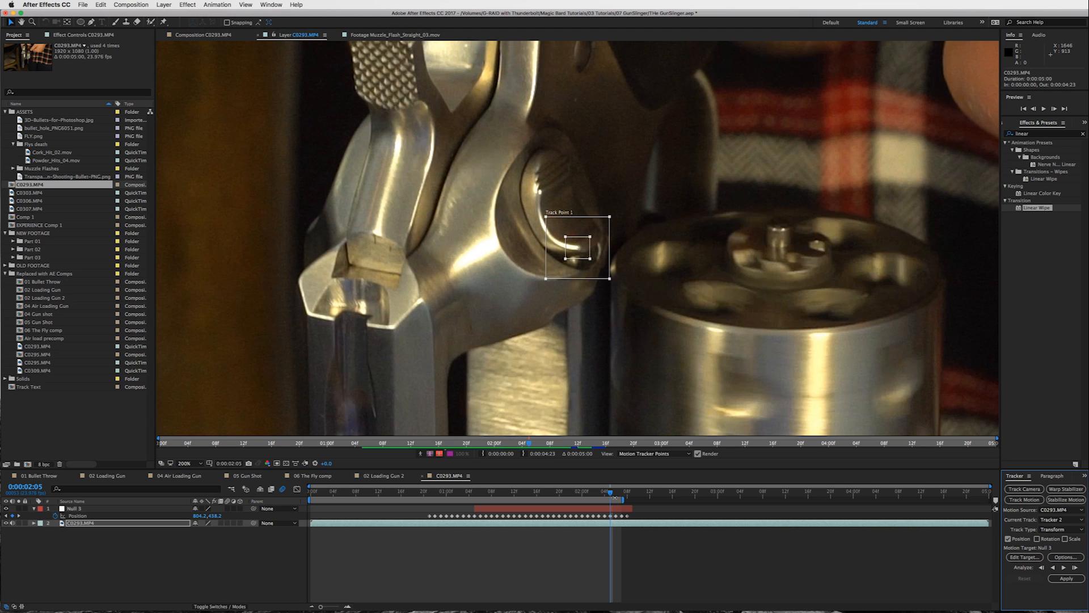
drag(610, 494, 616, 495)
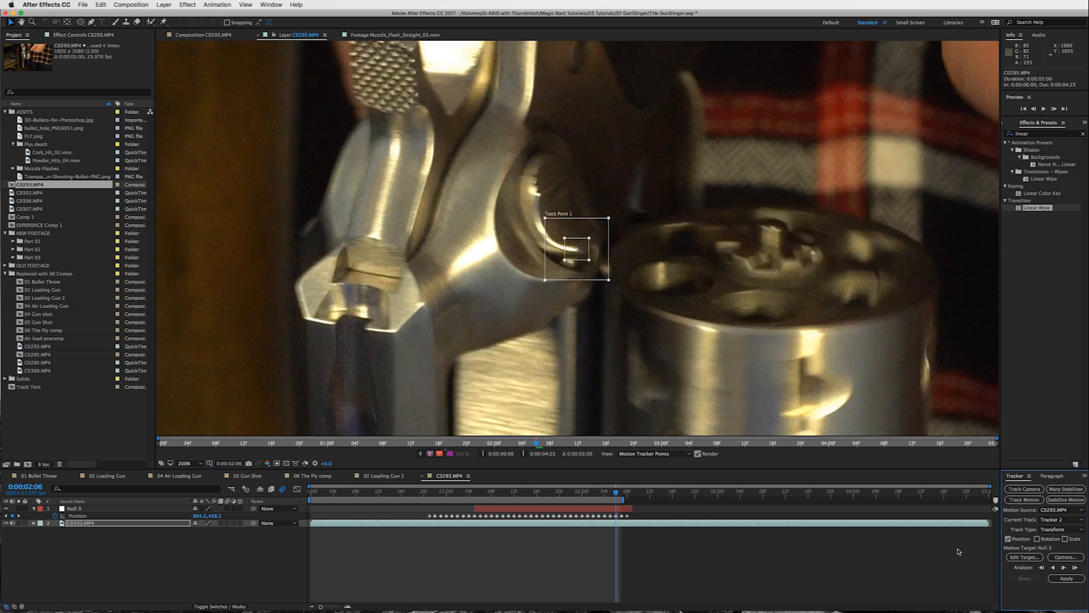
Step: Analyze the hinge track backward from 0:00:02:06 to 0:00:01:05
click(1052, 568)
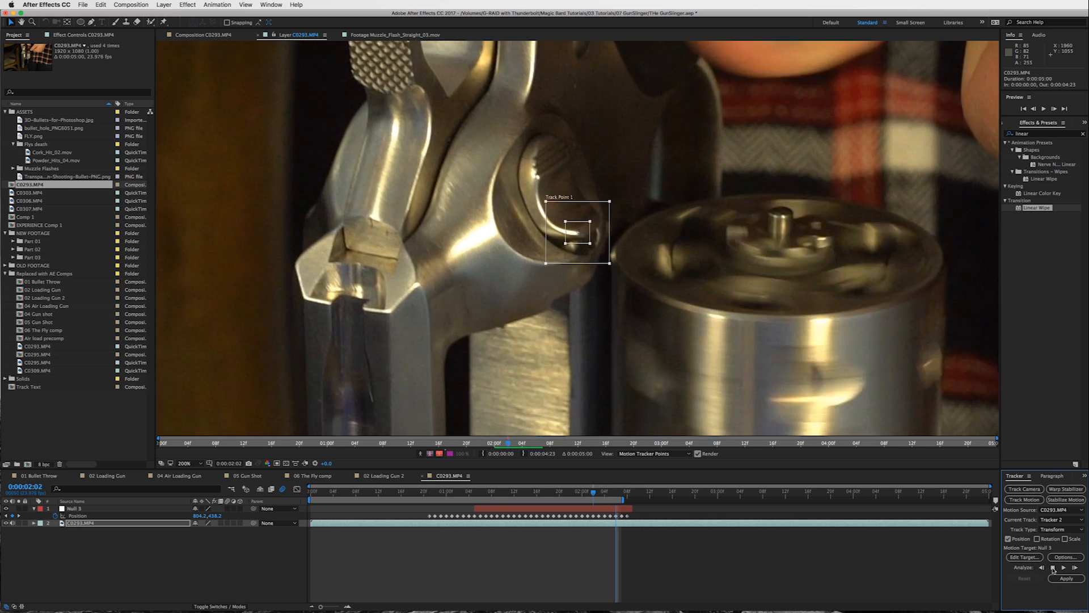
click(1053, 568)
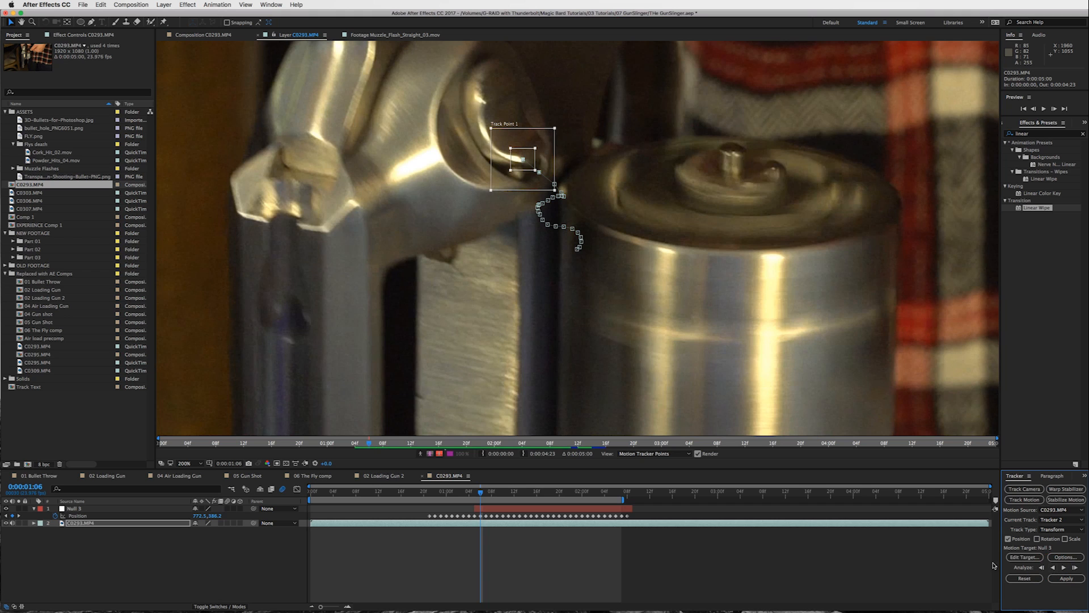
click(1042, 568)
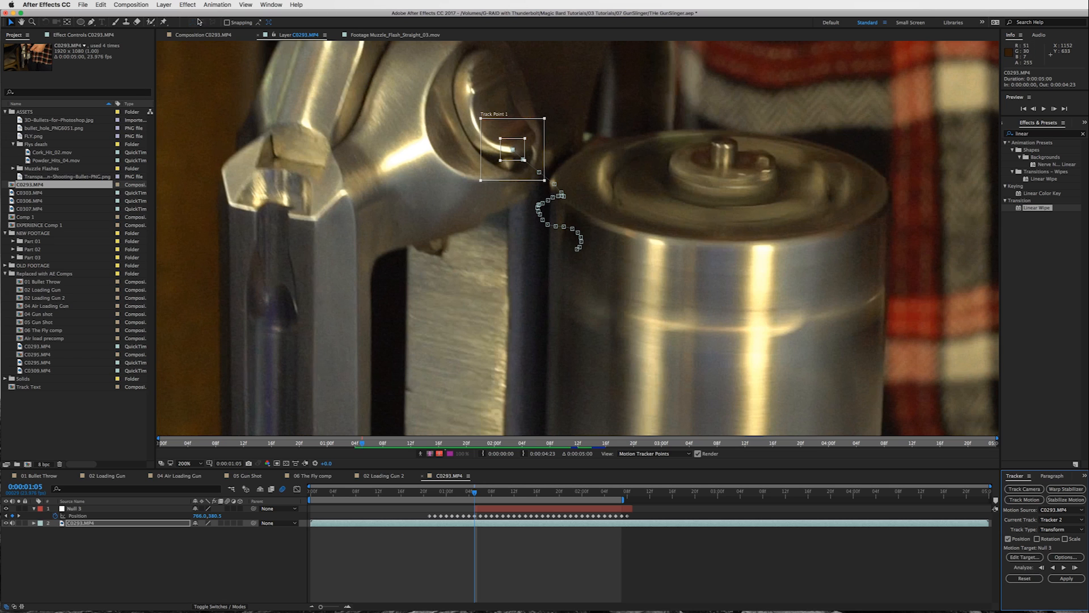
Step: Add a null object to the C0293.MP4 composition and trim it to the tracked range, 0:00:01:05 to 0:00:02:06
click(164, 4)
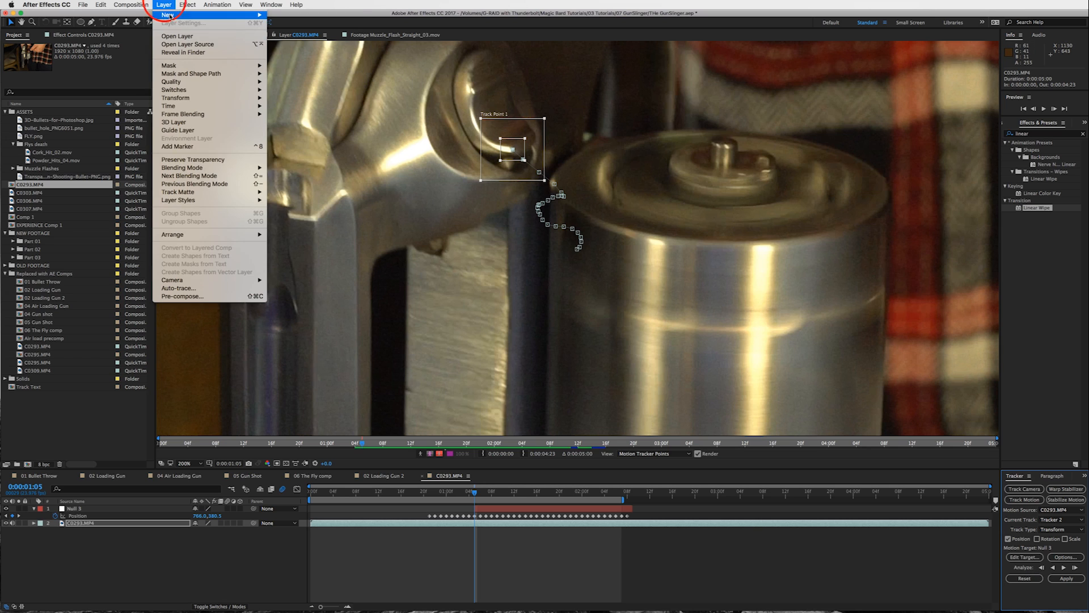
mouse_move(173, 15)
click(299, 49)
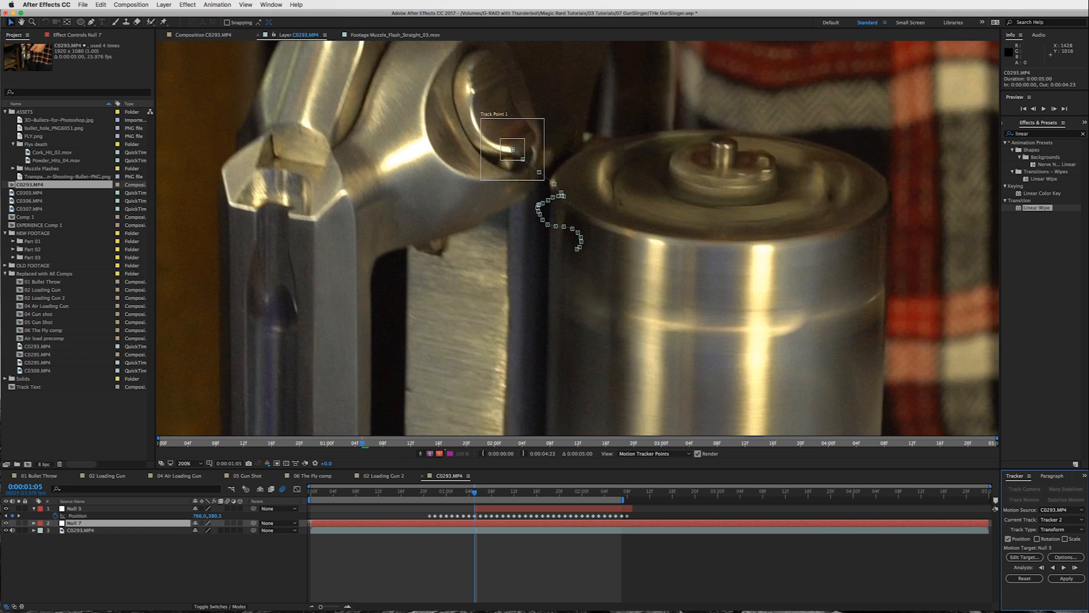
drag(310, 522, 474, 522)
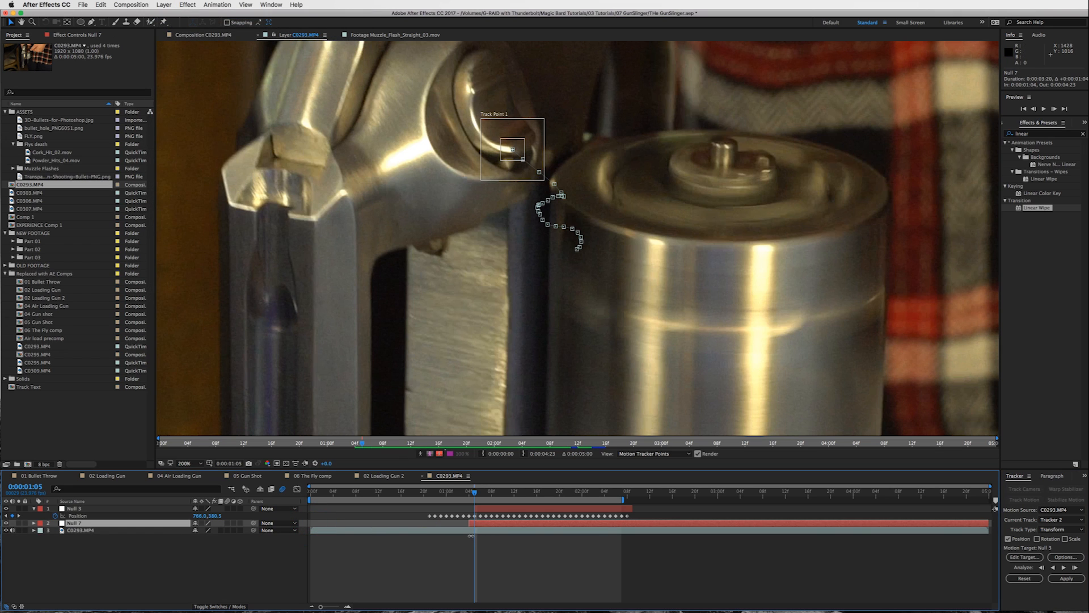
Step: Set Null 7 as the track's motion target and apply the tracking data to it
click(1025, 557)
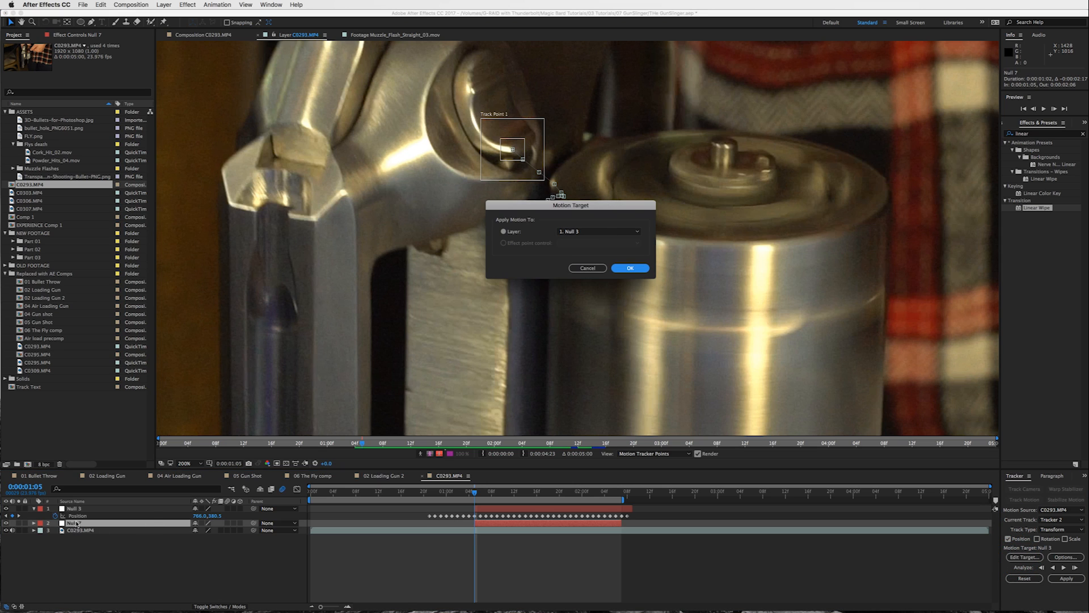
click(584, 232)
click(580, 240)
click(630, 267)
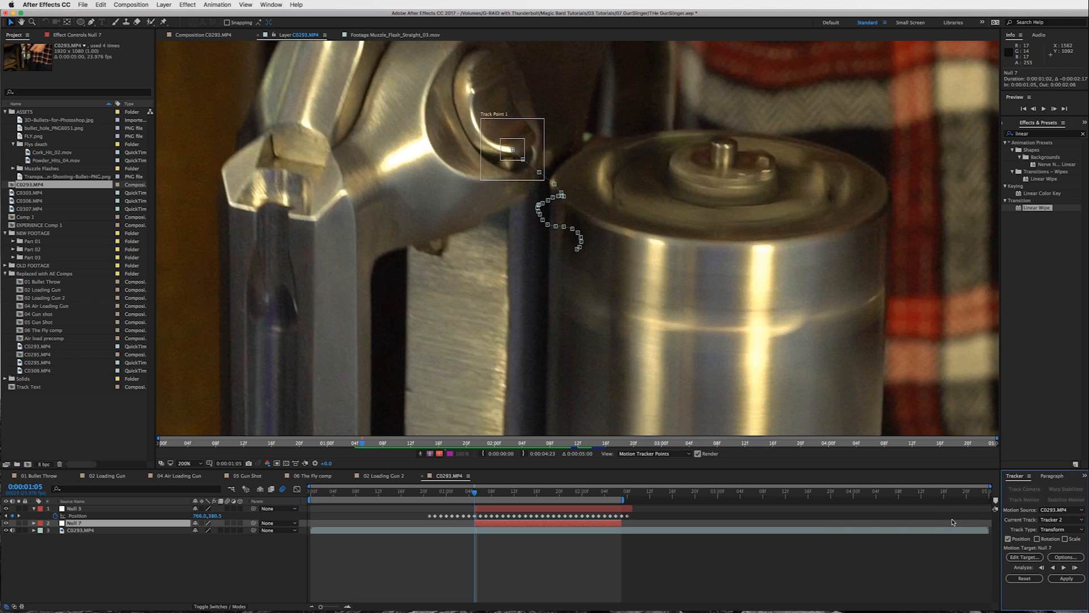
click(1066, 578)
click(638, 327)
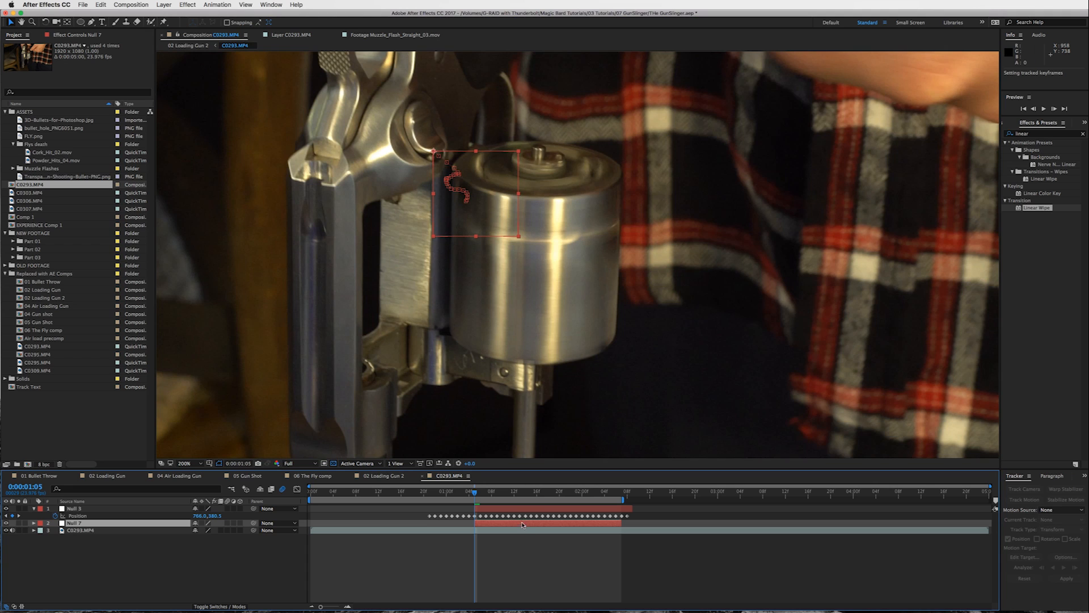
Step: Reveal Null 7's tracked position keyframes and delete that null, leaving Null 3 as the tracking null
click(526, 523)
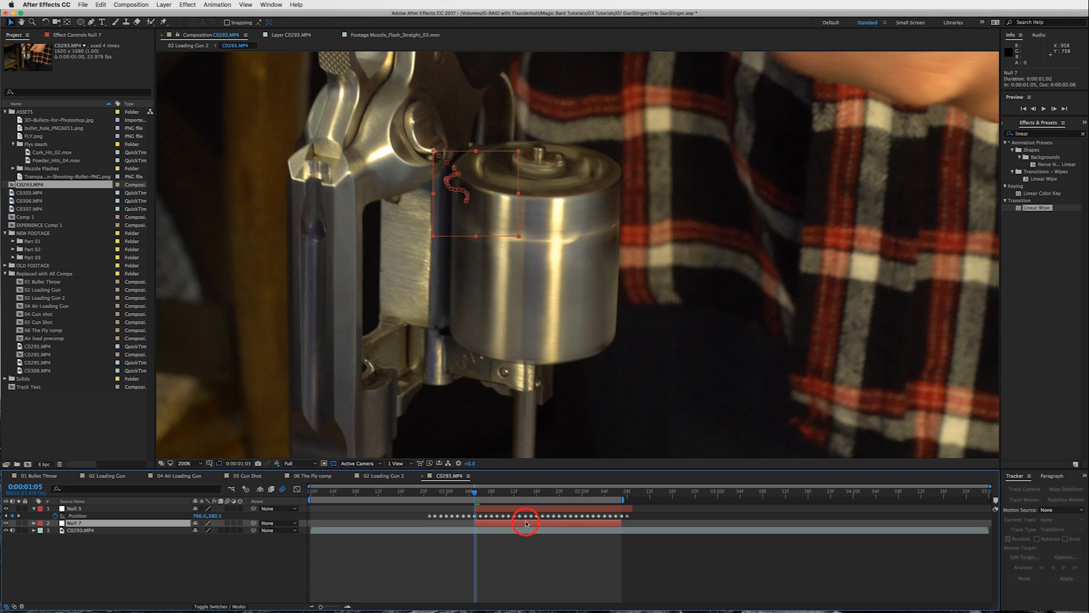
key(u)
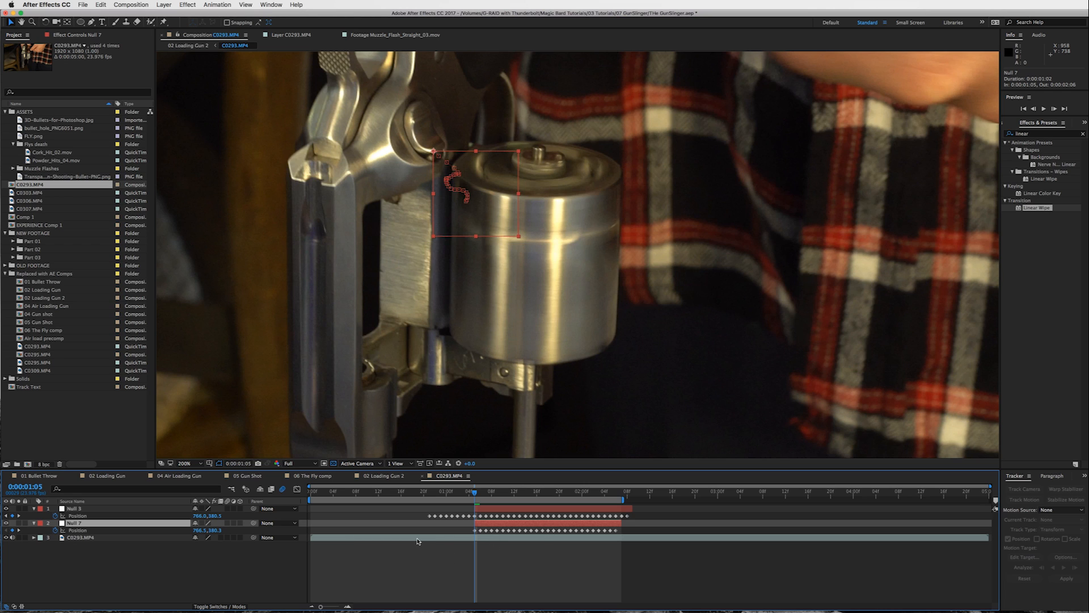
click(531, 563)
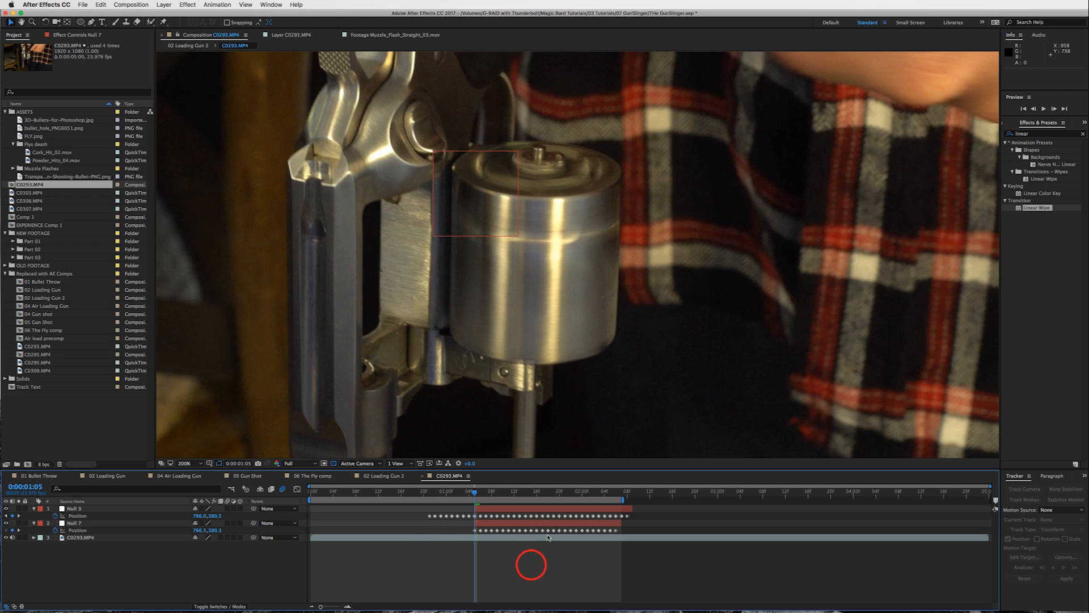
click(554, 523)
key(Delete)
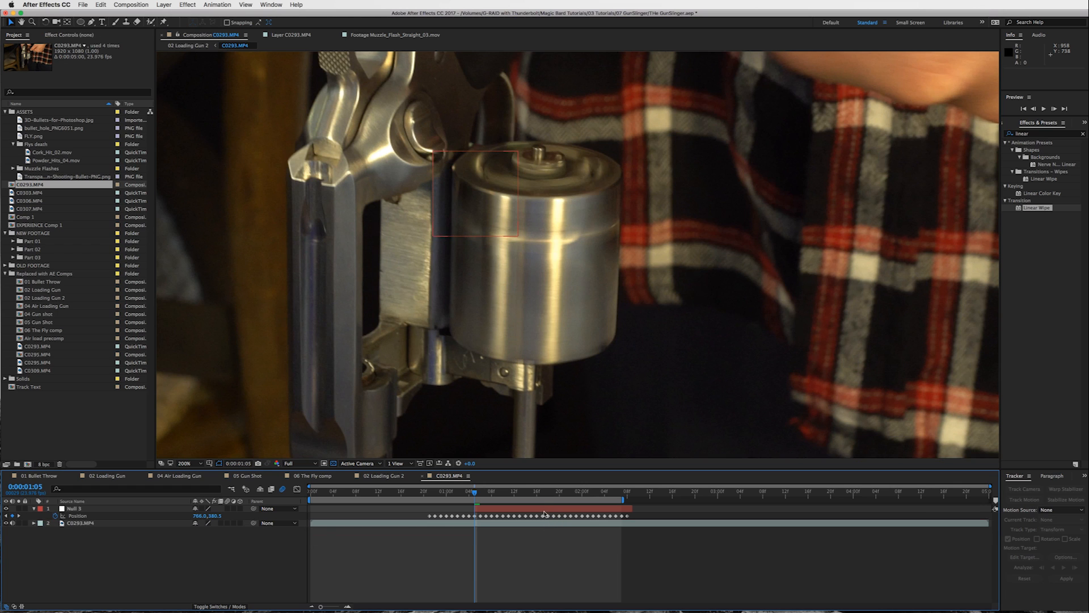
Step: Copy the tracked Null 3 into the 02 Loading Gun 2 composition and check it against the footage at 0:00:00:01
click(544, 511)
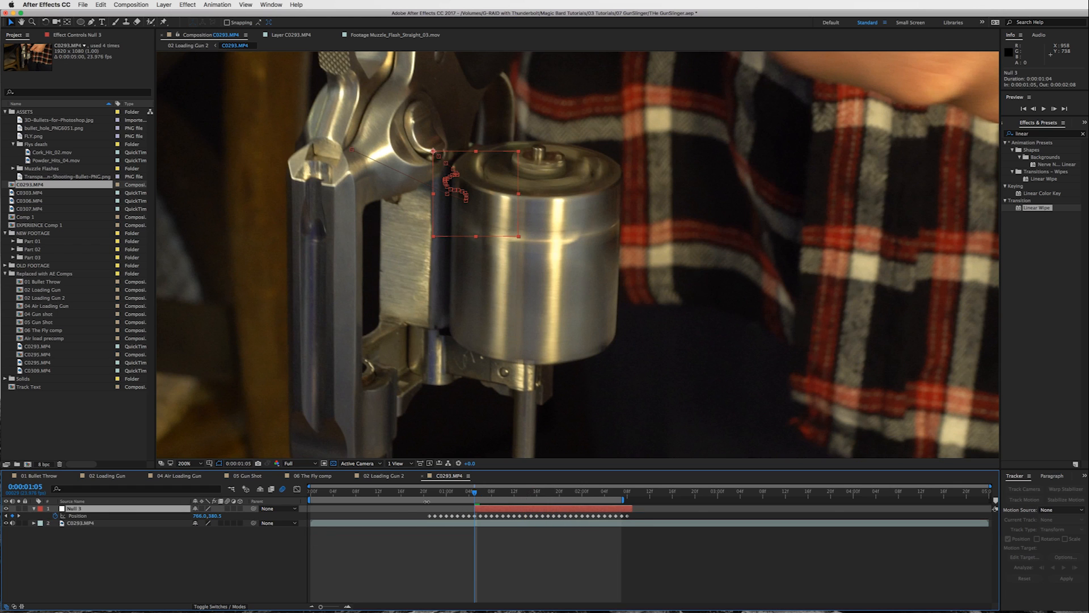
click(418, 555)
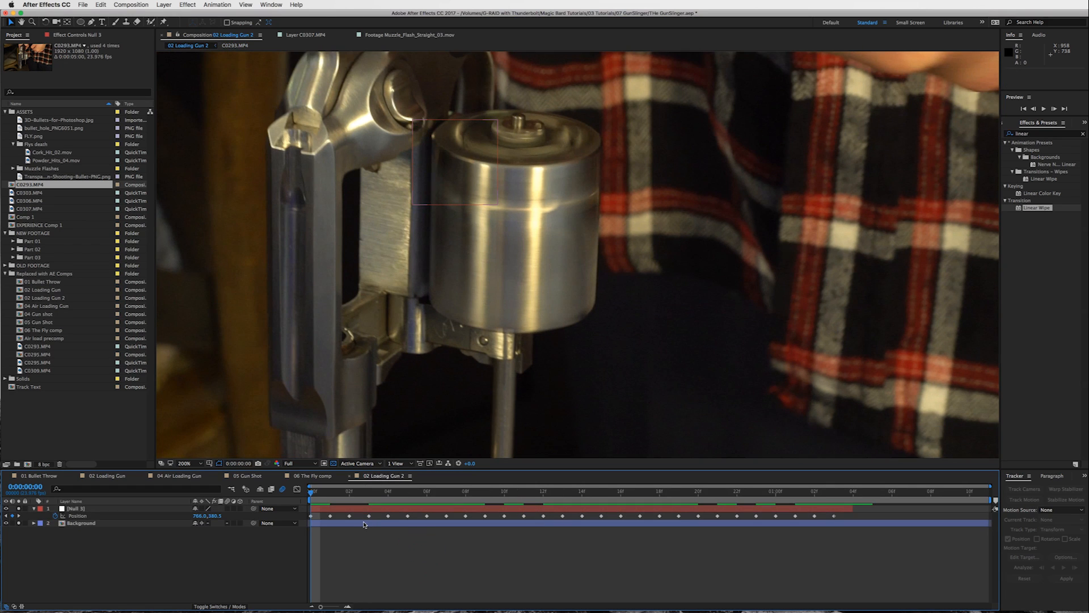
click(363, 524)
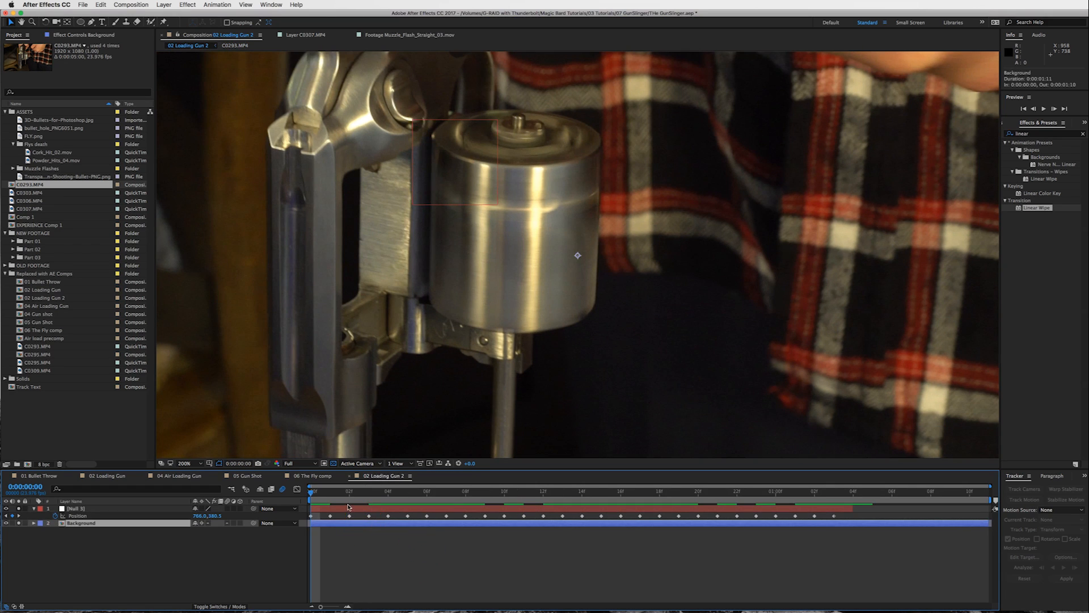
click(348, 507)
mouse_move(320, 493)
mouse_down()
mouse_move(834, 493)
mouse_move(321, 485)
mouse_up()
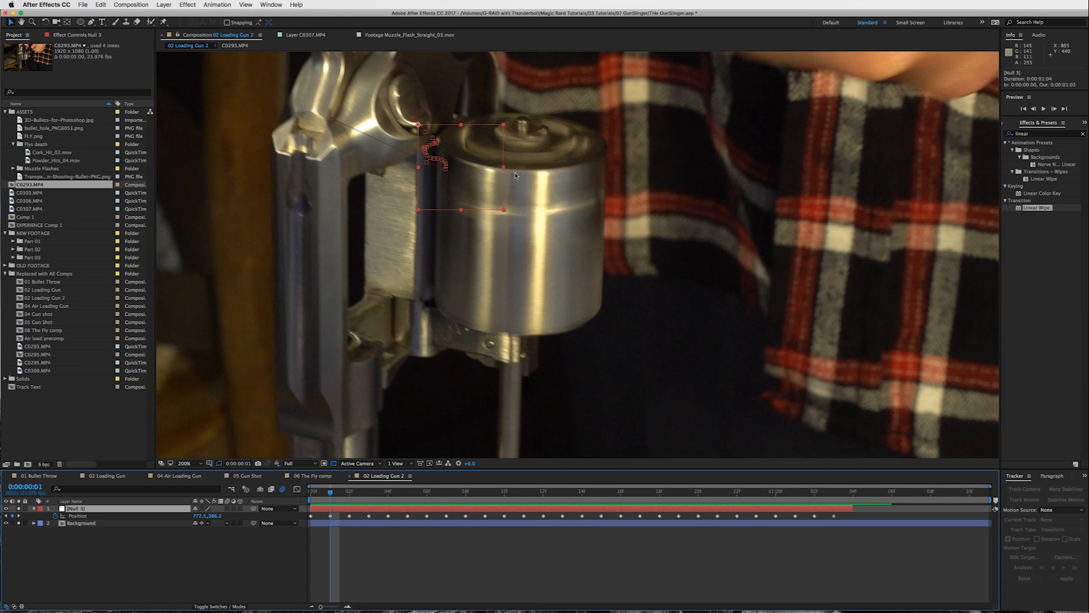
Step: Duplicate the Background layer and add a white (FFFFFF) solid layer above the copy
click(90, 524)
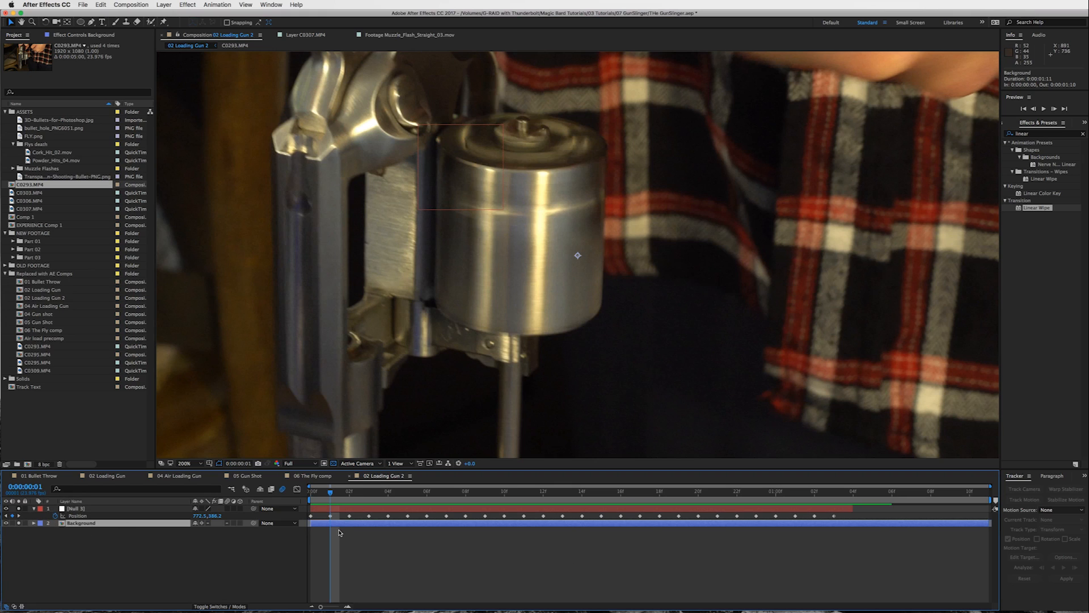
key(super+d)
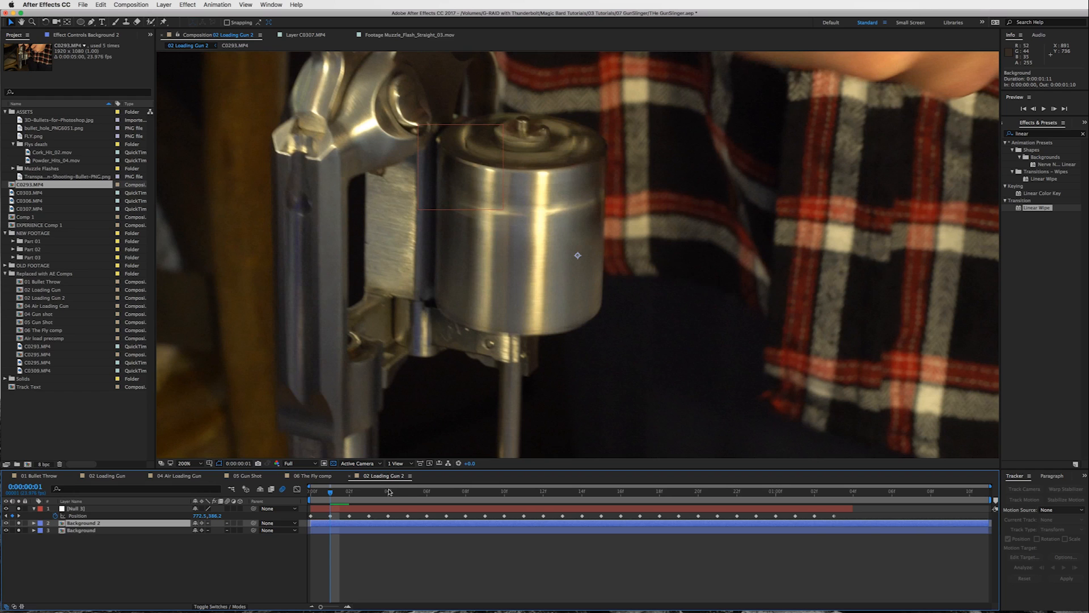
click(164, 5)
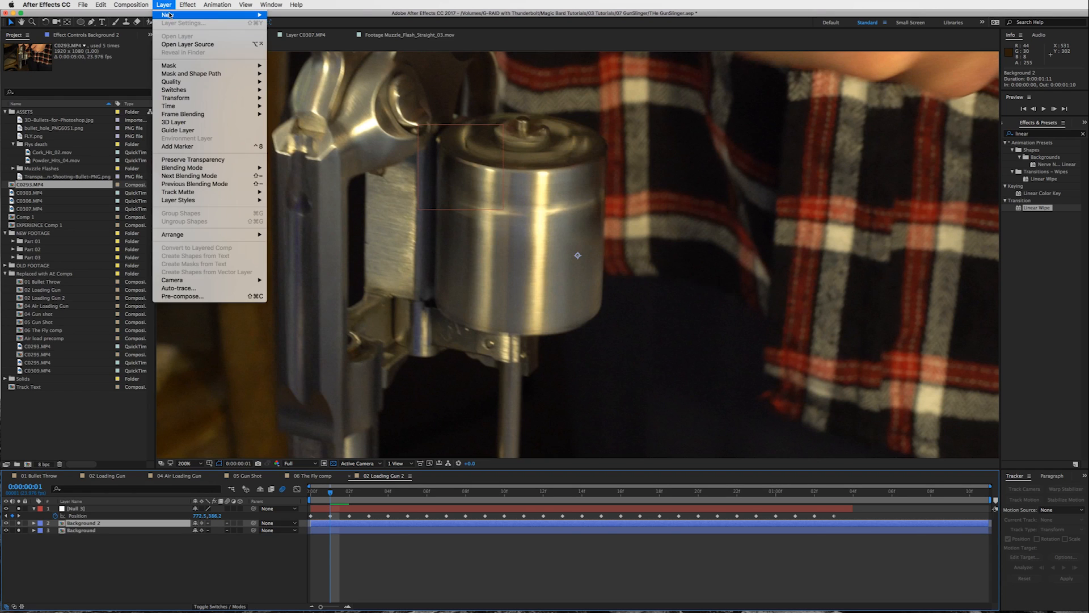
mouse_move(170, 14)
click(290, 26)
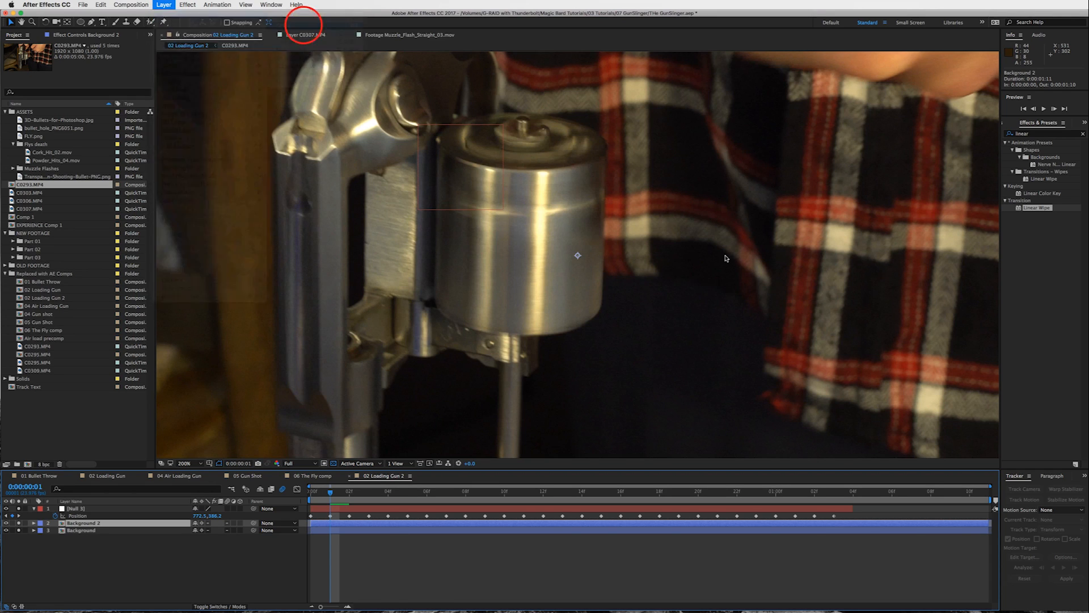
click(710, 350)
click(661, 190)
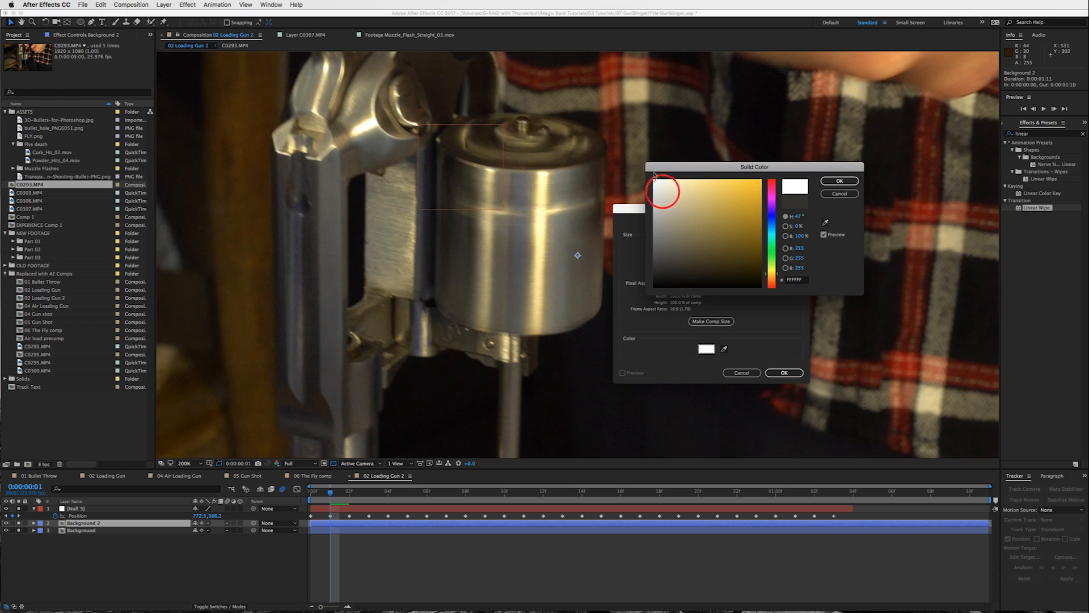
click(840, 181)
click(783, 374)
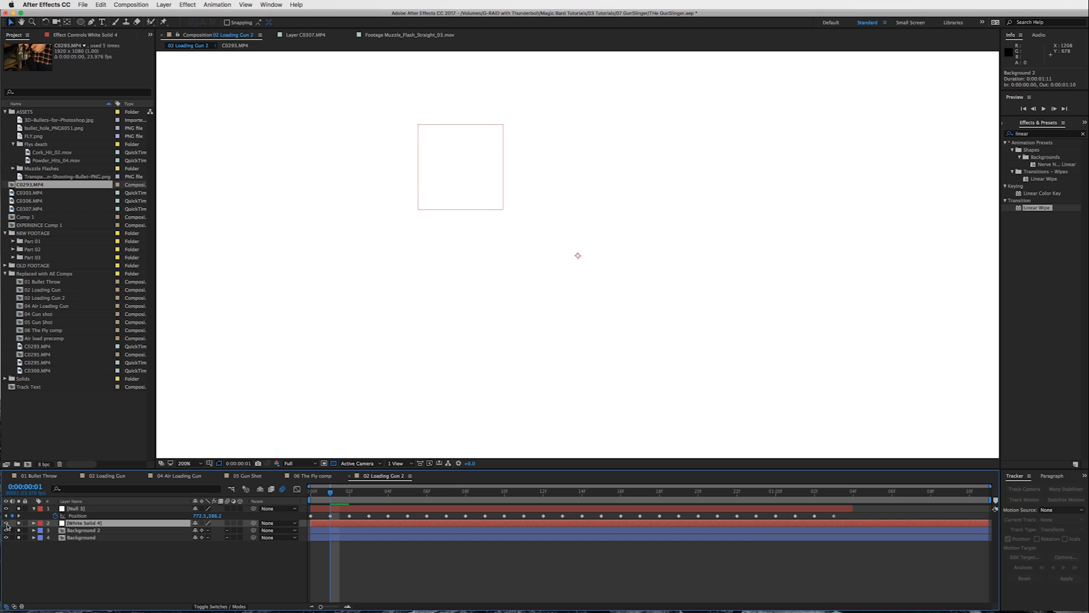
Step: Hide the white solid layer and rename the Background 2 layer as Cartridge
click(20, 509)
click(6, 523)
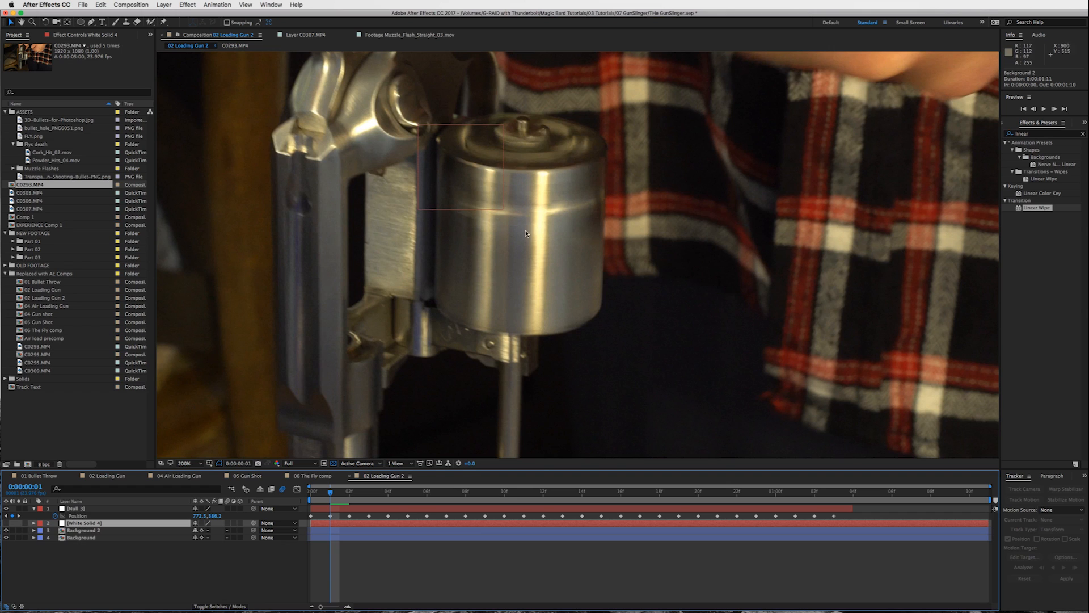
click(89, 530)
key(Return)
text(Cartridge)
Step: Draw a closed Pen tool mask on the white solid tracing the side of the revolver's cylinder, below its top face
click(97, 523)
click(91, 22)
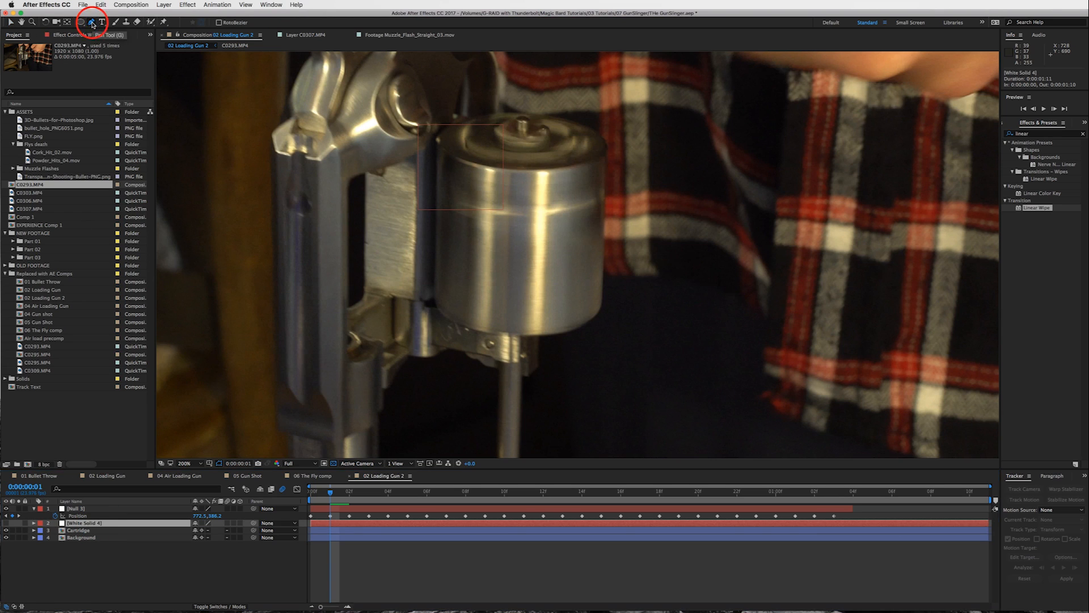
click(438, 137)
drag(444, 149, 588, 163)
drag(607, 146, 611, 137)
drag(603, 303, 602, 319)
drag(580, 326, 557, 330)
drag(473, 329, 450, 322)
drag(435, 298, 436, 283)
click(438, 137)
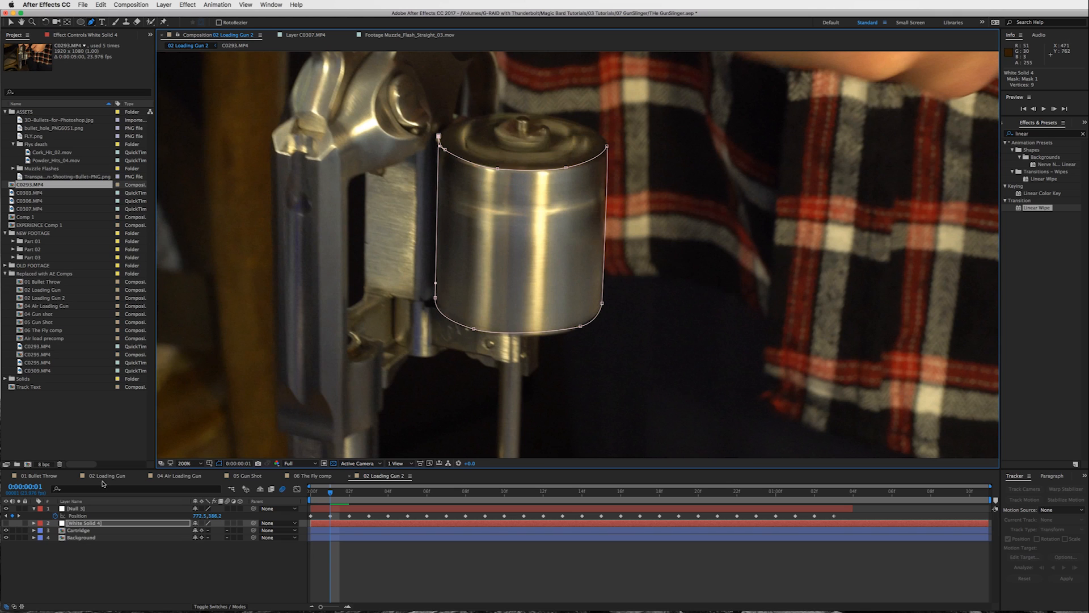
Step: Show the masked white solid and parent it to Null 3, trimming its end to match Null 3's out point
click(5, 523)
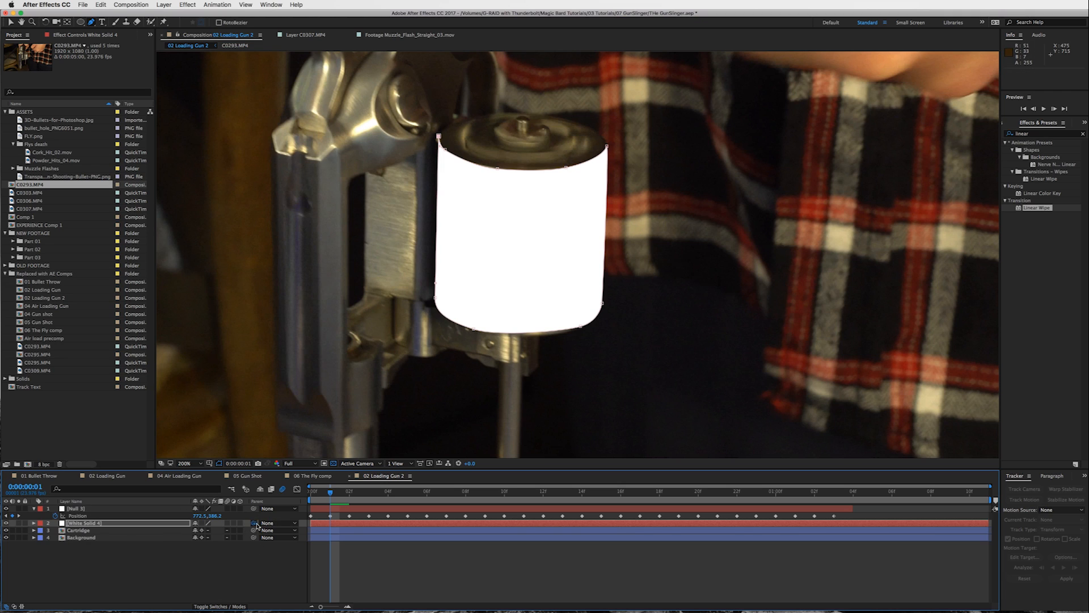
drag(253, 524, 71, 513)
drag(331, 493, 677, 497)
drag(909, 499, 850, 503)
drag(989, 522, 330, 491)
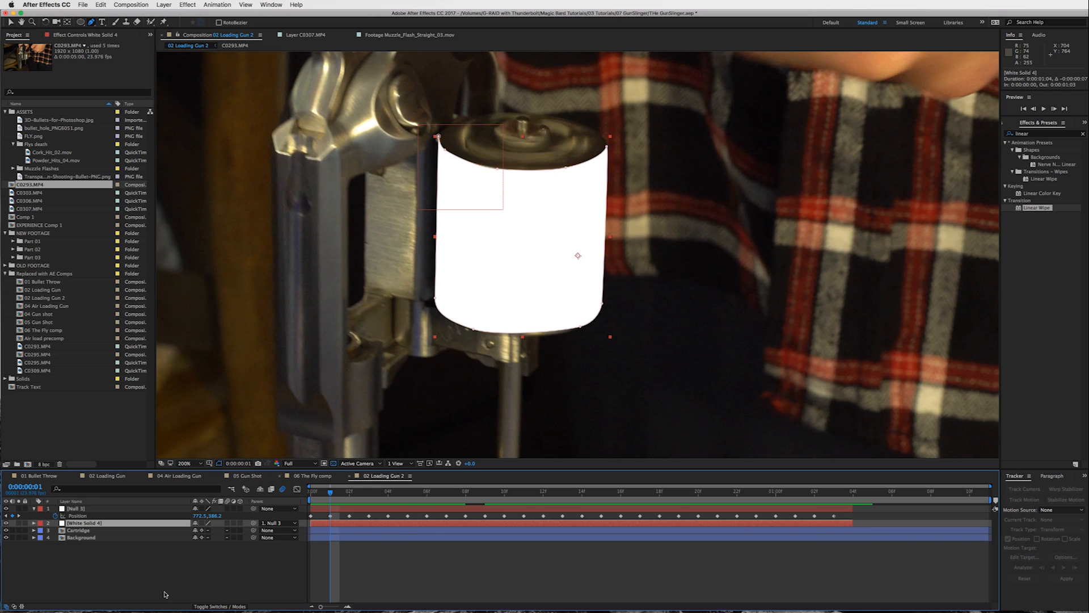
Step: Feather the white solid's mask by 2 pixels after trying 10 and 5 pixels, and collapse its mask properties
key(m)
key(m)
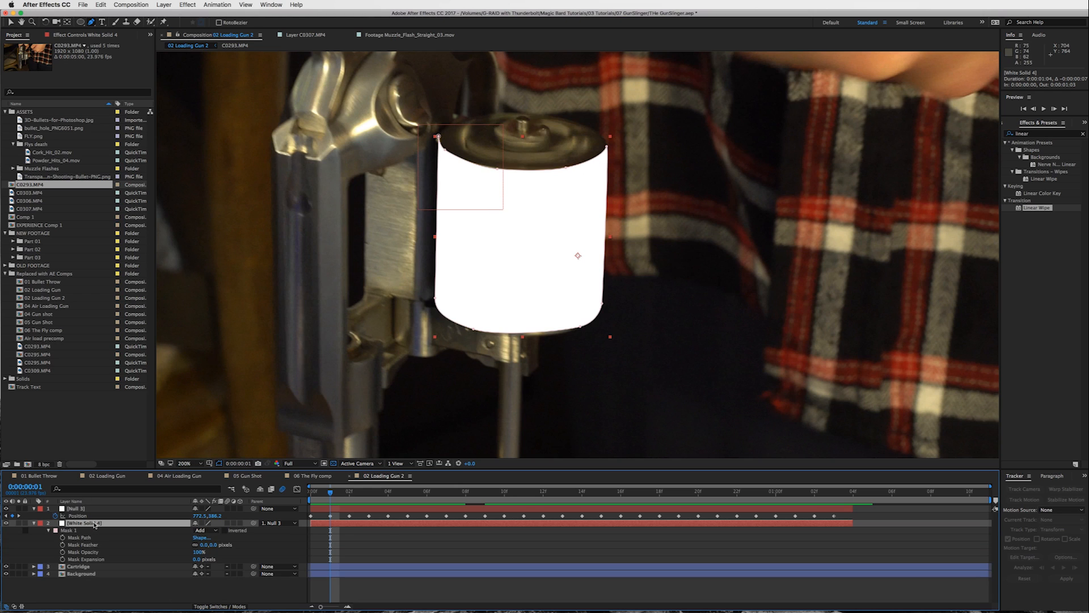
click(203, 544)
text(10)
key(Return)
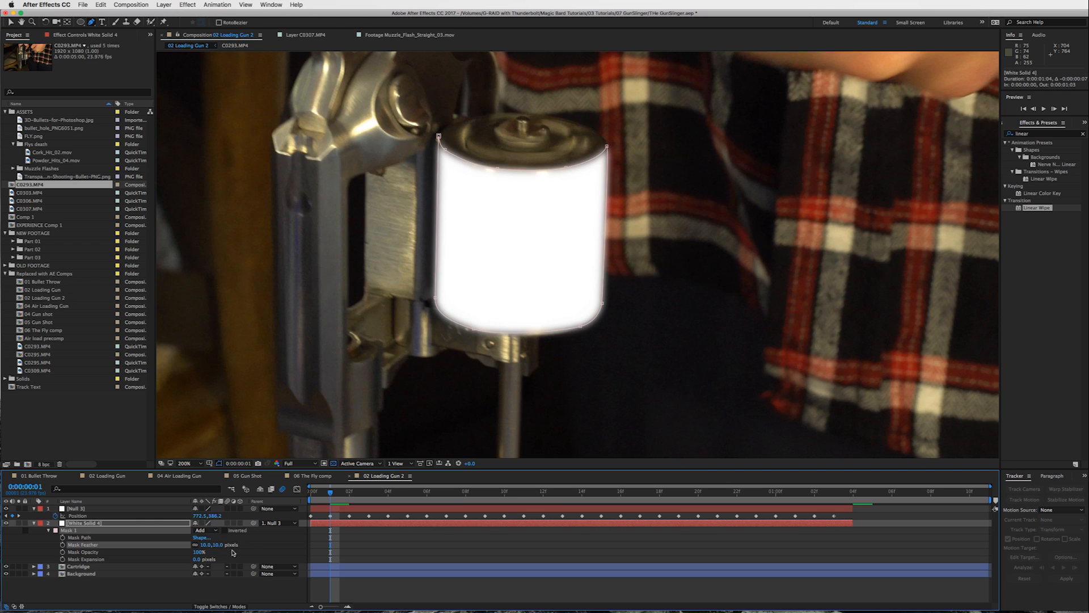
click(204, 544)
text(5)
key(Return)
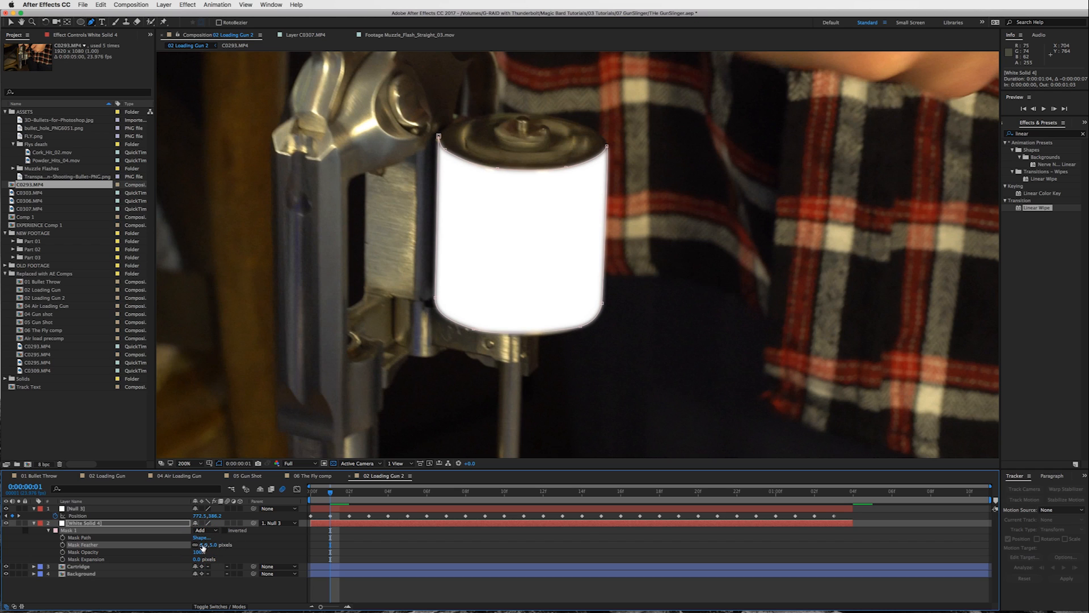
click(203, 546)
key(Return)
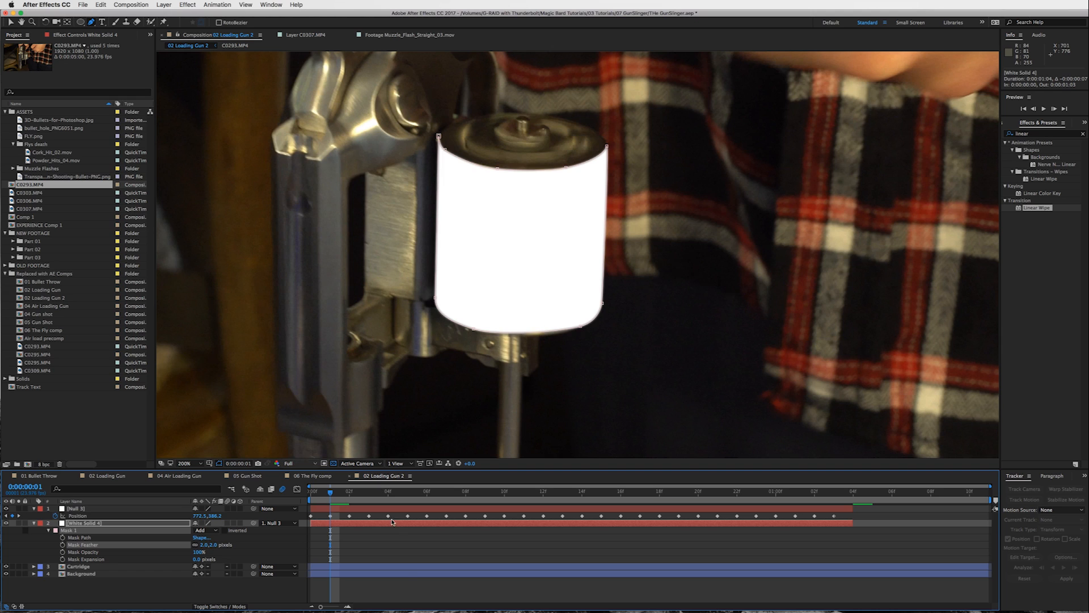
click(405, 588)
key(v)
click(34, 523)
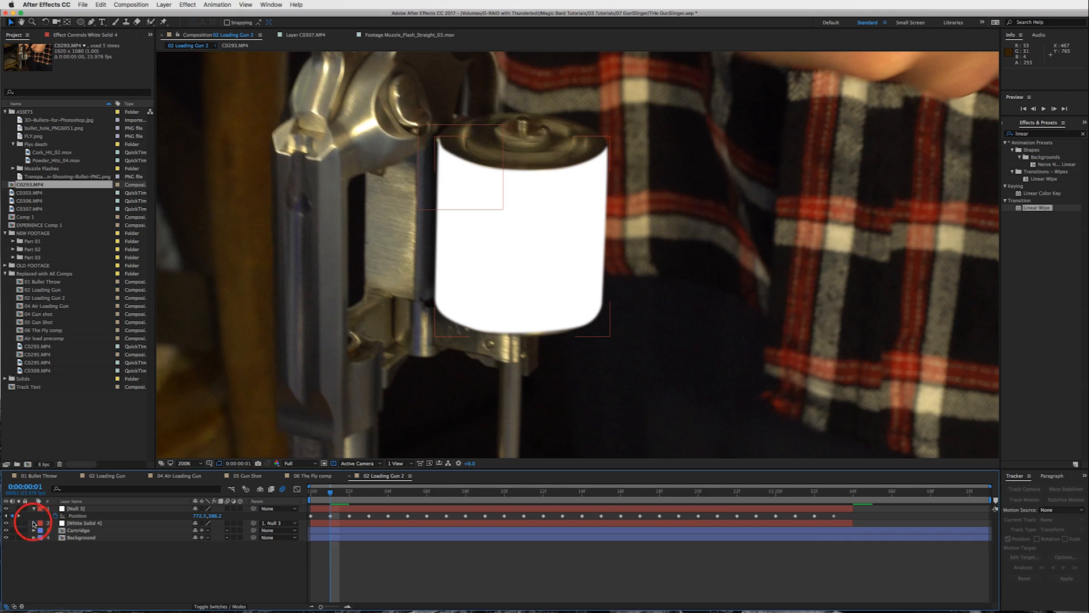
Step: Set the Cartridge layer's track matte to Alpha Matte "[White Solid 4]"
click(80, 531)
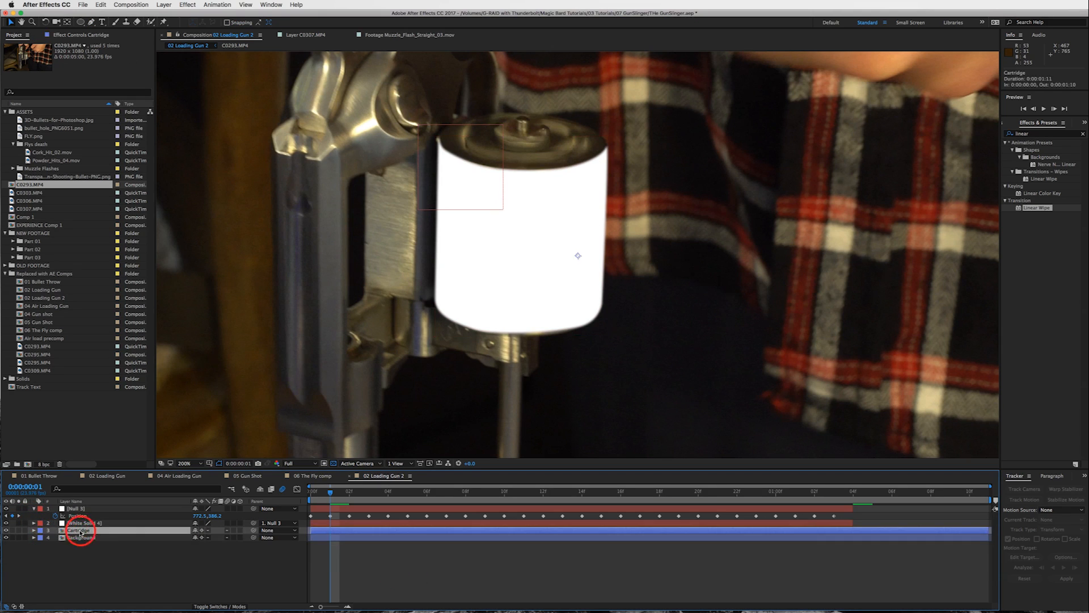
click(219, 607)
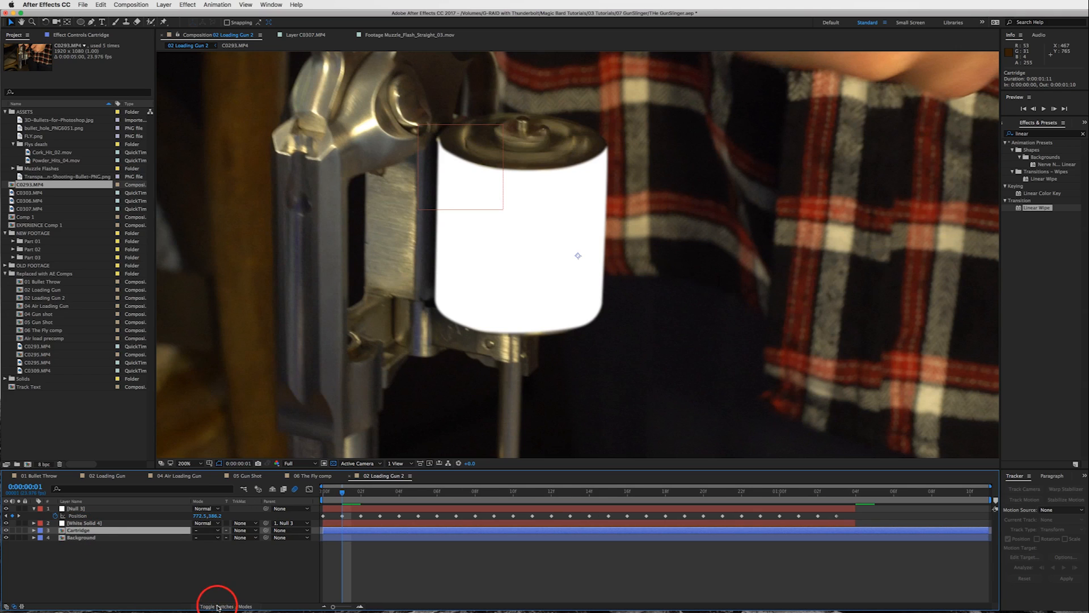
click(246, 531)
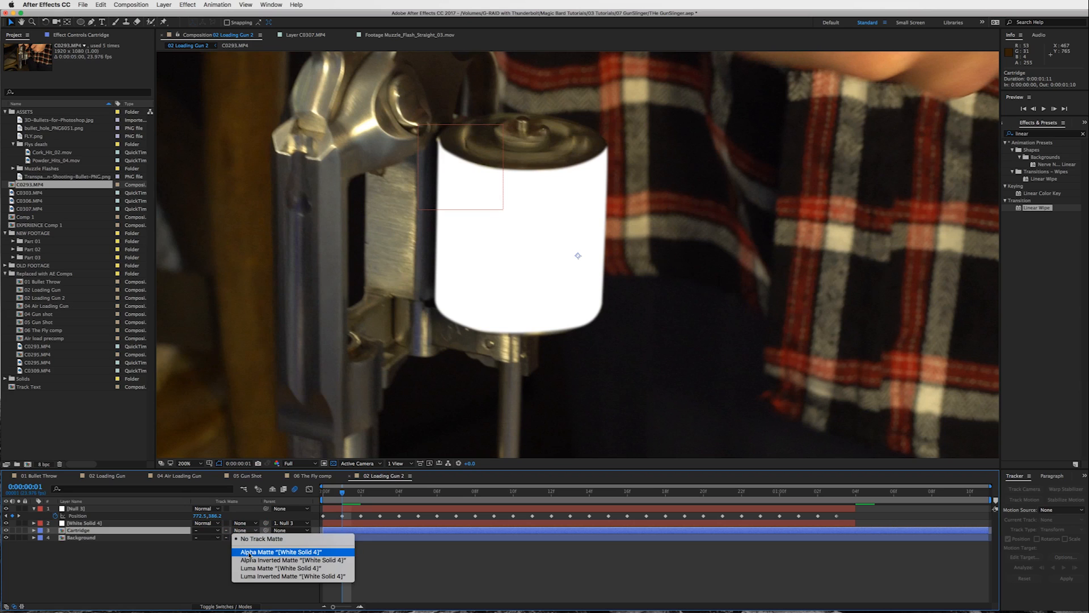
click(285, 552)
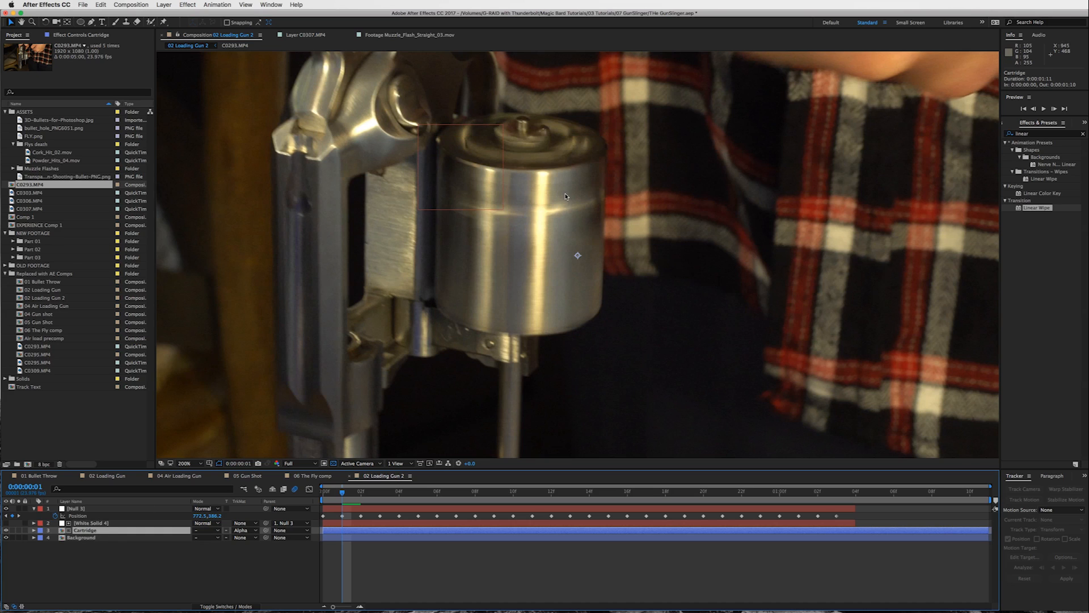
Step: Return to 0:00:00:00 and create a white solid named Bullet above the matte layer
key(comma)
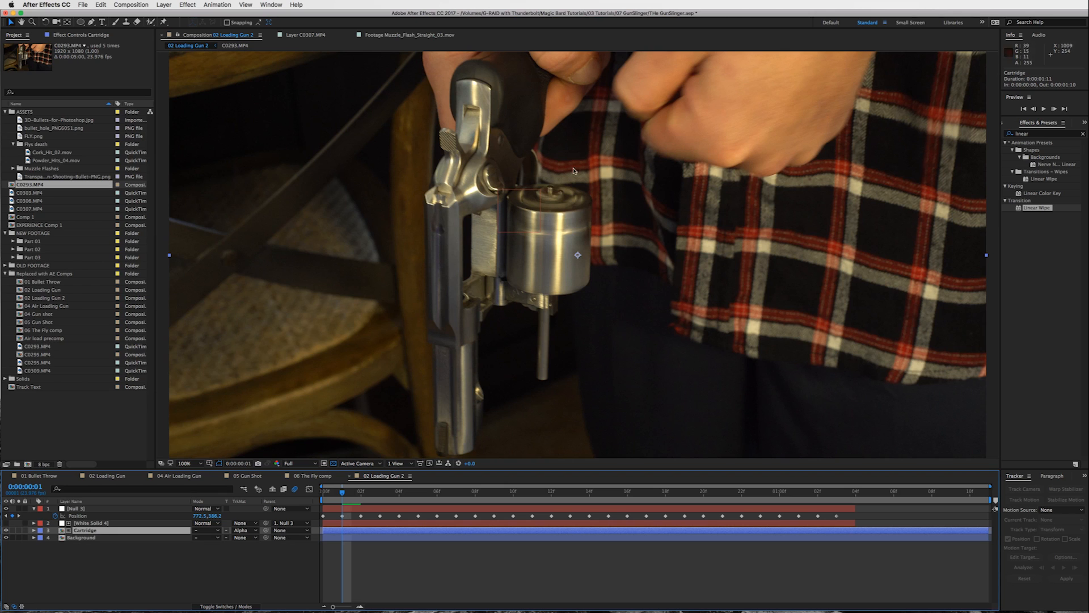
drag(579, 186, 562, 216)
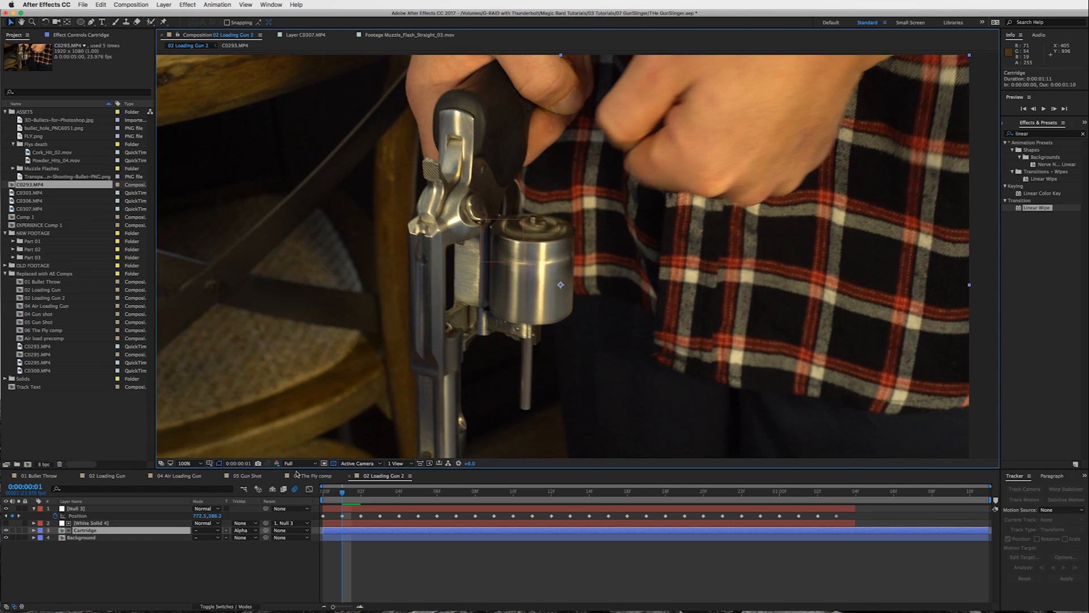
drag(347, 495, 323, 493)
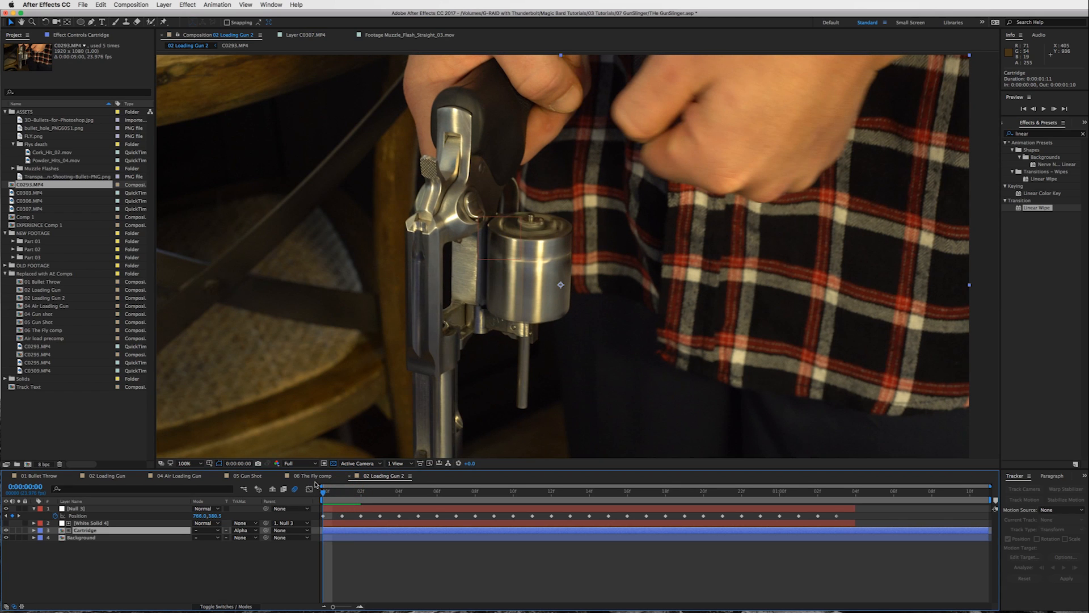
click(164, 5)
mouse_move(170, 16)
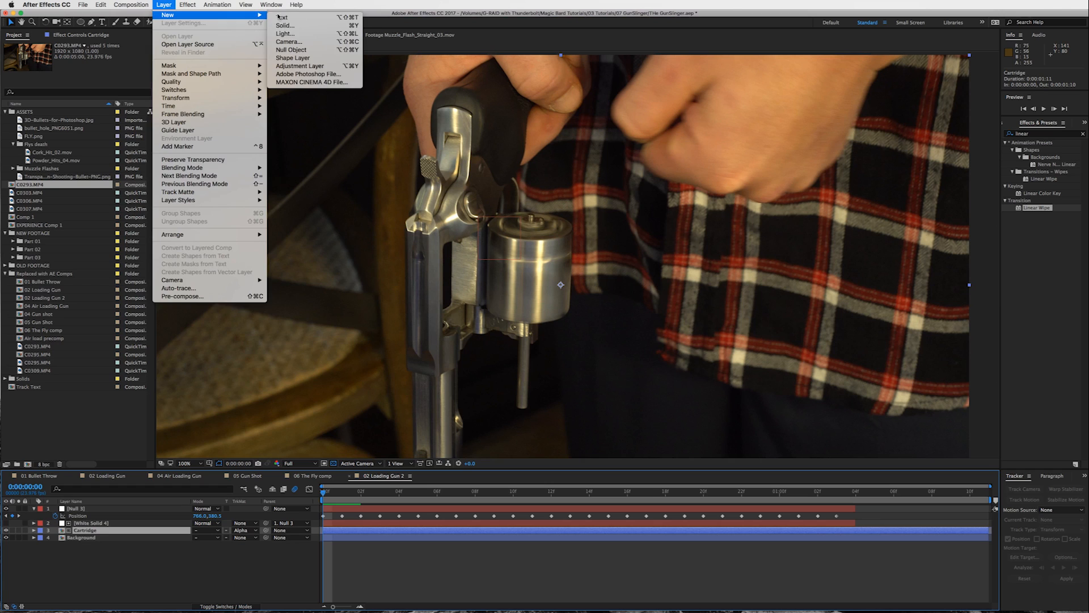
click(301, 25)
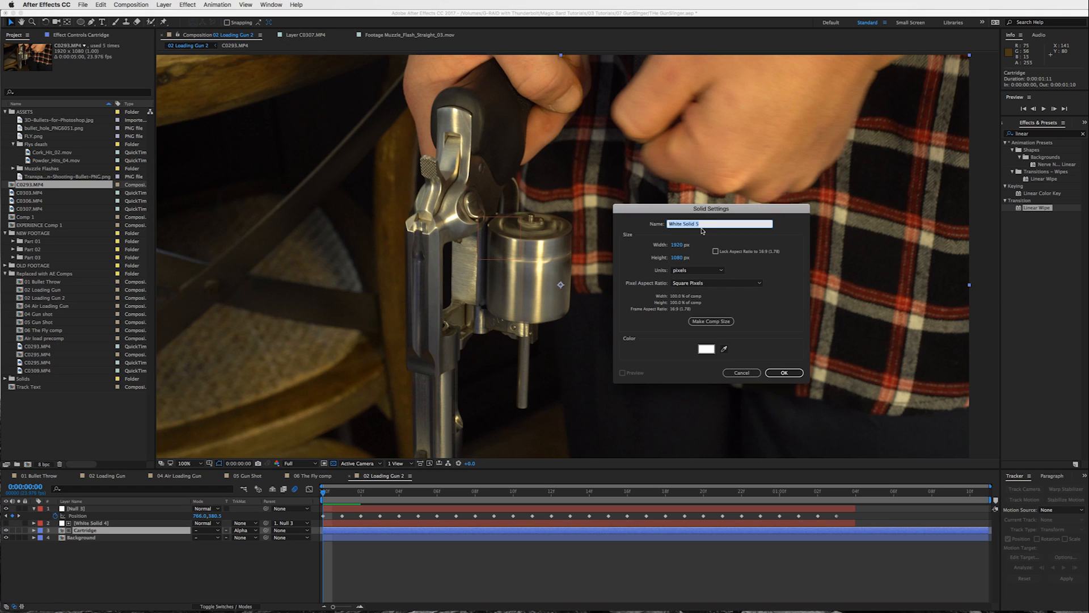
text(Bullet)
key(Return)
Step: Search the effects for Element and apply it to the Bullet solid
click(1024, 134)
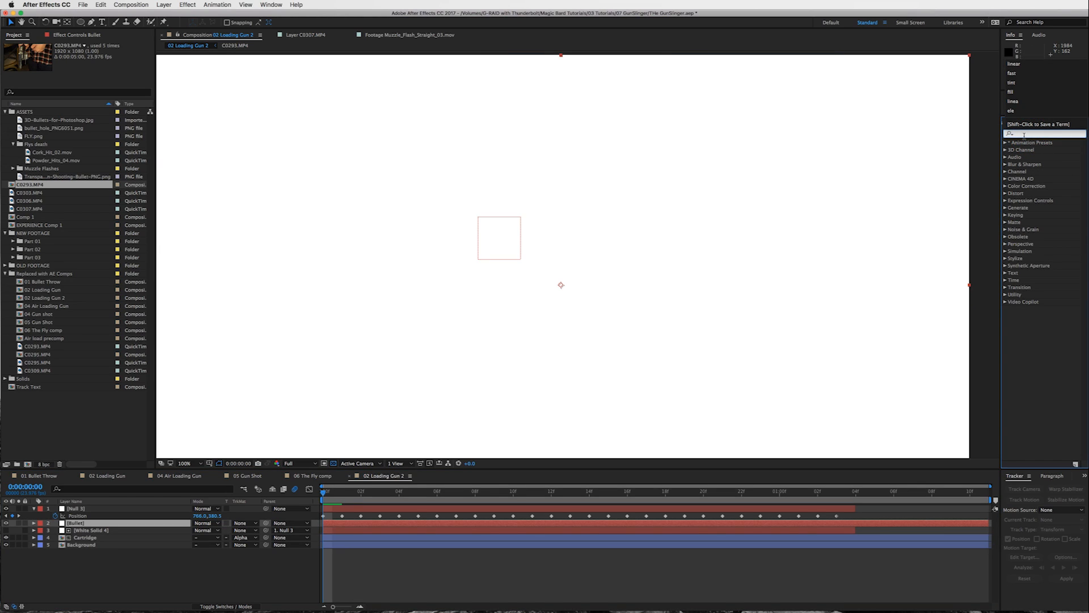
text(Eleme)
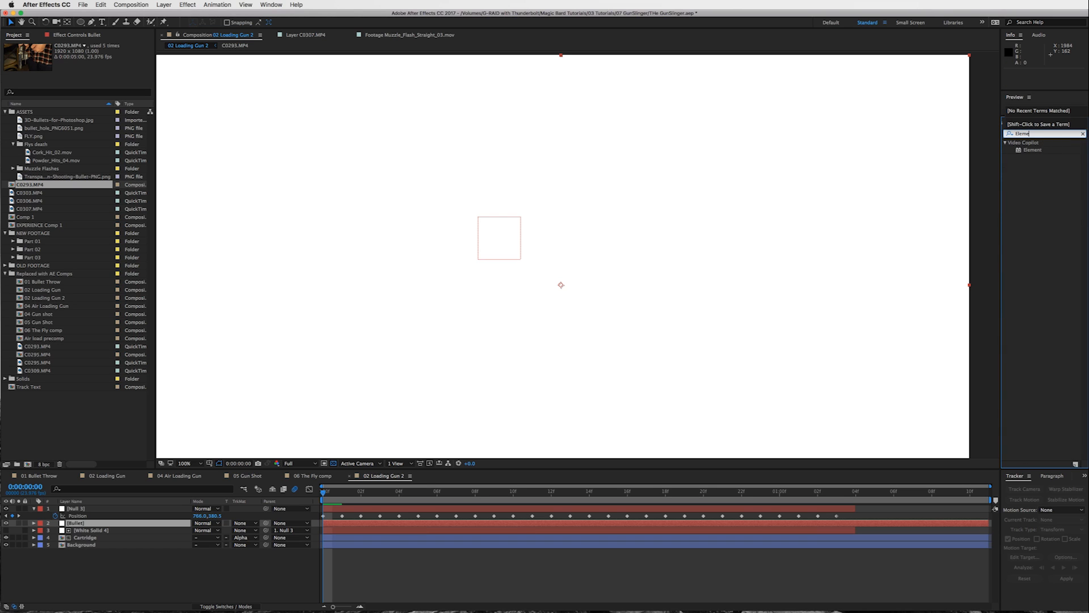
drag(1041, 144, 631, 279)
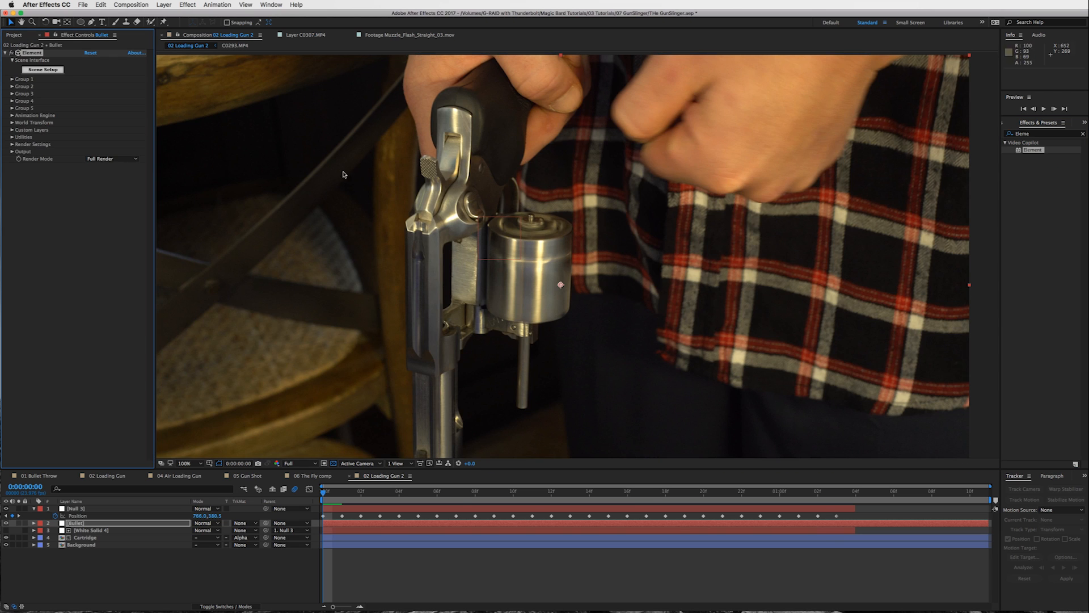
Step: Open Element's Scene Setup and import the 45.obj bullet model from the 45 folder
click(51, 70)
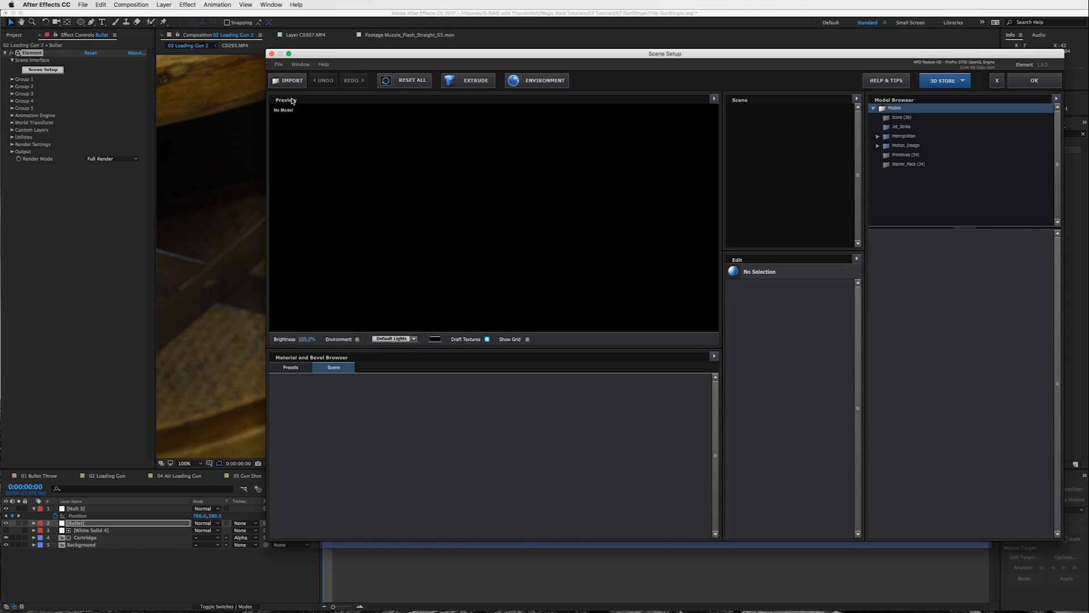
click(293, 81)
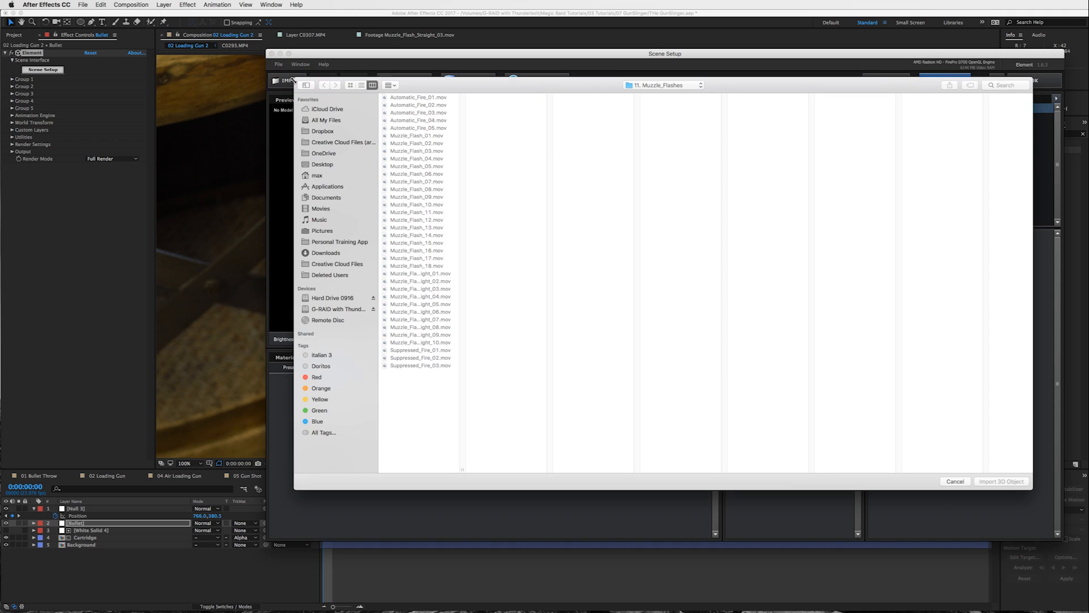
click(480, 87)
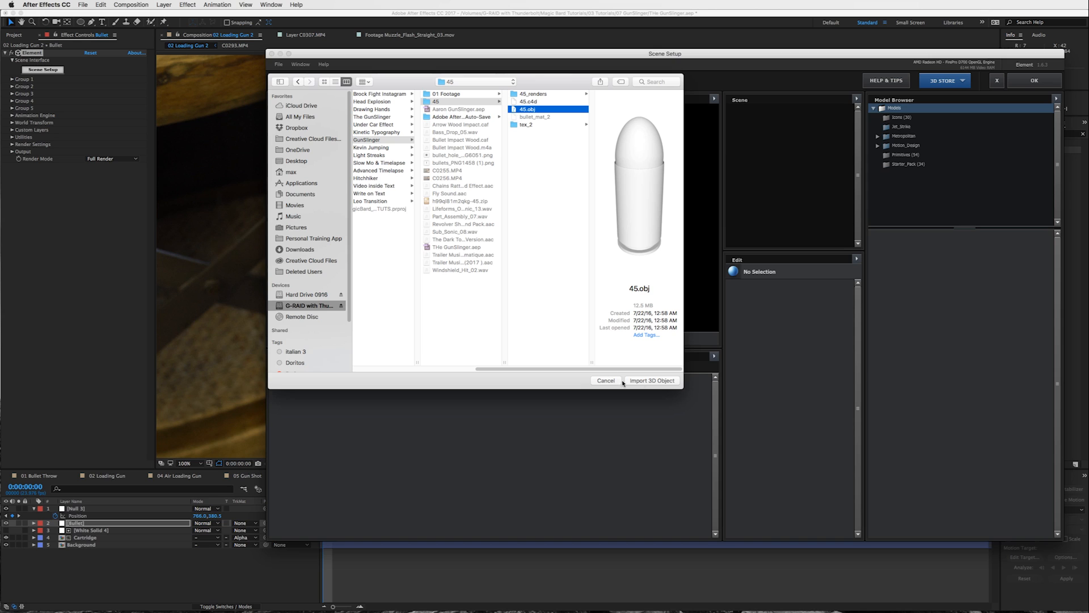
click(649, 381)
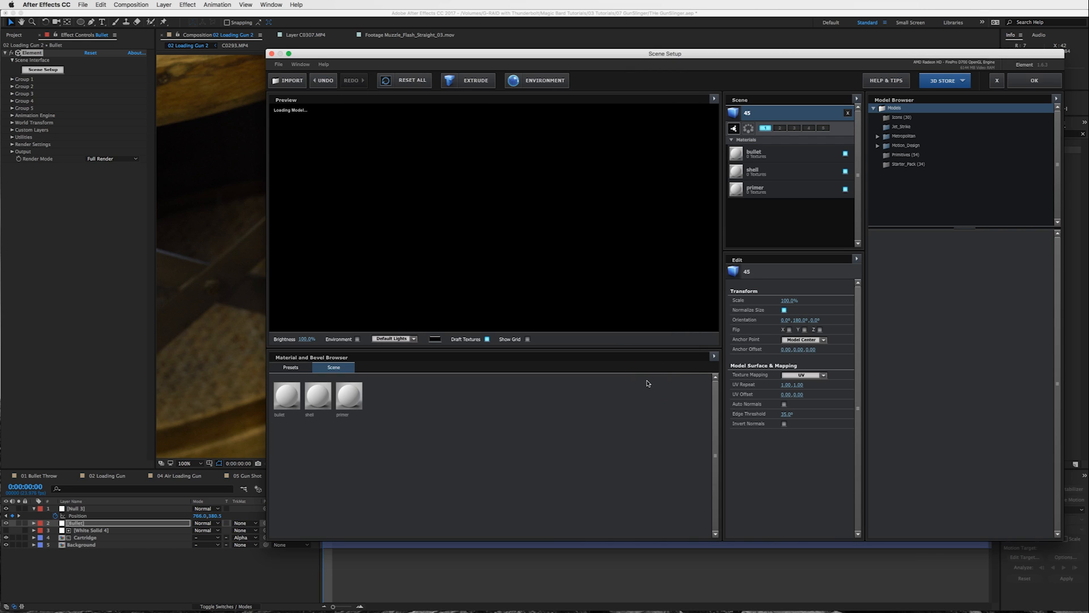
drag(509, 197, 488, 245)
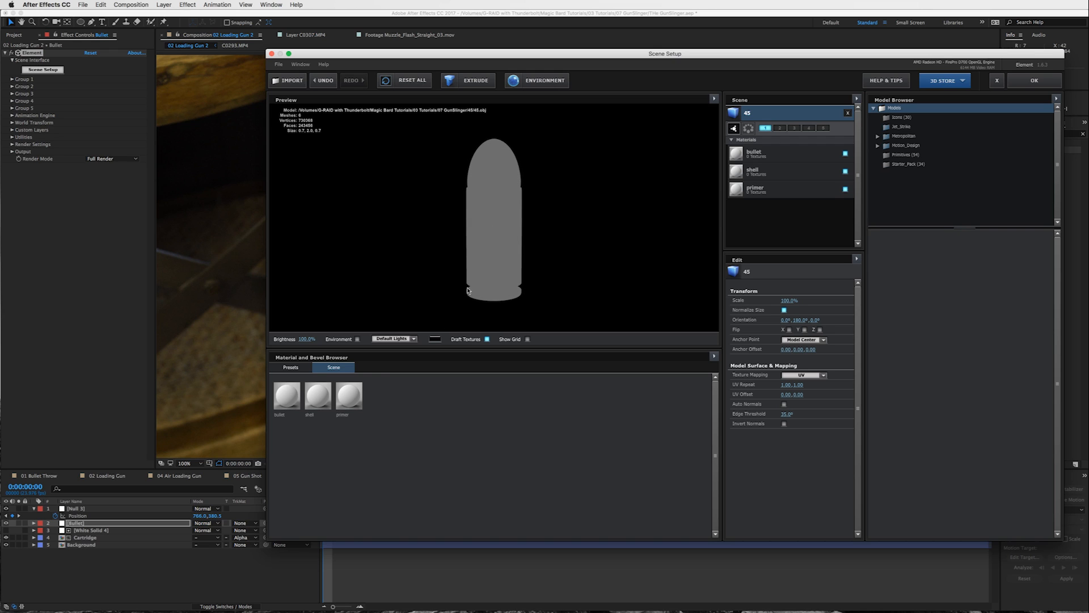
Step: Assign the Pro_Shaders metal presets gold_grunge to the model's bullet material and copper_rough to its shell material
click(290, 367)
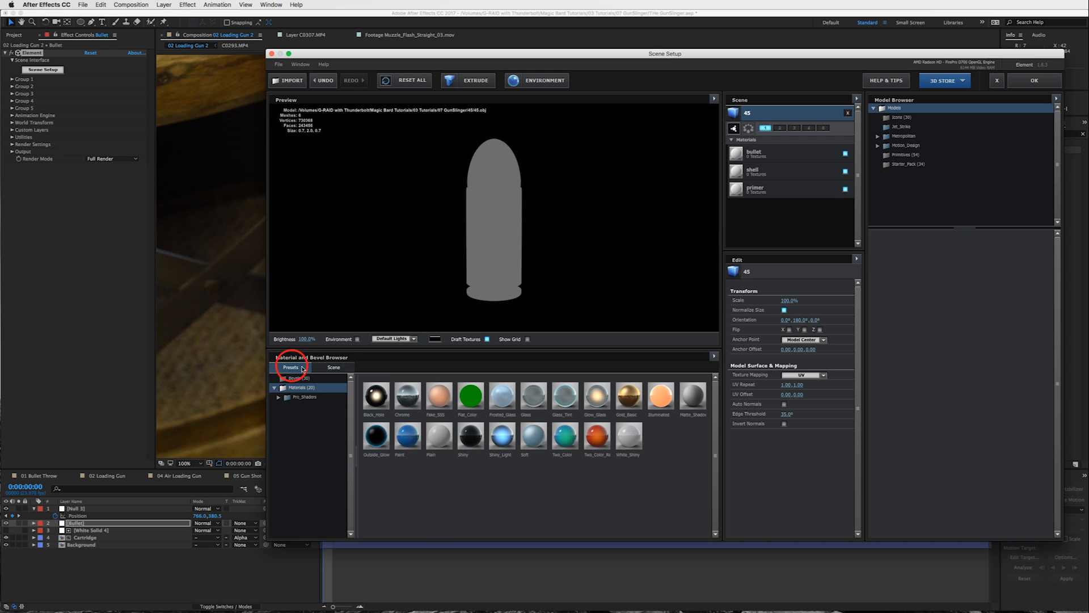
click(279, 398)
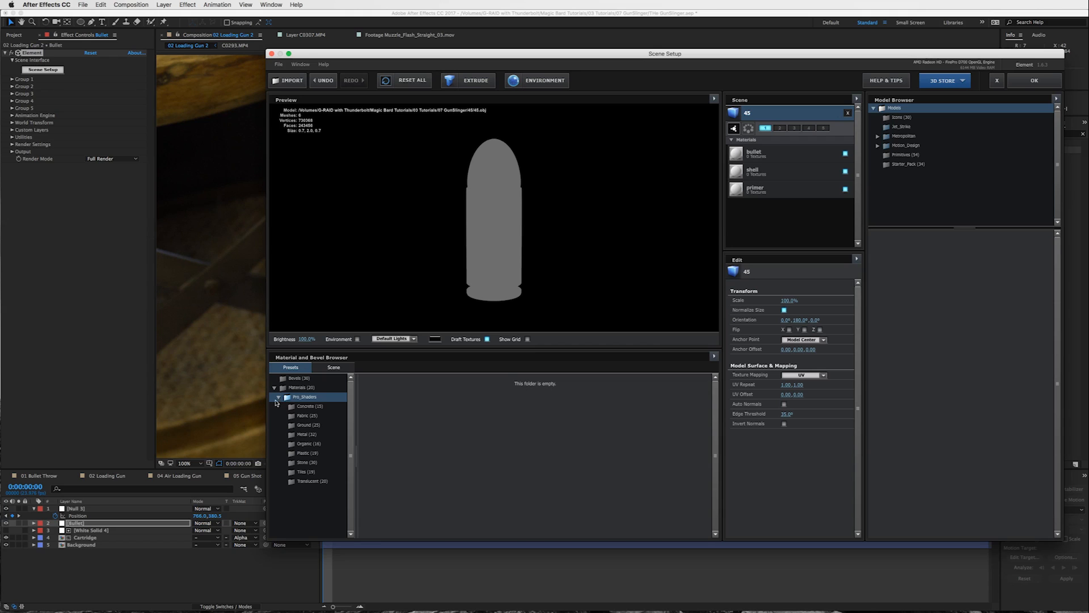
click(306, 415)
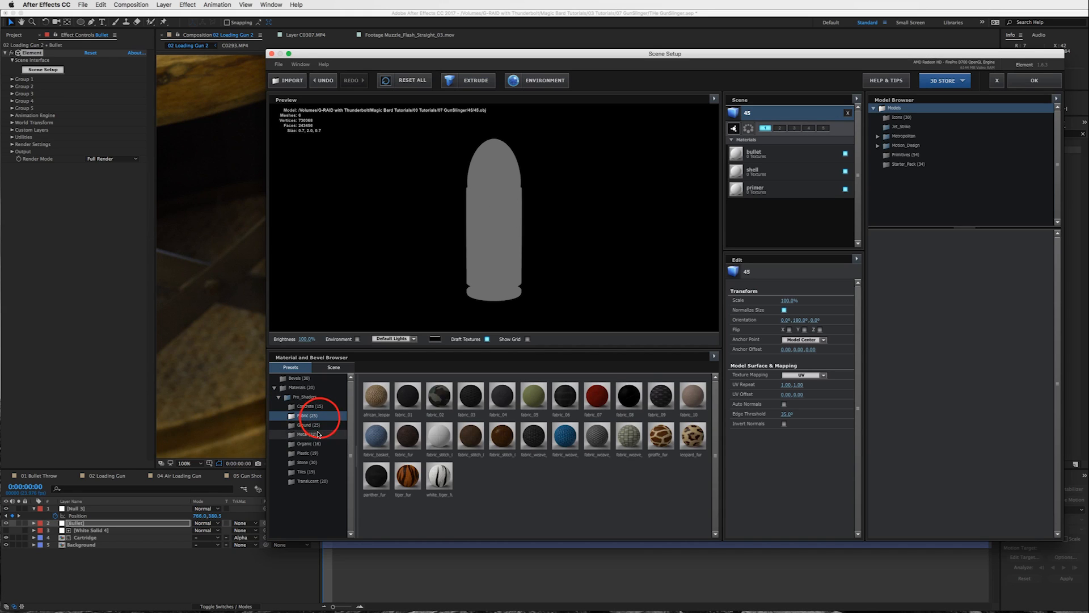
click(307, 434)
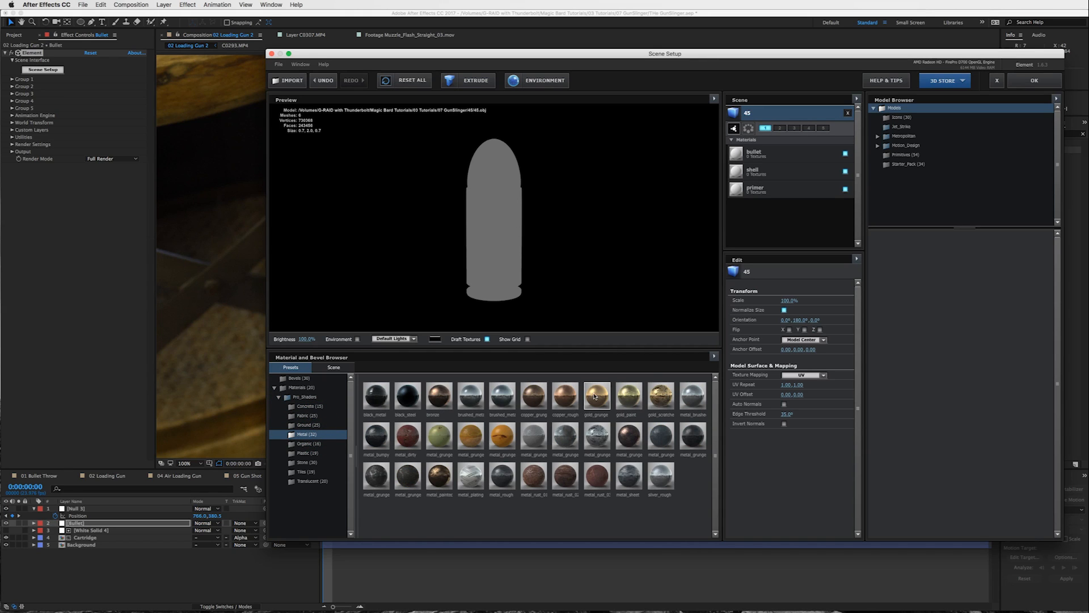
drag(597, 395, 764, 160)
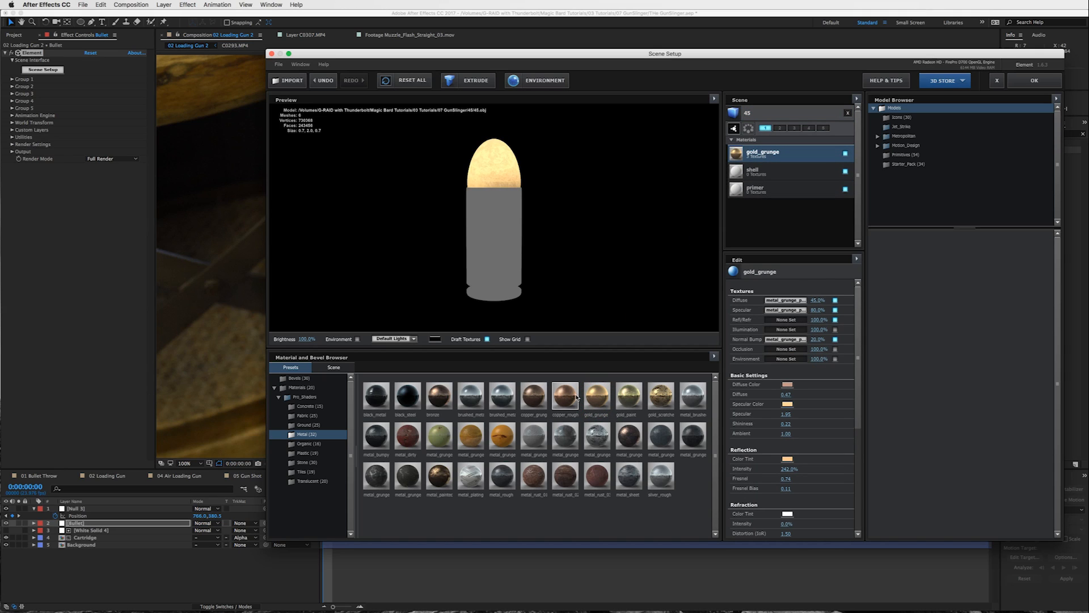
drag(565, 396, 757, 170)
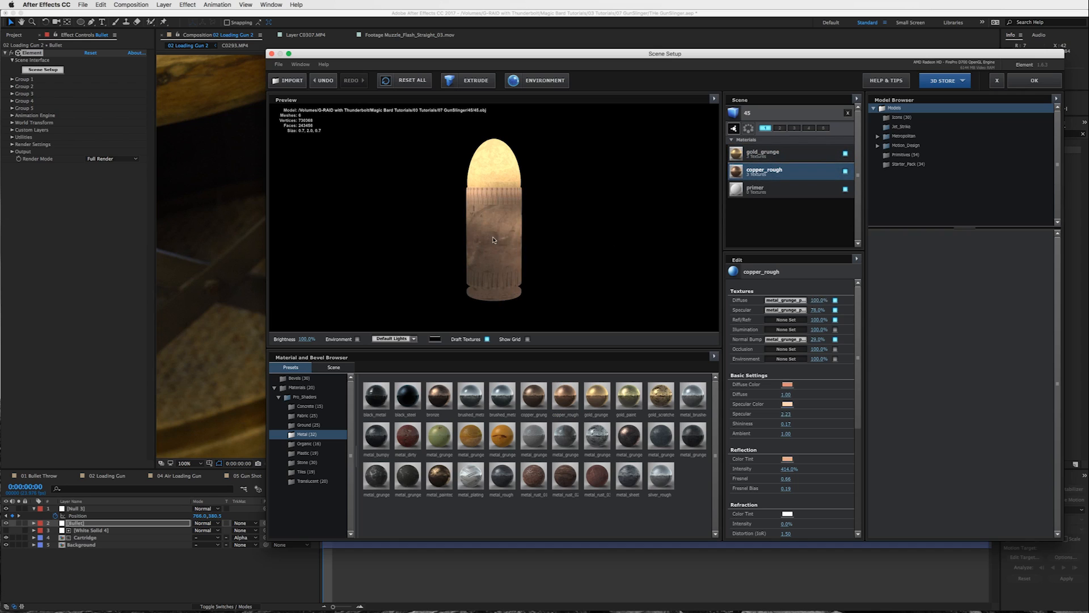
Step: Assign the brushed_metal_dirty preset to the primer material at the base of the bullet model
drag(505, 214, 502, 185)
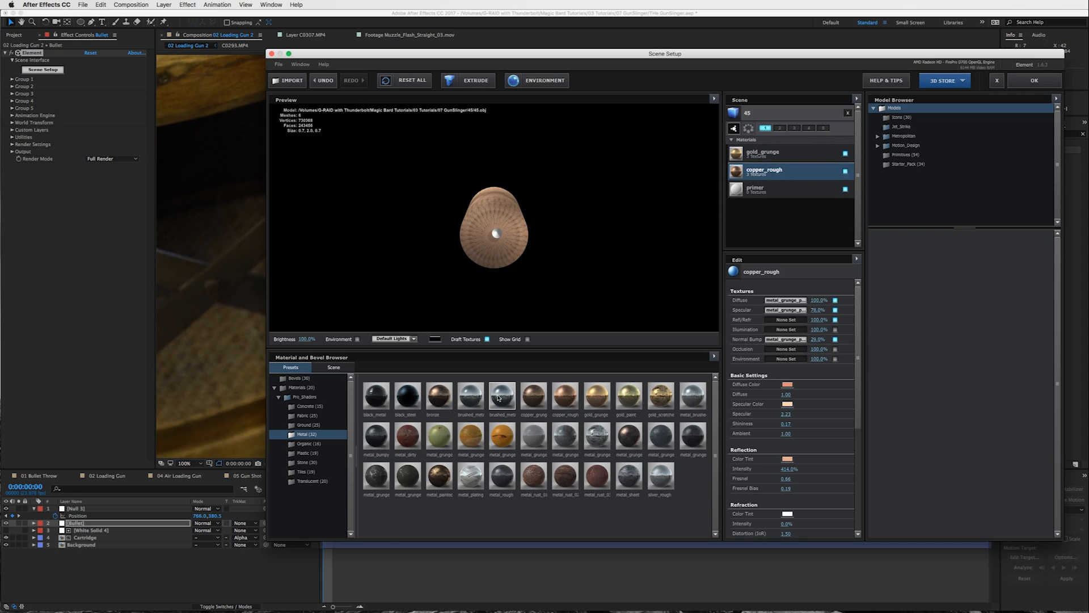
mouse_move(502, 396)
mouse_down()
mouse_move(500, 379)
mouse_move(679, 289)
mouse_move(791, 172)
mouse_move(781, 188)
mouse_up()
mouse_move(507, 214)
mouse_down()
mouse_move(491, 308)
mouse_move(493, 275)
mouse_up()
Step: Set the Scene Setup preview lighting to Dramatic, check the textured bullet from another angle, and accept the scene
click(406, 338)
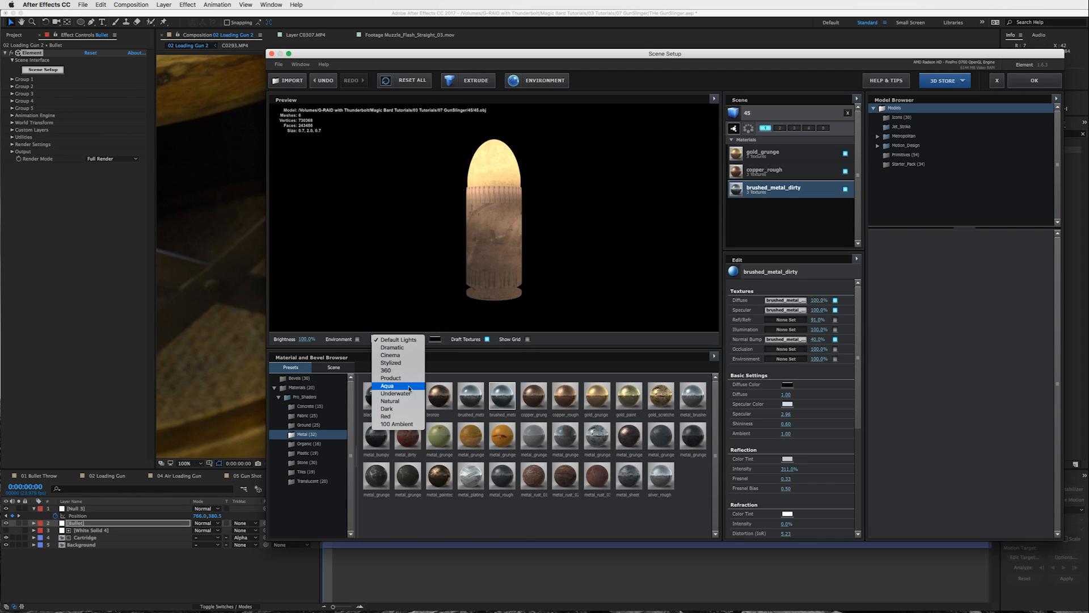
click(409, 356)
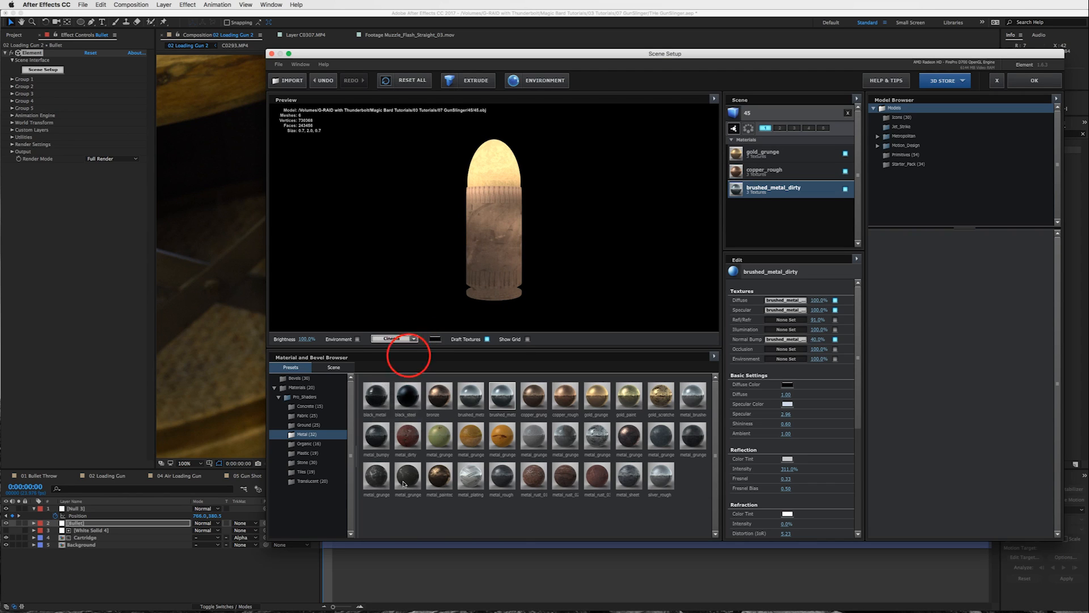
click(402, 340)
click(406, 348)
drag(494, 236, 491, 264)
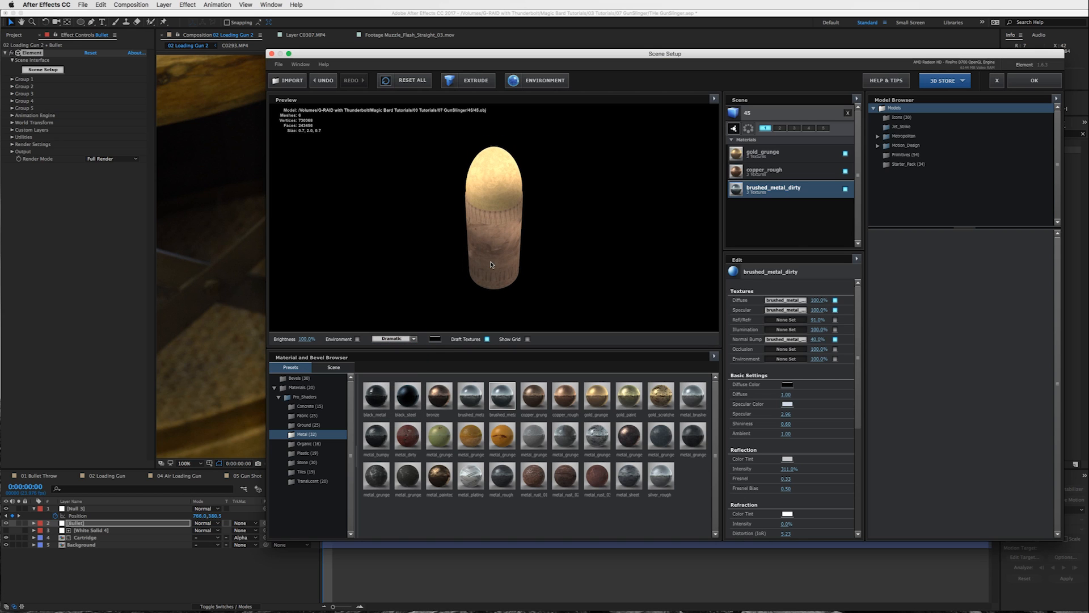
click(1022, 81)
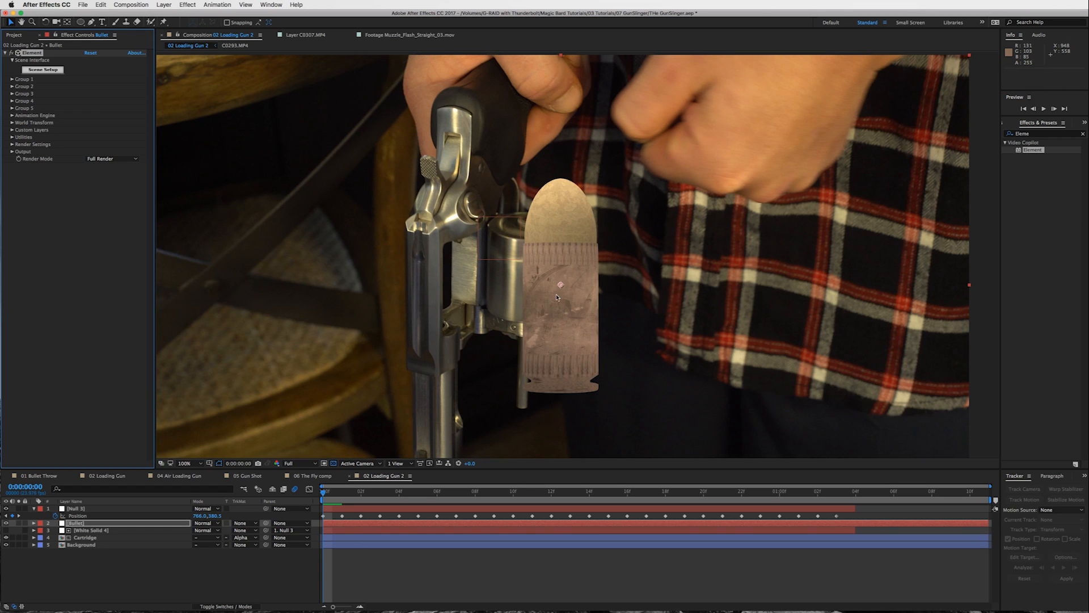
Step: Set Element's Group 1 Particle Size to 3.19 to scale the bullet down to the revolver's chamber
click(12, 79)
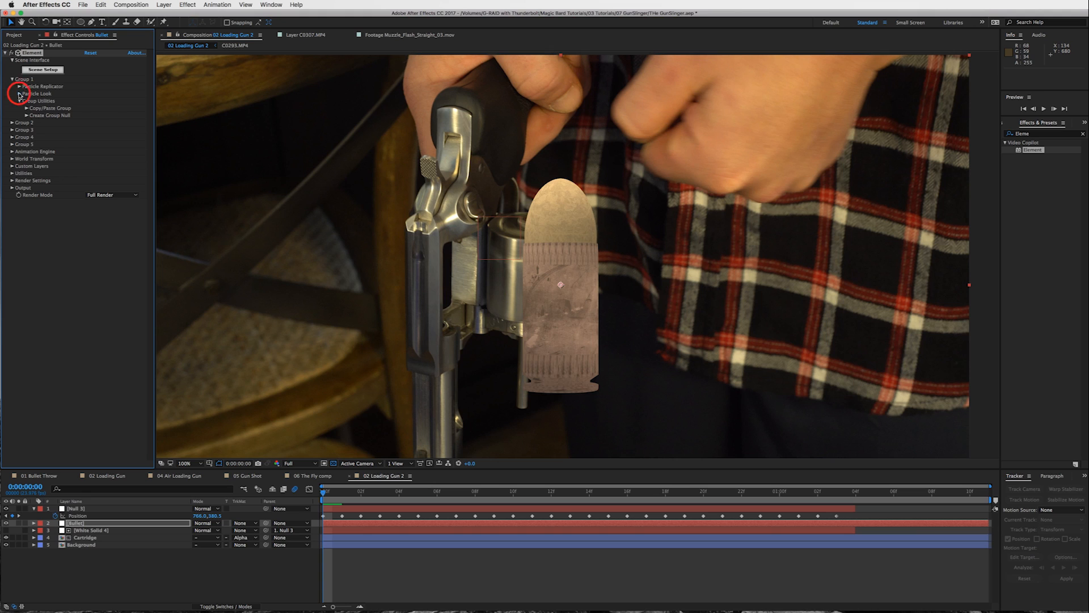
click(20, 94)
drag(92, 100, 118, 105)
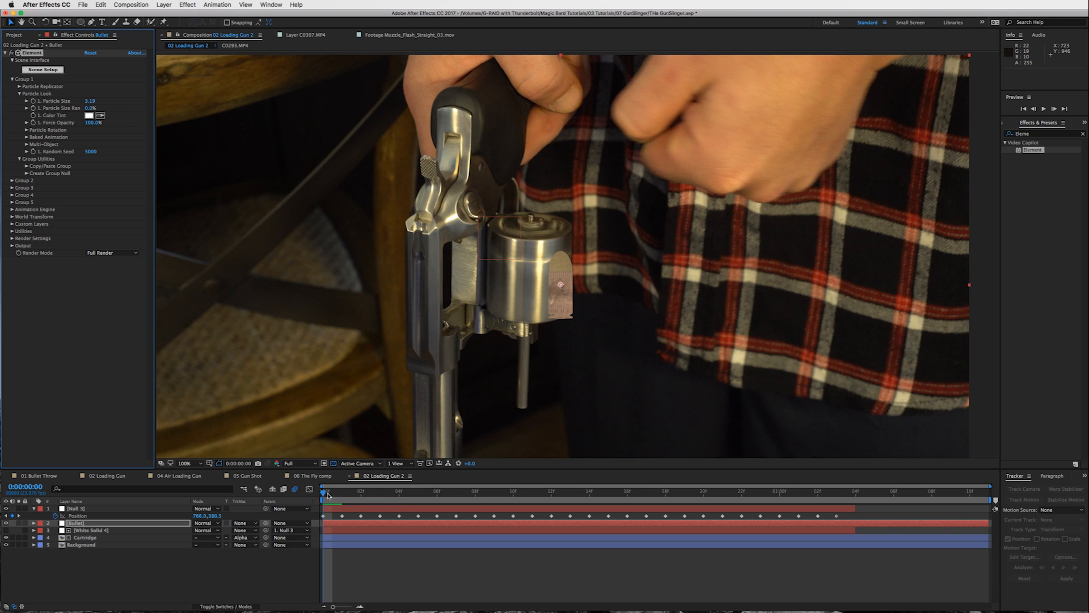
Step: Trim the start of the Bullet layer to frame 3 and change its label colour to Green
drag(335, 492, 381, 491)
drag(322, 523, 374, 520)
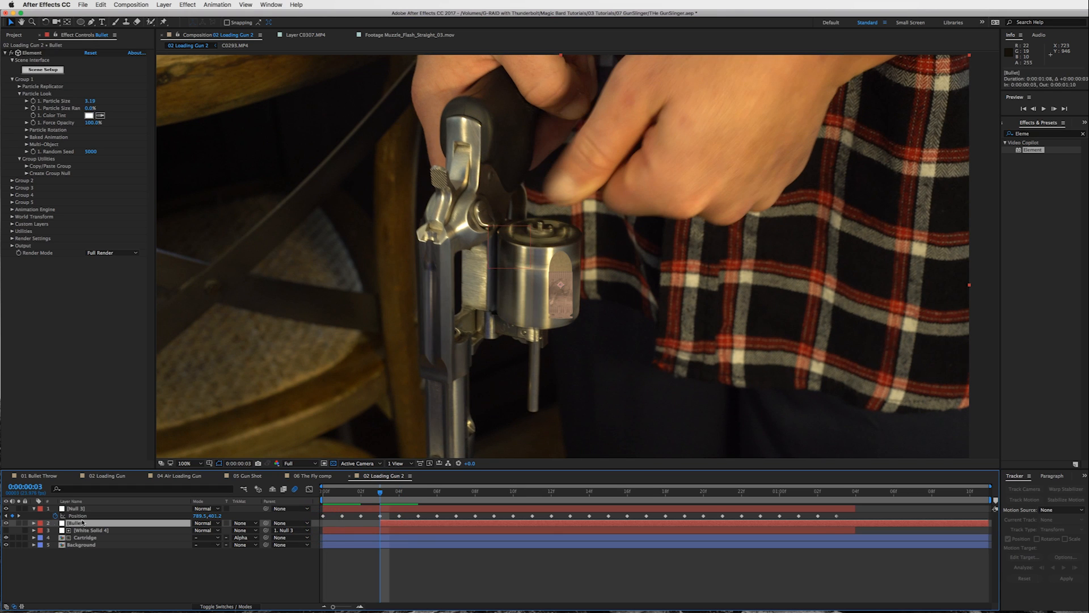
click(43, 523)
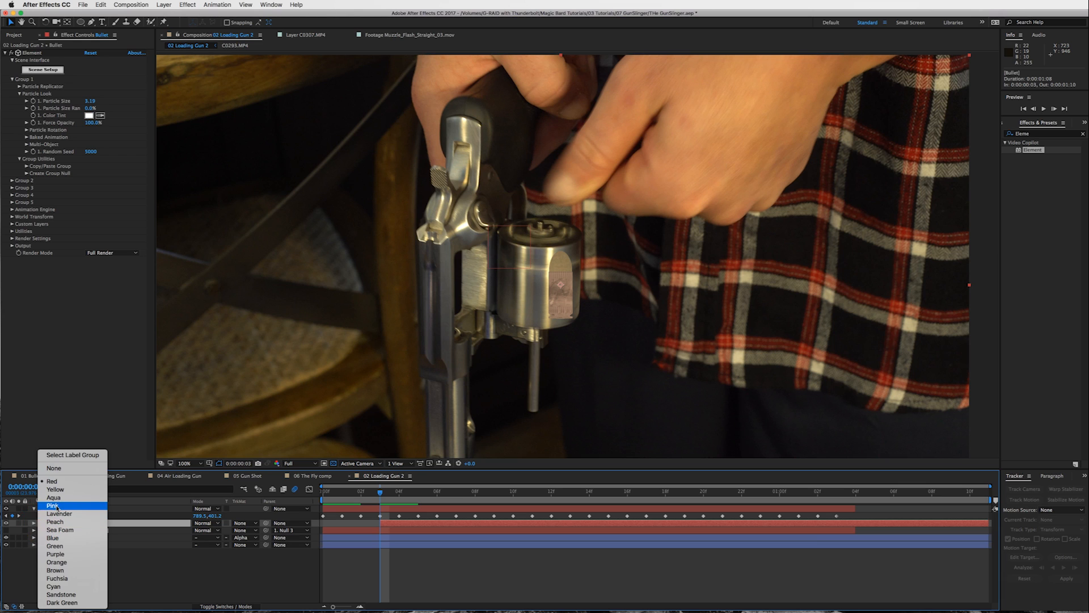
click(76, 545)
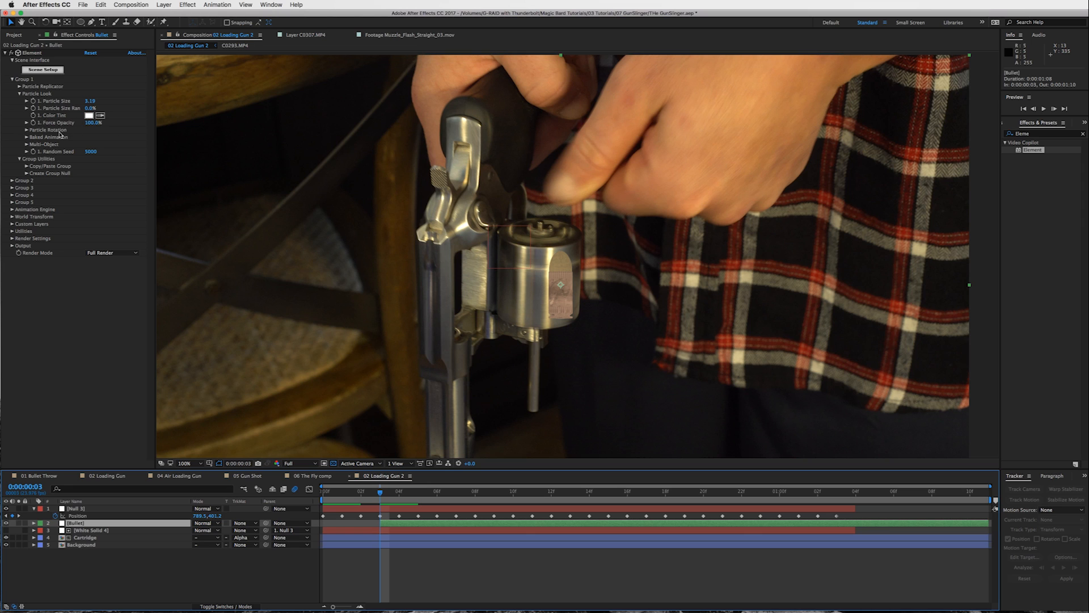
Step: Set Group 1's replicator X Rotation to 211° and Position XY to 925, 512, pointing the bullet down over the cylinder
click(19, 94)
click(19, 86)
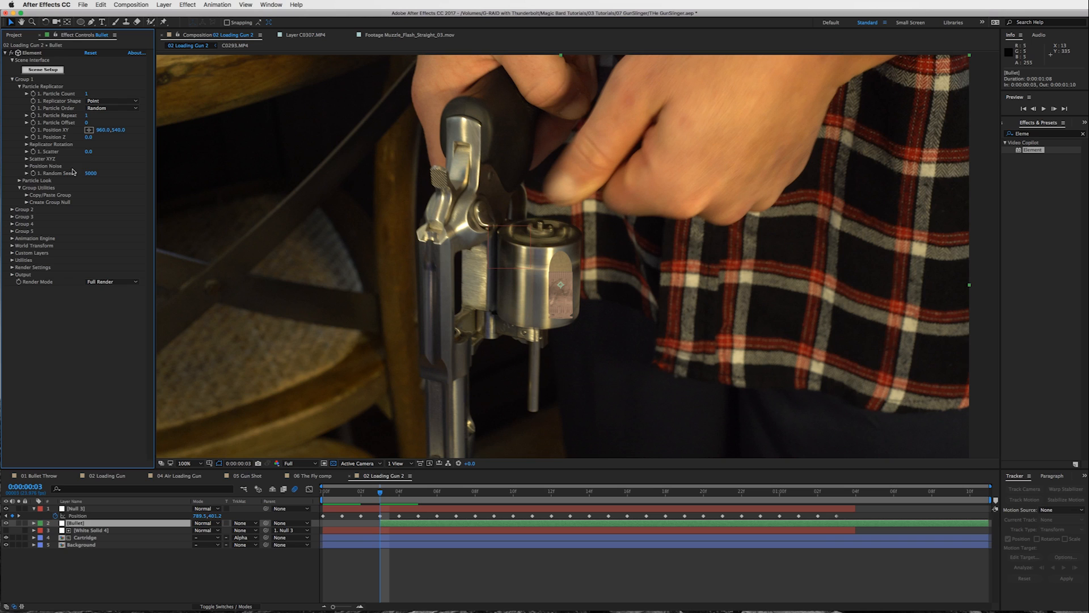
click(26, 145)
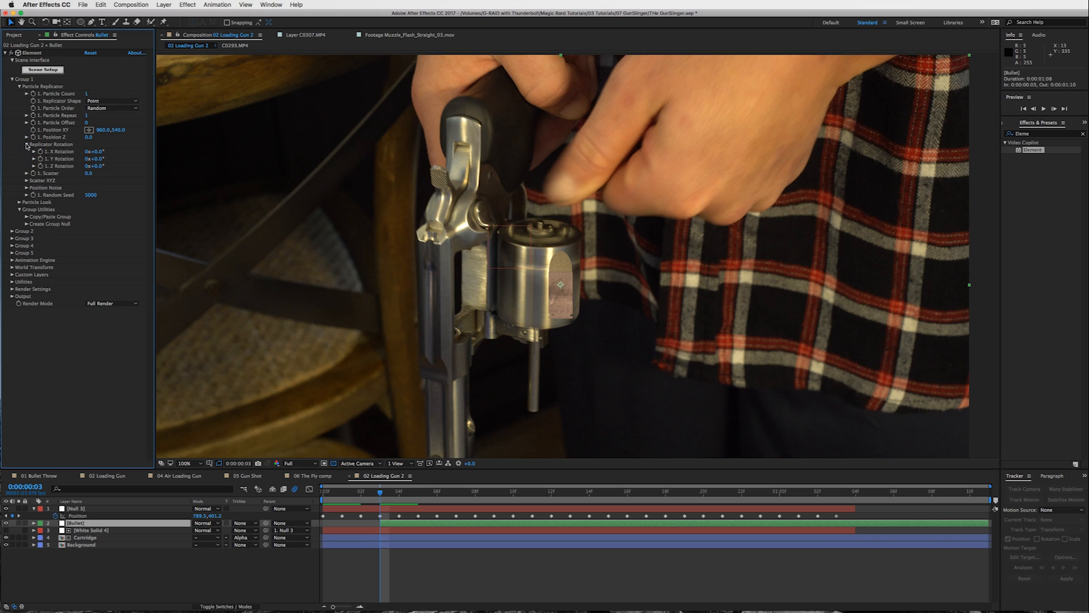
drag(99, 151, 176, 155)
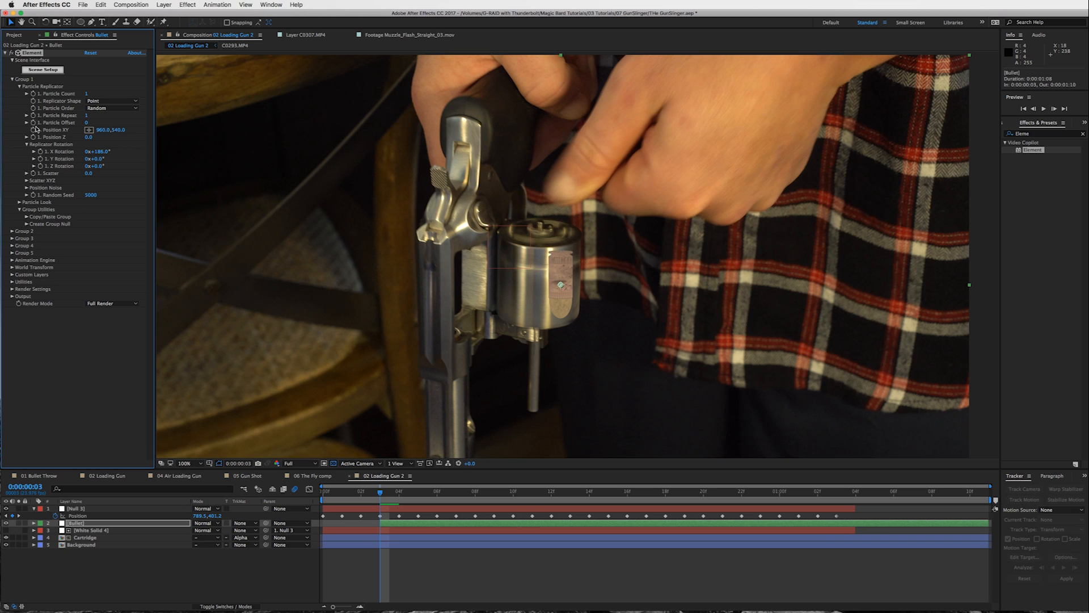
drag(116, 133, 102, 131)
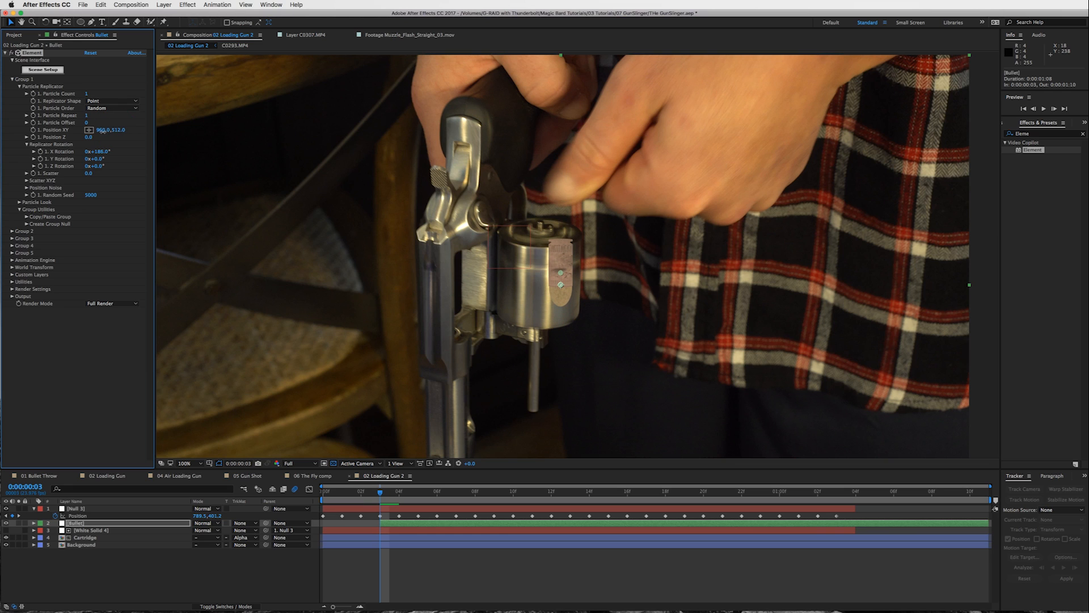
drag(102, 151, 87, 130)
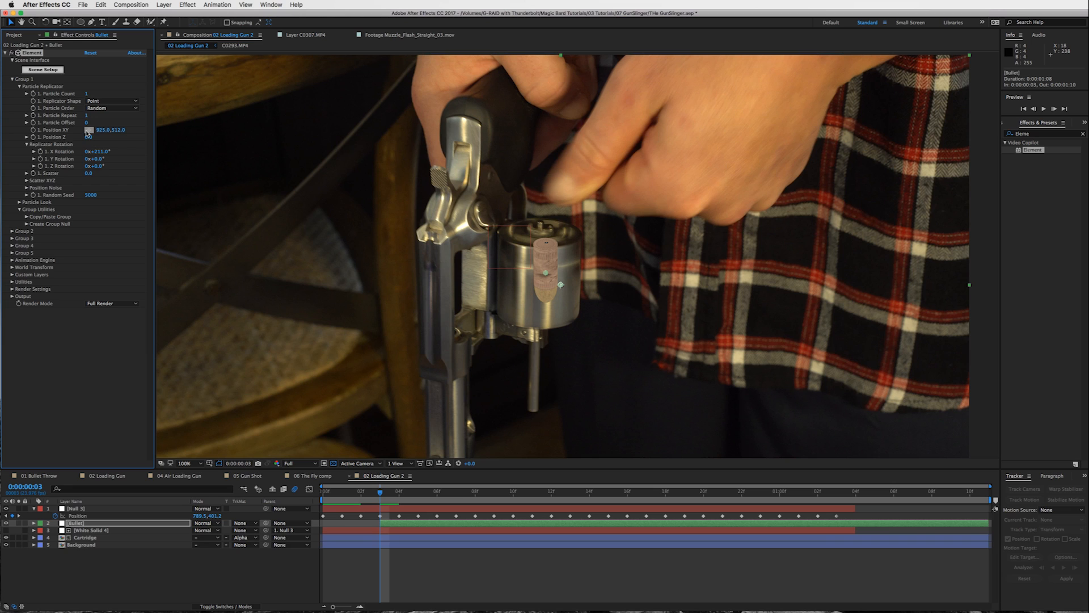
Step: Add keyframes for the bullet's Position XY, X Rotation and Z Rotation at frame 3 and reveal them in the timeline
click(32, 130)
click(40, 152)
drag(93, 159, 112, 157)
key(super+z)
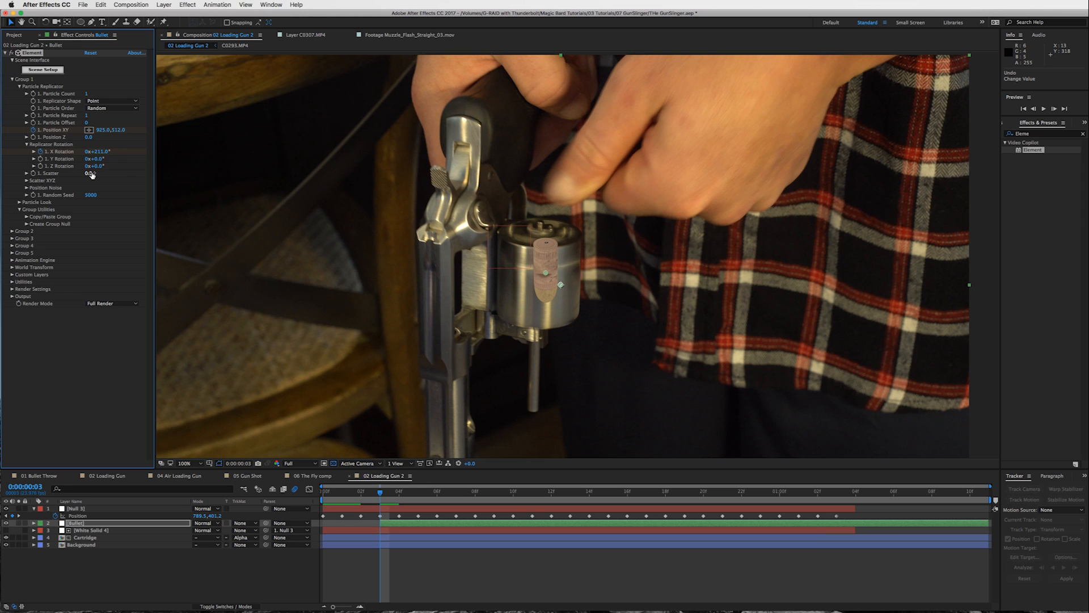
drag(99, 166, 100, 167)
click(40, 166)
click(399, 531)
key(u)
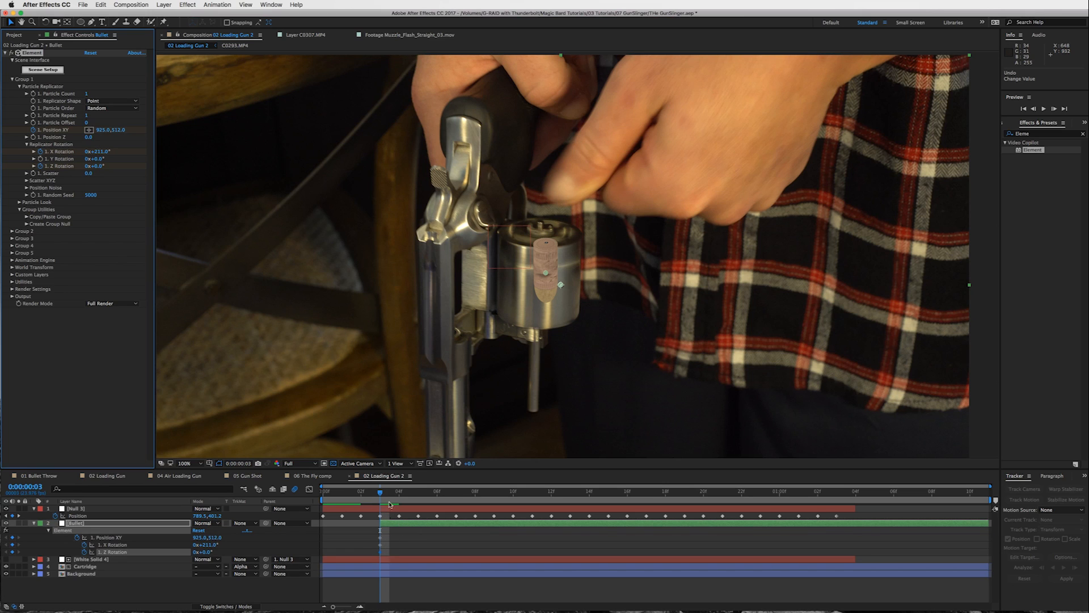
Step: Move the bullet's Position XY, X Rotation and Z Rotation keyframes to frame 10 and return to frame 3
drag(384, 494, 513, 493)
drag(355, 527, 513, 542)
drag(509, 496, 379, 498)
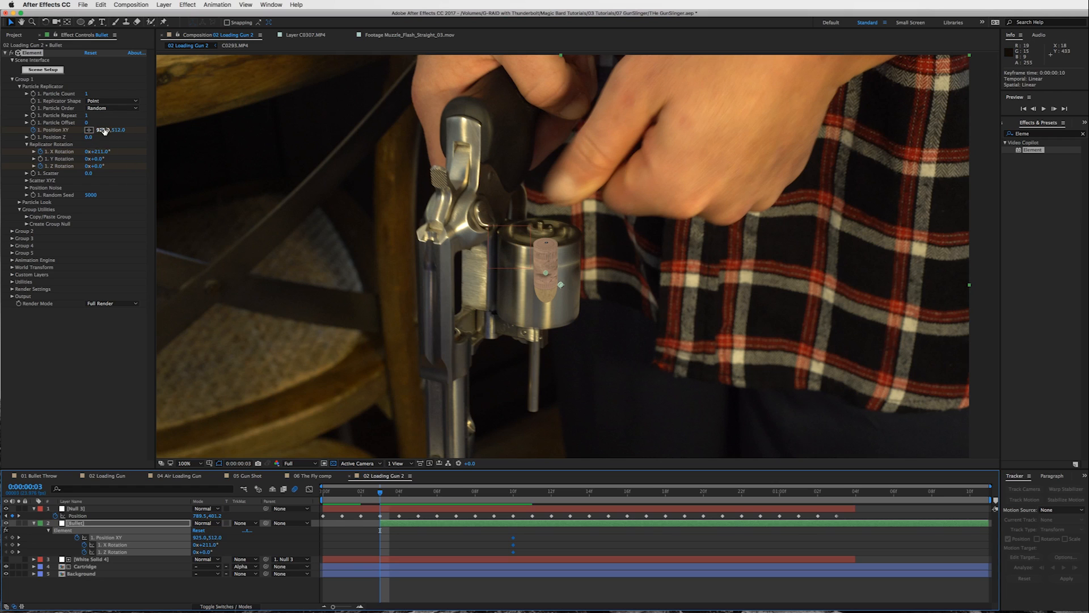
Step: Place the bullet at the hand at frame 3 with Position XY 1112, 244, X Rotation 183° and Z Rotation -60°
drag(102, 130, 18, 138)
drag(103, 129, 73, 166)
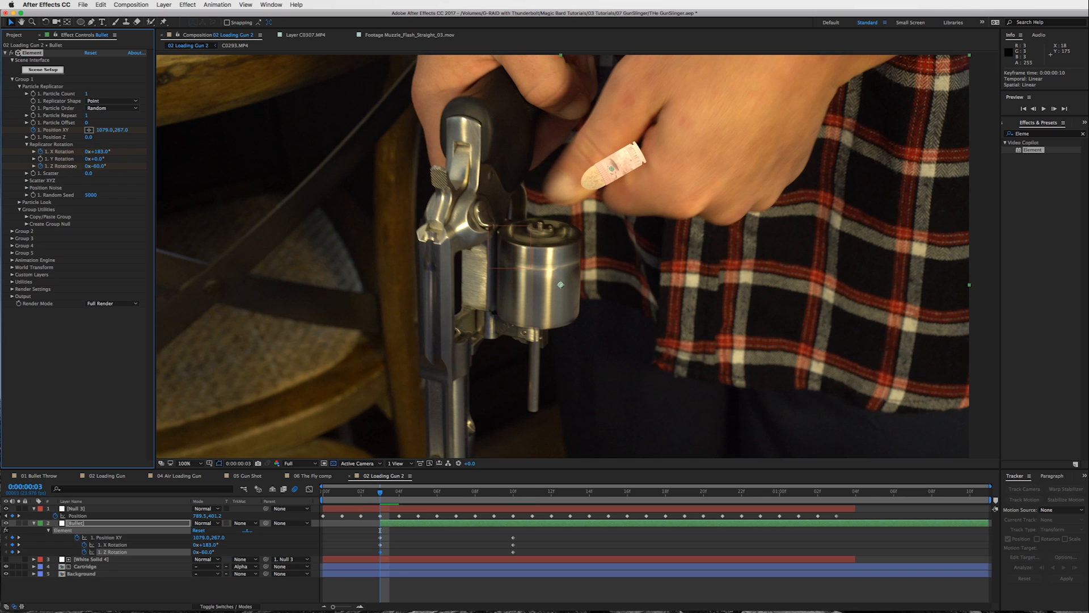
drag(104, 130, 114, 129)
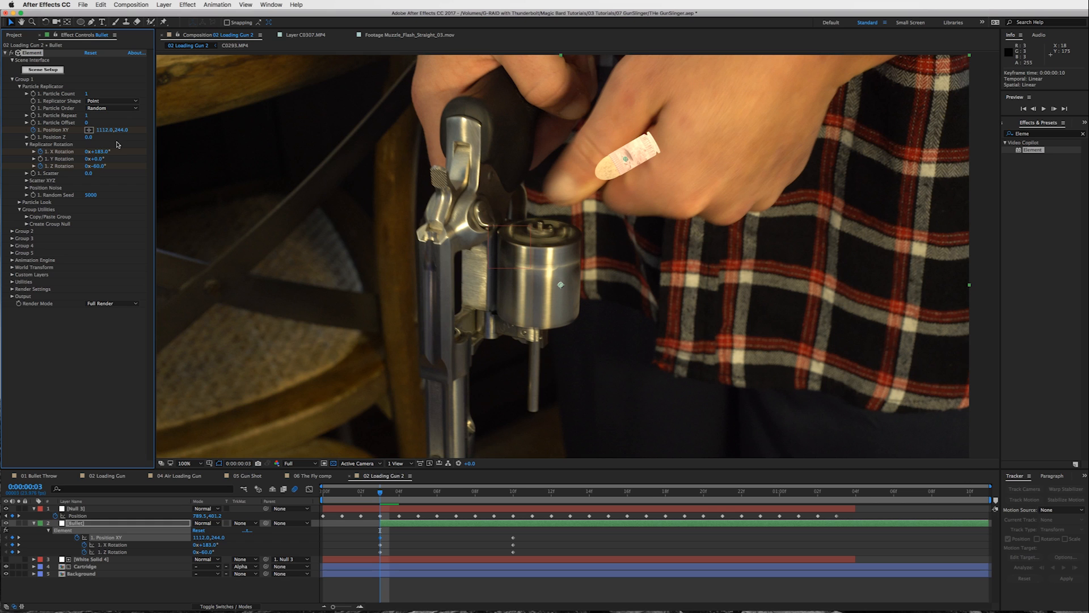
Step: Adjust the bullet's Position XY with a keyframe at frame 7, and set it to 882, 512 at frame 10
drag(379, 492, 440, 504)
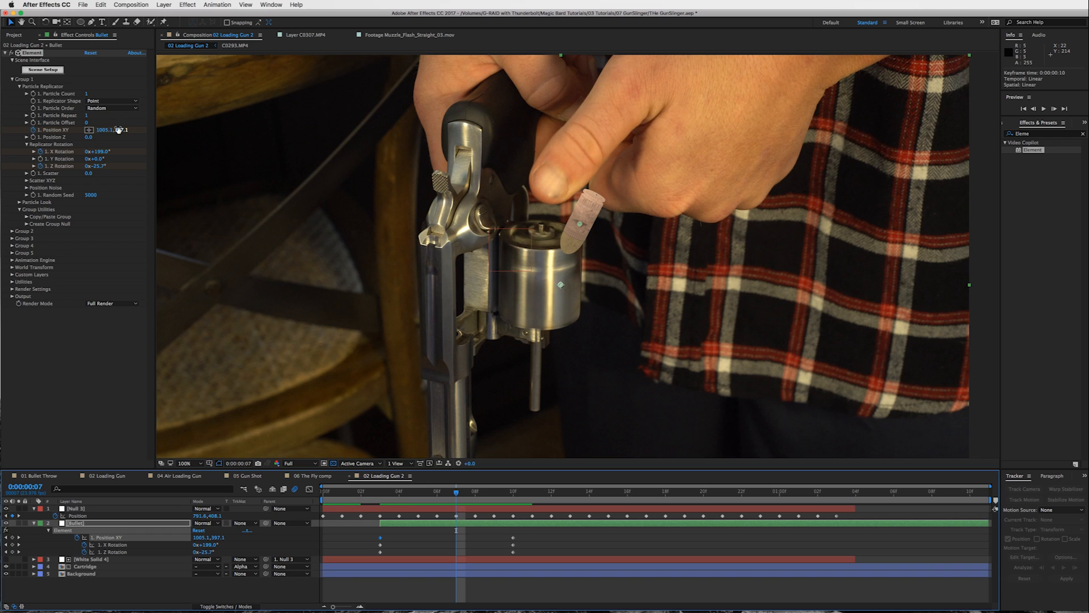
click(97, 129)
drag(98, 129, 78, 129)
mouse_move(456, 492)
mouse_down()
mouse_move(522, 491)
mouse_move(437, 490)
mouse_up()
click(513, 492)
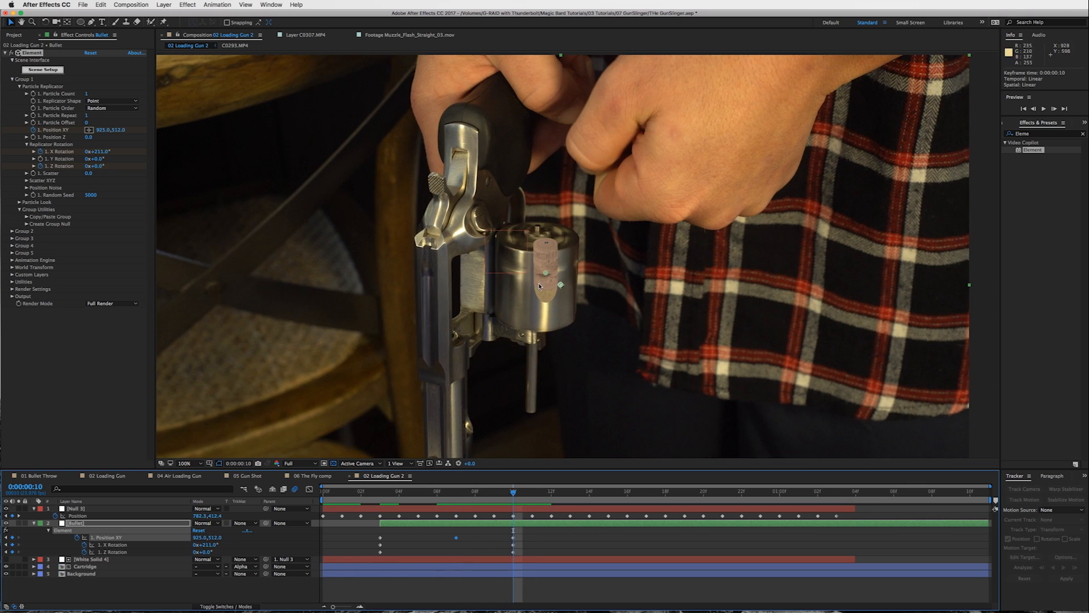
drag(103, 130, 85, 129)
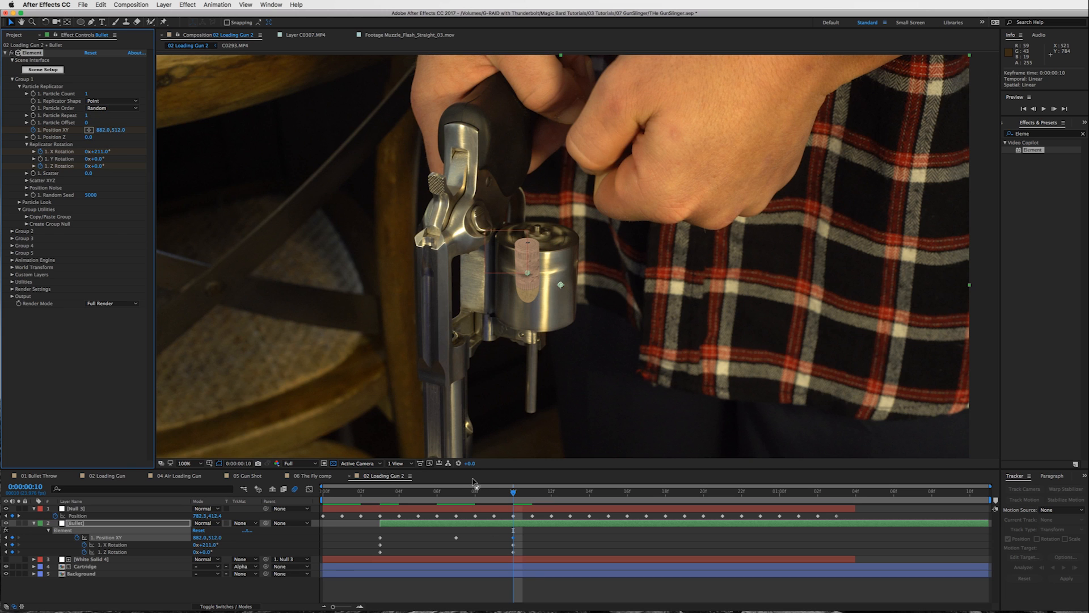
Step: Lower the bullet at frame 9 by setting its Position XY to 912.1, 501
click(467, 491)
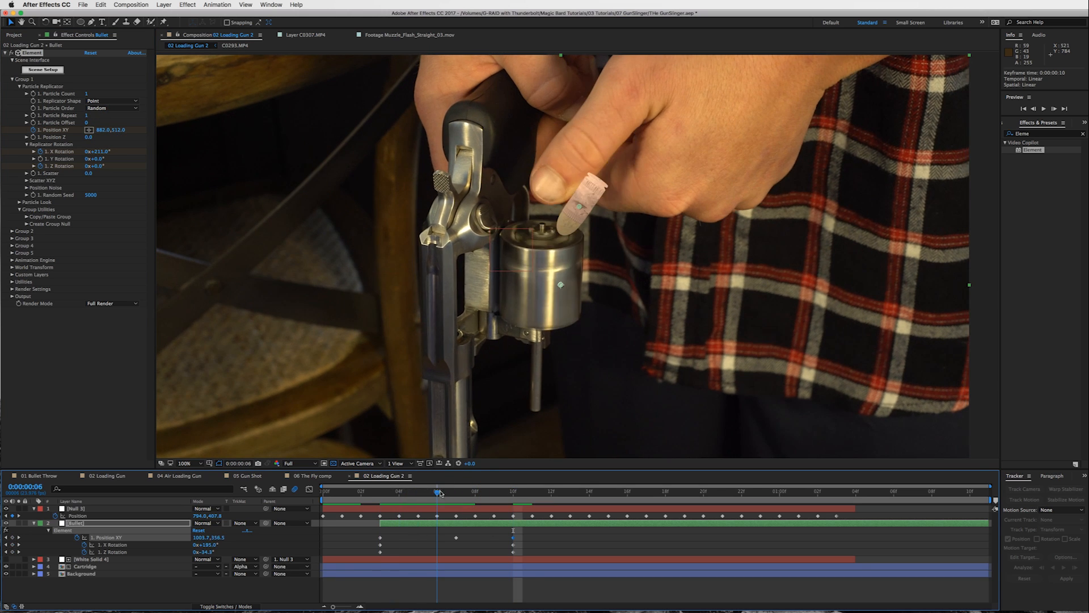
drag(471, 496, 495, 504)
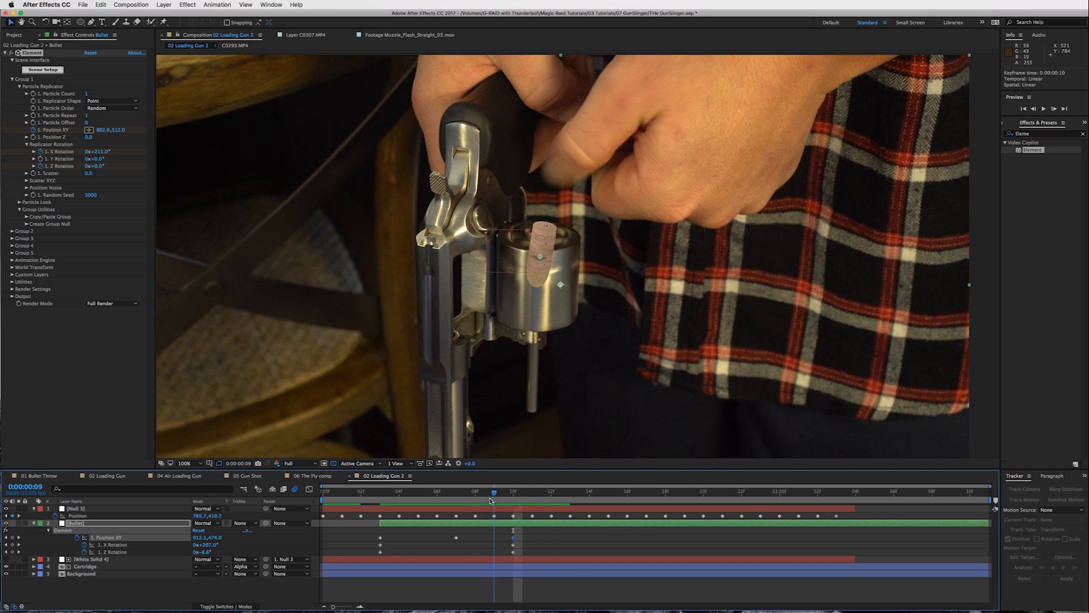
drag(120, 130, 139, 130)
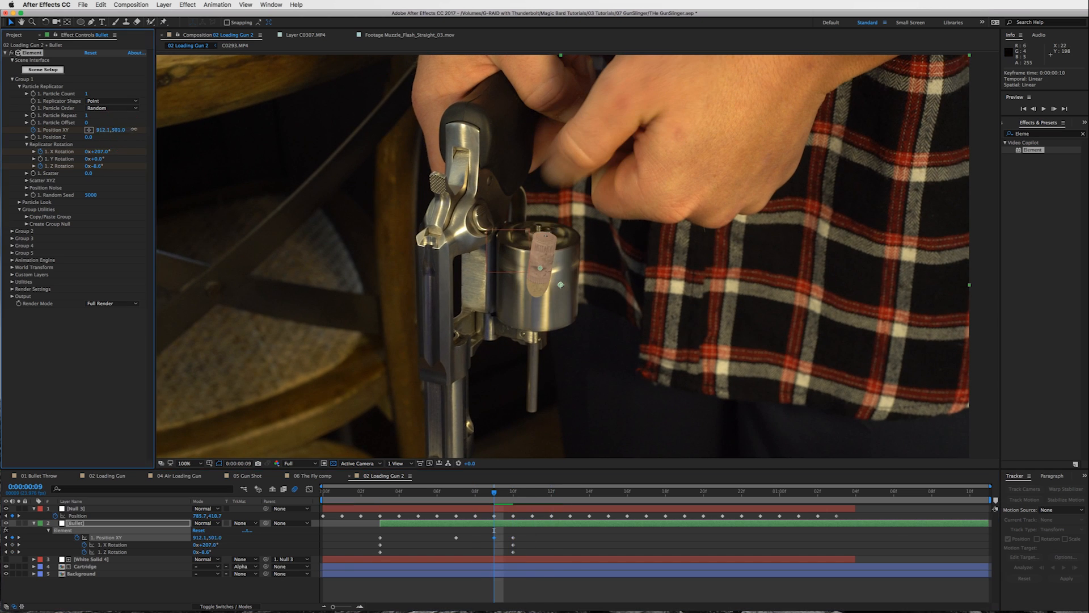
Step: Step through the frames around frame 9 to examine how the bullet moves towards the cylinder
click(483, 493)
key(Page_Up)
key(Page_Up)
key(Page_Down)
key(Page_Down)
key(Page_Down)
key(Page_Down)
key(Page_Down)
key(Page_Up)
Step: Add a Position XY keyframe of 842, 490 at frame 12 to place the bullet over the chamber
drag(402, 493, 521, 493)
drag(437, 493, 532, 495)
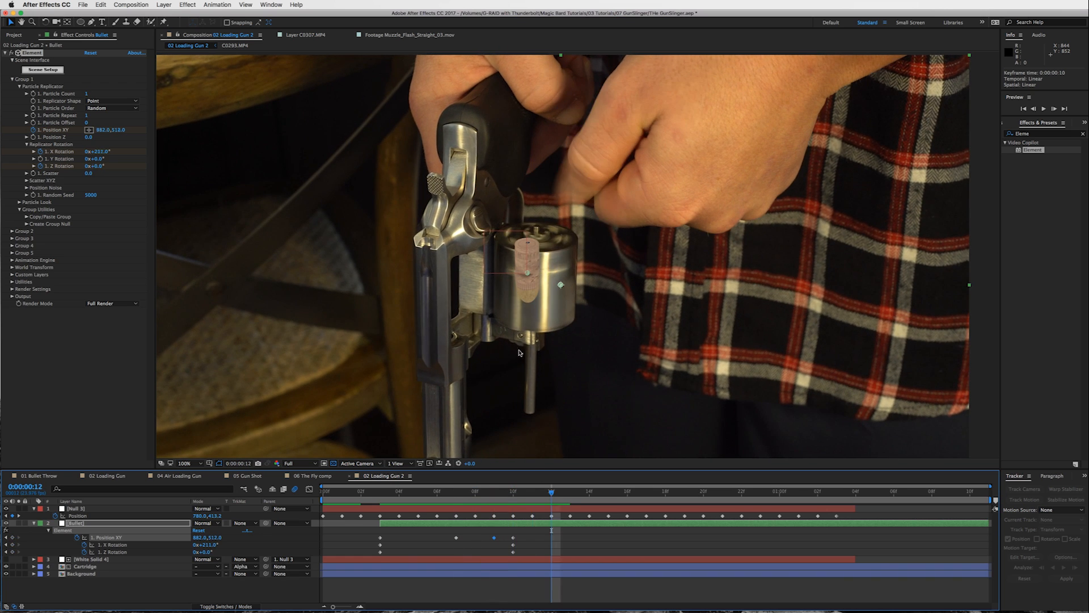
mouse_move(104, 131)
mouse_down()
mouse_move(88, 130)
mouse_move(120, 132)
mouse_move(109, 130)
mouse_up()
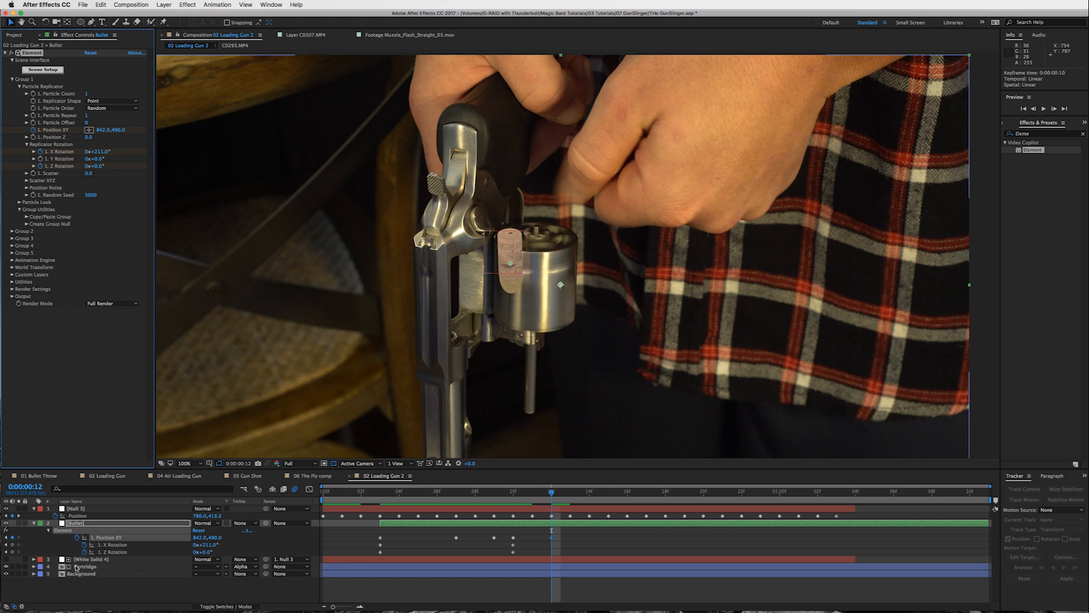
Step: Move the White Solid 4 and Cartridge layers together above the Bullet layer so the cylinder covers the bullet
click(94, 560)
shift+click(76, 566)
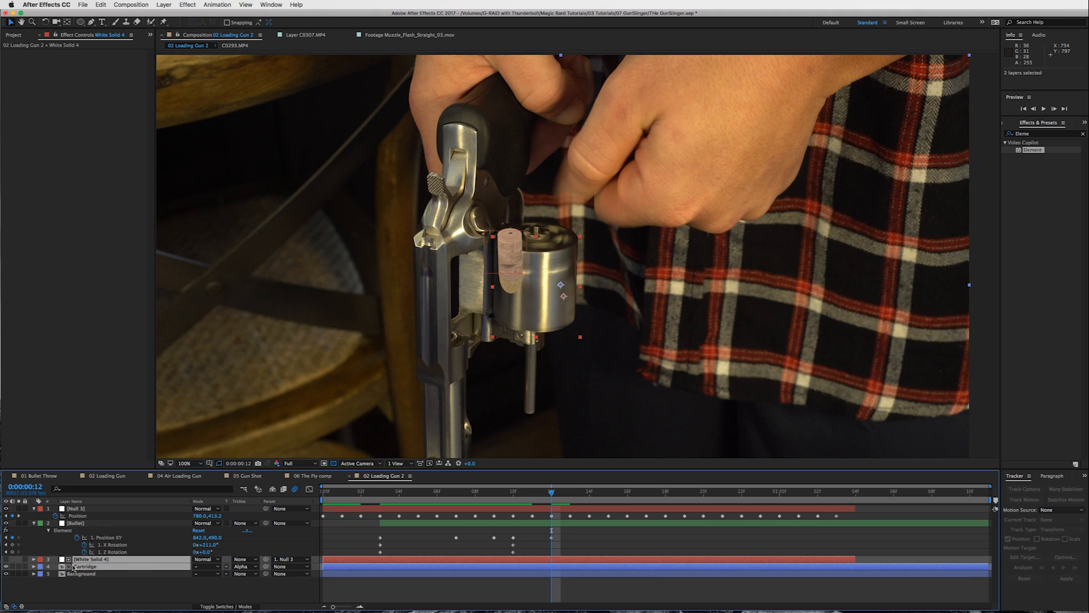
drag(95, 559, 100, 518)
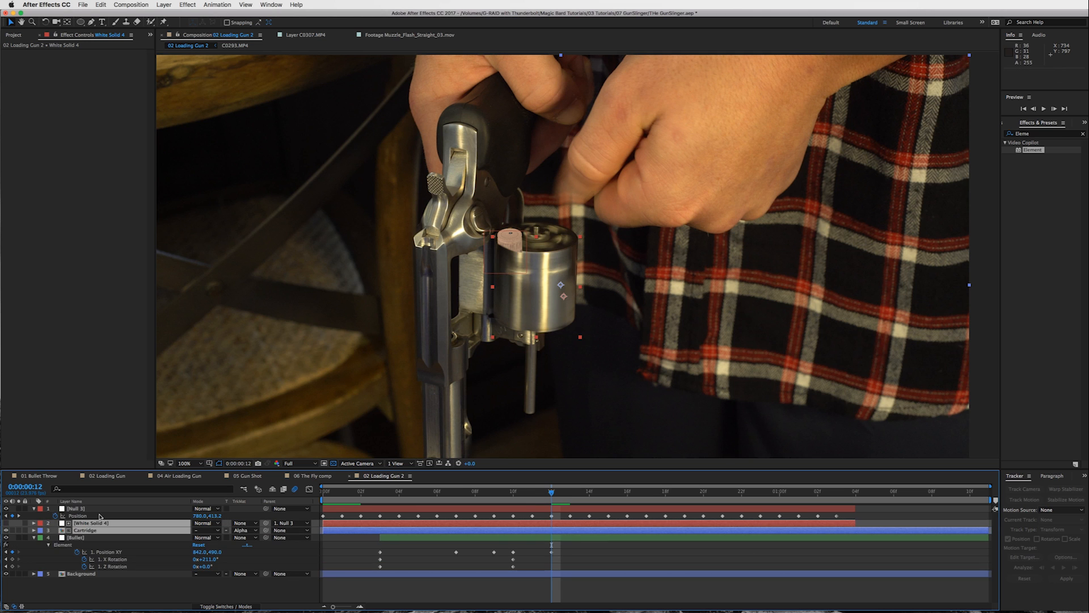
Step: Try starting the Bullet layer at frame 4
drag(550, 493, 381, 490)
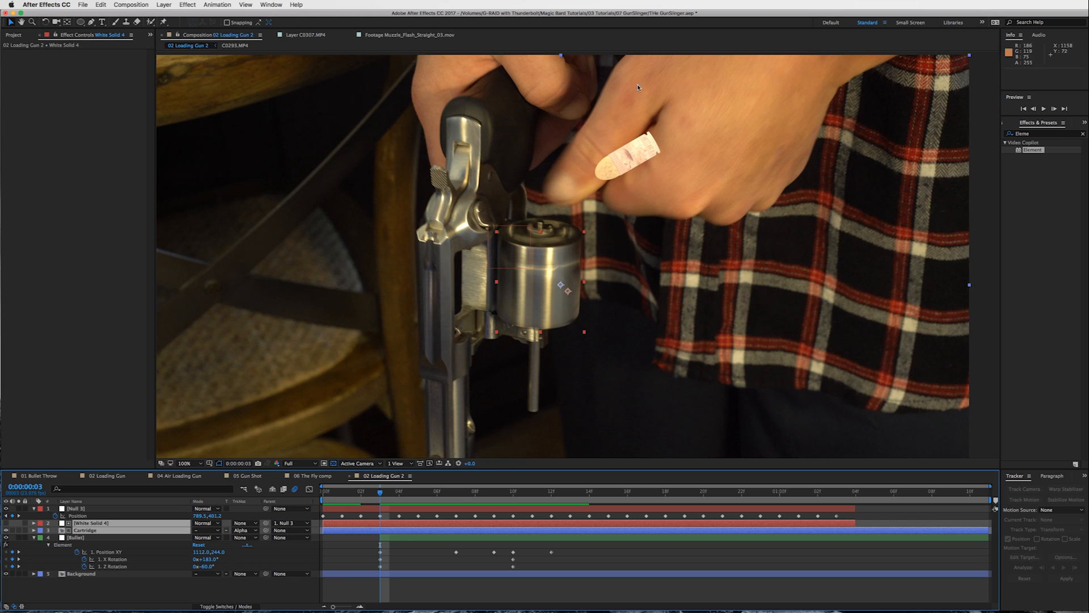
key(Page_Down)
drag(378, 537, 400, 537)
mouse_move(396, 495)
mouse_down()
mouse_move(380, 492)
mouse_move(477, 491)
mouse_move(383, 502)
mouse_move(401, 500)
mouse_up()
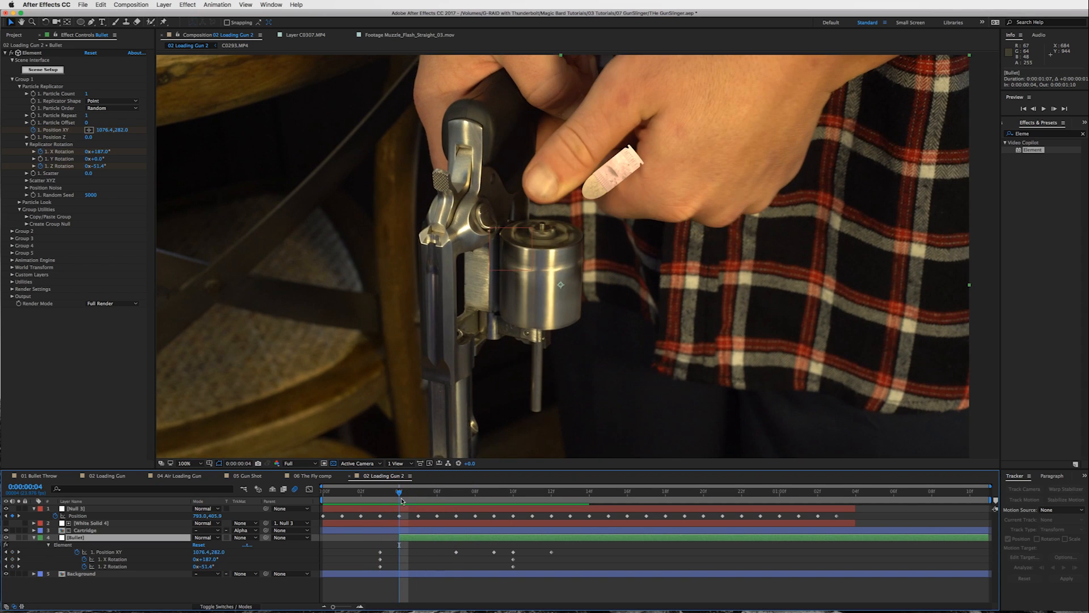
drag(359, 582, 380, 538)
Step: Raise the bullet in the hand at frame 3 by setting its Position XY to 1112, 221
click(380, 492)
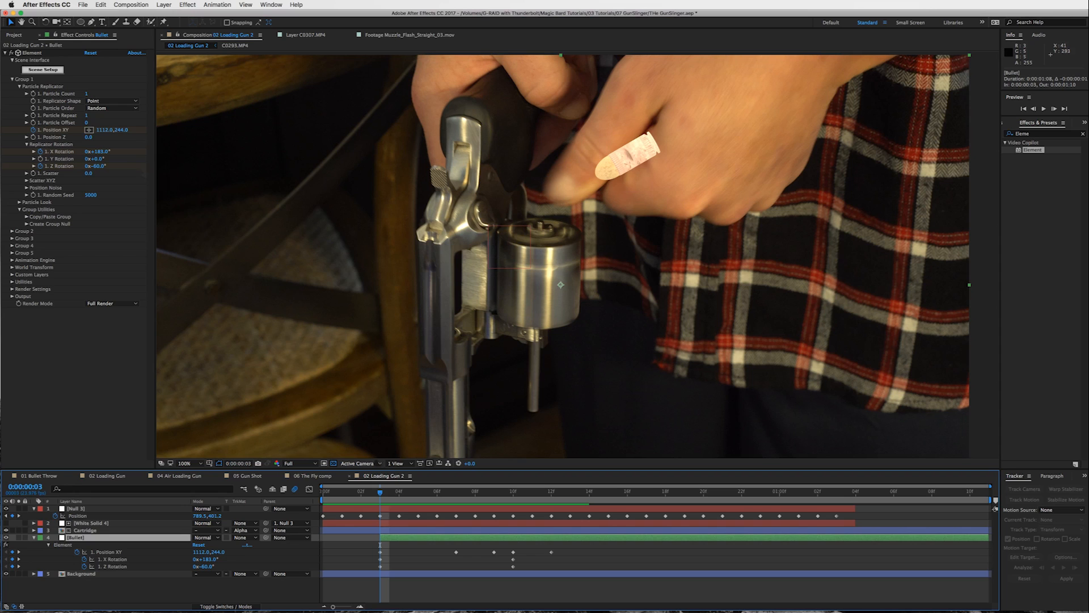
drag(116, 128, 104, 134)
Step: Duplicate the Background layer and move the copy above White Solid 4, directly below the null layer
click(99, 575)
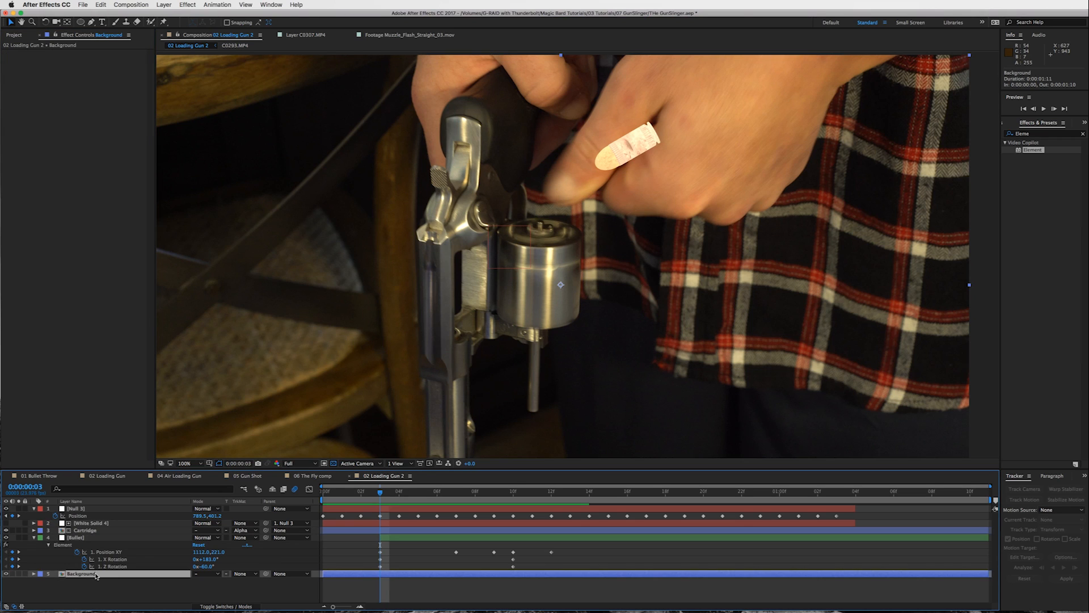
key(super+d)
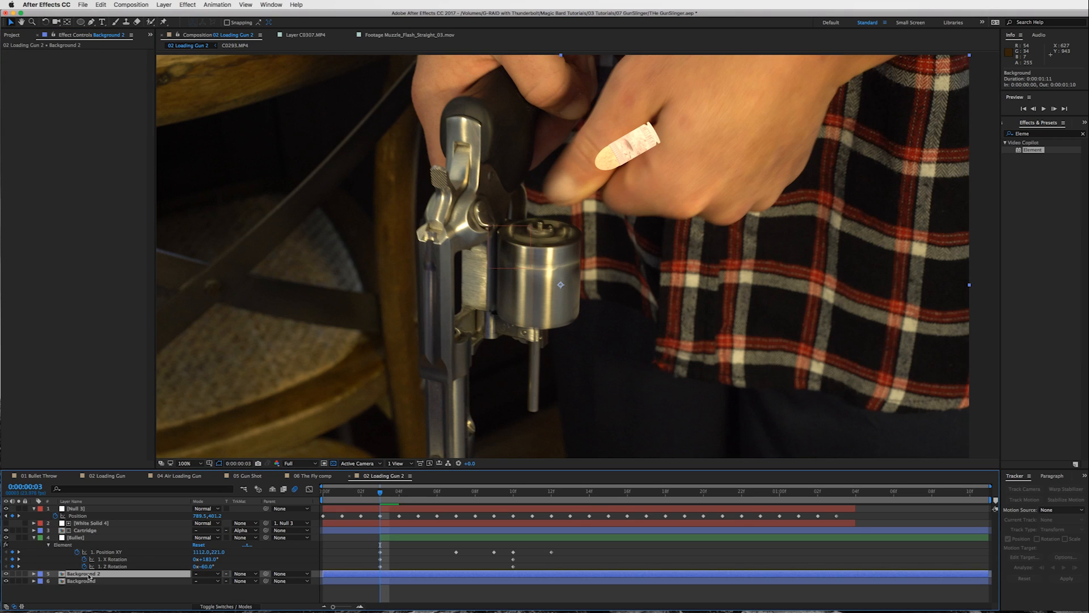
drag(102, 573, 114, 520)
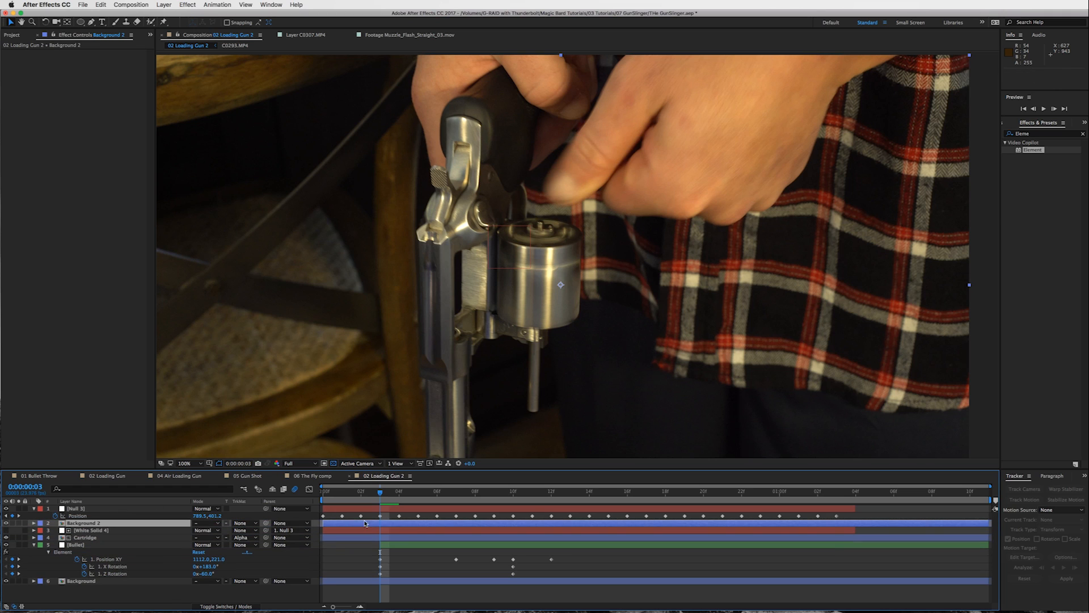
Step: Trim the Background 2 layer to start at frame 3 and outline the thumb on it with a closed Pen mask
drag(320, 522, 372, 521)
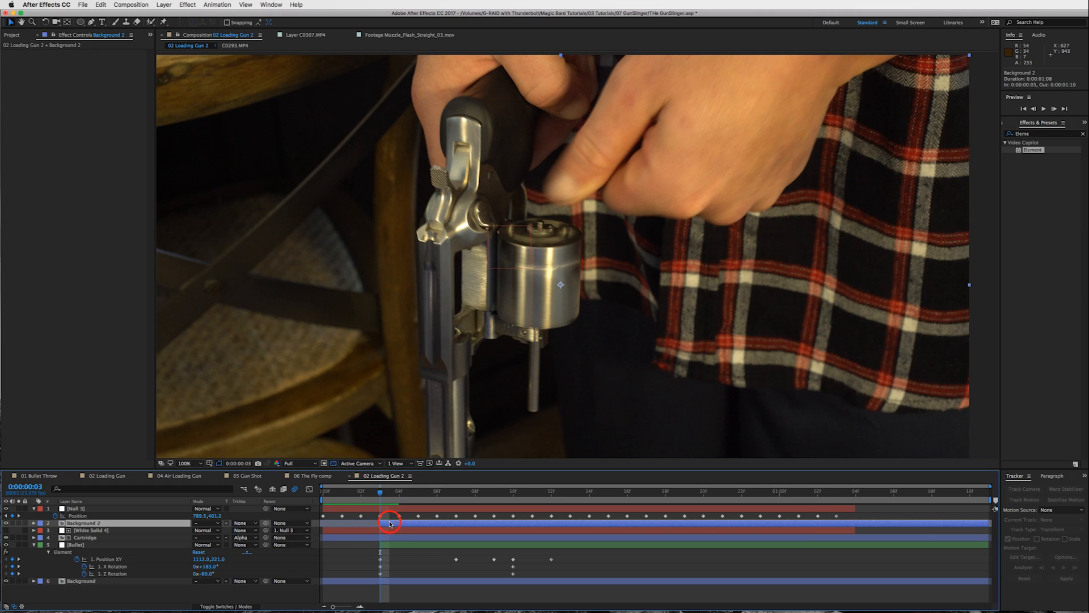
click(91, 21)
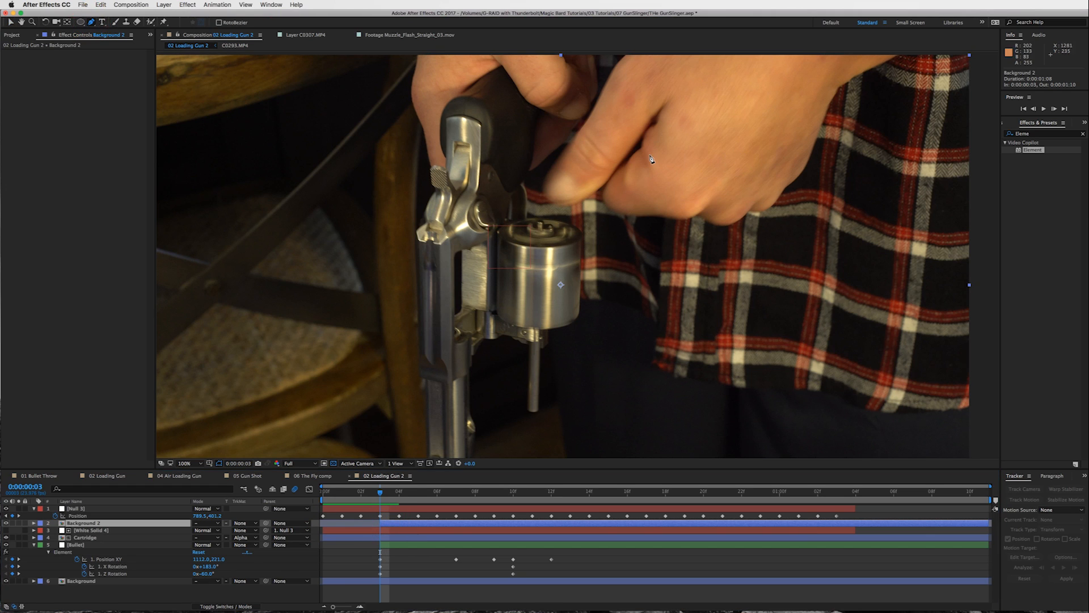
key(period)
scroll(628, 224, up, 5)
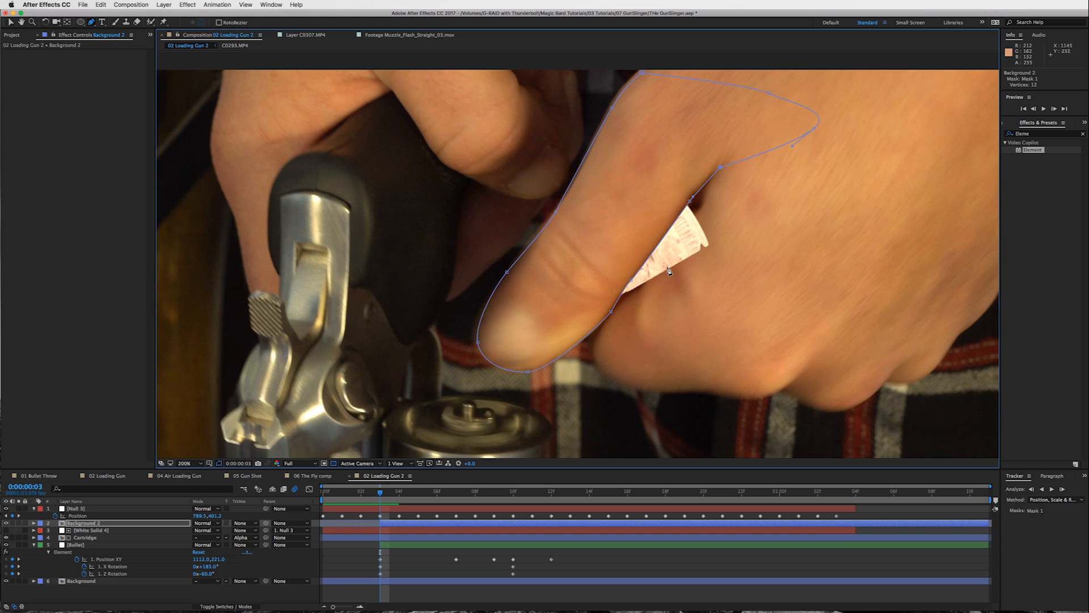
Step: Keyframe the thumb's Mask Path starting at frame 3 and reposition the mask frame by frame to follow the thumb
key(m)
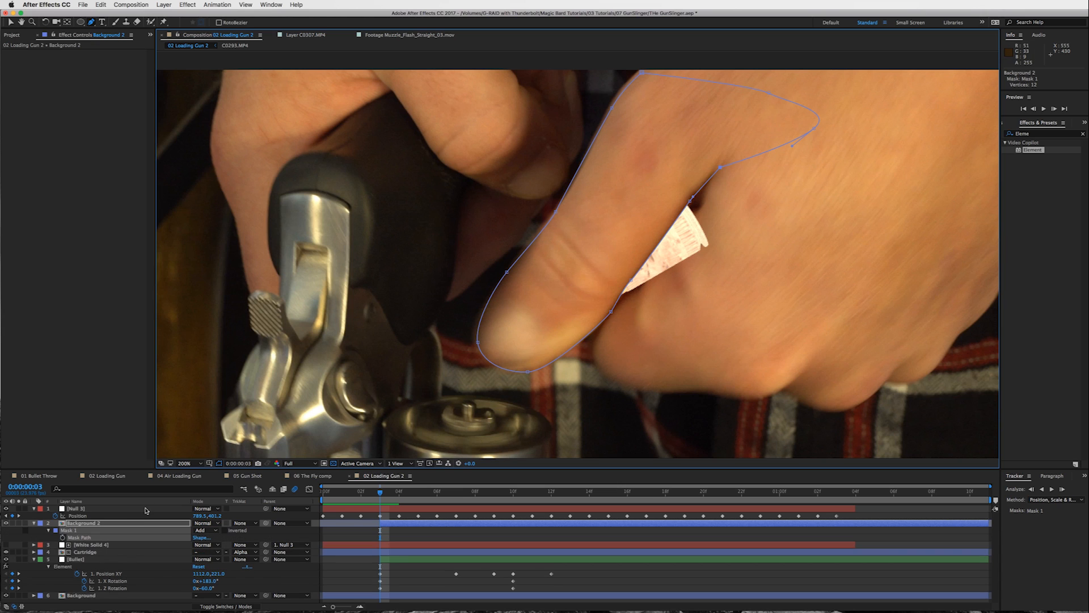
click(62, 537)
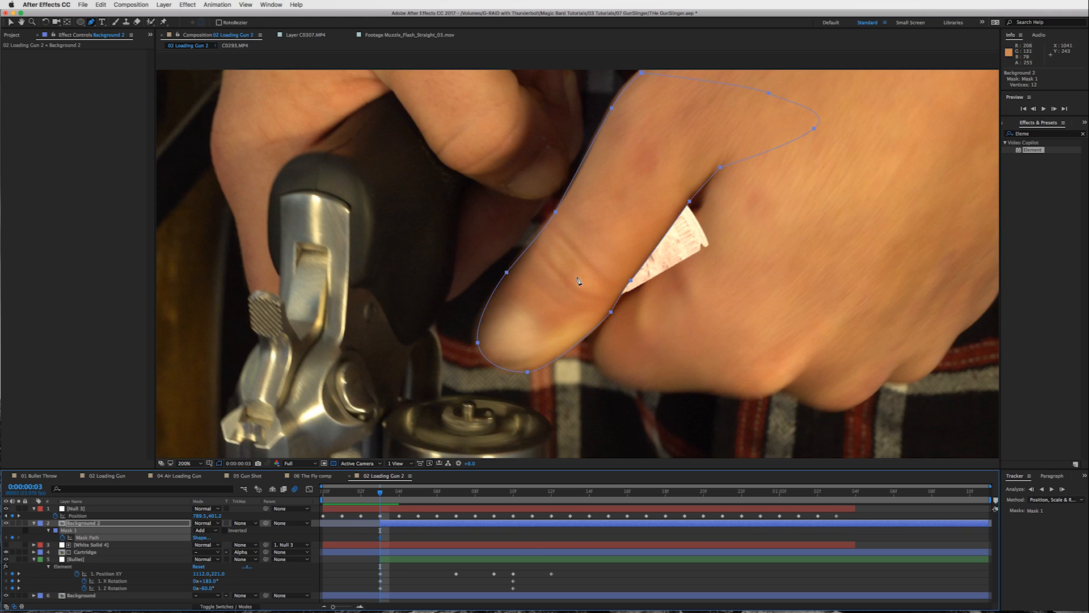
key(Page_Down)
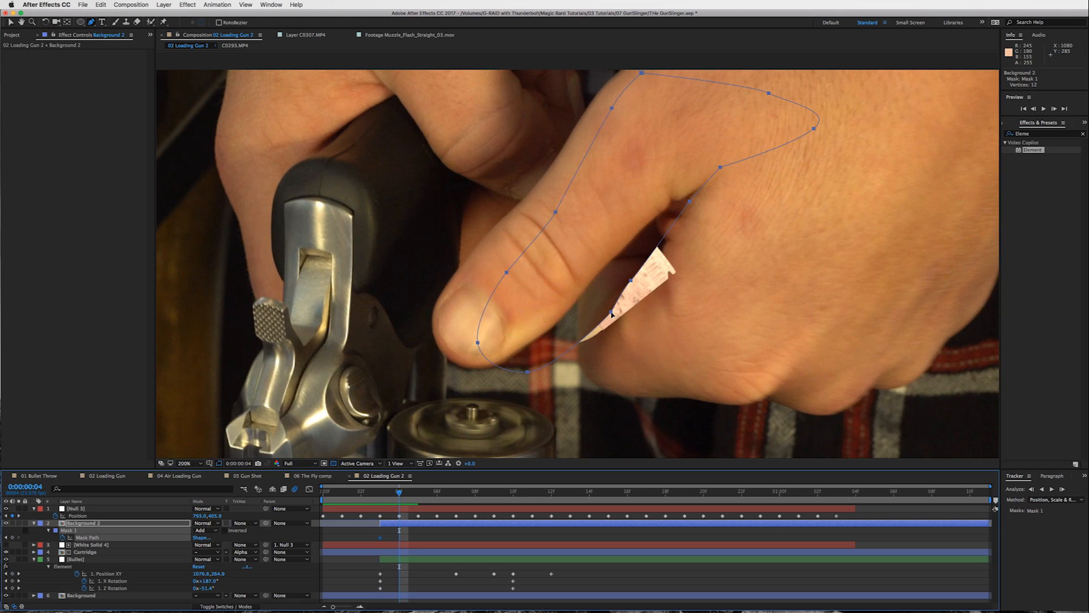
drag(611, 312, 584, 307)
key(v)
key(super+alt+Right)
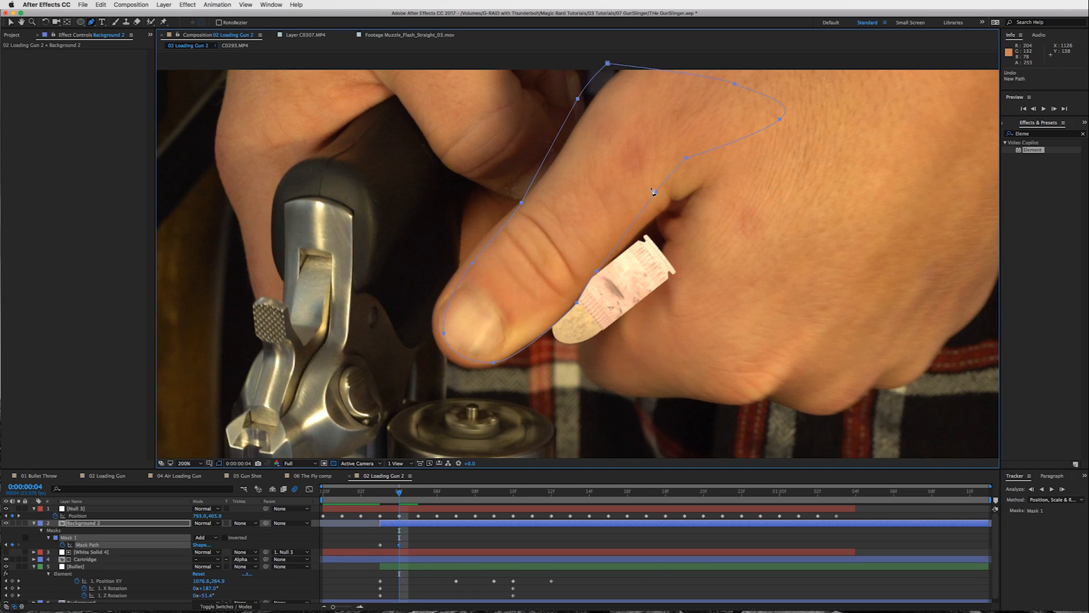
key(super+alt+Right)
key(super+alt+Right)
key(super+alt+Right)
key(super+alt+Right)
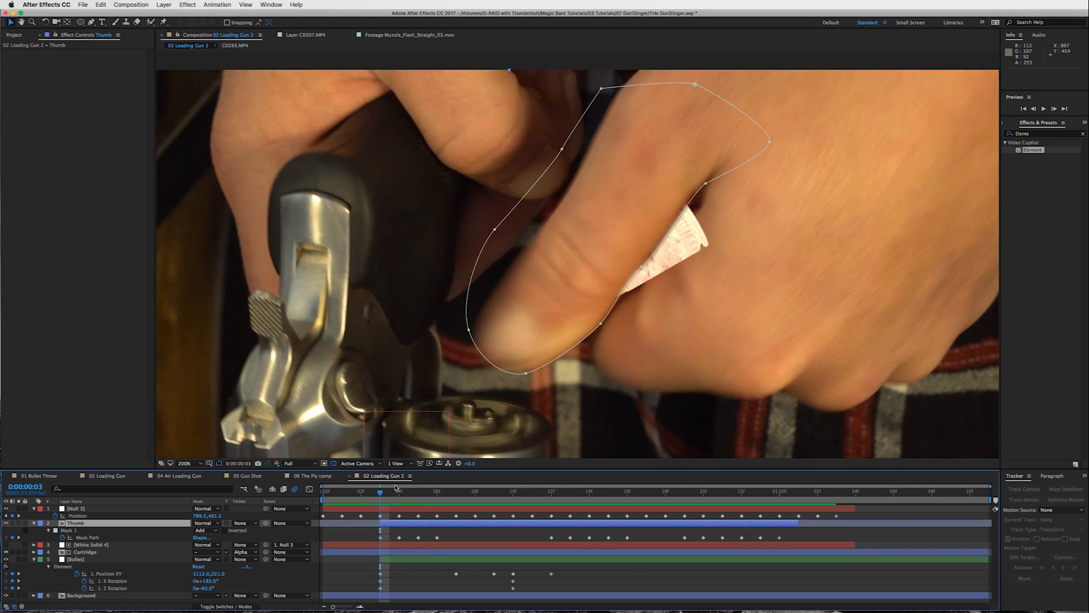
Step: Step through frames 3 to 12 to examine how the Thumb mask covers the bullet as it moves into the cylinder
drag(379, 493, 475, 493)
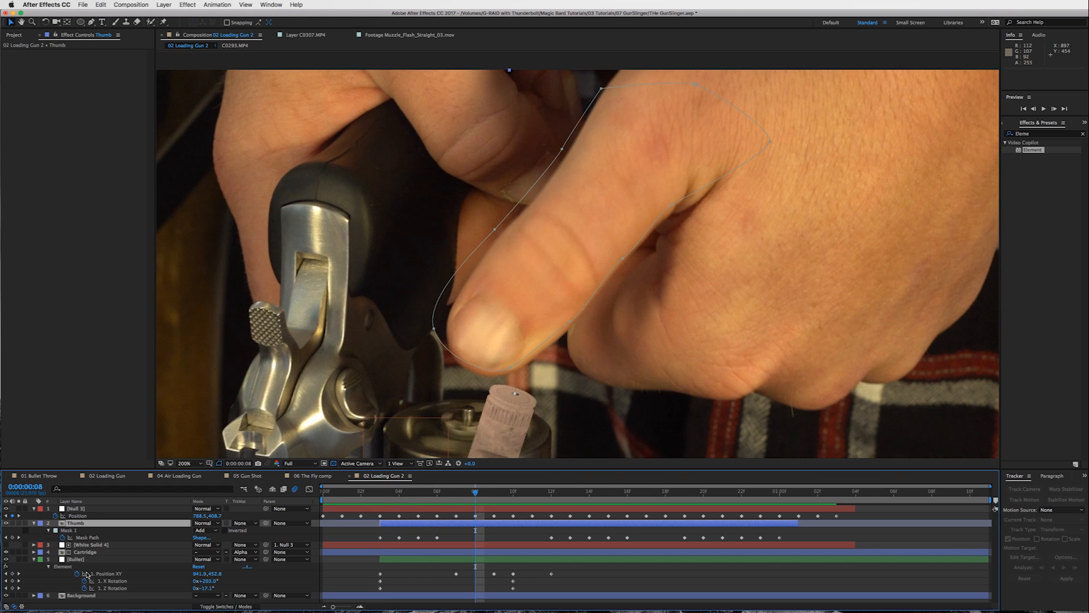
click(78, 525)
key(Page_Down)
key(Page_Down)
key(Page_Down)
key(Page_Down)
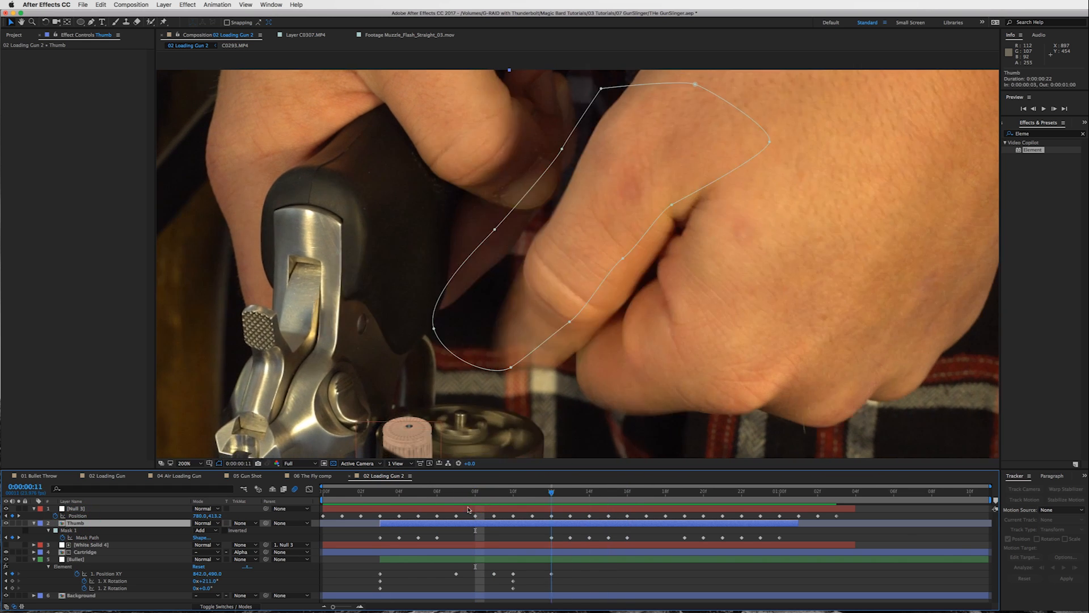
key(Page_Up)
key(Page_Up)
key(Page_Up)
key(Page_Up)
key(Page_Up)
key(Page_Up)
key(Page_Up)
key(Page_Up)
key(Page_Up)
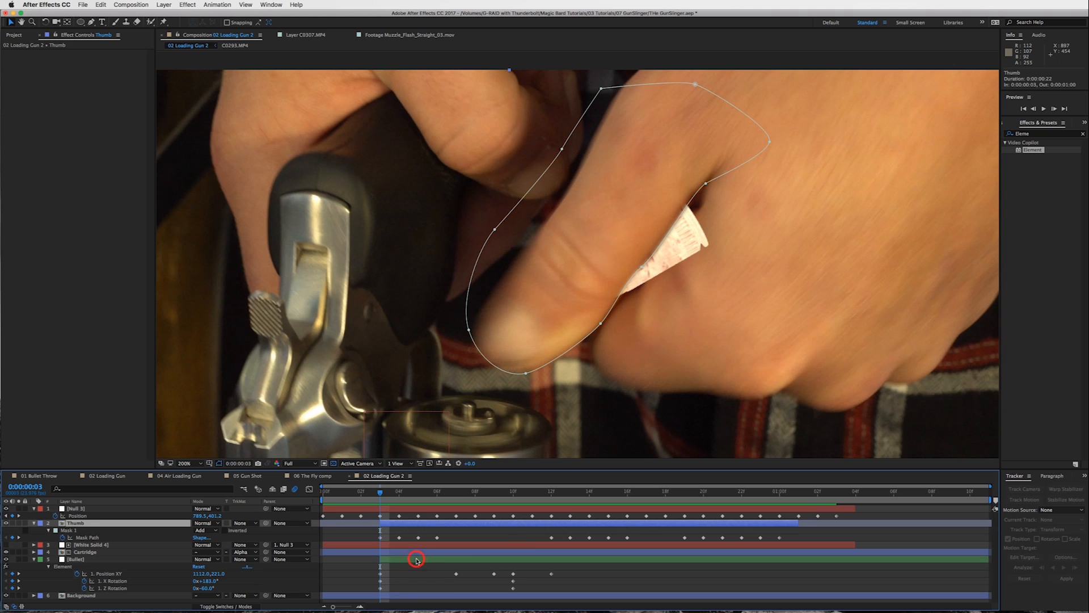
Step: Shift the bullet further behind the thumb with Position XY at frame 3, and trim the Bullet layer to end just before frame 12
click(416, 560)
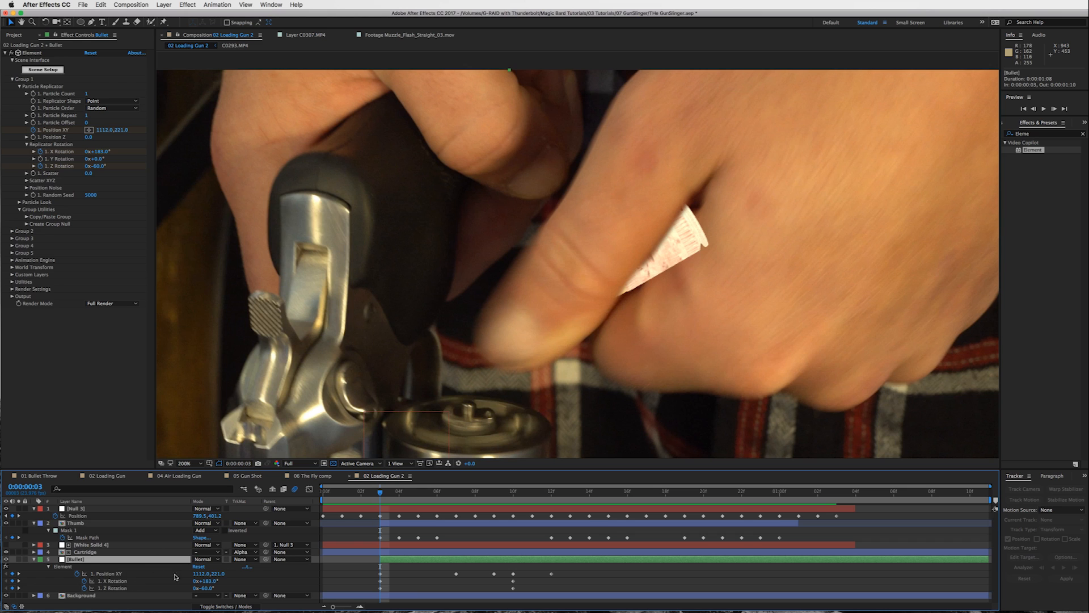
drag(218, 574, 187, 574)
drag(380, 492, 551, 491)
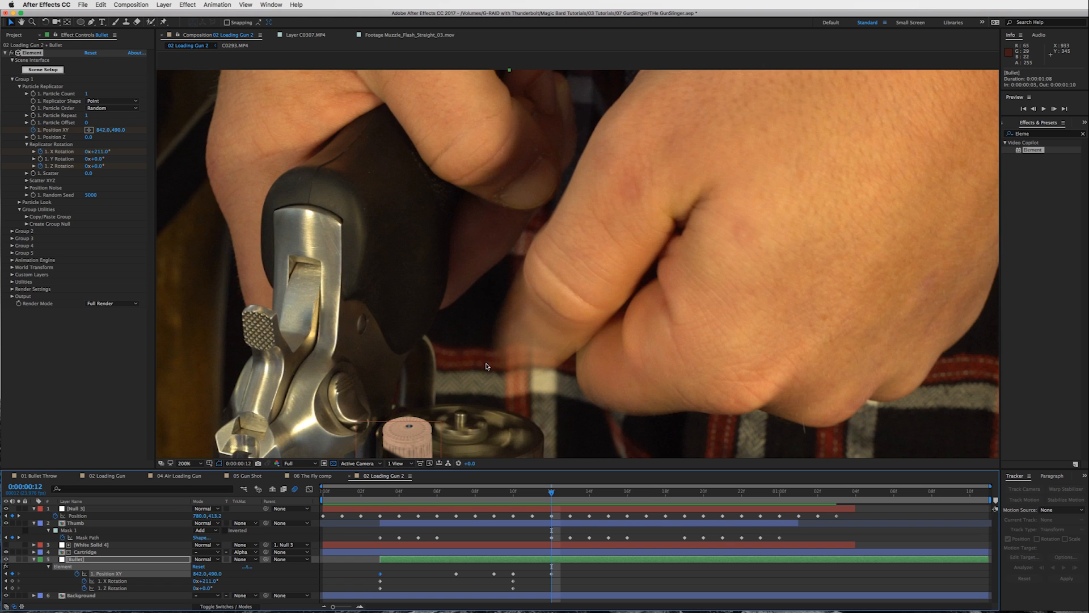
key(h)
drag(519, 347, 518, 291)
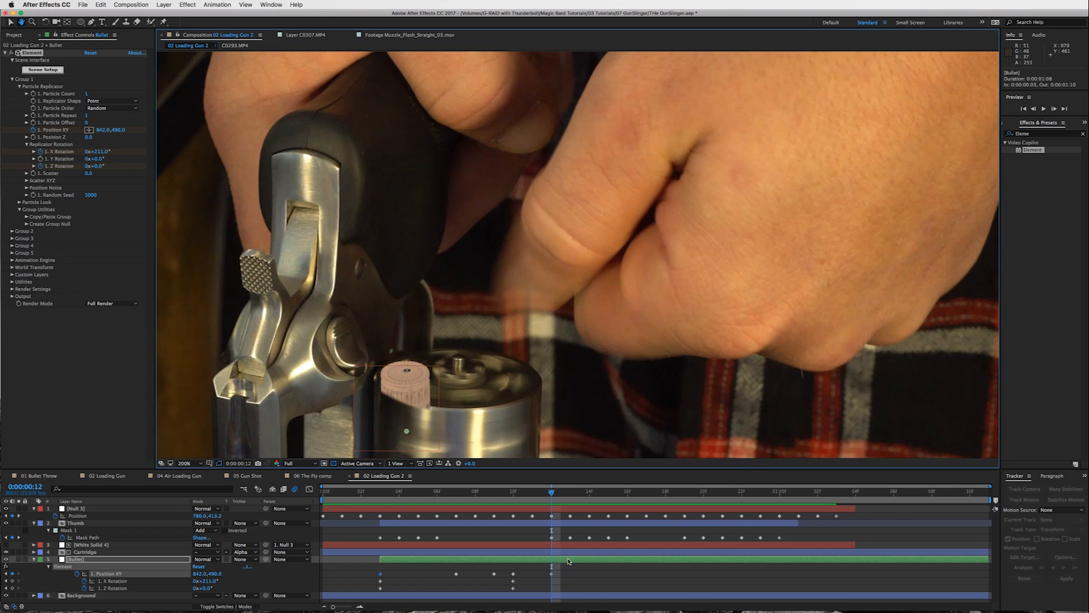
key(v)
mouse_move(552, 493)
mouse_down()
mouse_move(663, 495)
mouse_move(493, 498)
mouse_move(564, 498)
mouse_move(546, 500)
mouse_up()
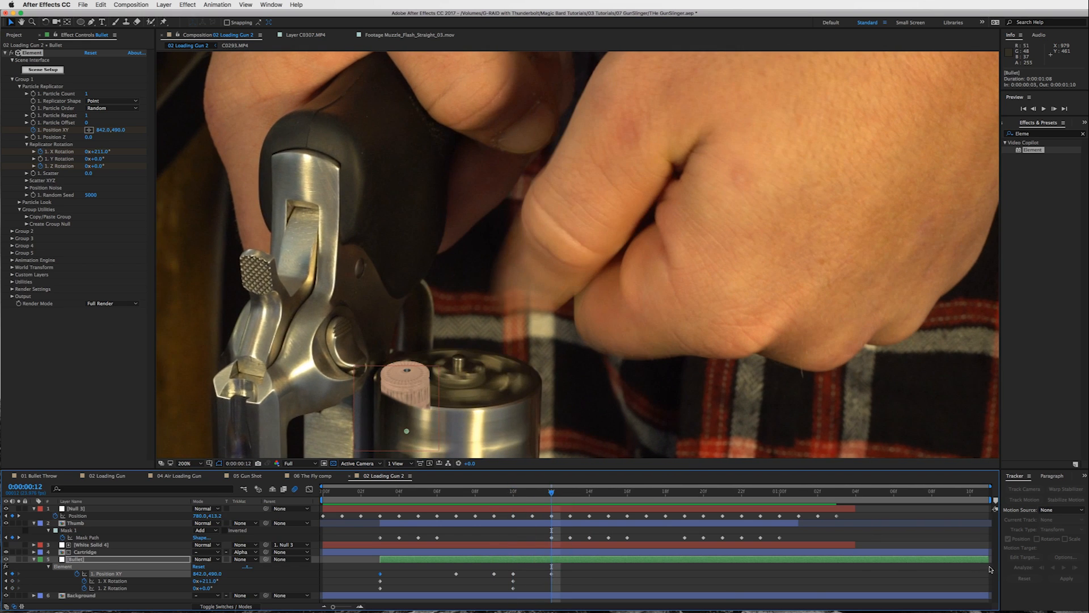
drag(987, 560, 553, 559)
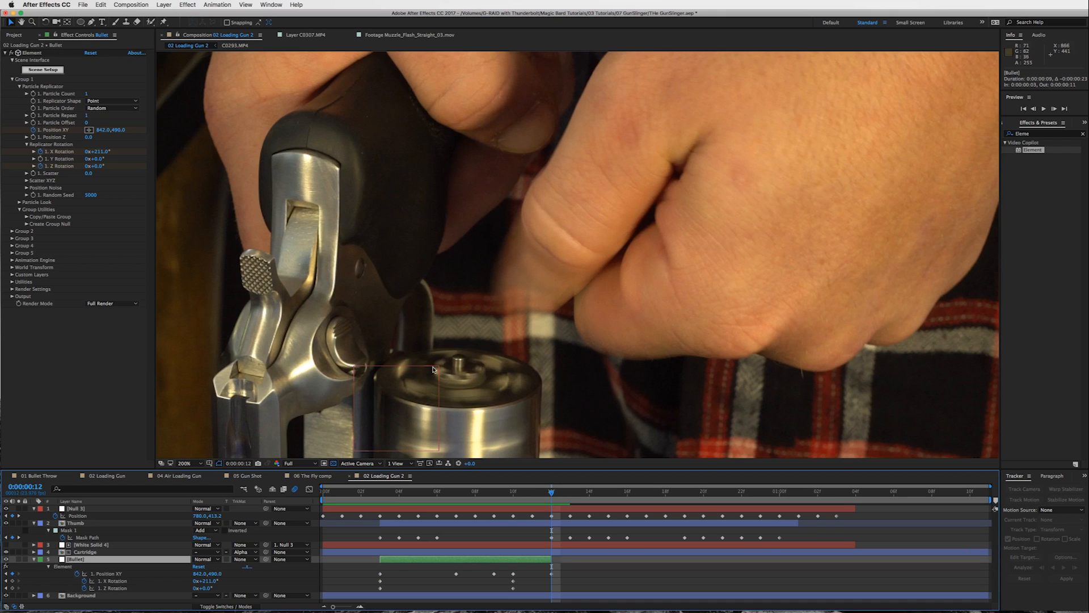
Step: Create a black 1920 by 1080 px solid directly above the Bullet layer
drag(546, 493, 391, 486)
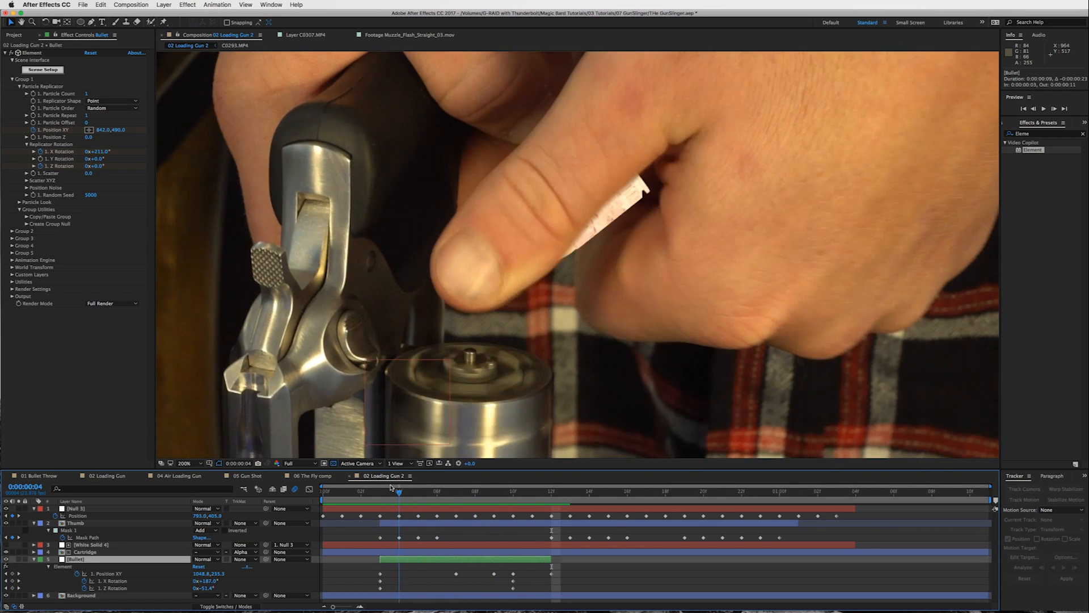
click(172, 3)
mouse_move(170, 15)
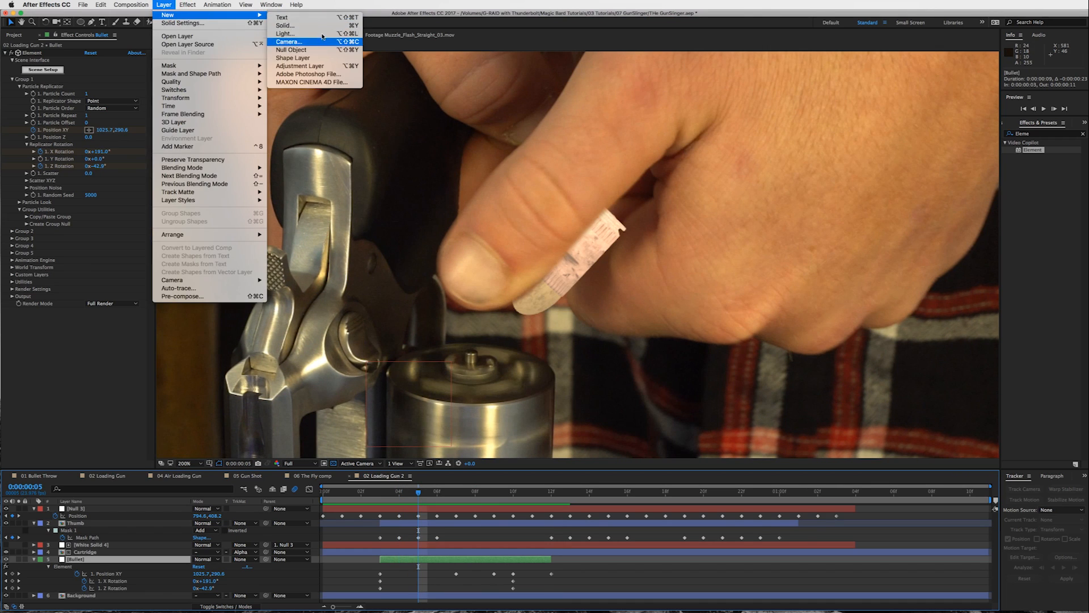
click(325, 25)
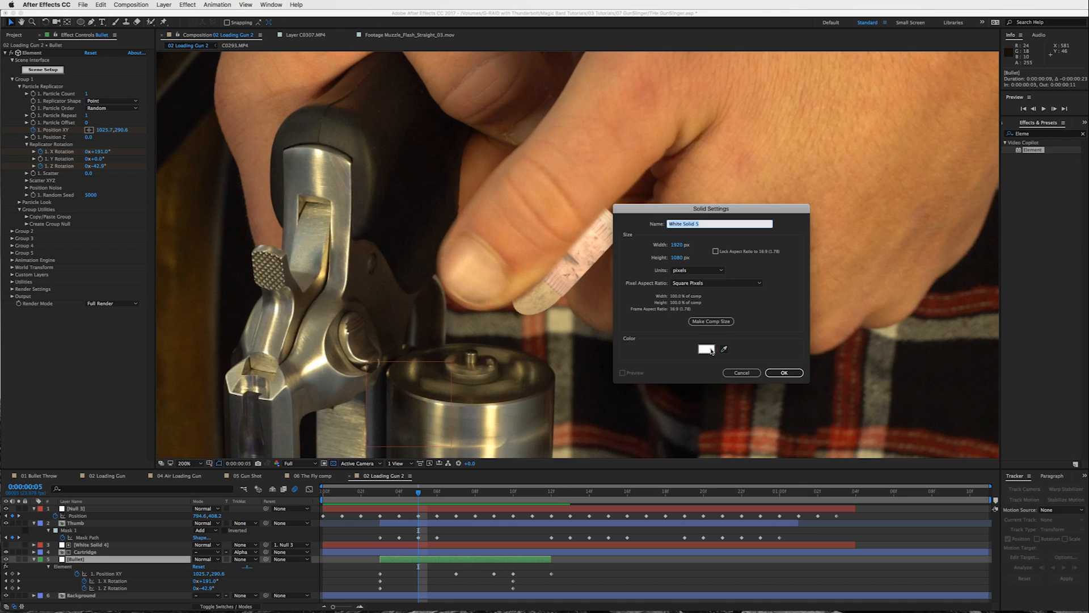
click(711, 351)
drag(757, 251, 773, 306)
click(848, 182)
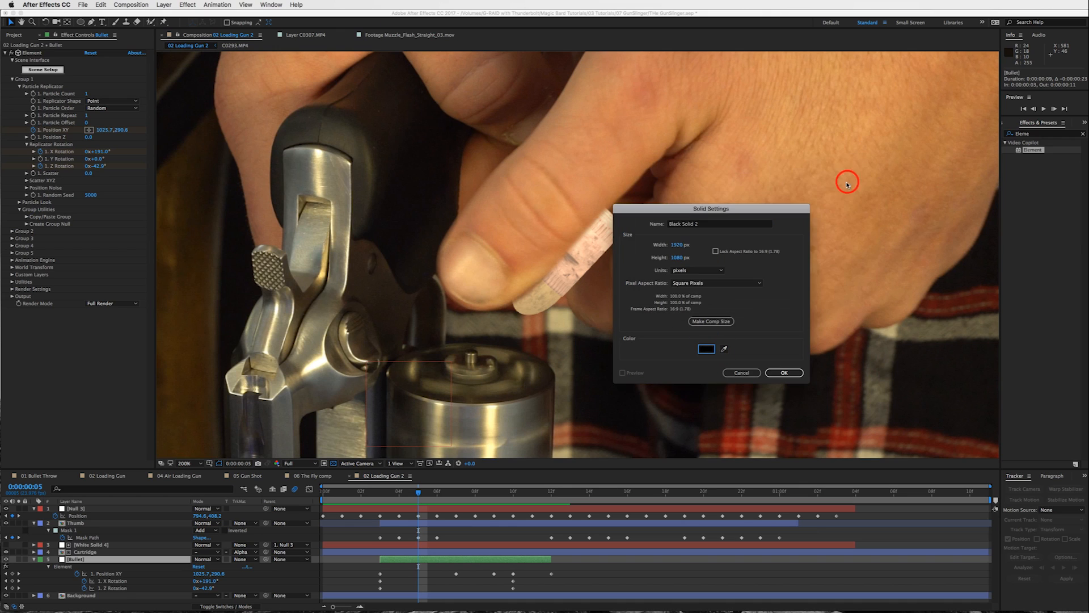
click(784, 373)
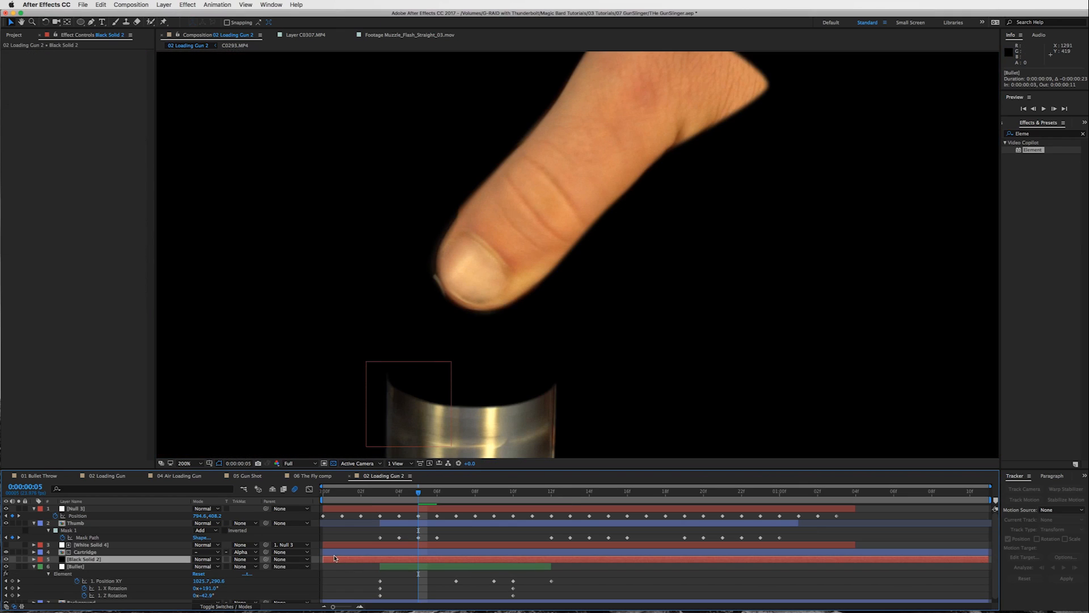
Step: Hide the black solid and trim it to span only frames 4 through 6
drag(324, 558, 392, 561)
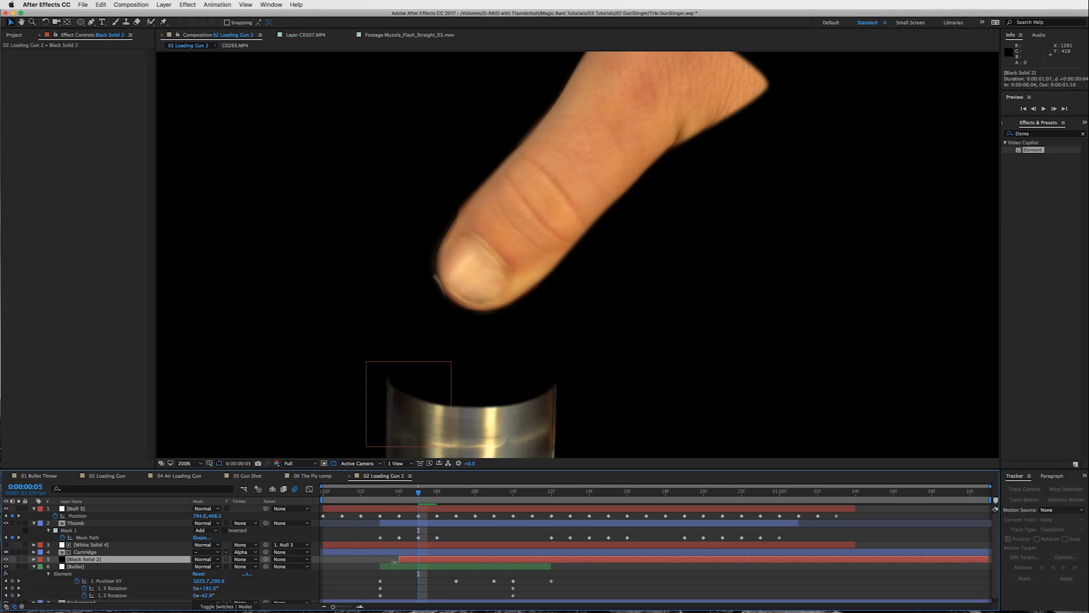
click(6, 558)
drag(990, 558, 560, 560)
mouse_move(407, 487)
mouse_down()
mouse_move(382, 497)
mouse_move(395, 499)
mouse_up()
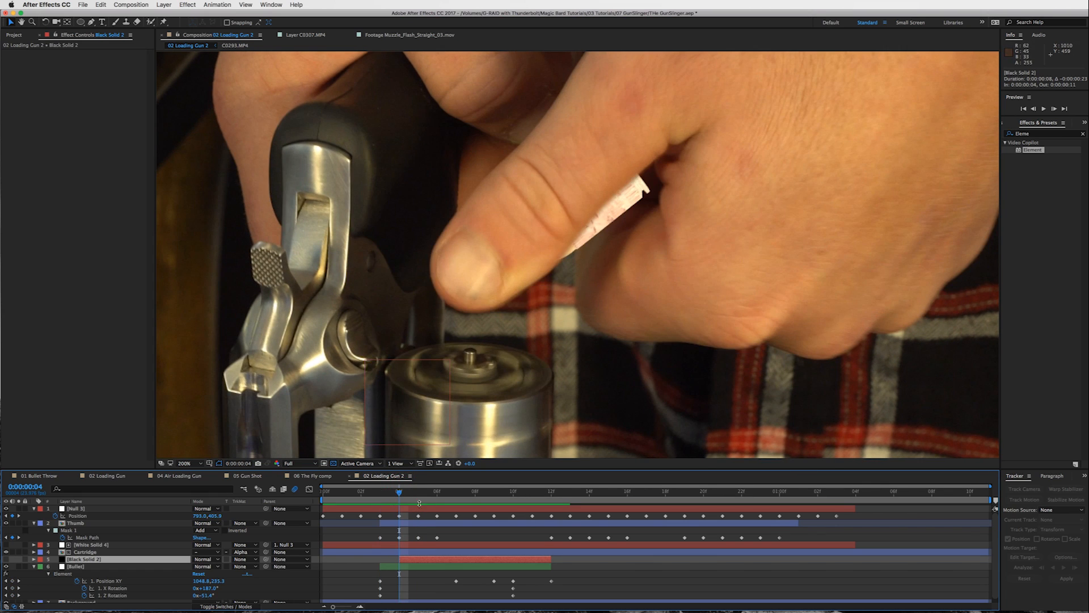
click(399, 494)
key(Page_Down)
key(Page_Down)
key(Page_Down)
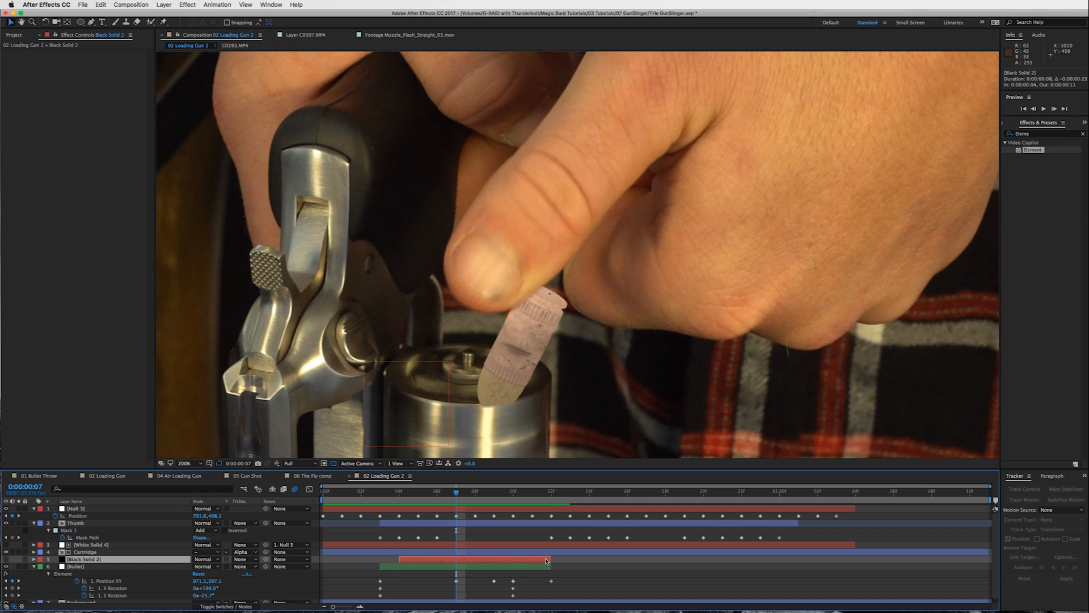
drag(550, 559, 462, 560)
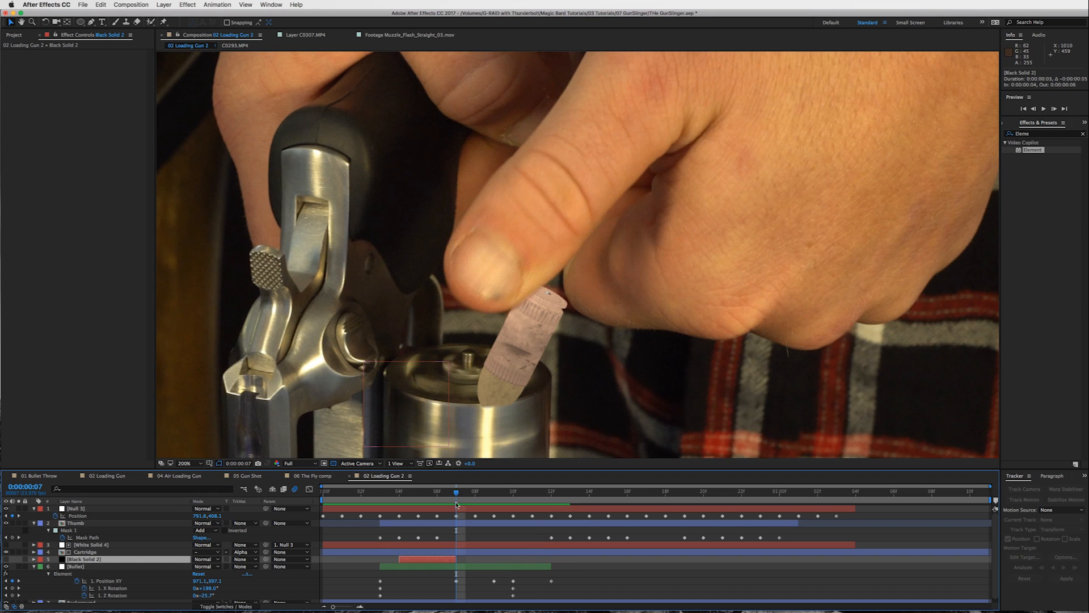
Step: Step back and forth through frames 4 to 7 to examine where the bullet would cast a shadow on the hand
key(Page_Up)
key(Page_Up)
key(Page_Up)
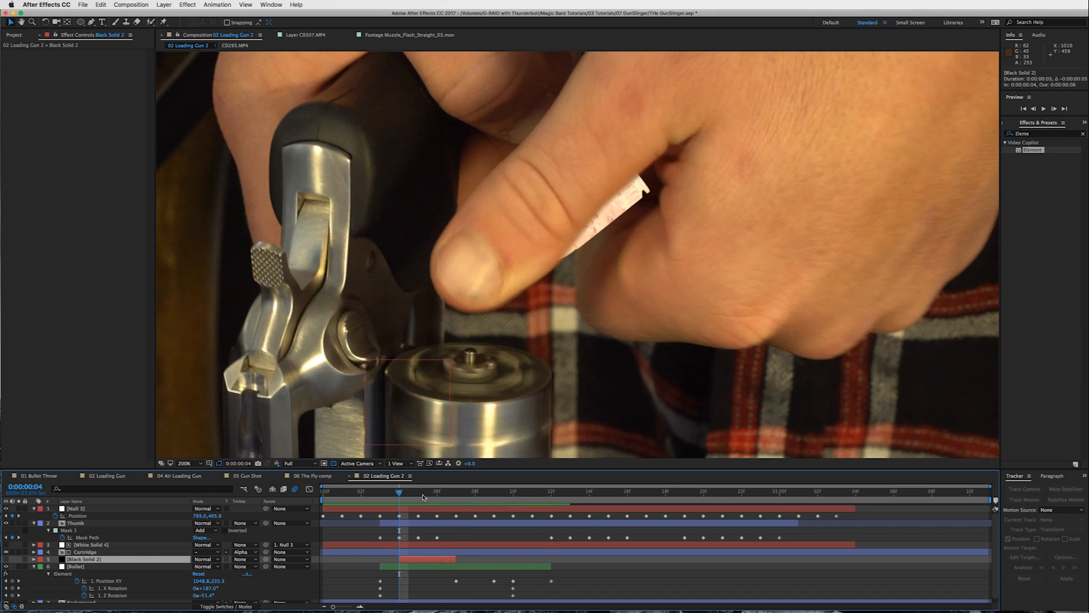
key(Page_Down)
key(Page_Down)
key(Page_Down)
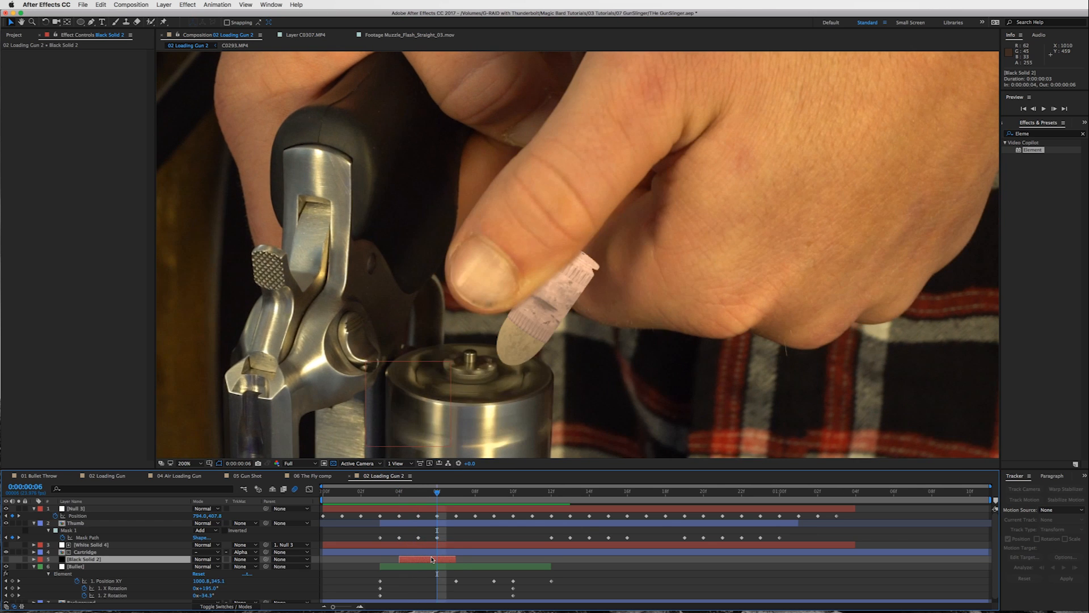
key(Page_Up)
key(Page_Up)
key(Page_Up)
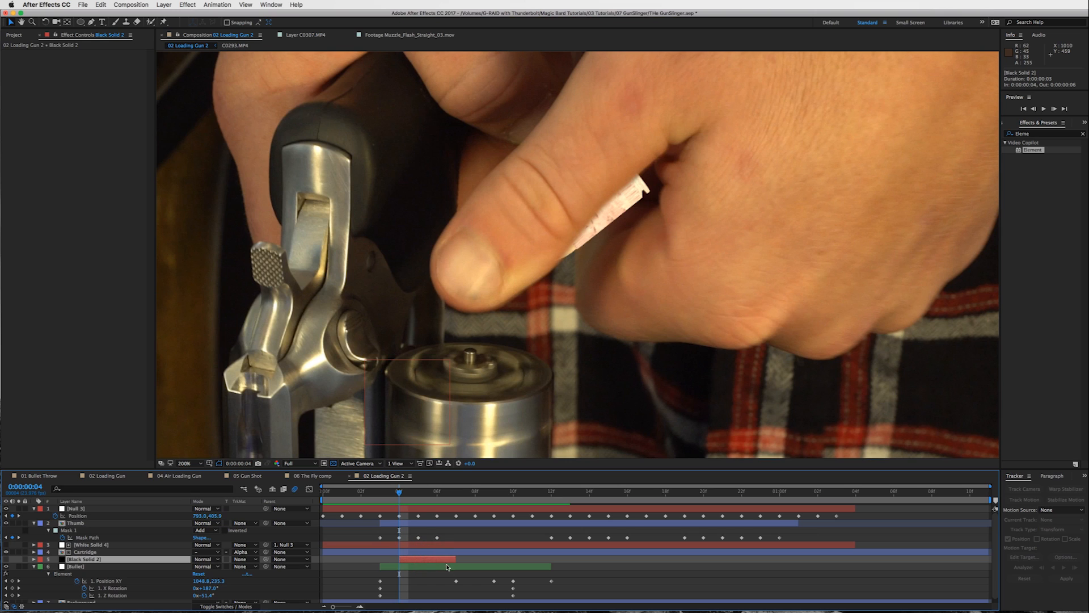
Step: Rename the black solid Bullet Shadow and move it below the Bullet layer, directly above Background
click(89, 559)
key(Return)
text(Bullet Shadow)
key(Return)
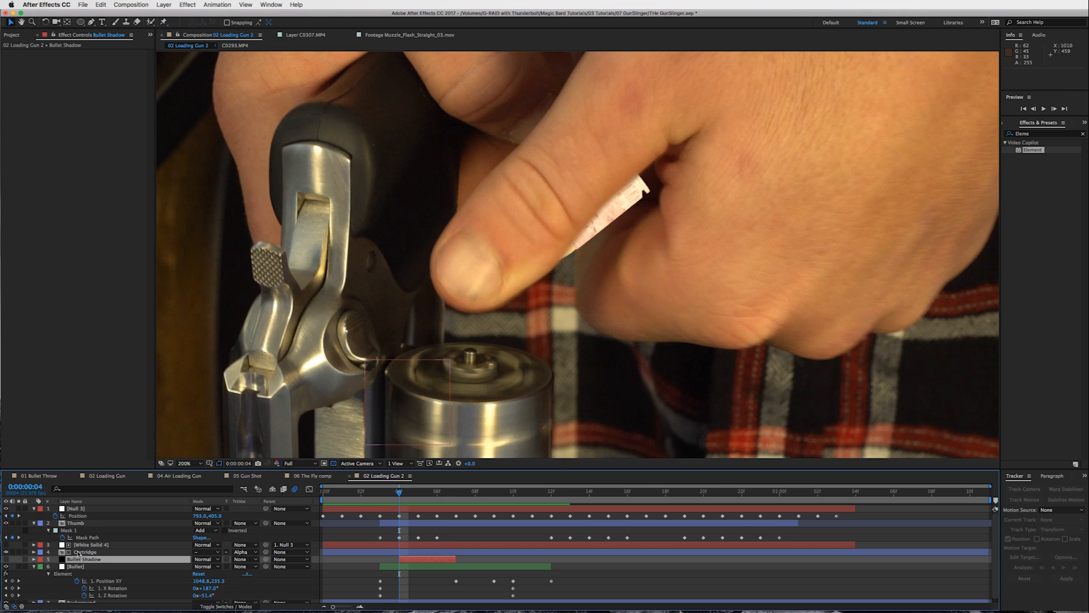
drag(82, 559, 465, 574)
click(440, 593)
Step: Draw a closed nine-point Pen mask on Bullet Shadow over the finger beneath the bullet at frame 4, and make the layer visible
click(91, 22)
click(629, 229)
click(608, 255)
click(587, 292)
click(590, 323)
click(612, 337)
click(634, 291)
click(657, 241)
click(657, 219)
click(639, 222)
click(629, 229)
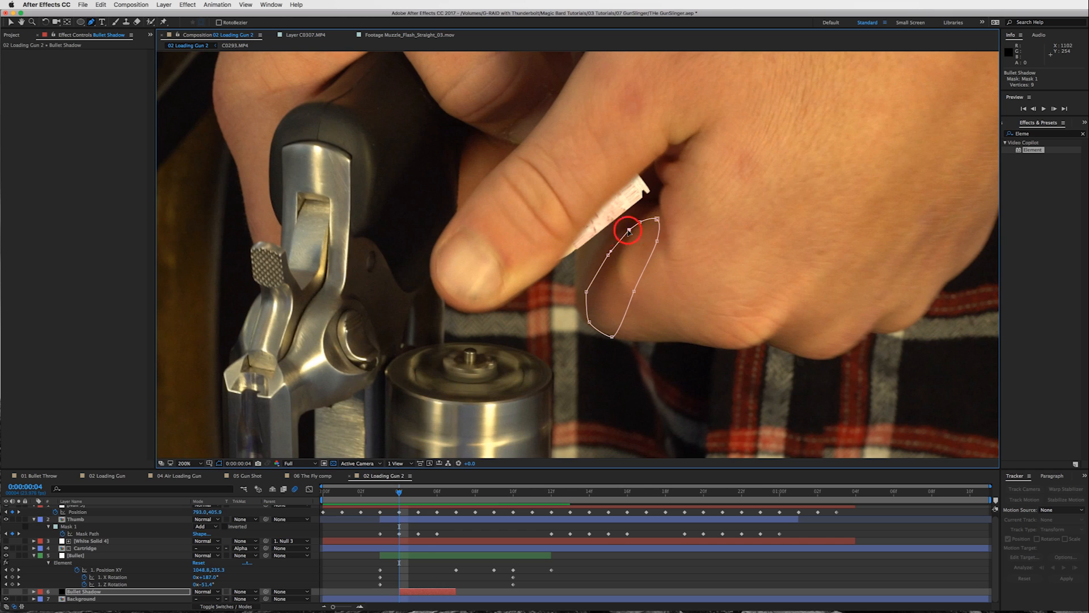
click(6, 591)
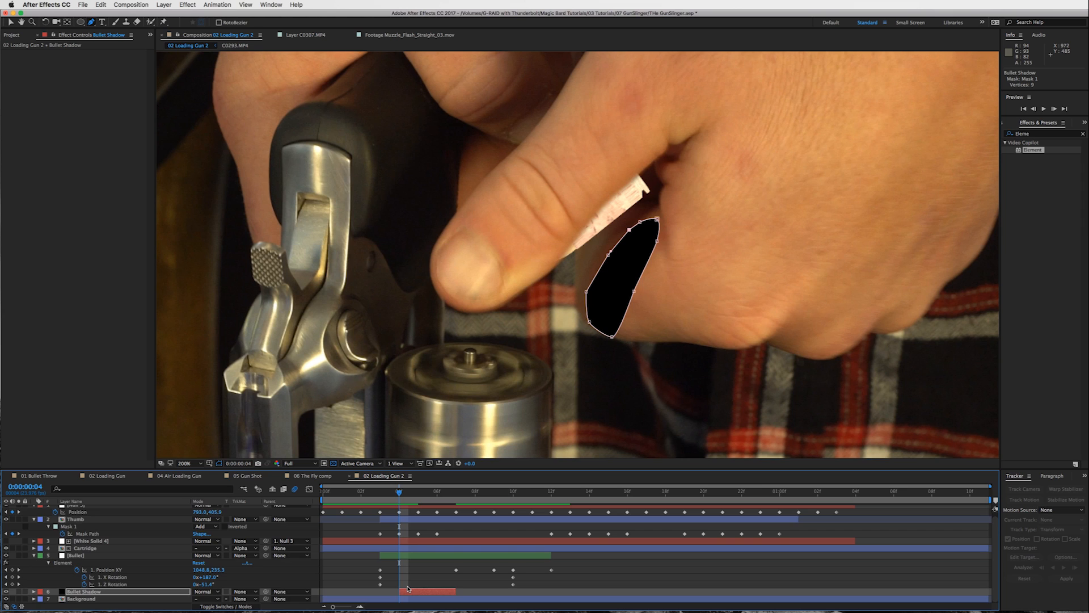
Step: Soften the Bullet Shadow mask by trying a Mask Feather of 25 pixels, settling on 15 pixels
key(m)
scroll(160, 602, down, 3)
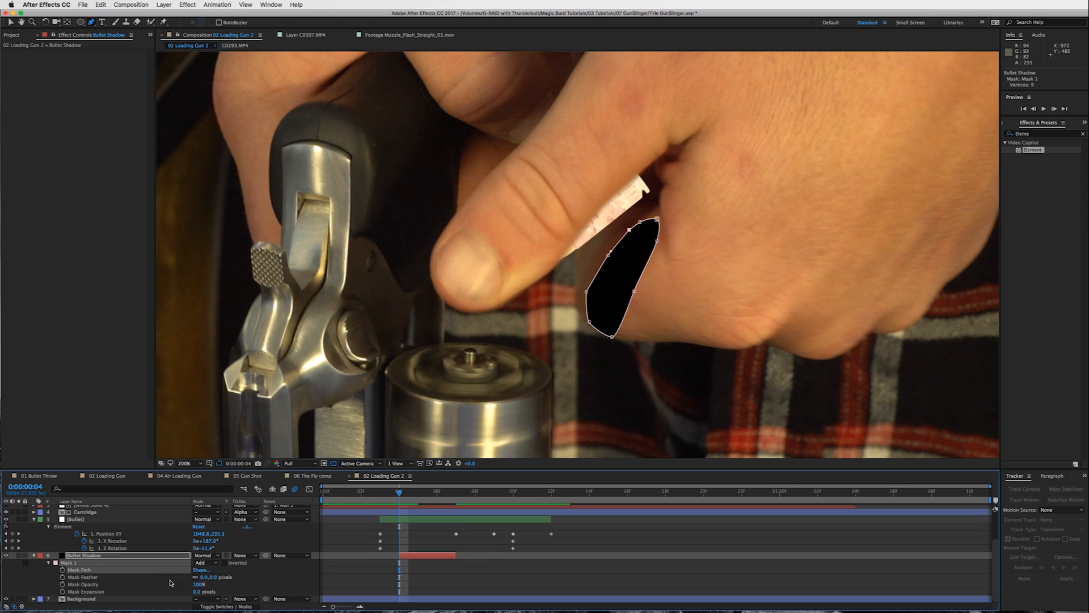
click(204, 578)
text(25)
key(Return)
click(205, 577)
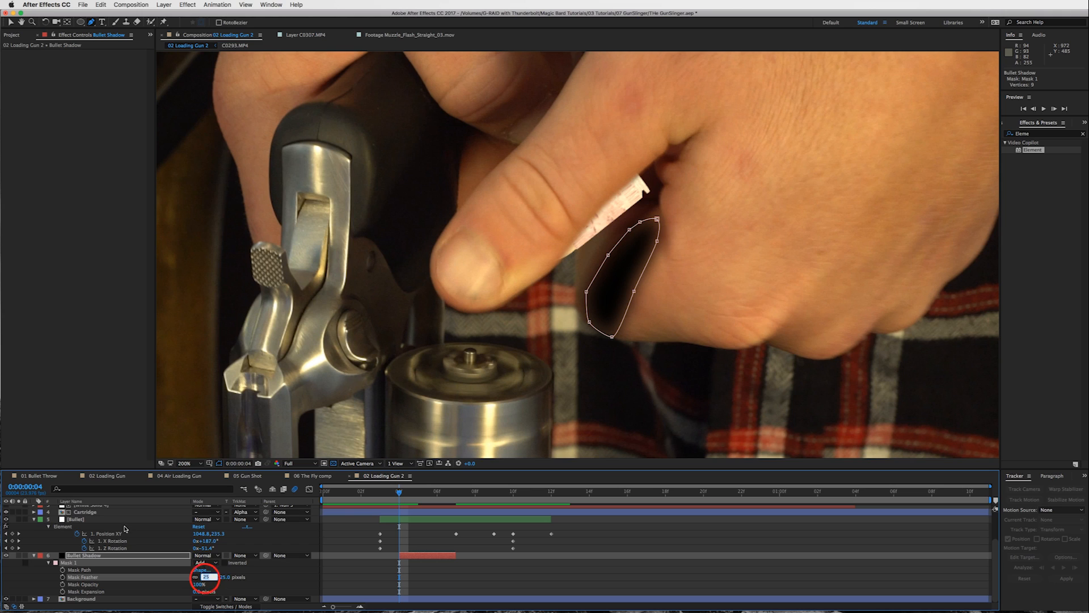
text(15)
key(Return)
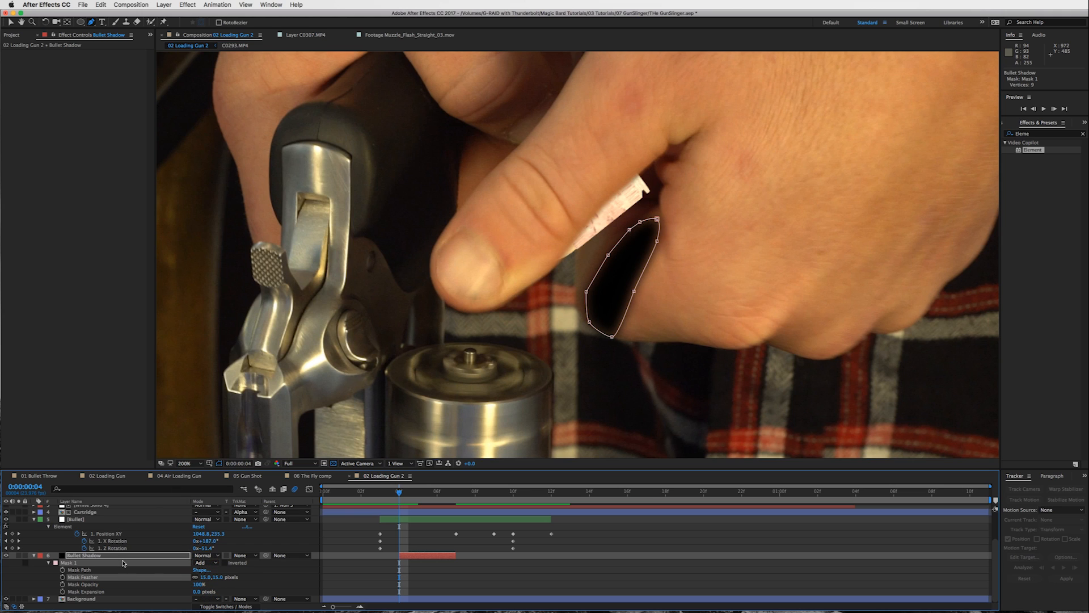
Step: Set the Bullet Shadow layer's opacity to 50%
key(t)
click(199, 592)
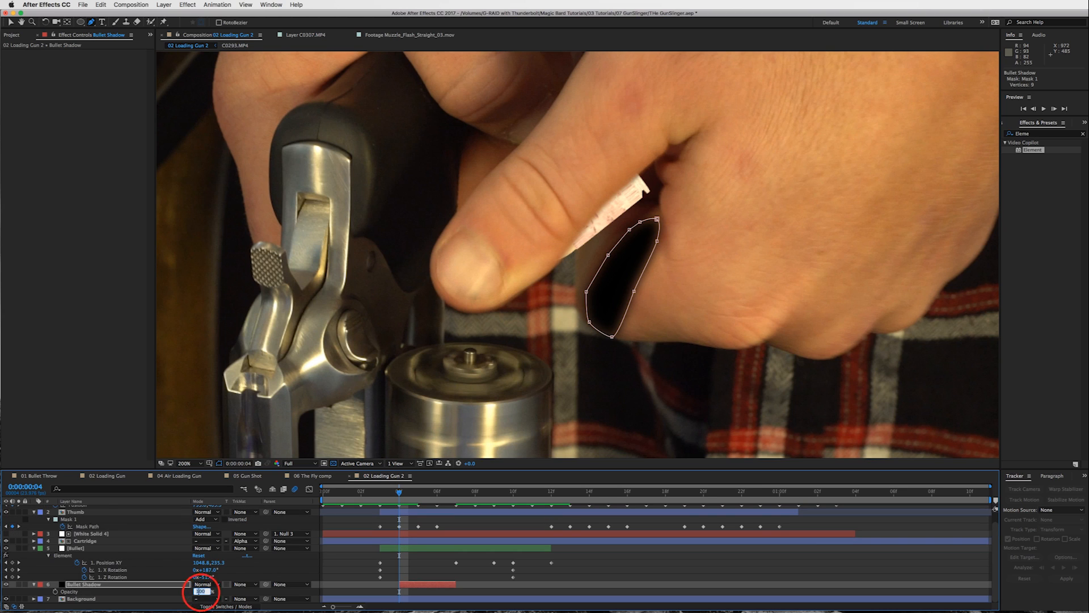
key(Return)
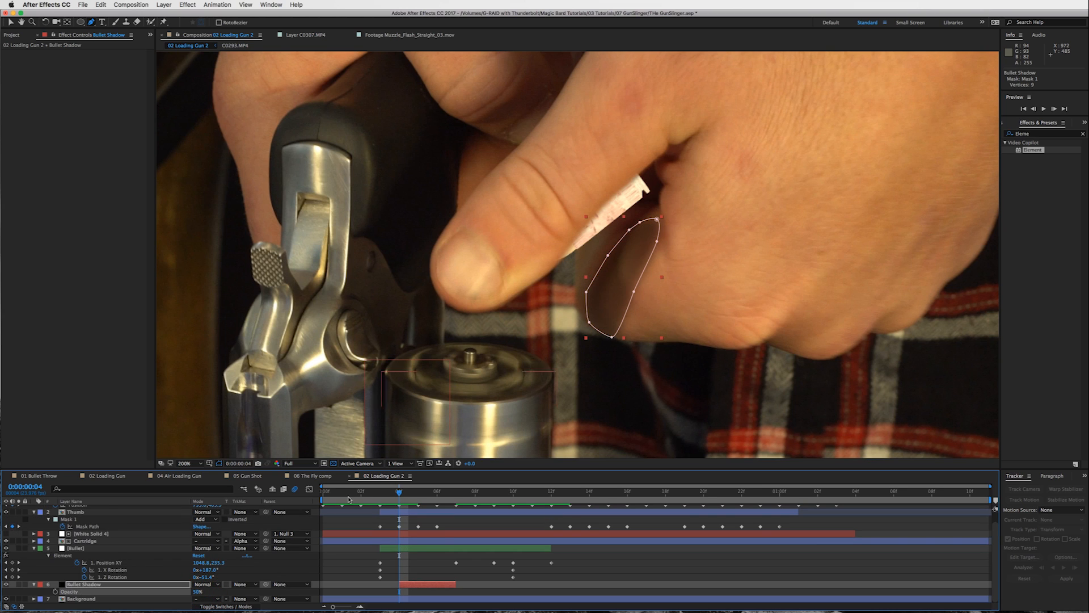
click(466, 579)
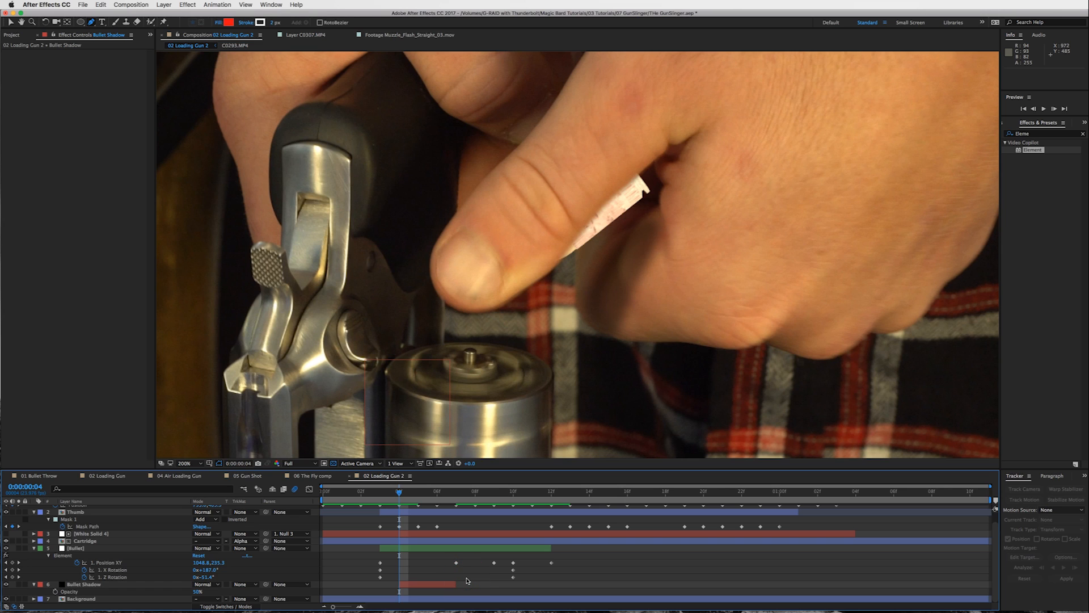
Step: Keyframe the Bullet Shadow mask path at frame 4, then move and reshape the mask to follow the bullet at frames 5 and 6
click(425, 585)
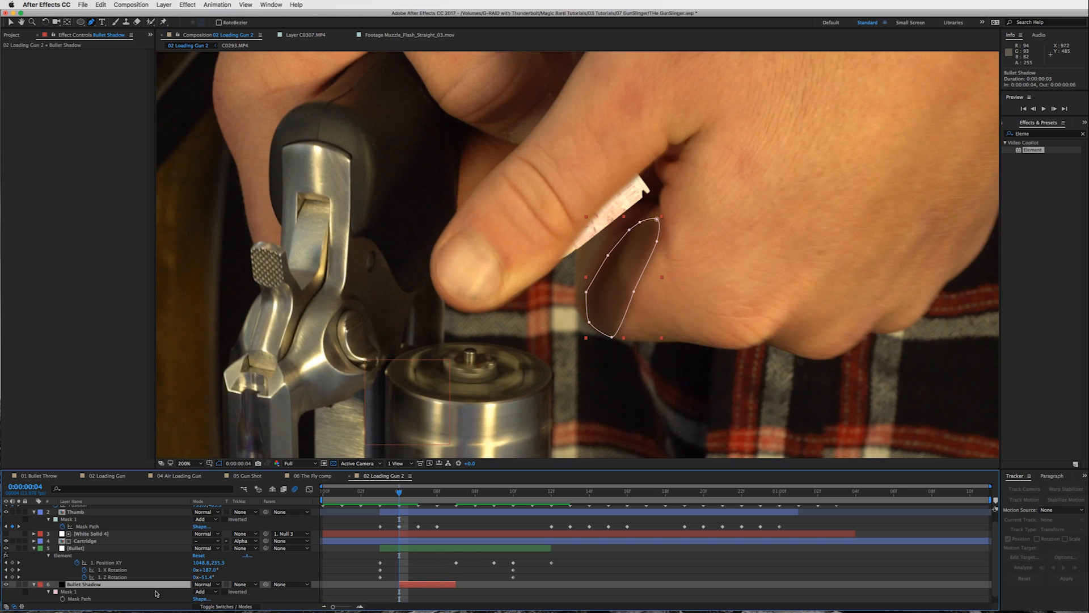
key(m)
click(63, 591)
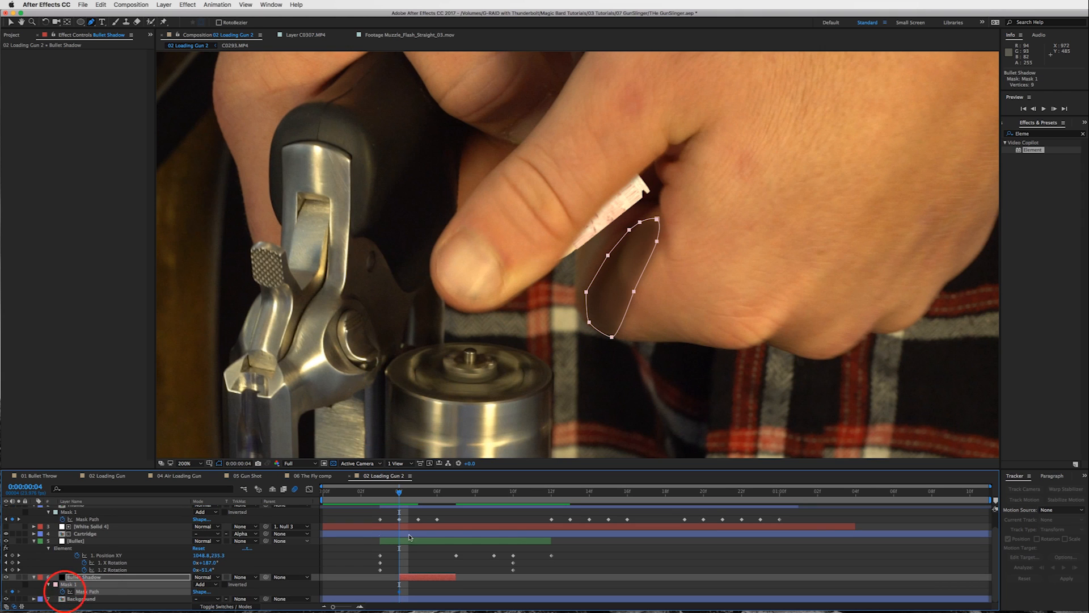
key(Page_Down)
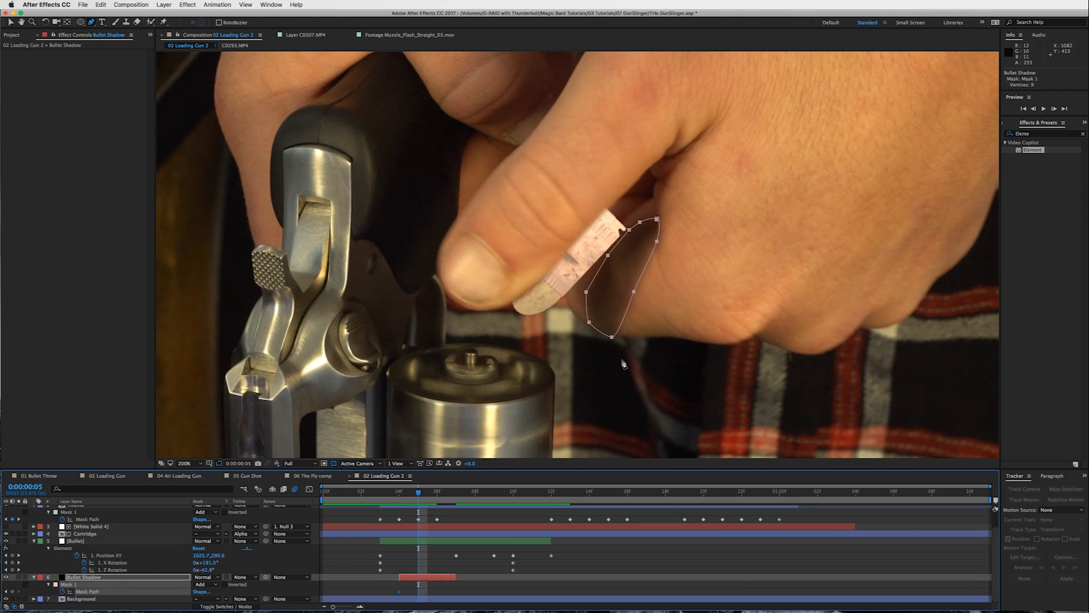
click(10, 23)
double_click(591, 325)
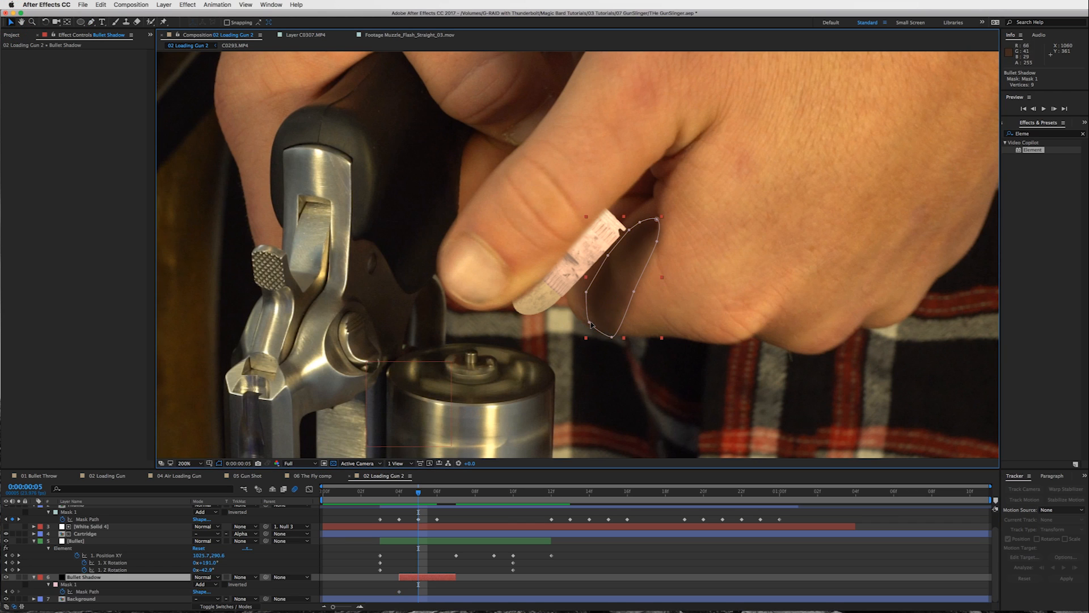
drag(589, 322, 607, 334)
mouse_move(629, 230)
mouse_down()
mouse_move(620, 236)
mouse_move(647, 225)
mouse_up()
key(Page_Down)
drag(607, 334, 625, 286)
drag(646, 226, 641, 235)
Step: Play back the loading shot to review the bullet with its animated shadow
key(space)
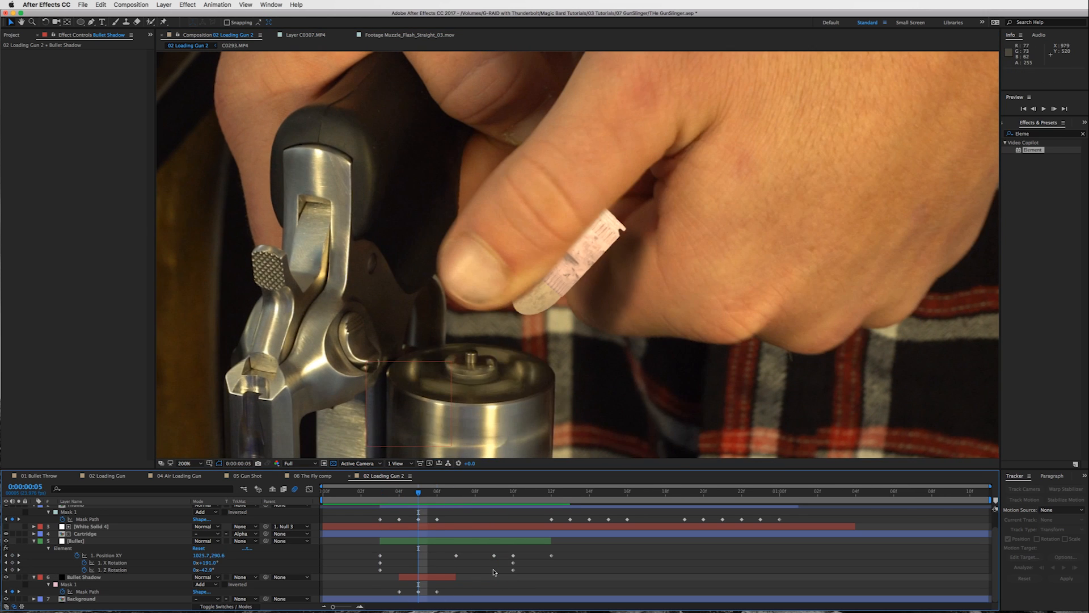
click(494, 572)
key(space)
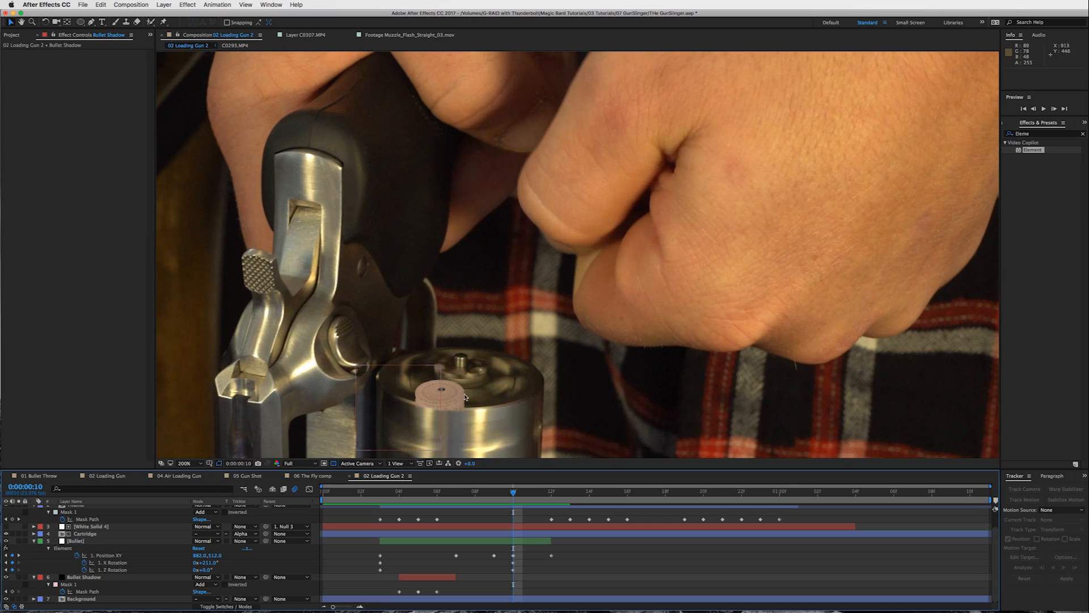
Step: Create a new solid at frame 11, with its color sampled from the end of the bullet in the cylinder
click(535, 540)
key(k)
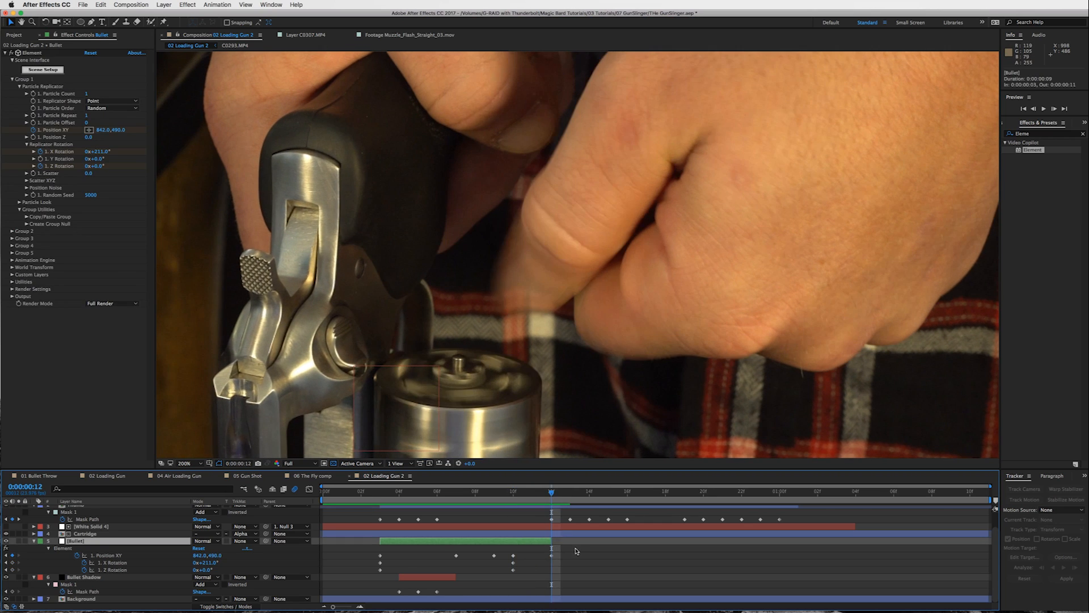
key(Page_Up)
click(164, 5)
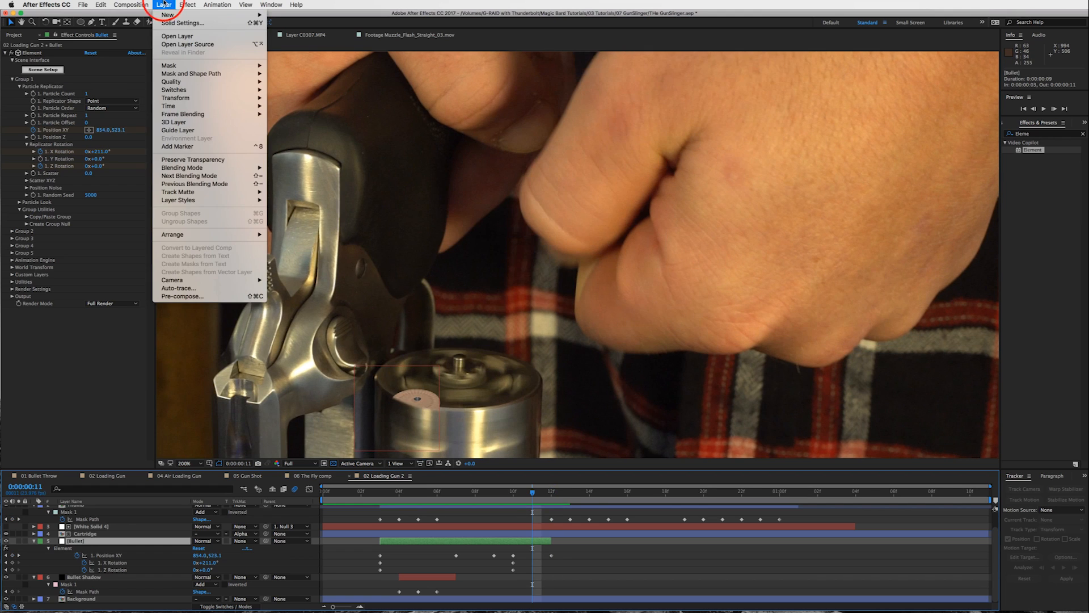
mouse_move(169, 15)
click(301, 25)
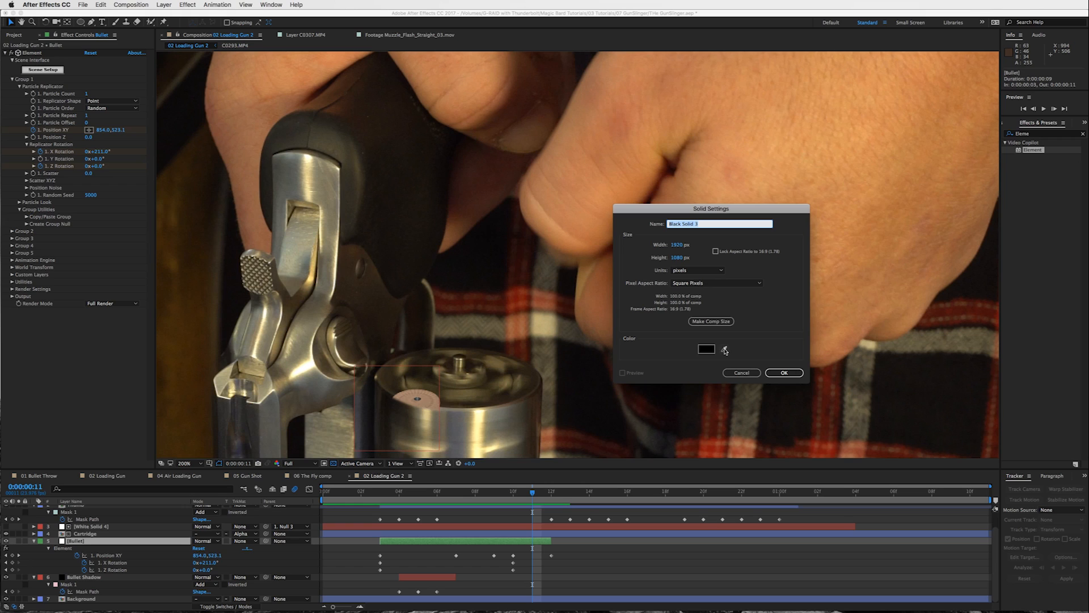
click(725, 350)
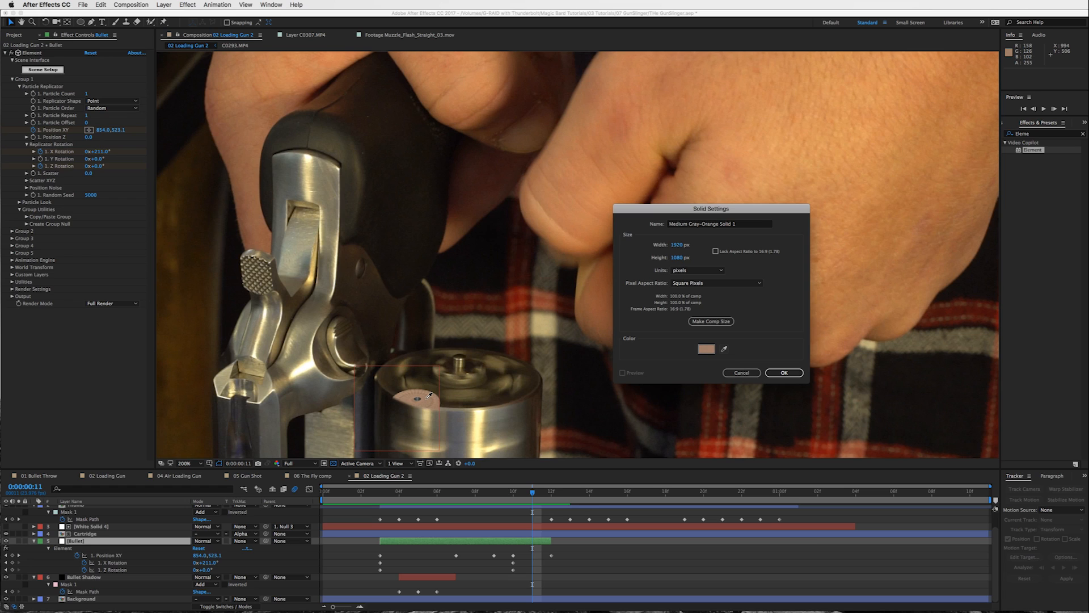
click(428, 397)
click(784, 373)
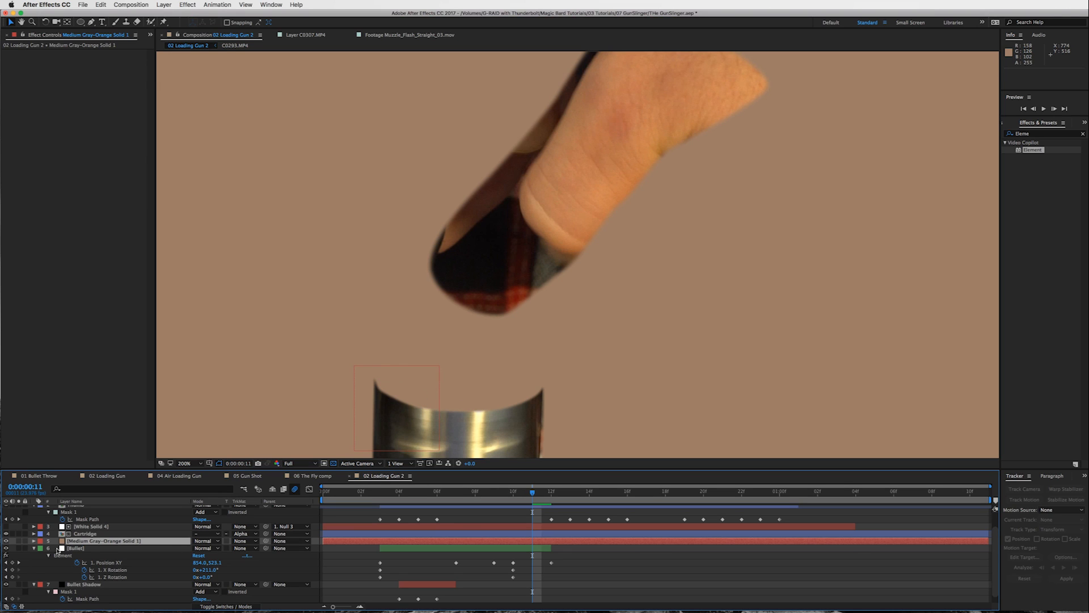
Step: Hide the Medium Gray-Orange solid and draw a small circular ellipse mask on it beside the thumb
click(7, 540)
click(81, 21)
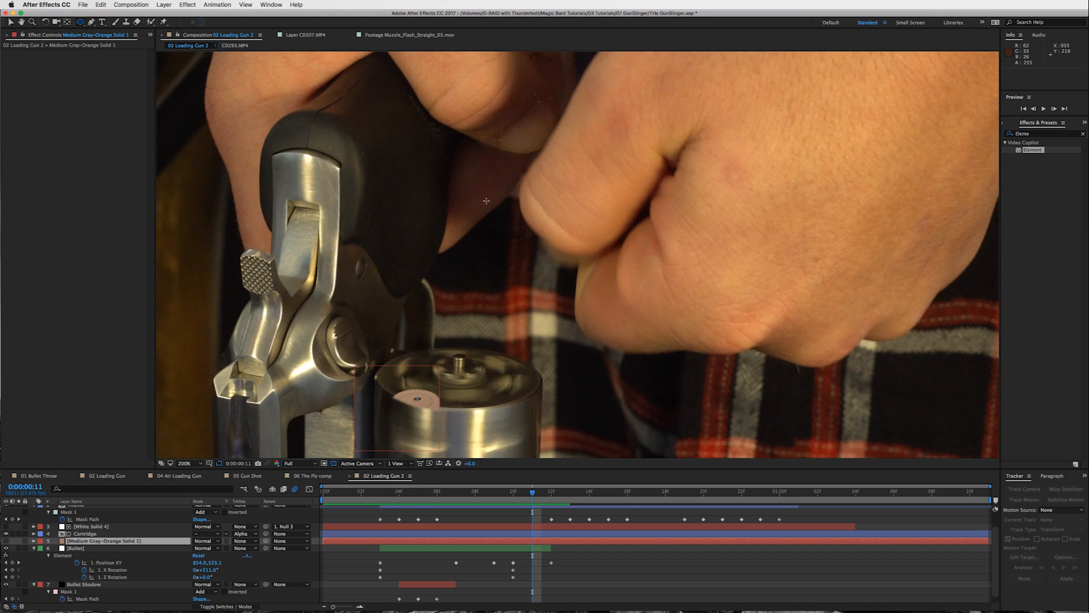
drag(479, 193, 534, 238)
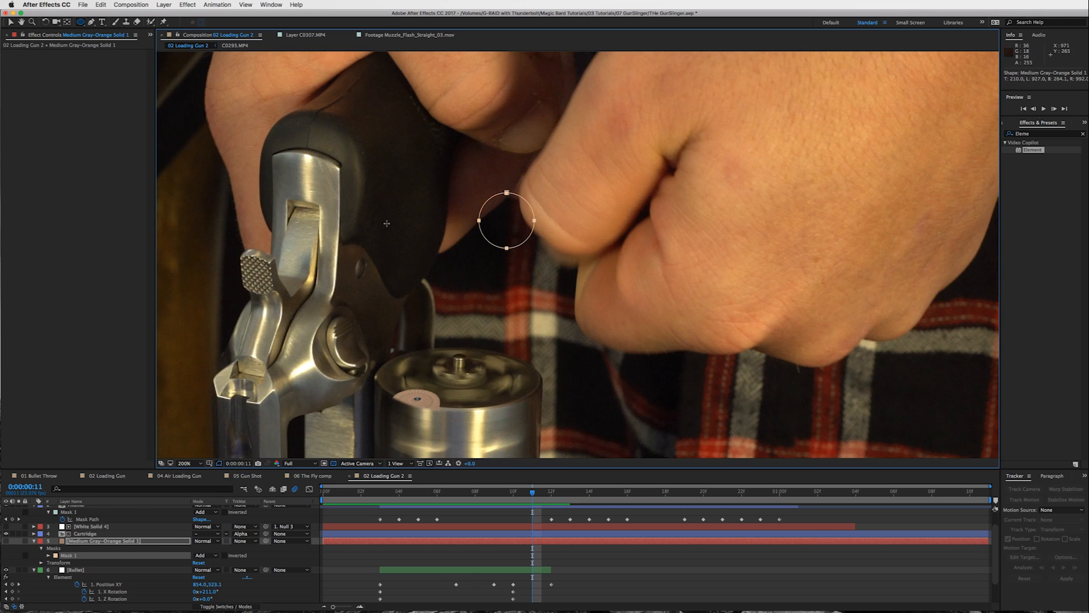
Step: Make the masked solid visible, starting at frame 3, and move its circle just above the revolver cylinder
key(v)
scroll(516, 319, down, 2)
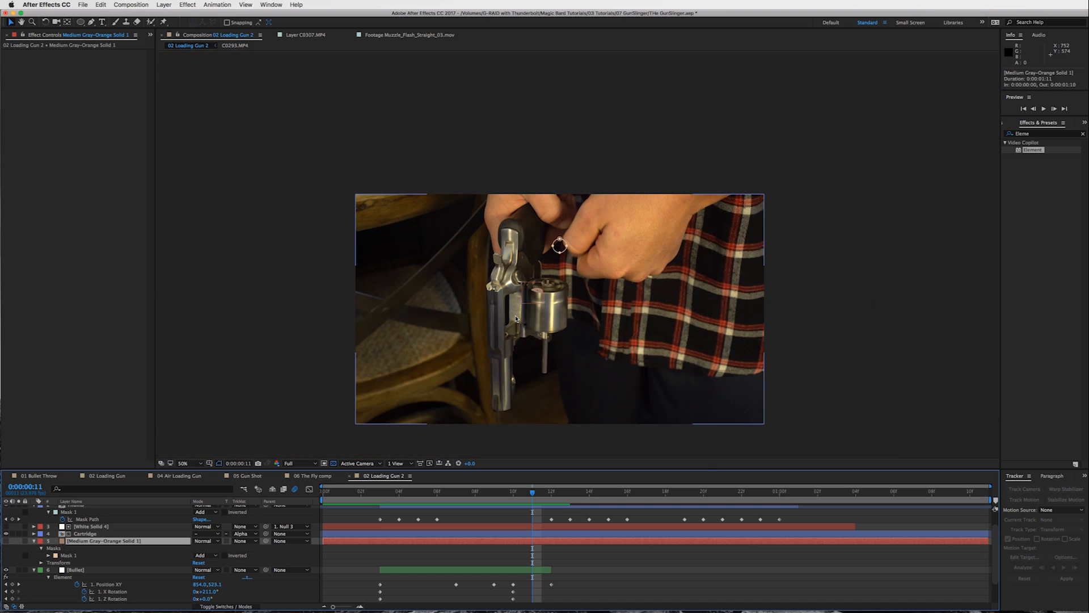
scroll(573, 335, up, 1)
key(y)
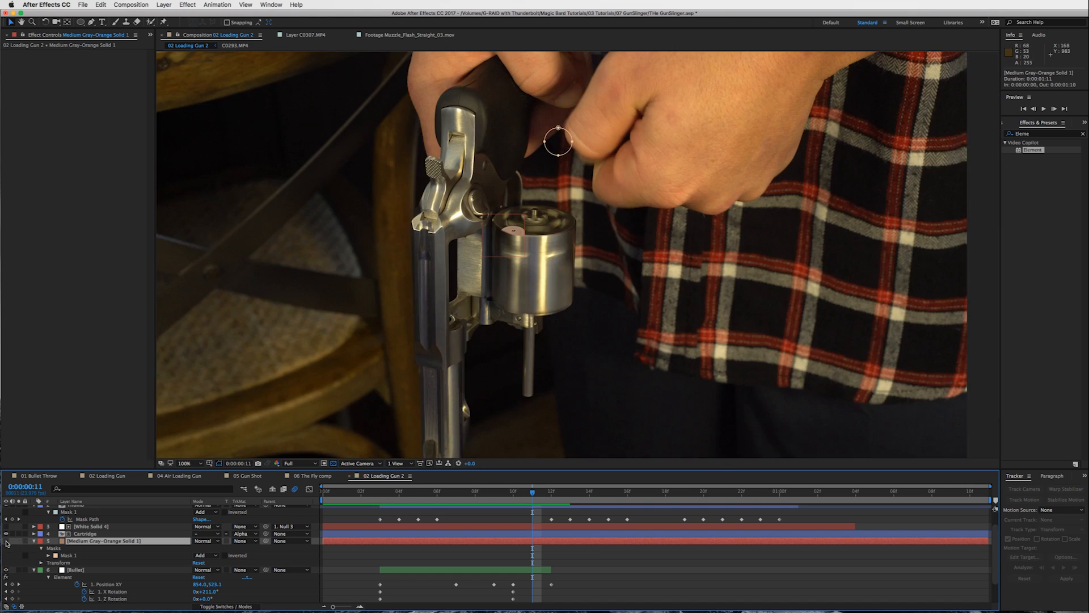
click(8, 543)
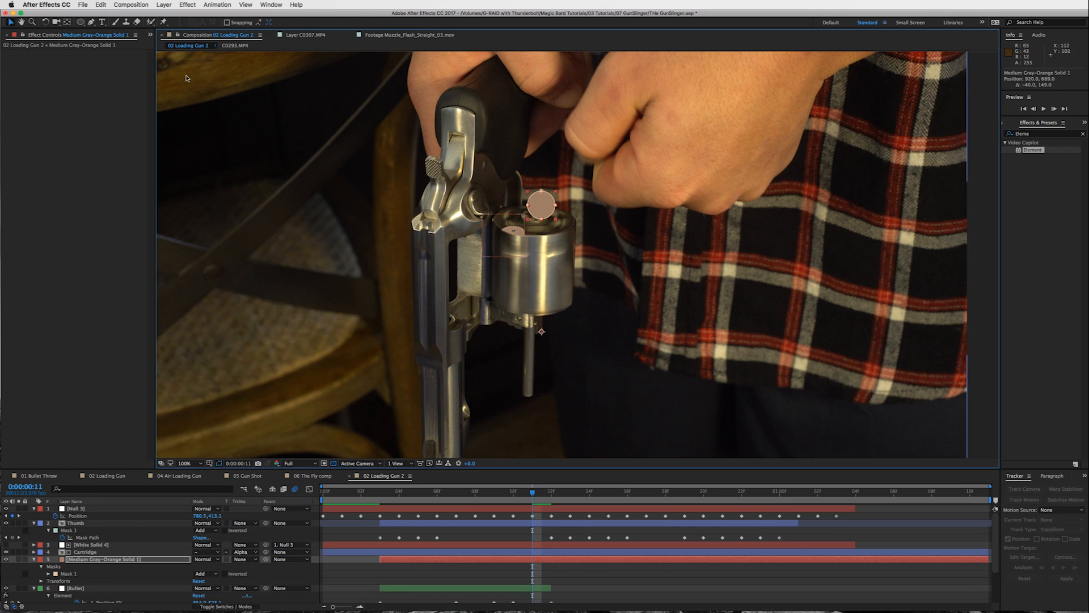
Step: Move the solid's anchor point to the center of the circle with the Pan Behind tool
click(67, 23)
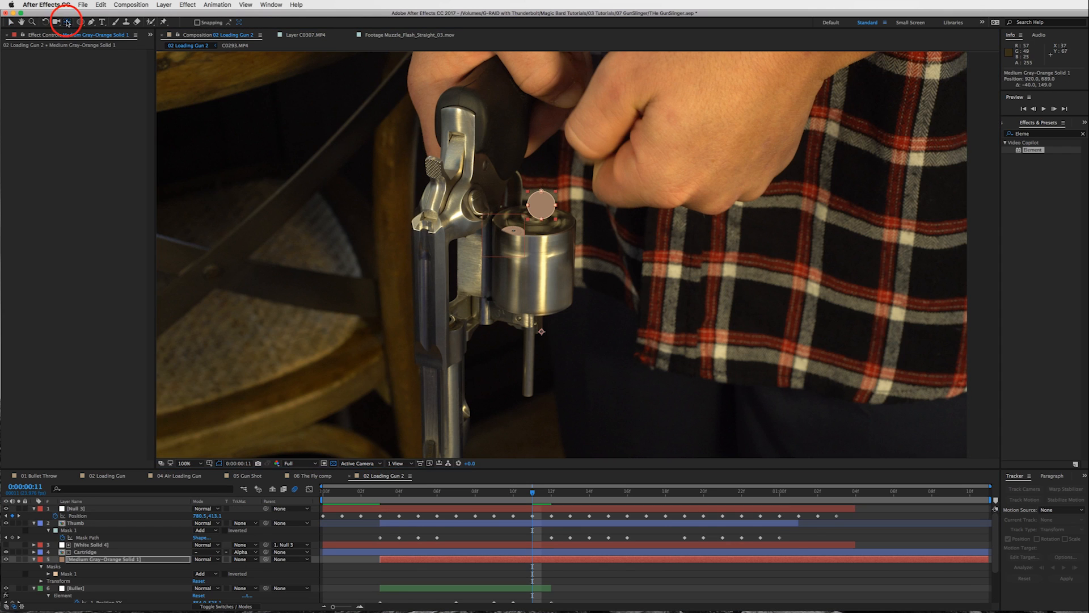
drag(541, 332, 542, 211)
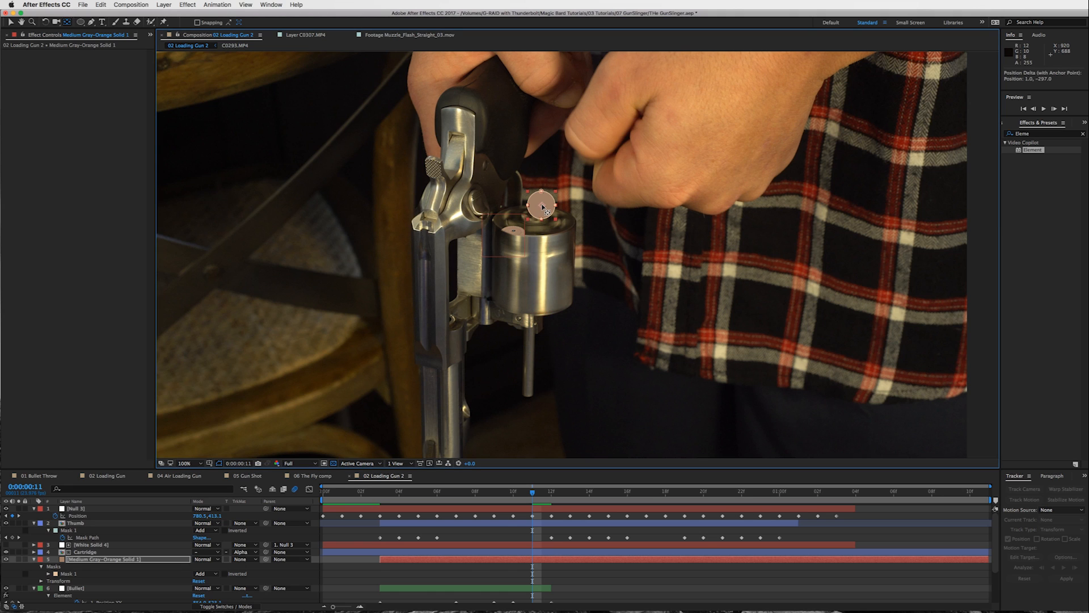
scroll(542, 209, up, 4)
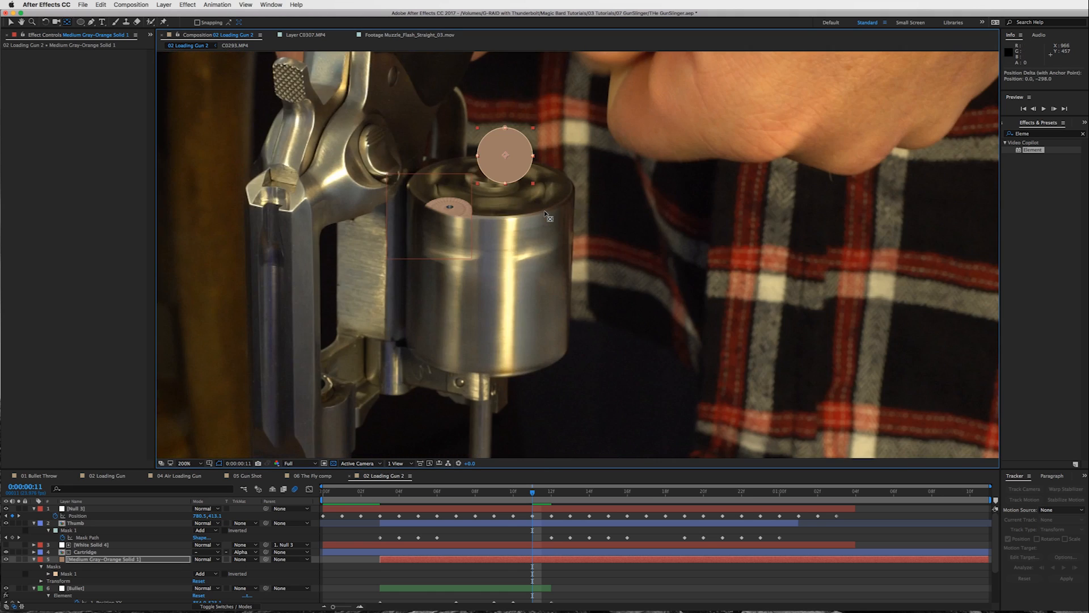
drag(512, 164, 687, 279)
Step: Turn the circle solid into a 3D layer and rotate its X orientation to 315° to match the cylinder's perspective
key(v)
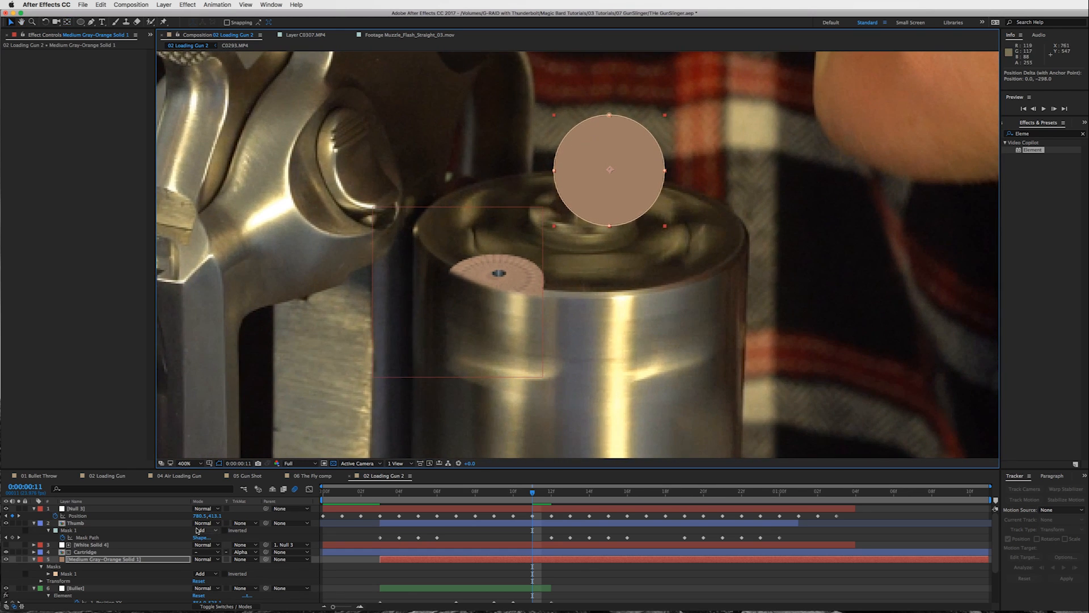
click(243, 606)
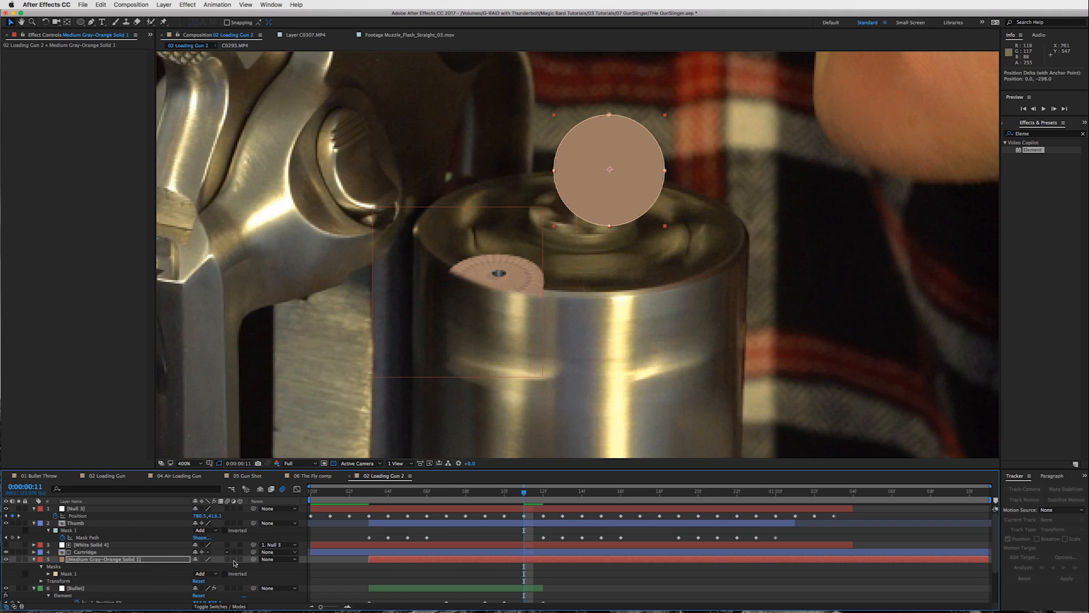
click(240, 560)
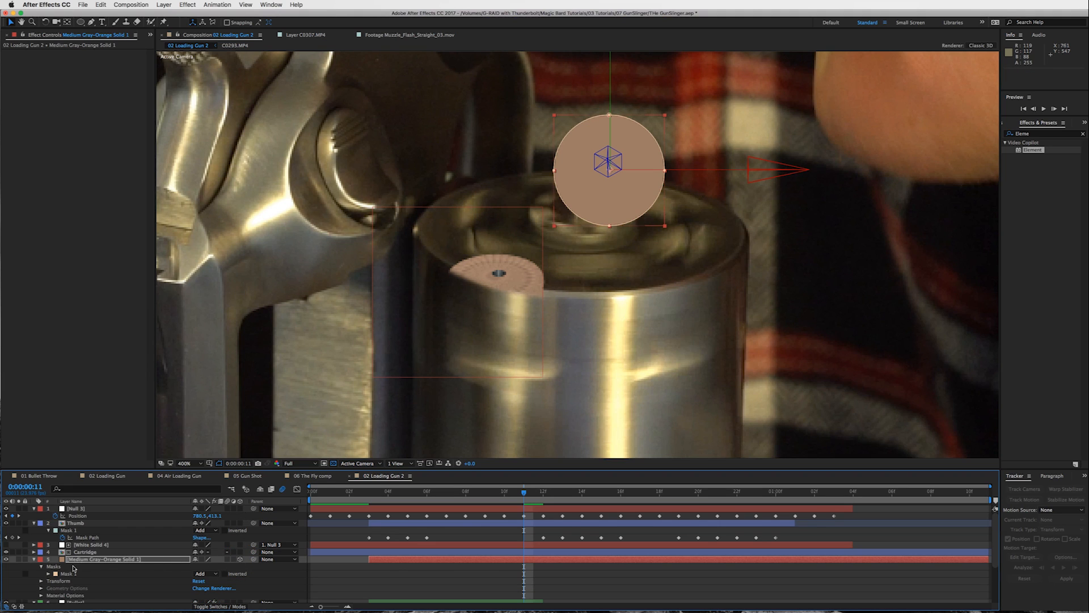
click(33, 560)
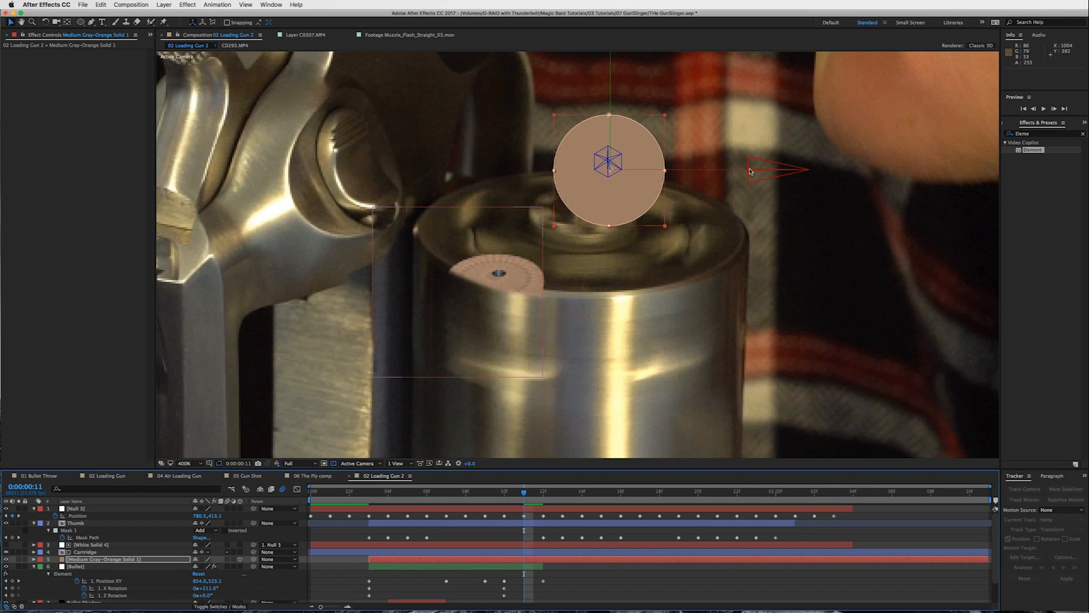
click(46, 22)
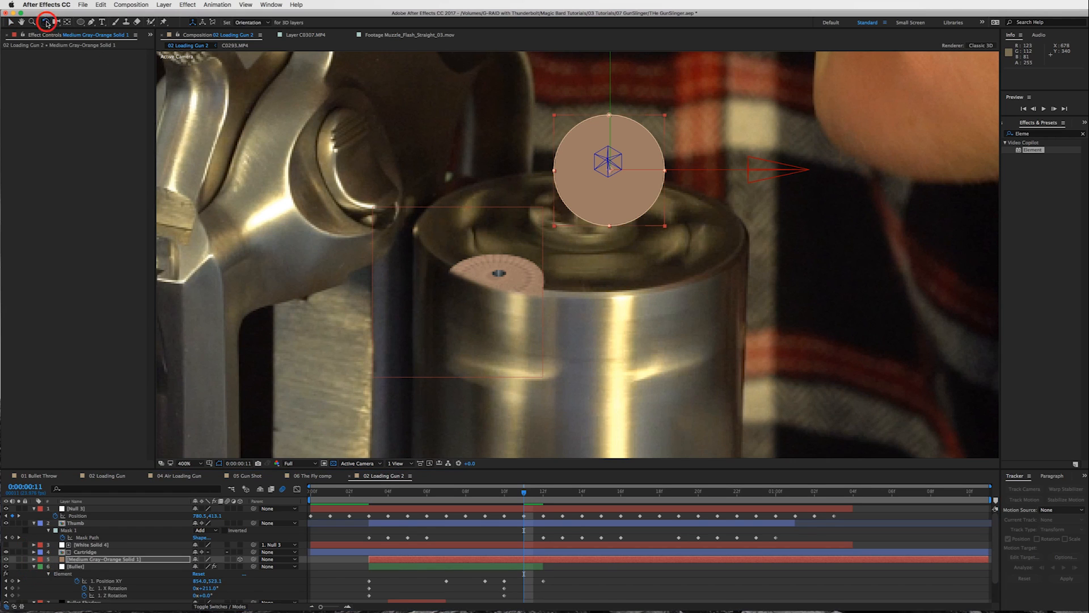
drag(755, 169, 758, 125)
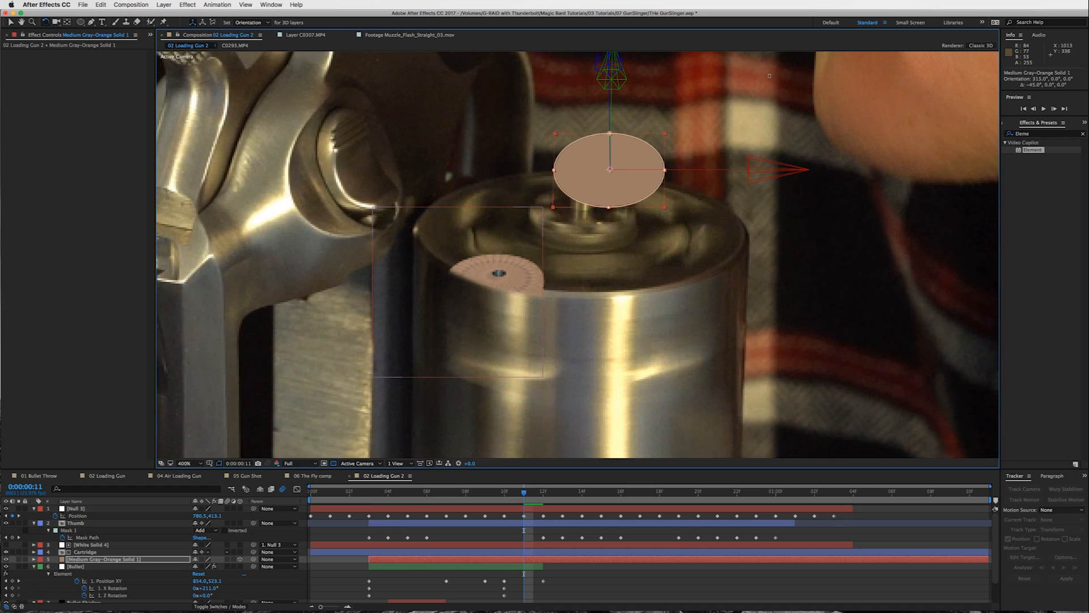
key(super+z)
key(super+shift+z)
key(super+z)
key(super+shift+z)
Step: Lower the tilted disc onto the cylinder face and scale it down to 75%
key(v)
drag(609, 67, 612, 201)
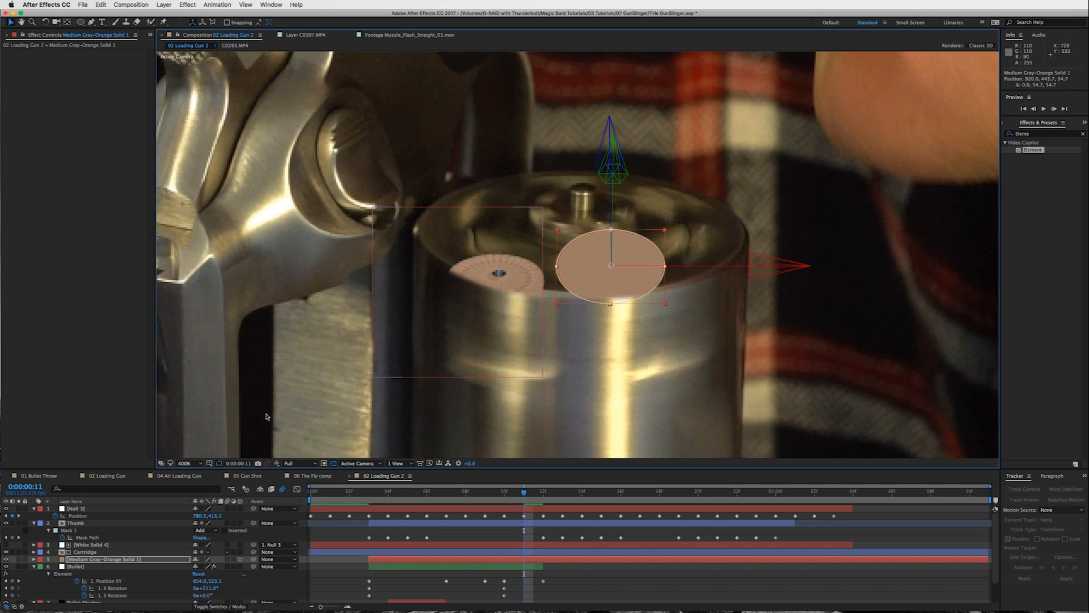
key(s)
drag(208, 569, 192, 569)
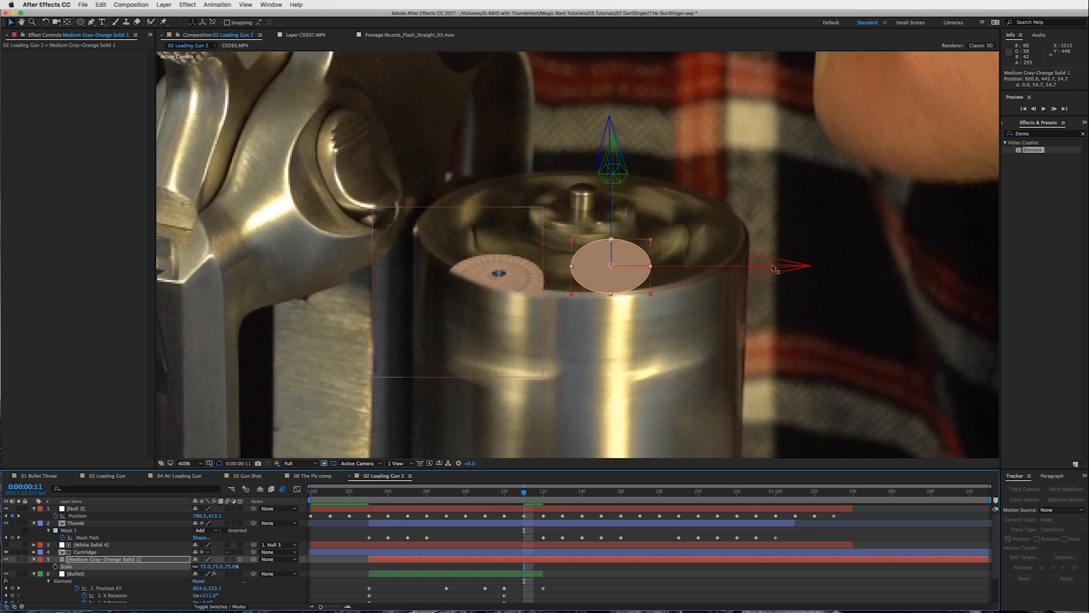
Step: Position the disc over the chamber nearest the frame, at 834.8, 416.5, 83.8
drag(773, 267, 622, 260)
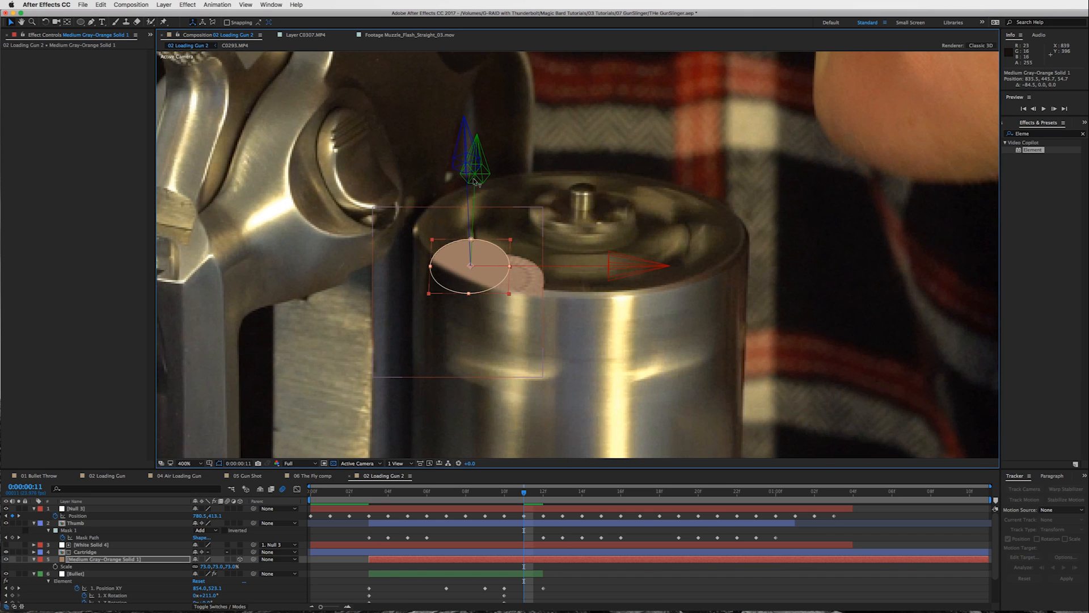
drag(475, 181, 474, 136)
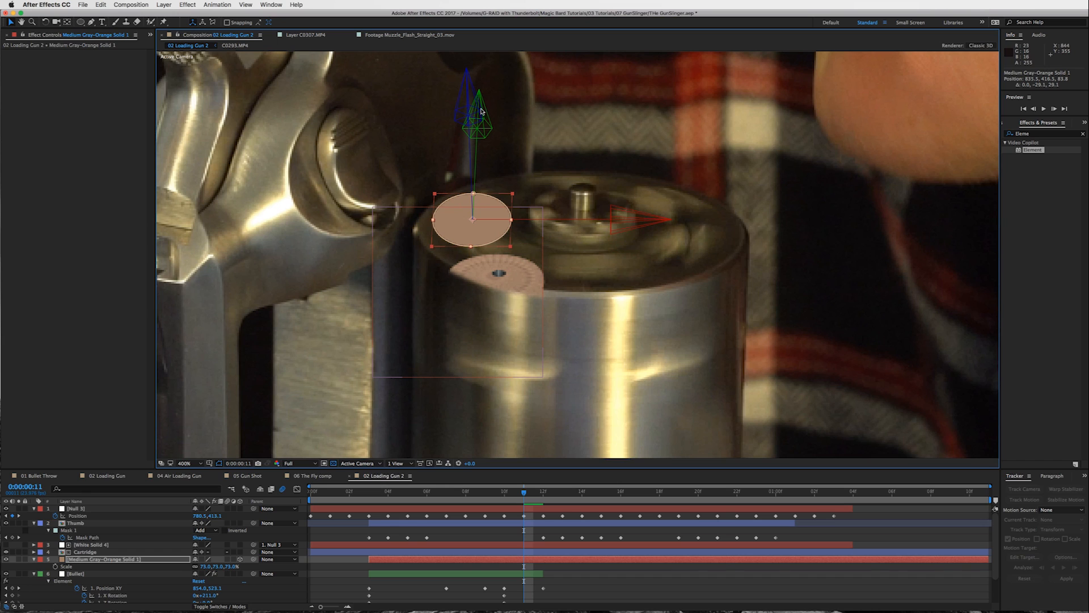
drag(633, 222, 632, 223)
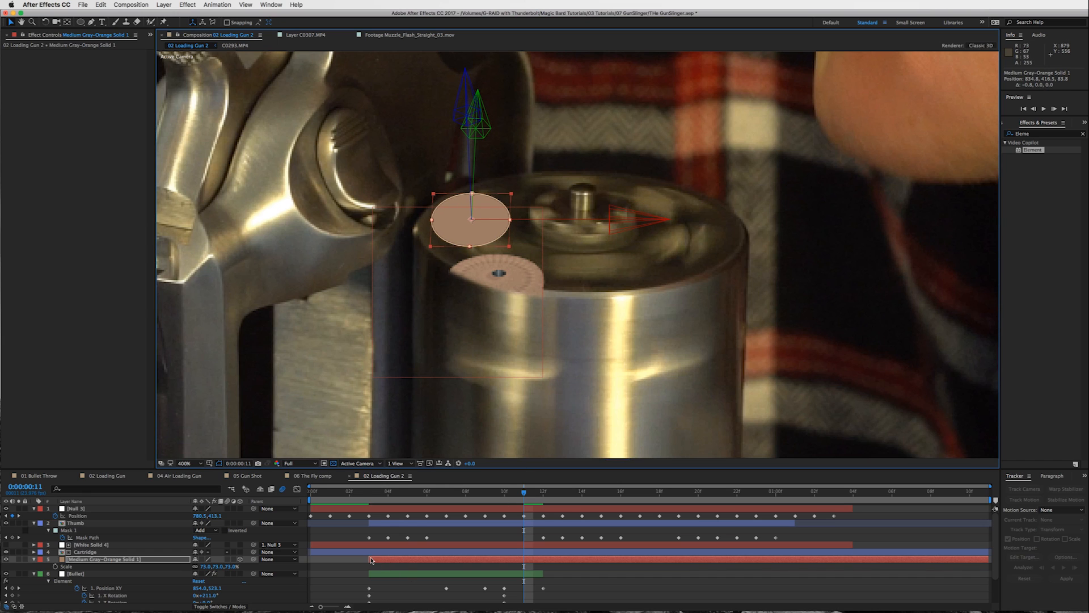
Step: Trim the start of the disc's layer to 0:00:00:12, where the Bullet layer ends
drag(524, 493, 542, 493)
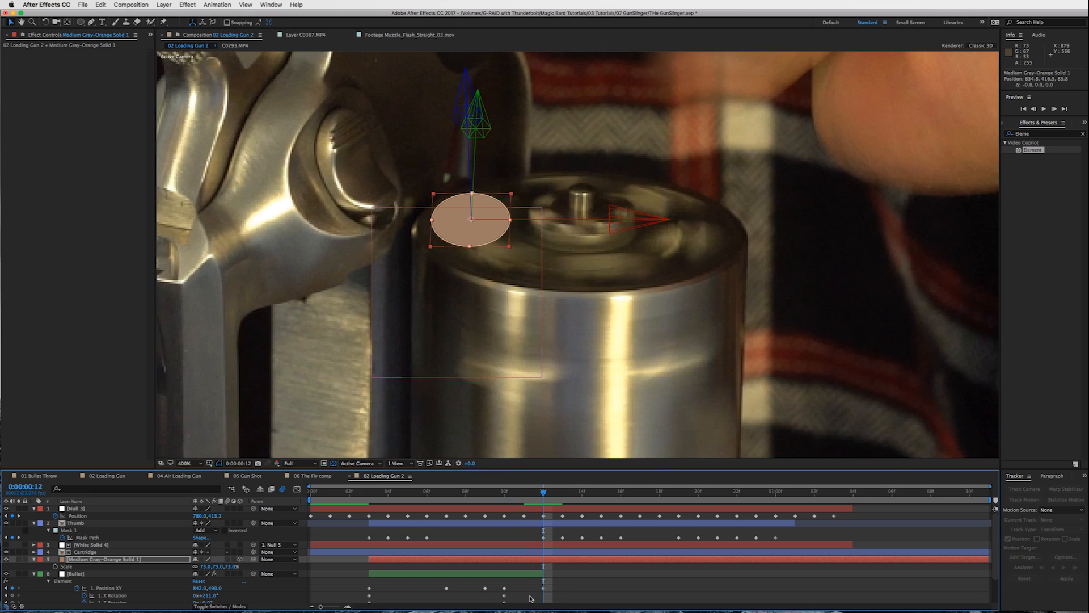
click(526, 578)
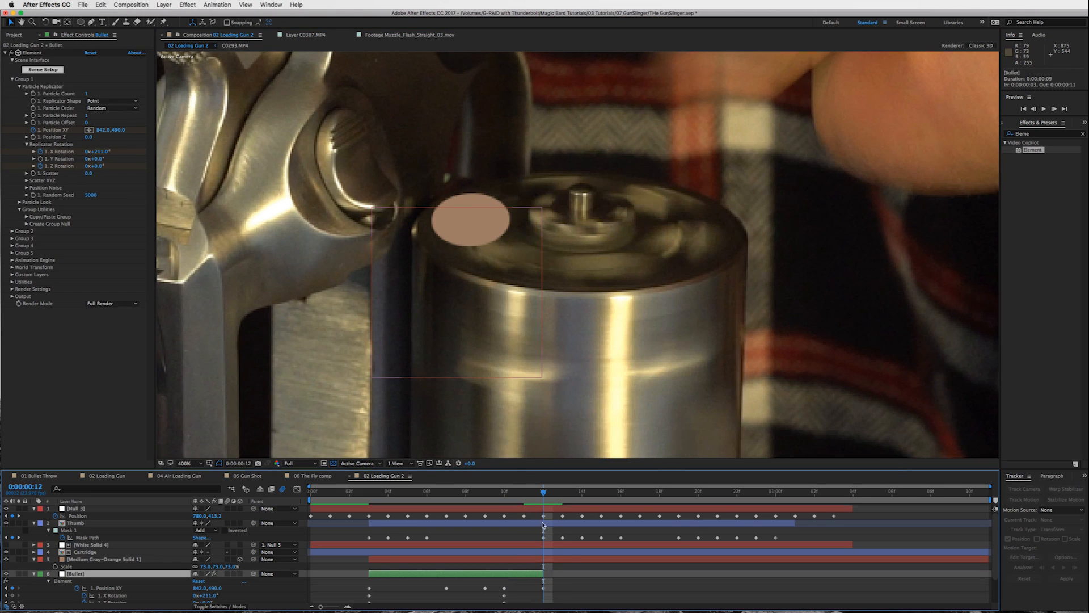
drag(543, 492, 541, 492)
drag(370, 555, 543, 558)
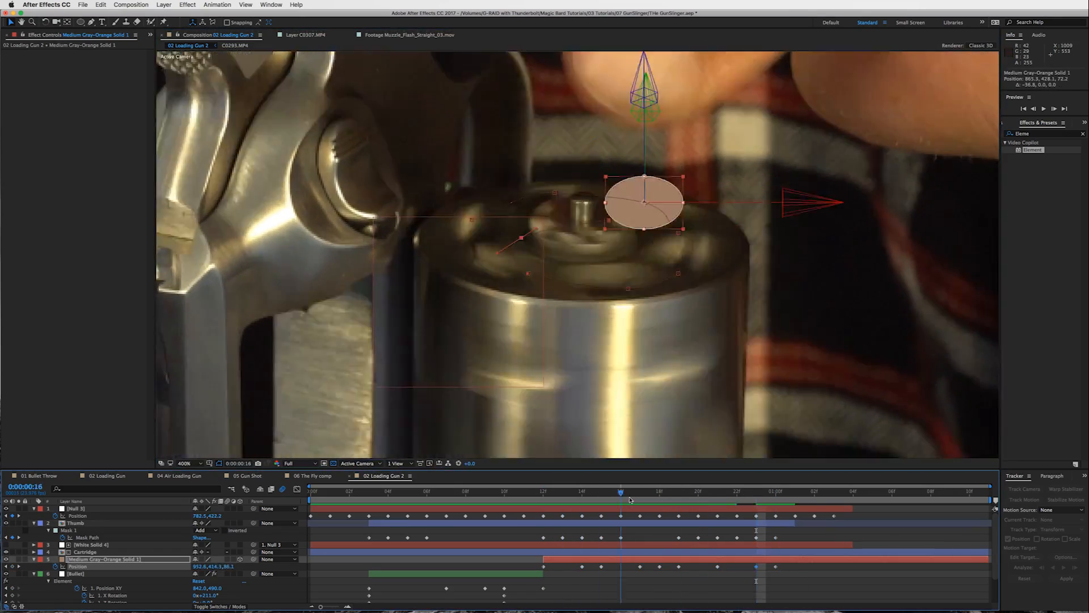
Step: Keyframe the disc's position to follow its chamber up to 0:00:01:01 and trim the layer's end to match the Thumb layer
click(795, 492)
drag(891, 276, 858, 277)
drag(812, 492, 543, 492)
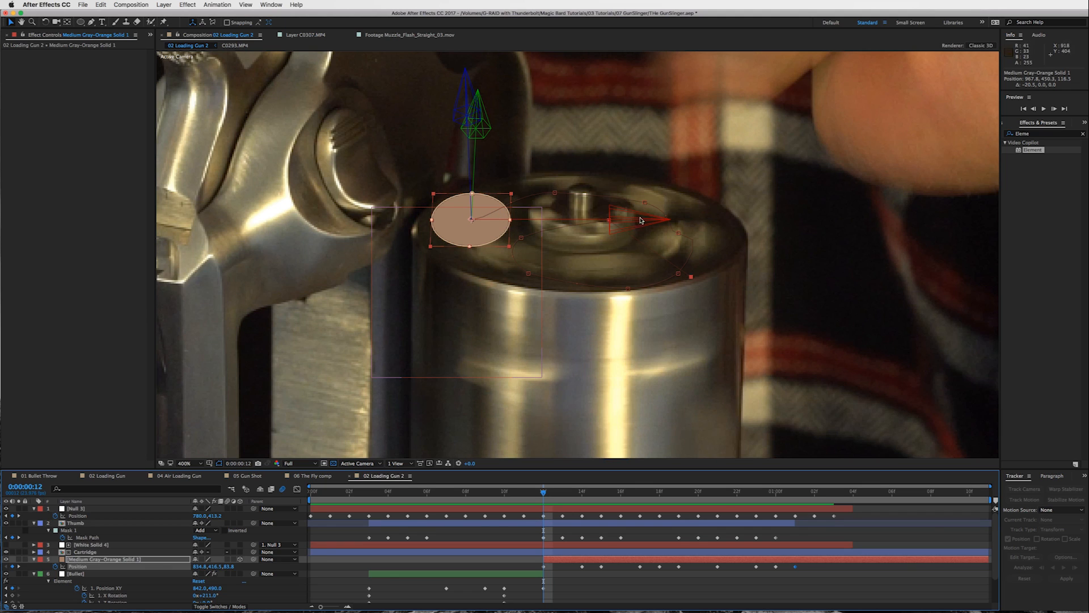
drag(990, 558, 801, 561)
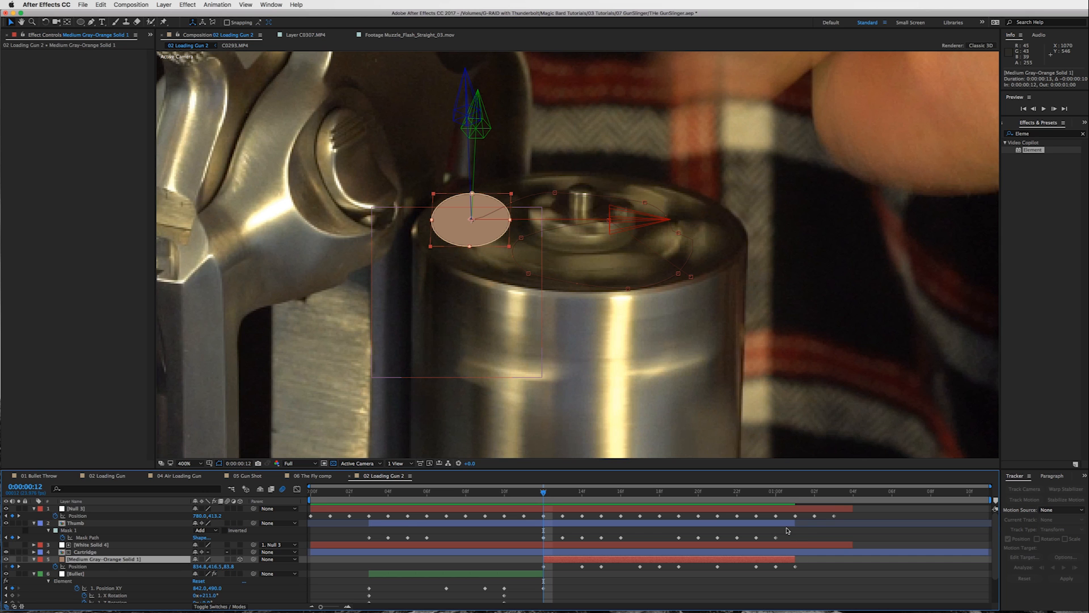
Step: Turn on motion blur for the Medium Gray-Orange Solid 1 disc layer
drag(788, 491, 543, 493)
click(635, 560)
click(226, 559)
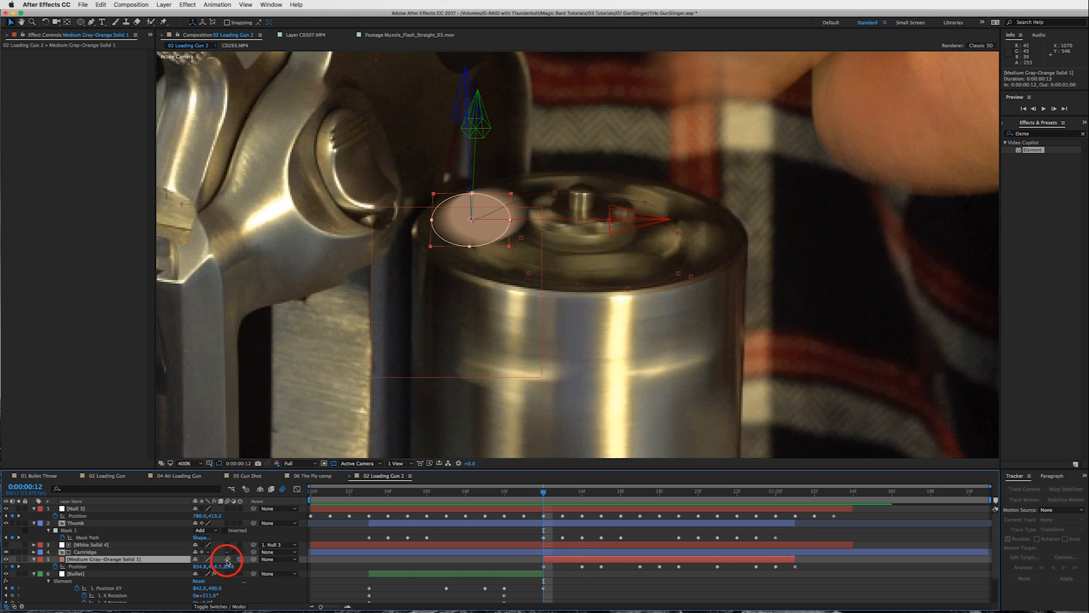
mouse_move(545, 492)
mouse_down()
mouse_move(797, 503)
mouse_move(565, 495)
mouse_up()
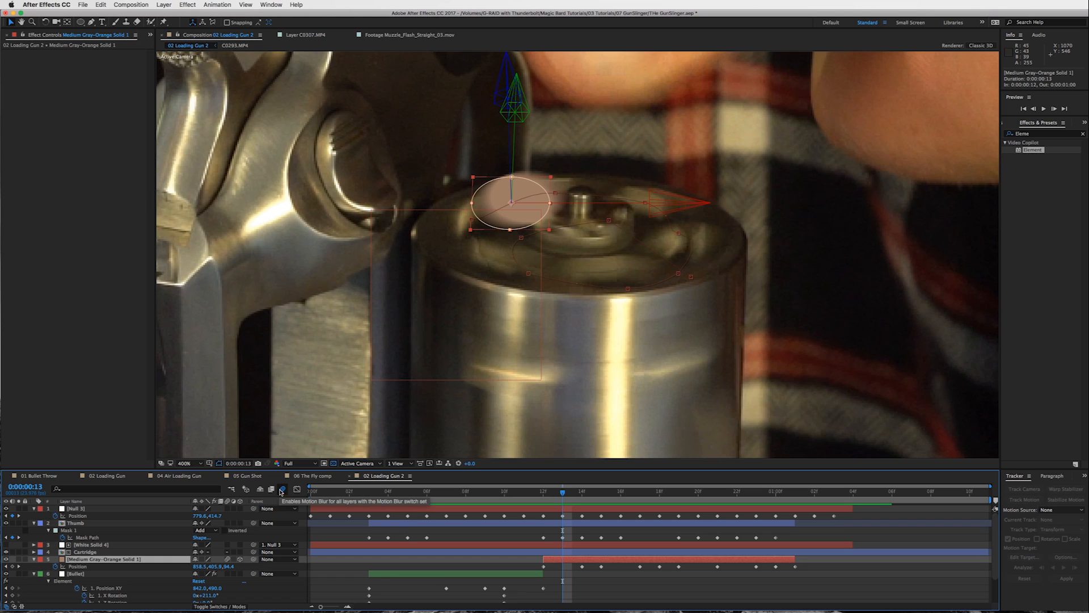
click(282, 491)
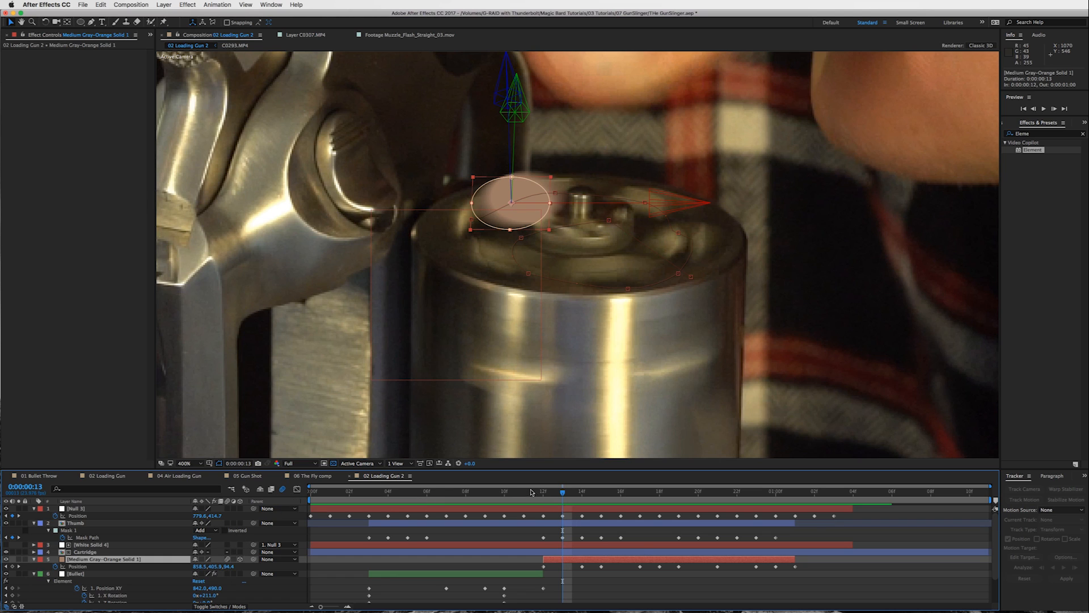
Step: Collapse the expanded properties of the Thumb, Null 3 and Bullet layers
click(35, 523)
click(34, 508)
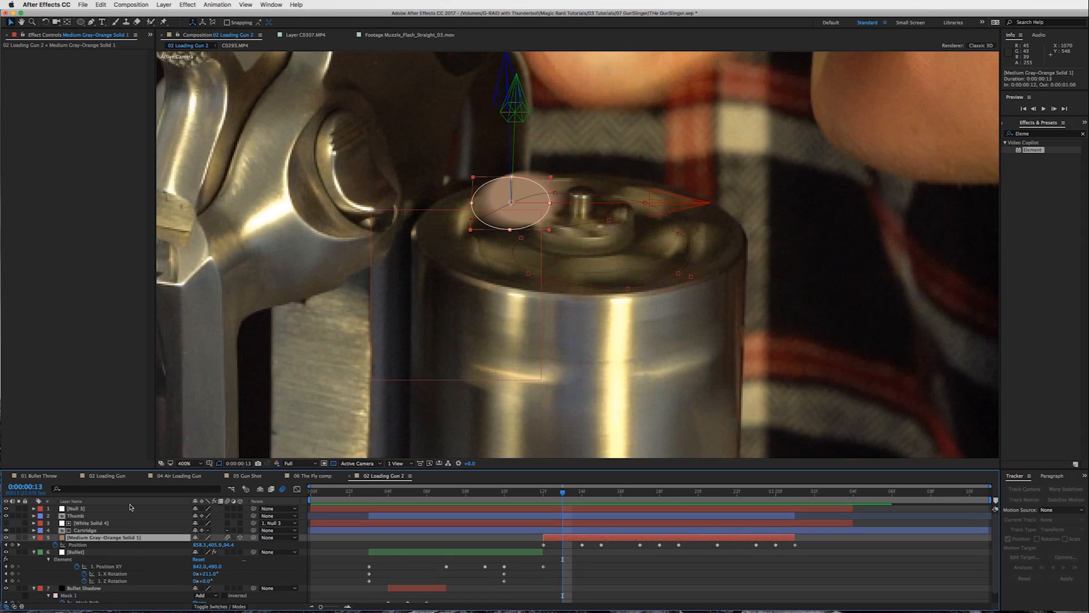
click(33, 551)
Step: Fit the whole composition in view and turn on motion blur for the Bullet layer
drag(546, 493, 446, 493)
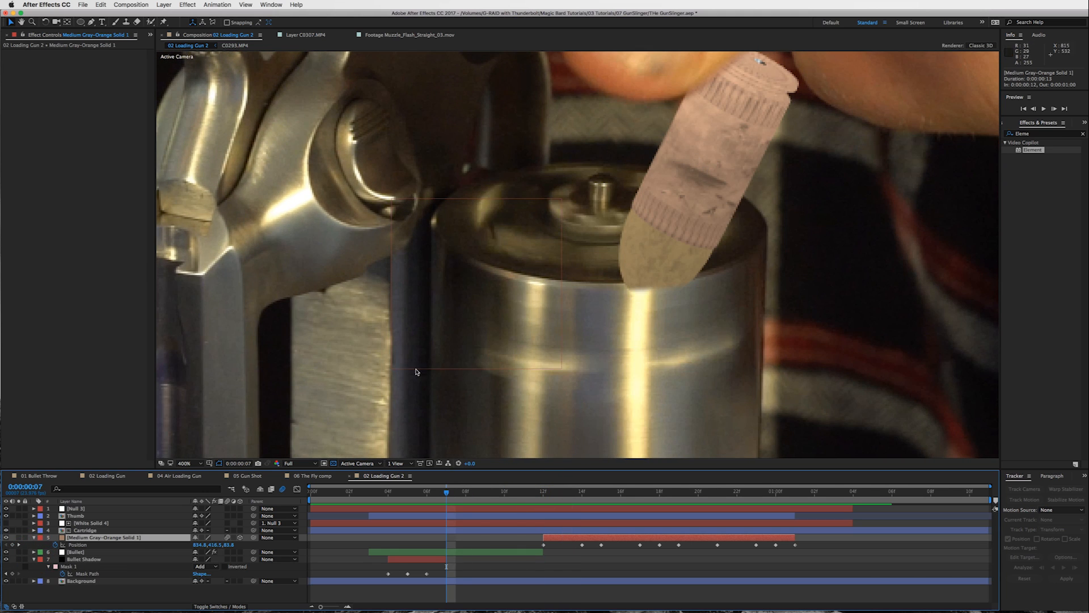
click(188, 463)
click(206, 470)
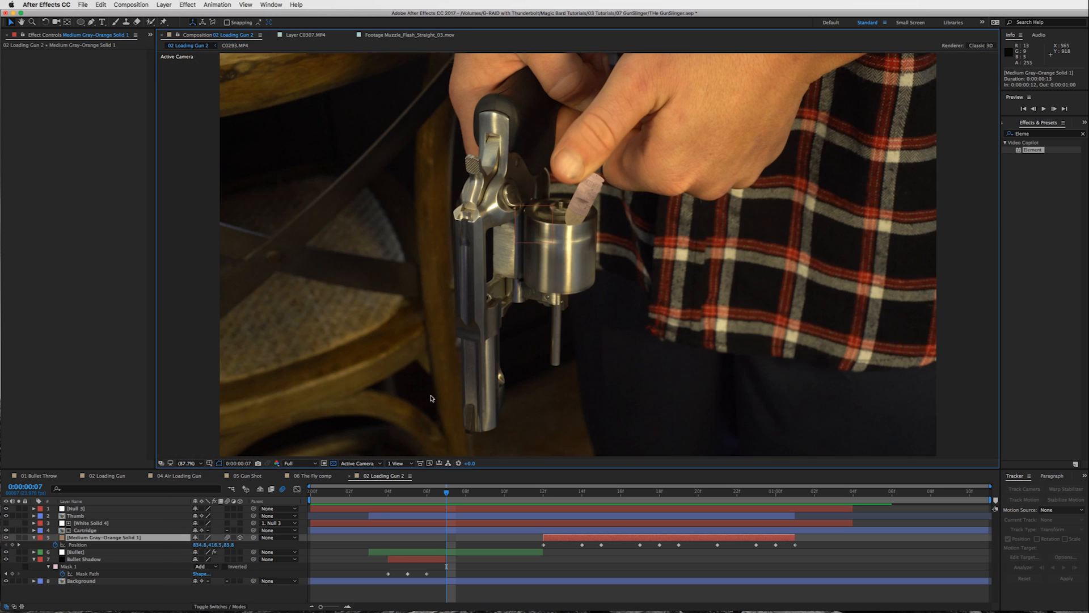
click(457, 552)
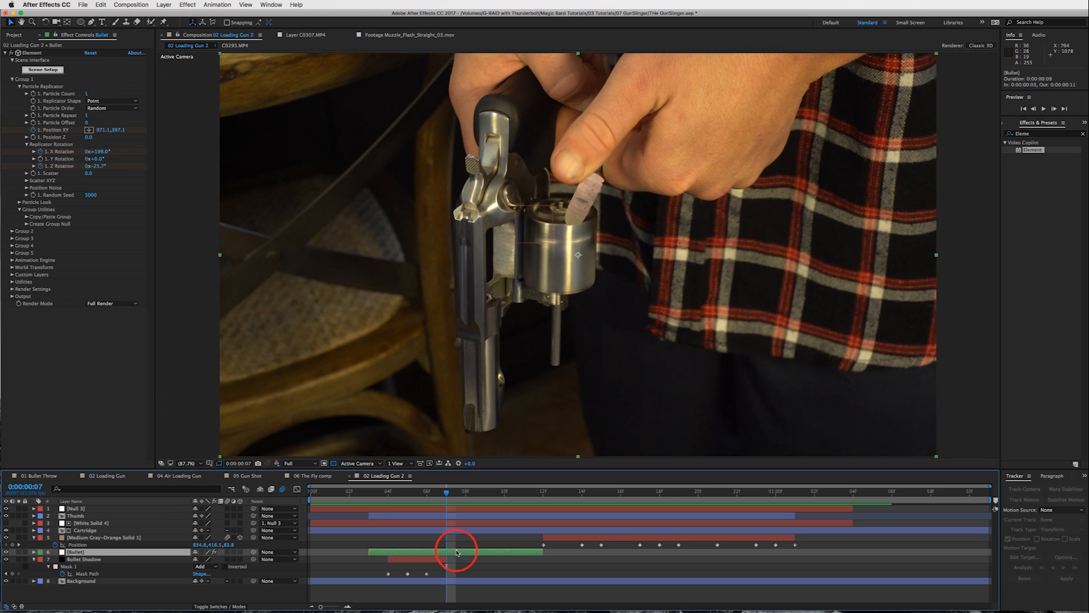
click(227, 552)
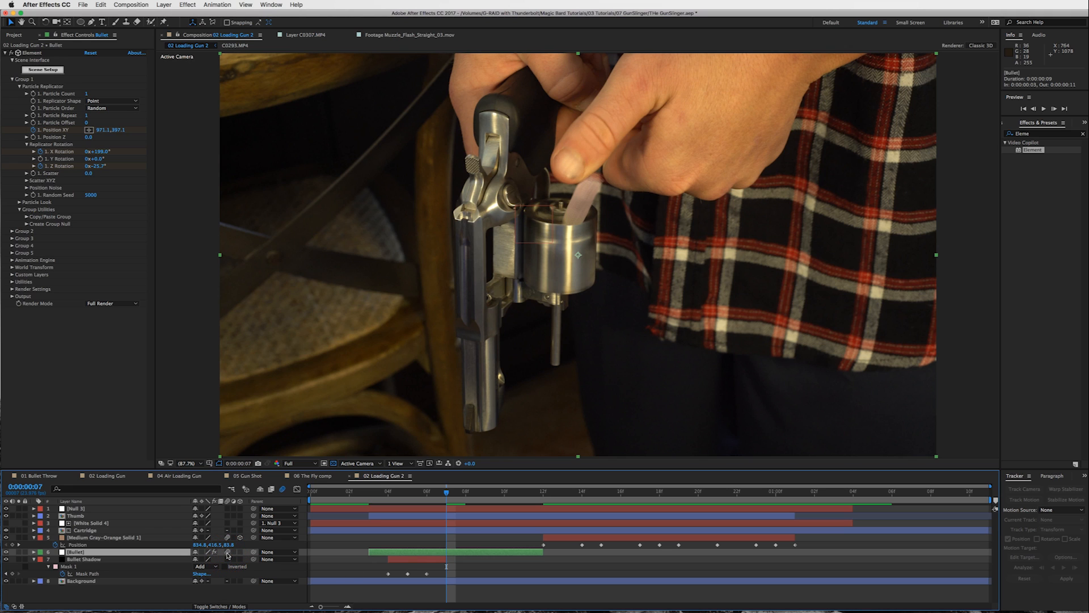
Step: Review the bullet, its shadow and the moving disc across the loading sequence at several frames
click(388, 491)
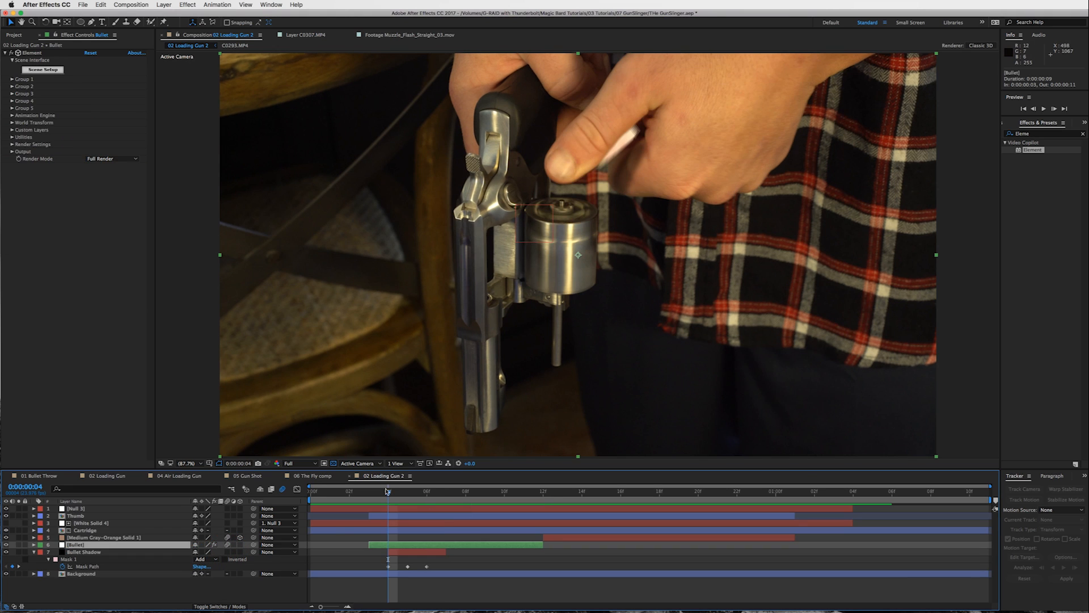
drag(387, 494, 484, 522)
drag(542, 493, 601, 491)
click(603, 537)
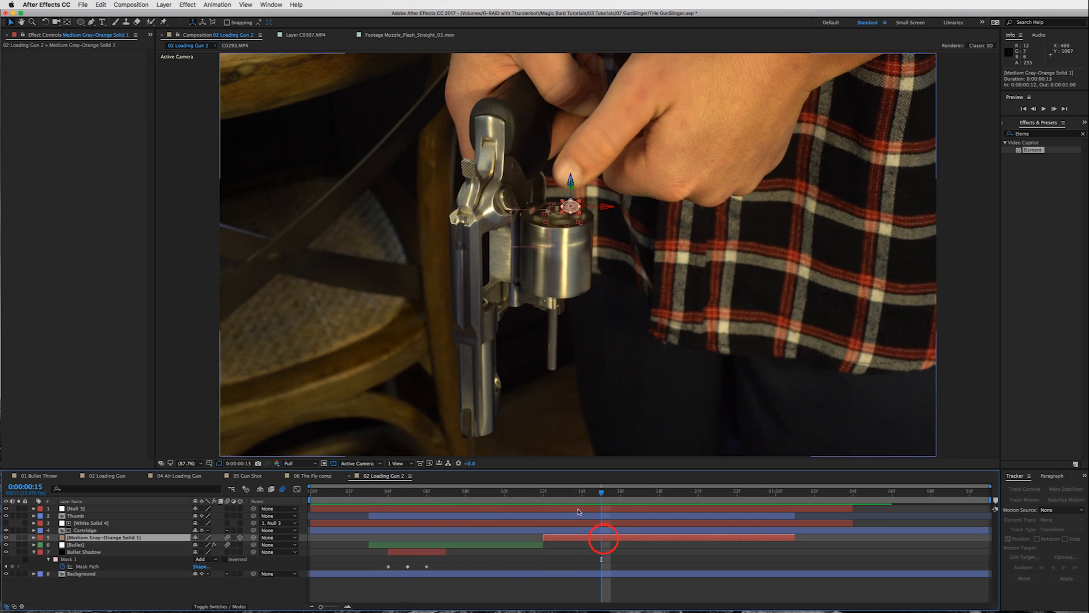
click(586, 550)
click(464, 492)
drag(445, 499, 375, 505)
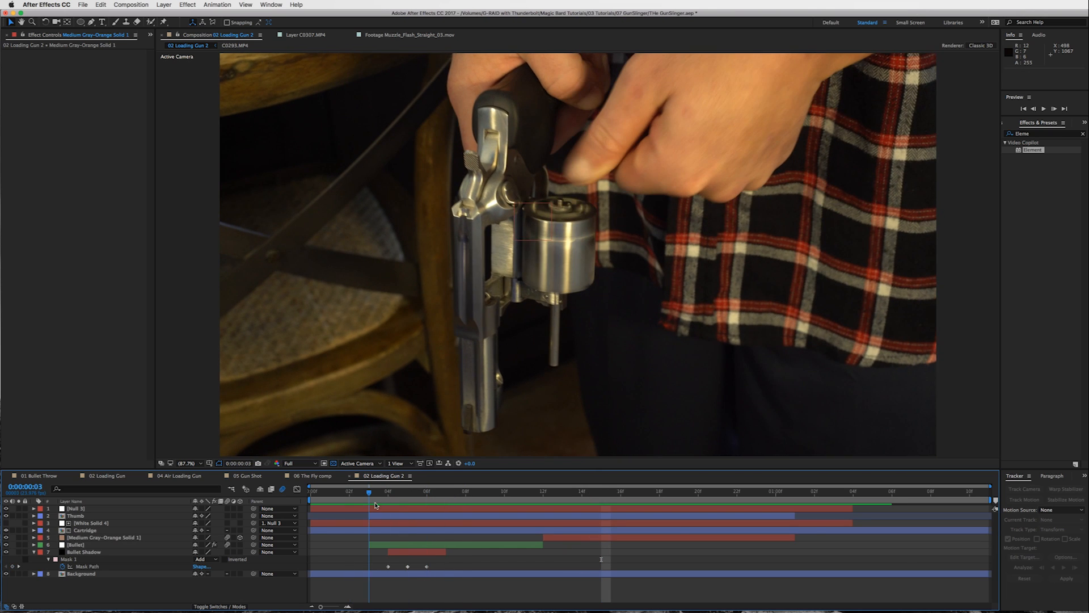
click(414, 545)
shift+click(414, 552)
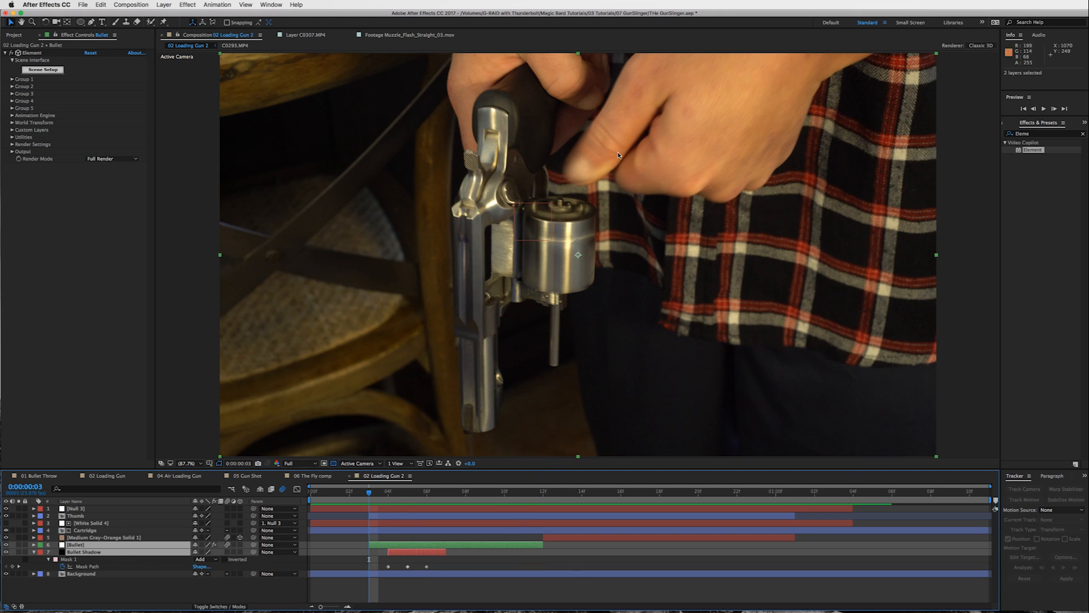
drag(547, 493, 639, 492)
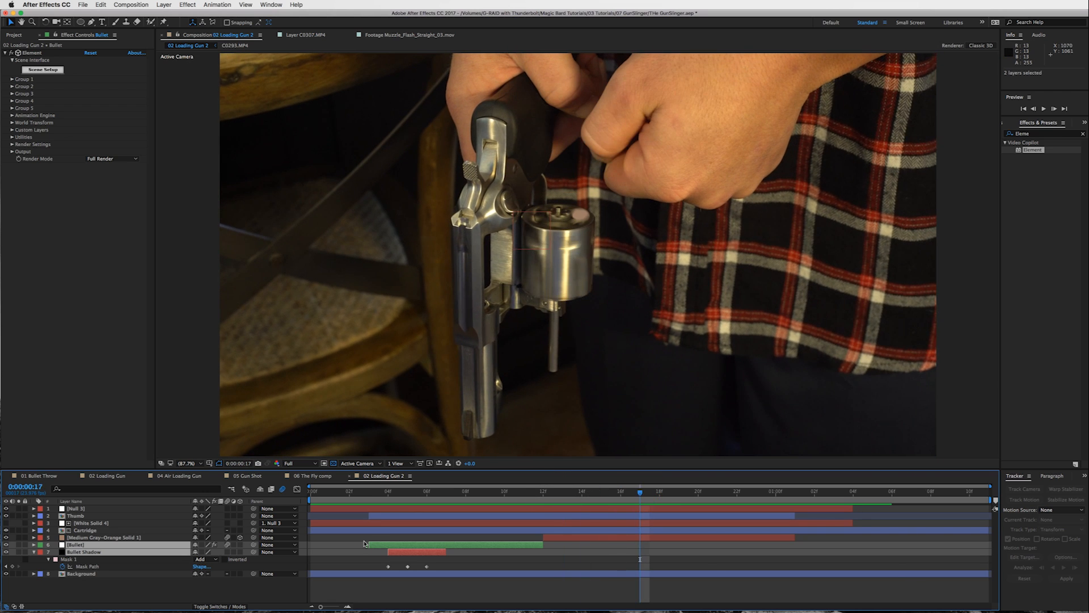
Step: Switch to the 02 Loading Gun composition and examine its first bullet, bullet shadow and Rotating Bullet layers
click(350, 475)
click(111, 475)
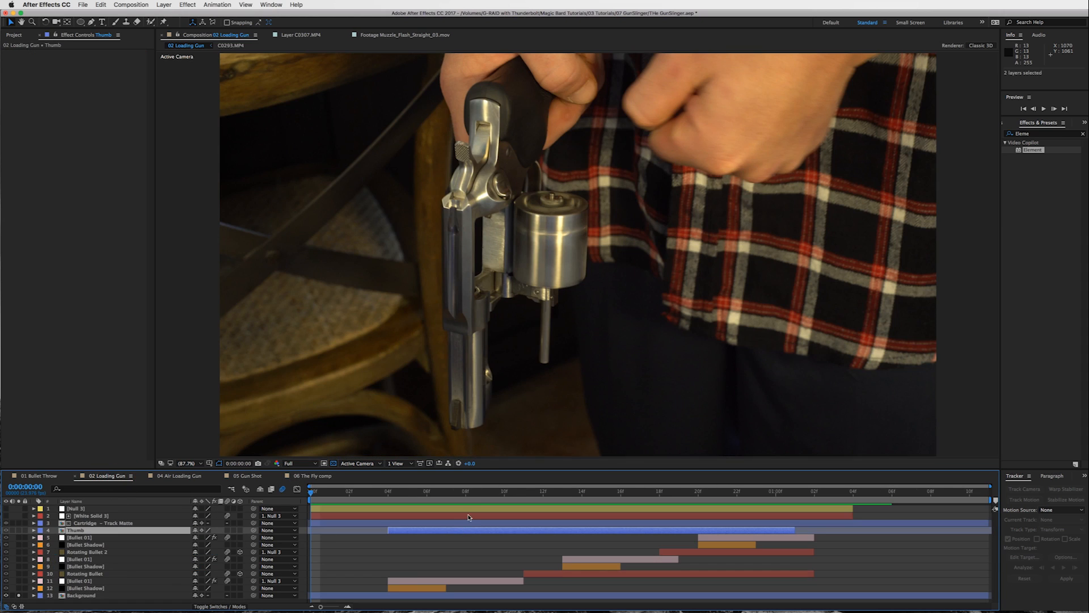
drag(406, 491, 388, 492)
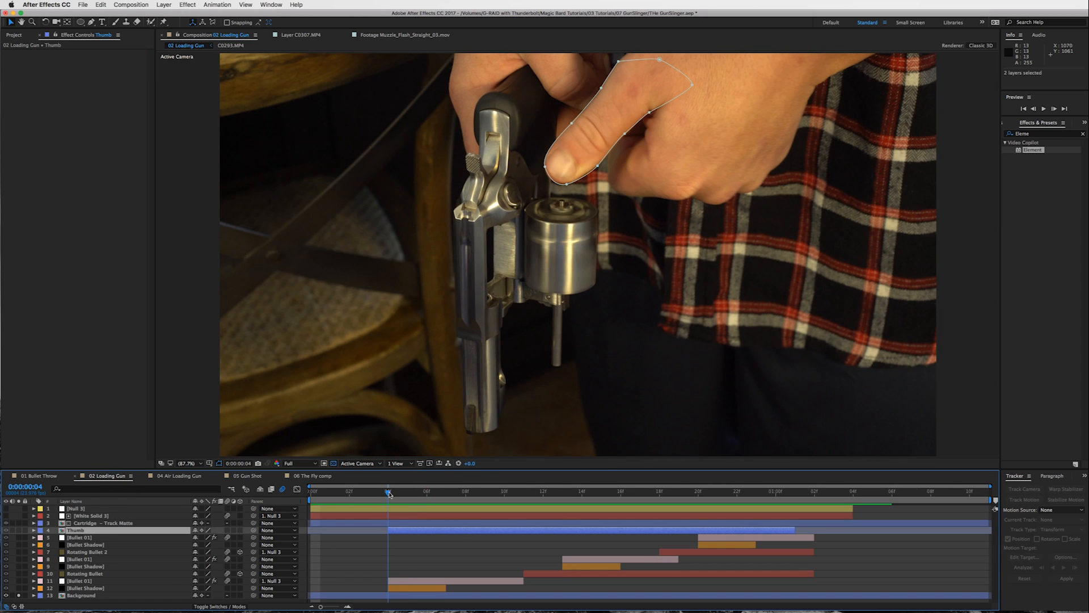
click(414, 582)
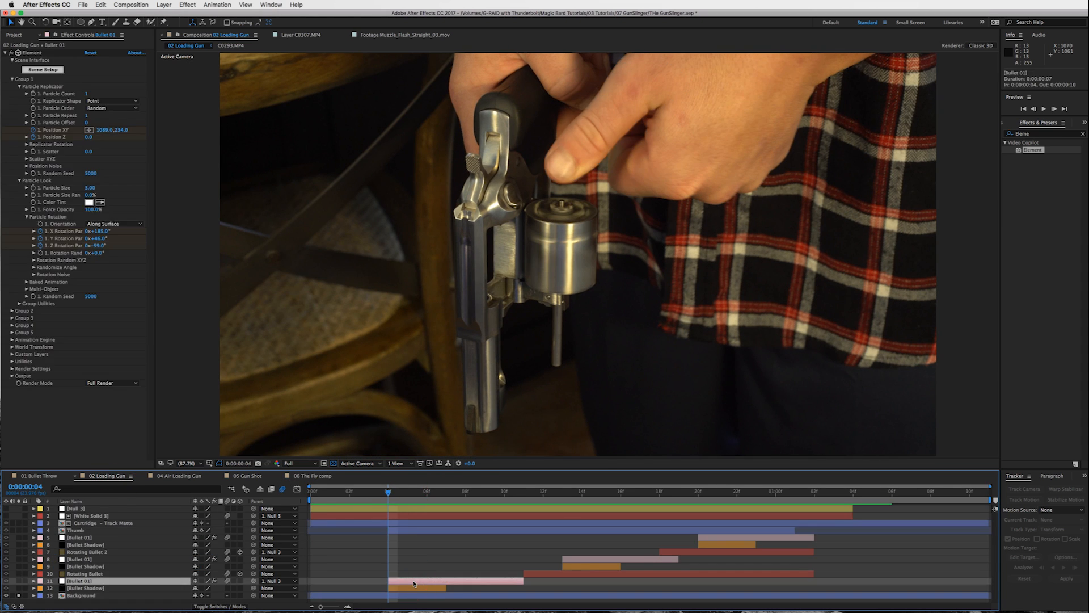
click(413, 588)
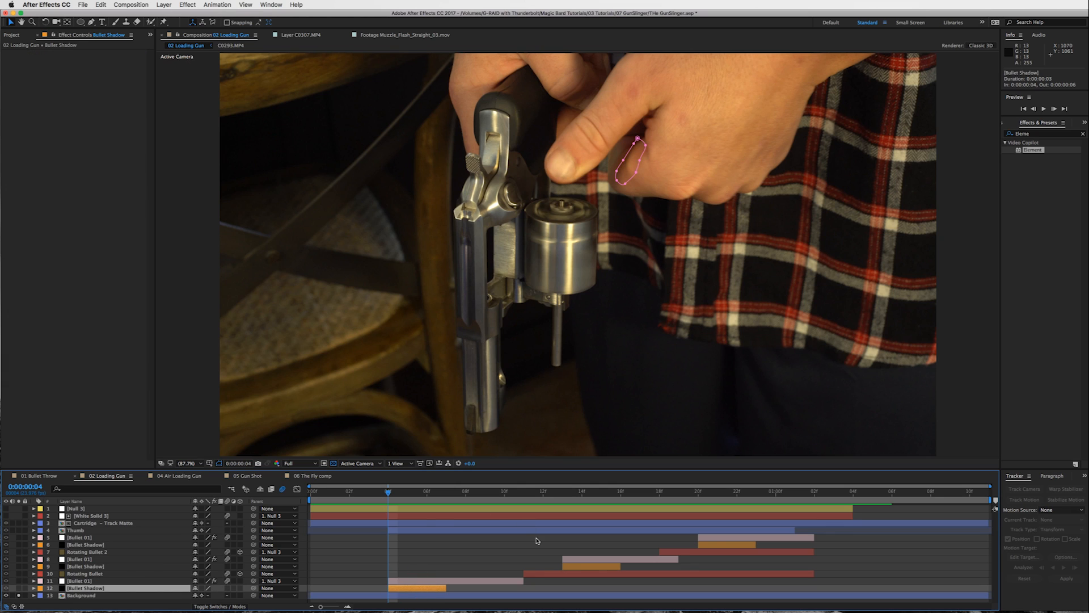
click(532, 574)
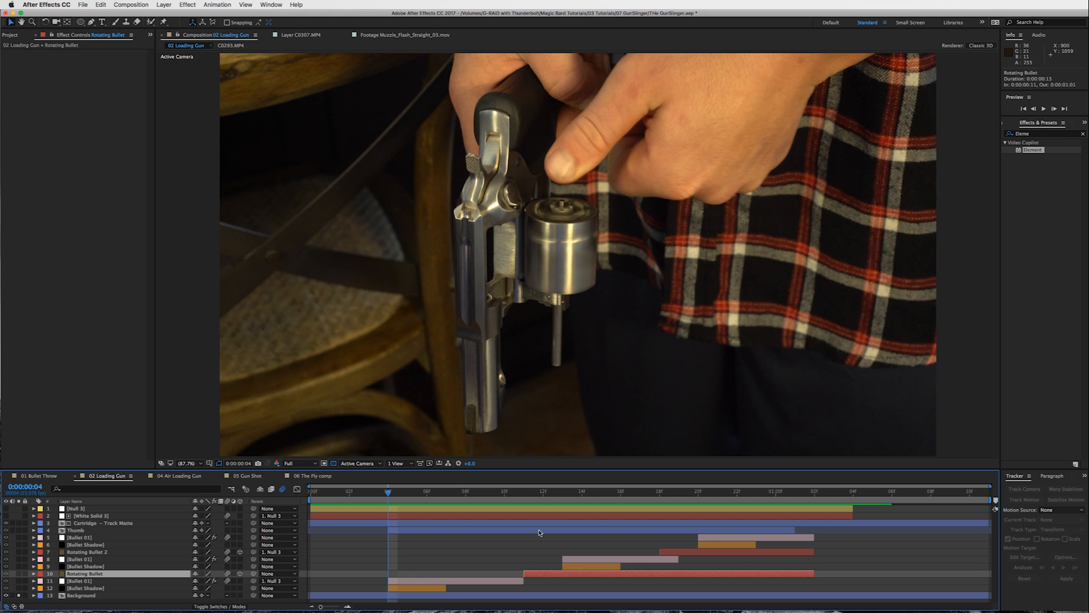
drag(396, 493, 589, 493)
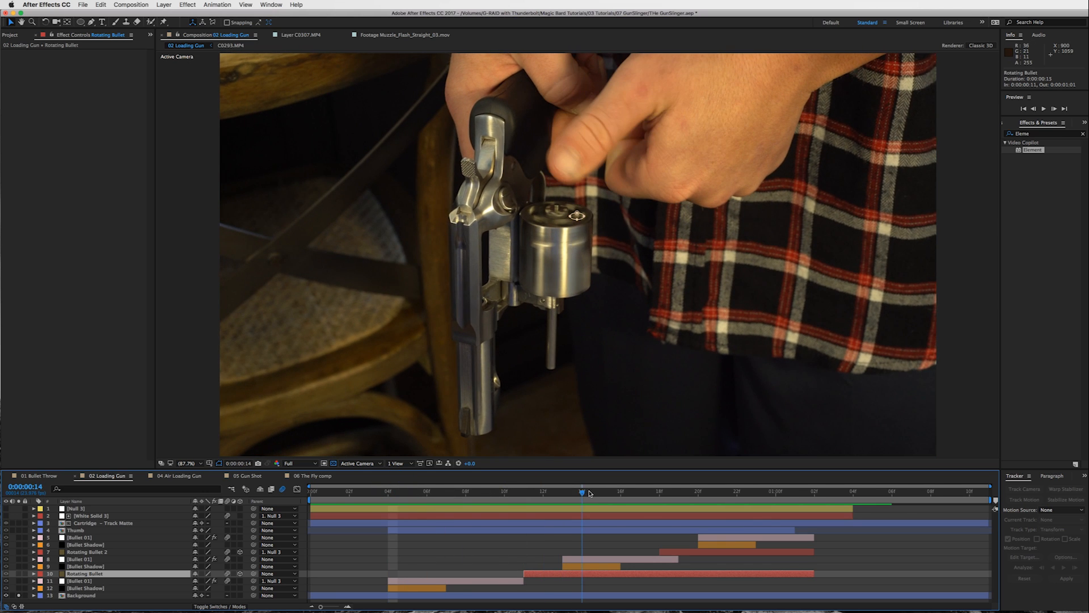
Step: Unsolo the Background layer and inspect the second bullet and its shadow at 0:00:00:14
click(594, 566)
click(594, 559)
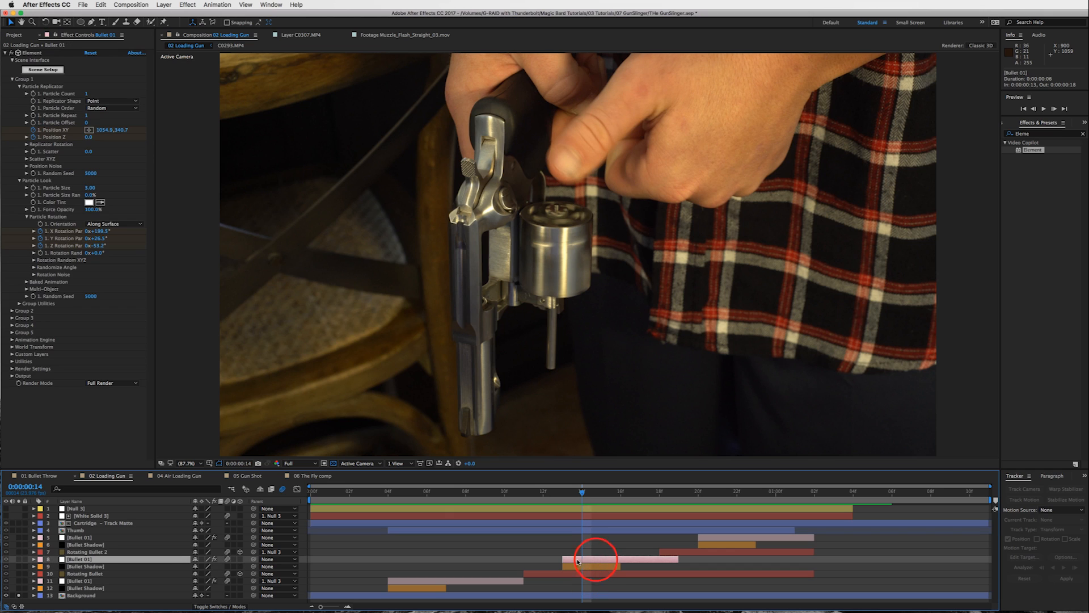
drag(581, 498, 597, 491)
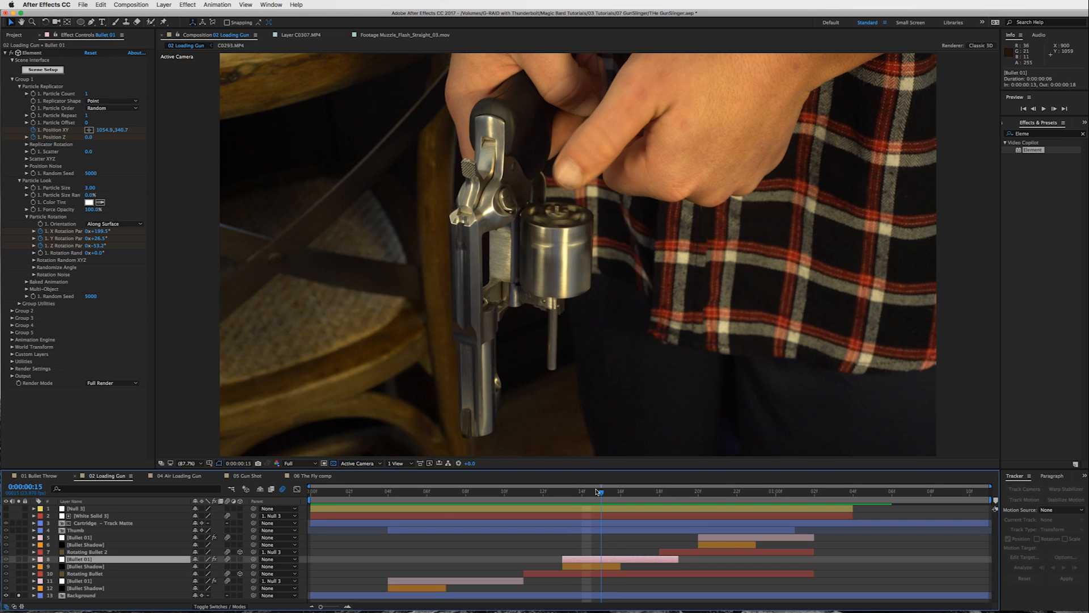
click(19, 595)
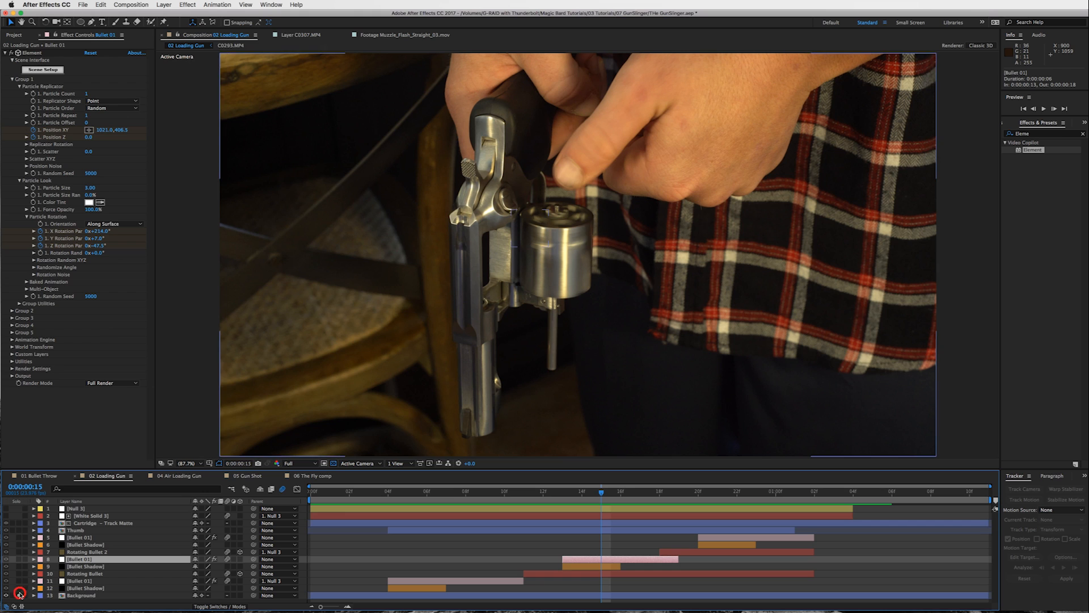
mouse_move(600, 494)
mouse_down()
mouse_move(563, 495)
mouse_move(602, 498)
mouse_move(565, 499)
mouse_move(582, 498)
mouse_up()
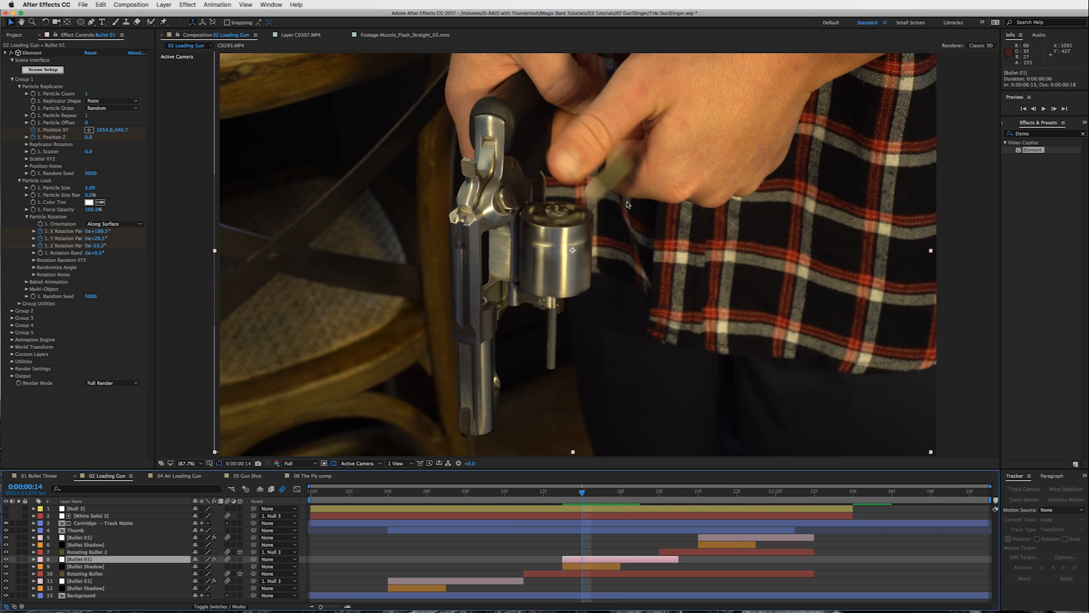
click(599, 568)
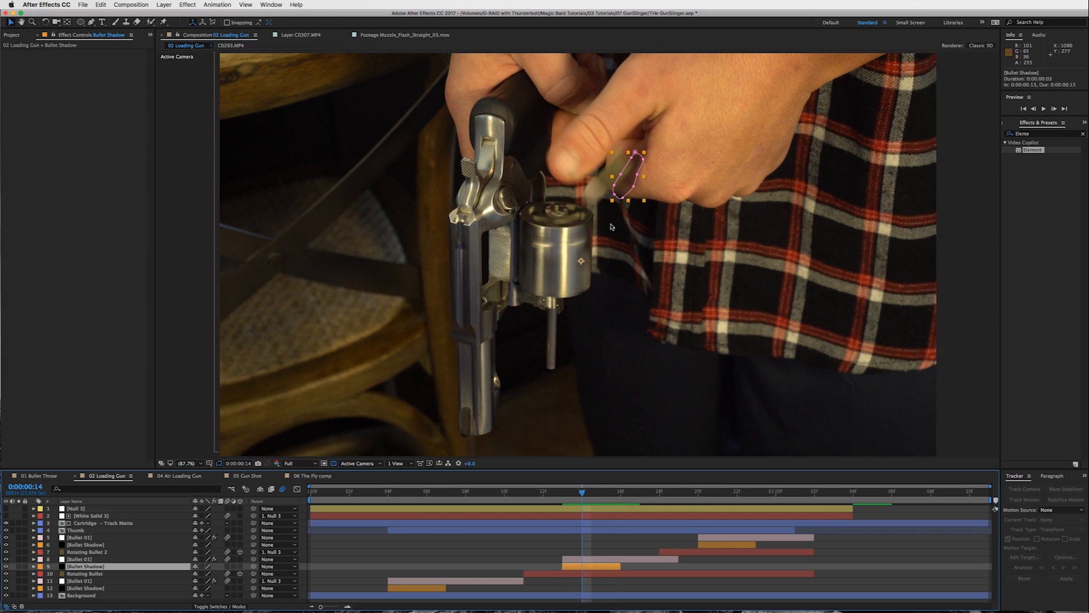
Step: Examine the Rotating Bullet 2 layer and the third bullet's animation up to 0:00:01:00
drag(580, 492, 738, 494)
click(673, 551)
click(718, 538)
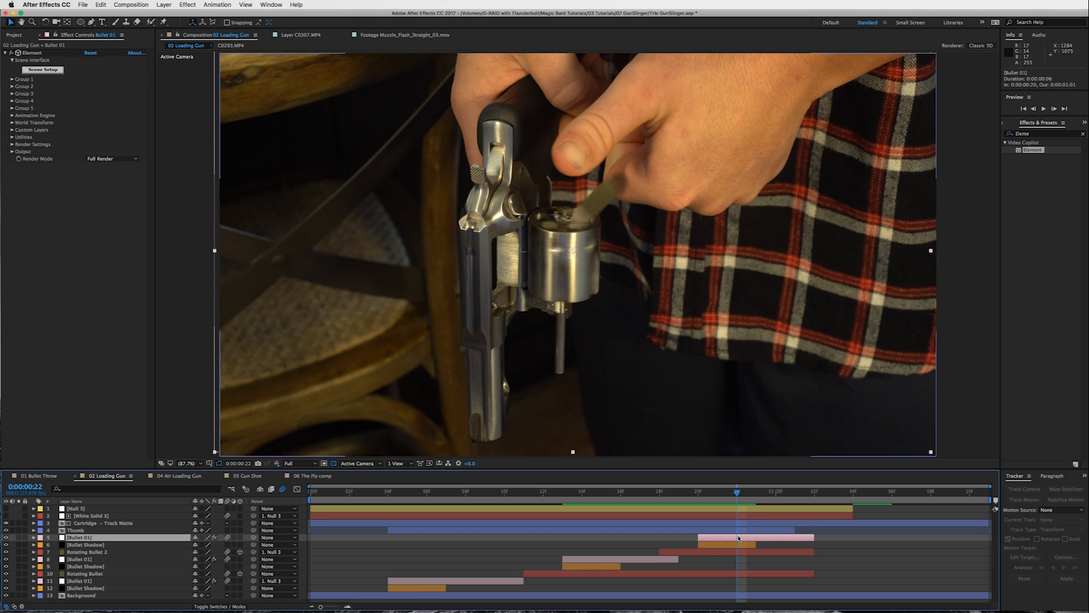
drag(741, 502, 776, 504)
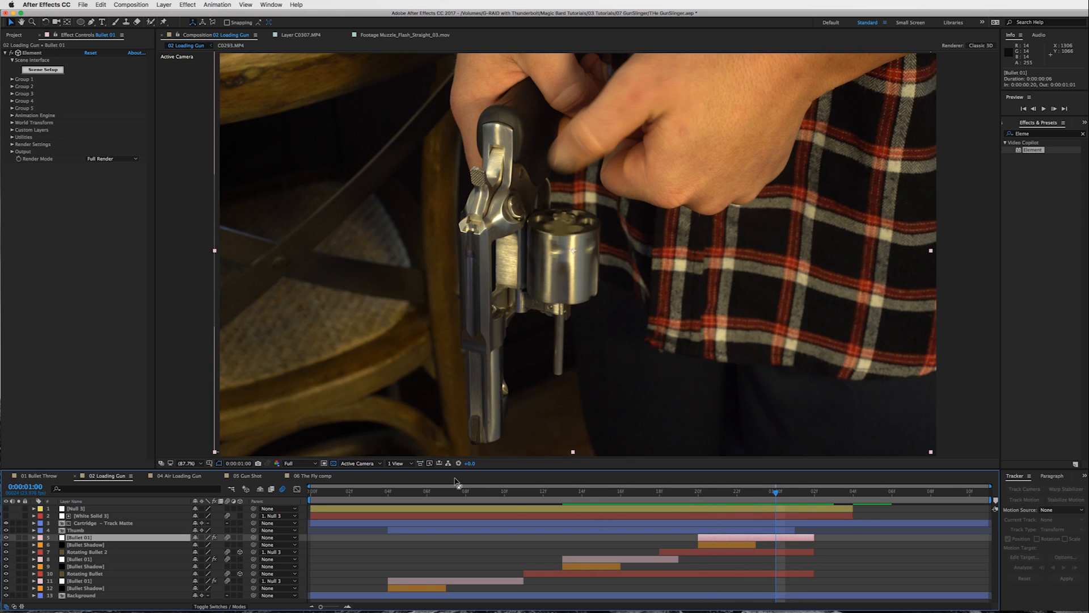
Step: Open the Air load precomp from the 04 Air Loading Gun composition and select its Bullets layer
click(181, 476)
drag(609, 496, 528, 514)
double_click(531, 511)
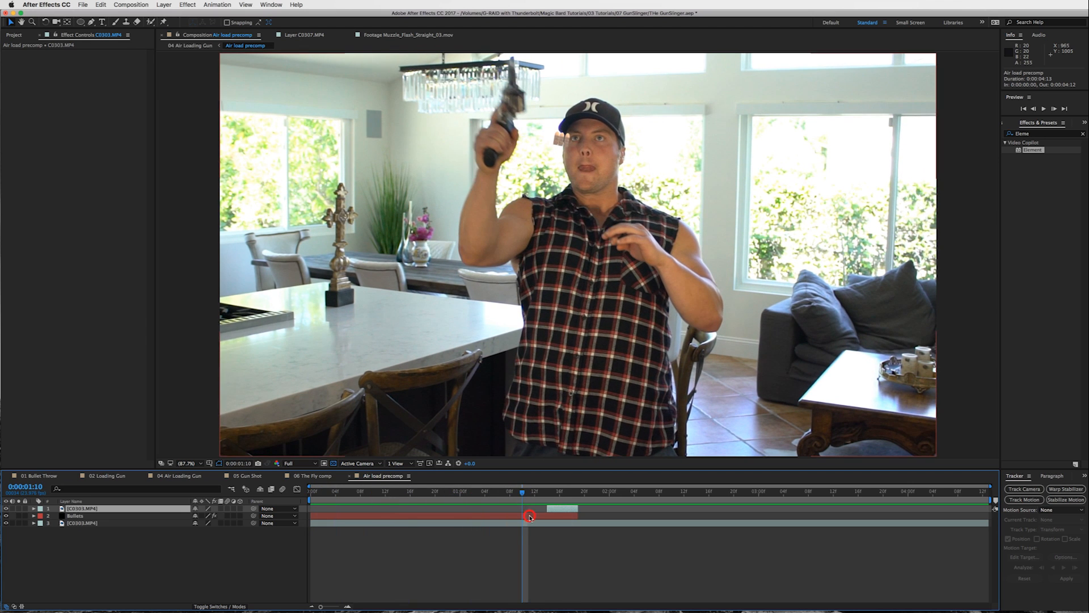
click(528, 514)
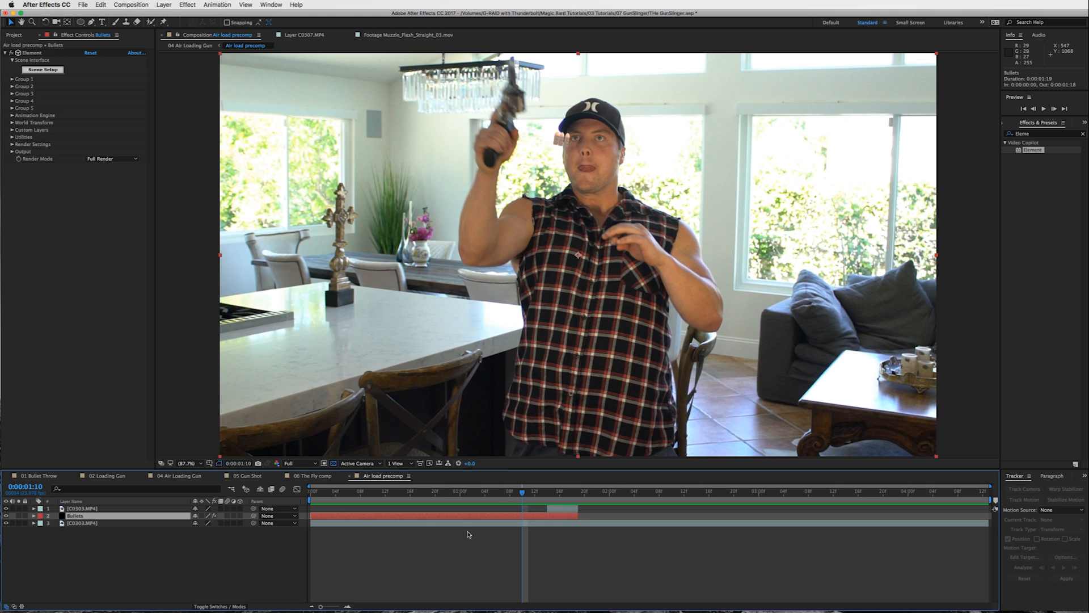
Step: Create a new 1920 x 1080 solid layer named 3 Bullet drop in the Air load precomp
click(439, 531)
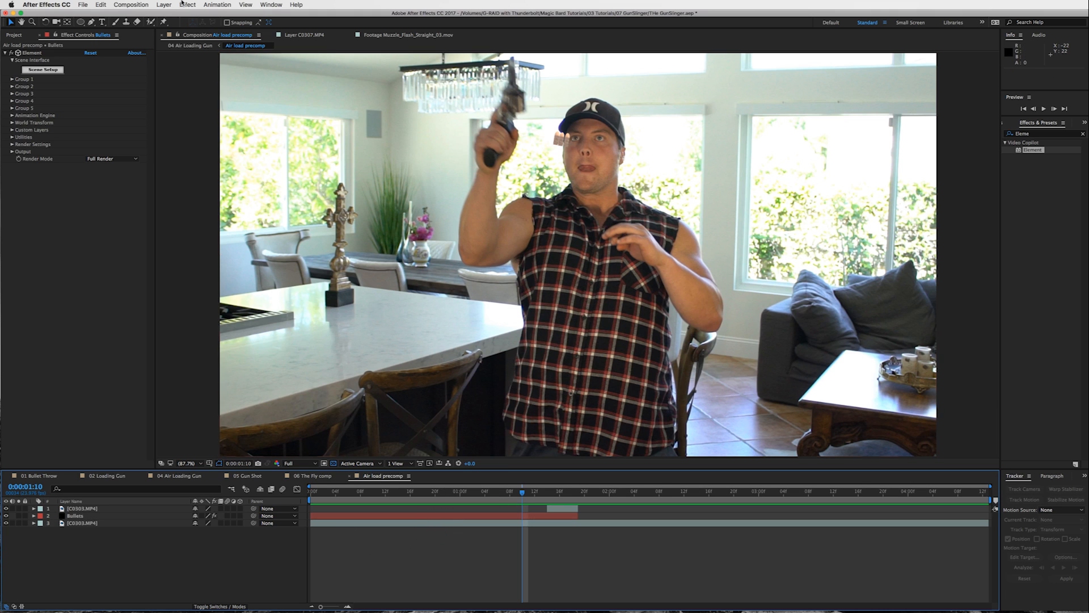
click(164, 5)
mouse_move(180, 13)
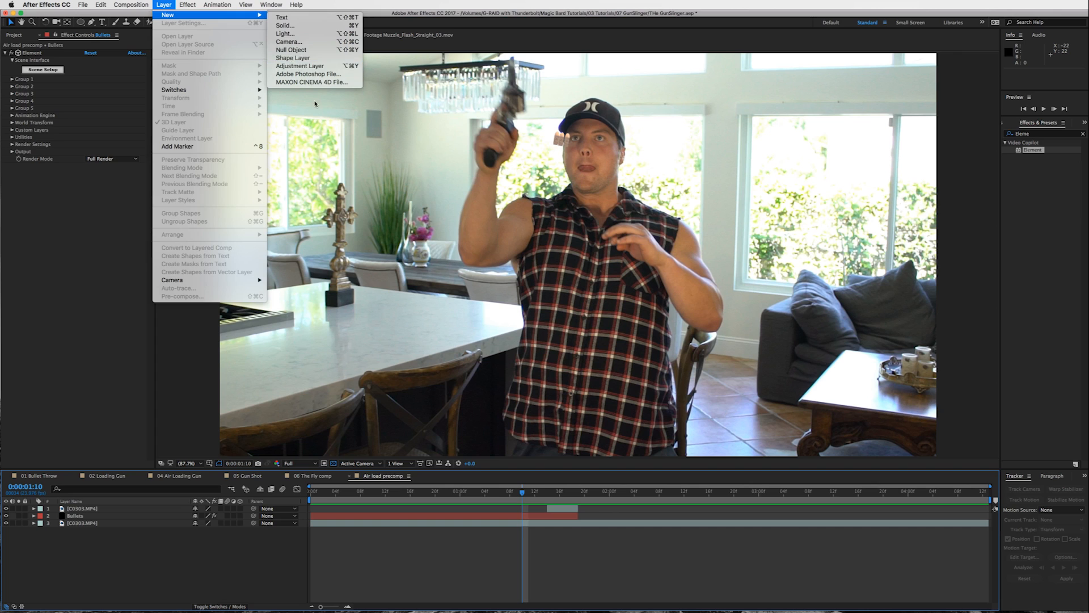
click(285, 25)
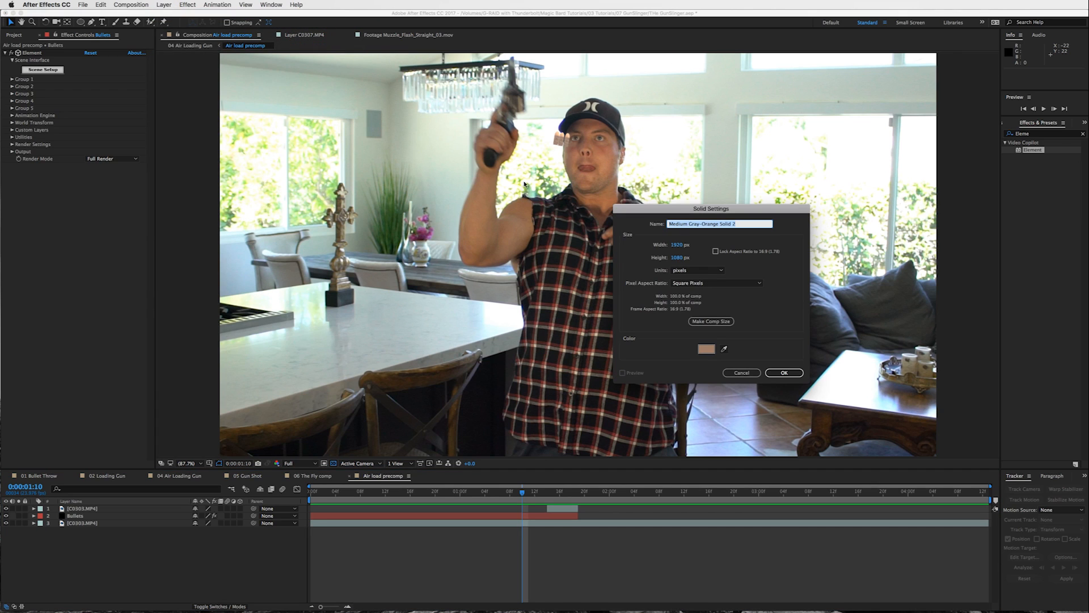
text(S)
key(Return)
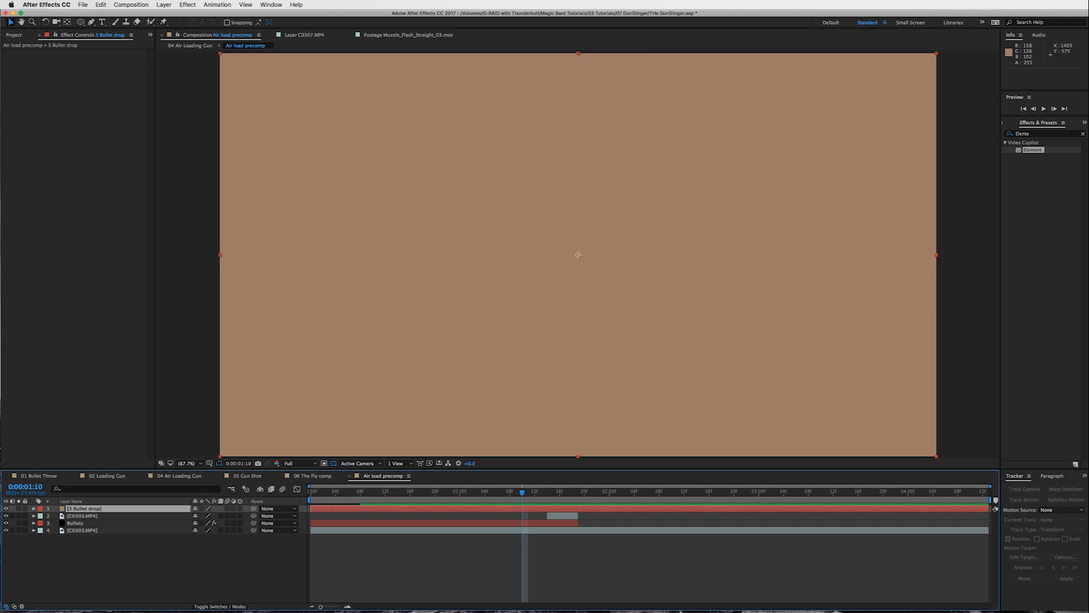
Step: Apply the Element effect to the 3 Bullet drop solid and import the 45.obj bullet model into its scene
click(1019, 150)
drag(1020, 151, 652, 225)
click(58, 72)
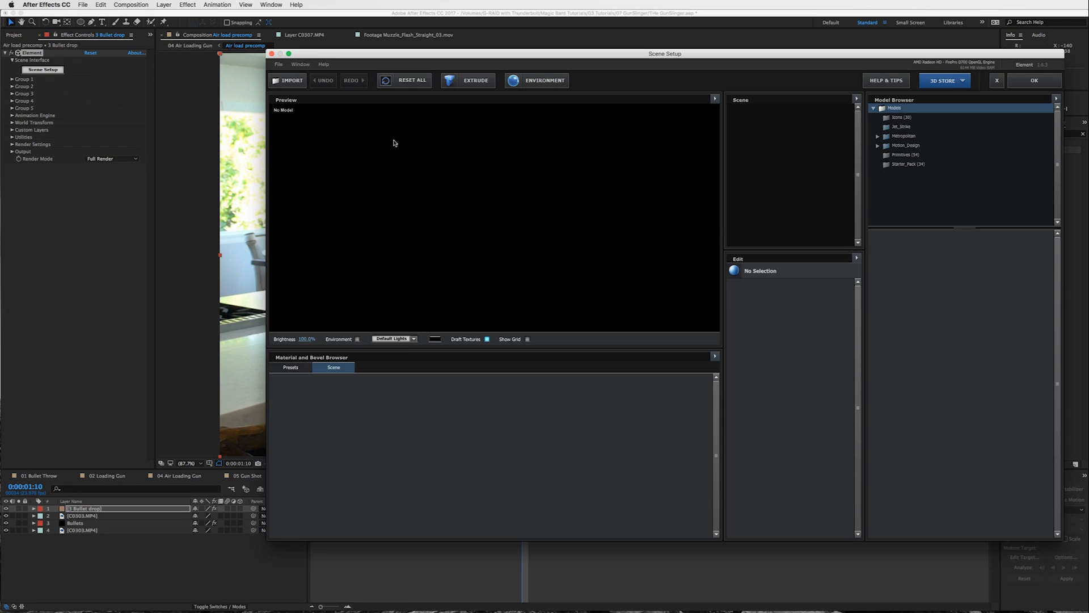
click(291, 80)
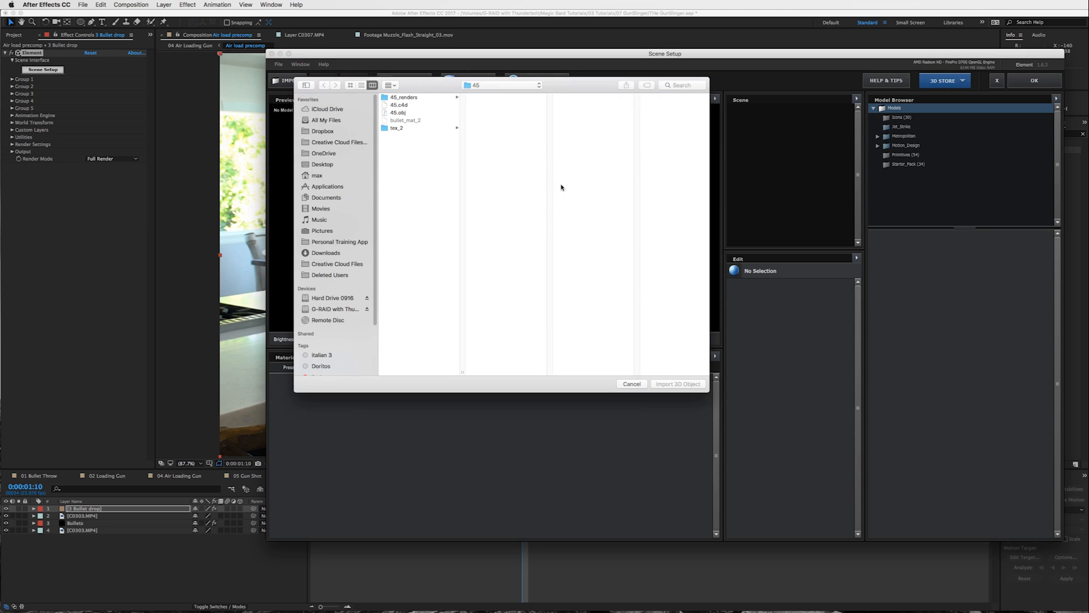
click(404, 113)
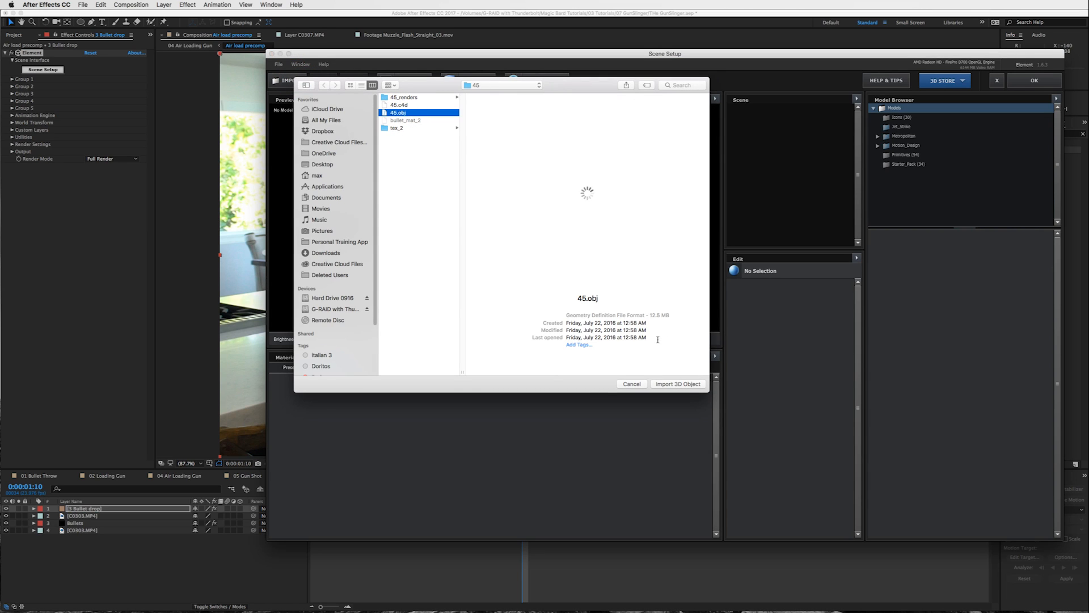
click(662, 386)
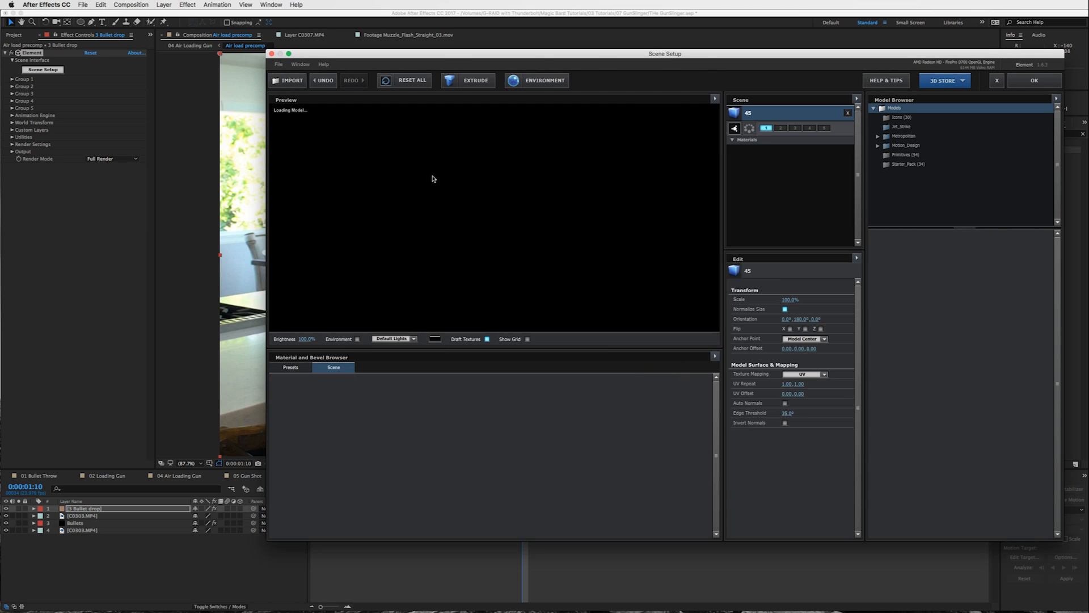
Step: Assign the Pro_Shaders metal gold_grunge to the bullet material and metal_grunge_painted_05 to the shell material
click(291, 367)
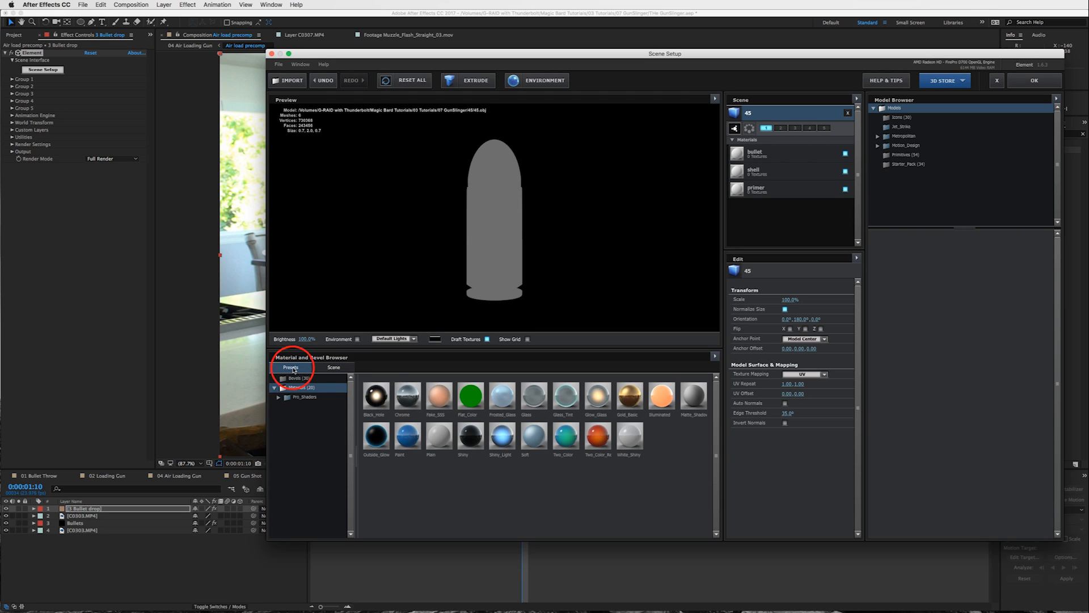
click(278, 397)
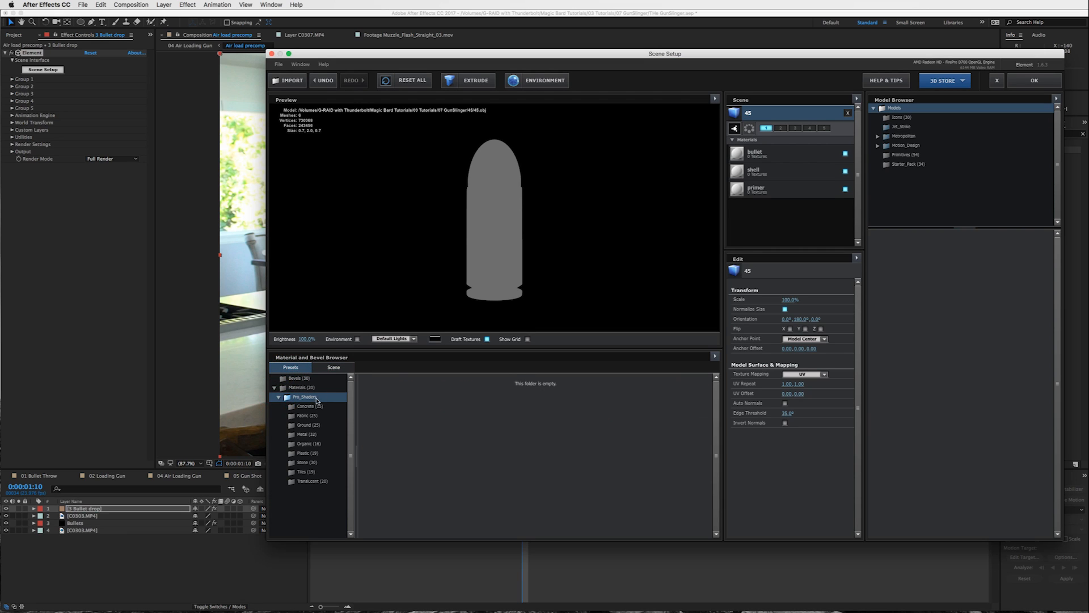
click(307, 415)
click(309, 425)
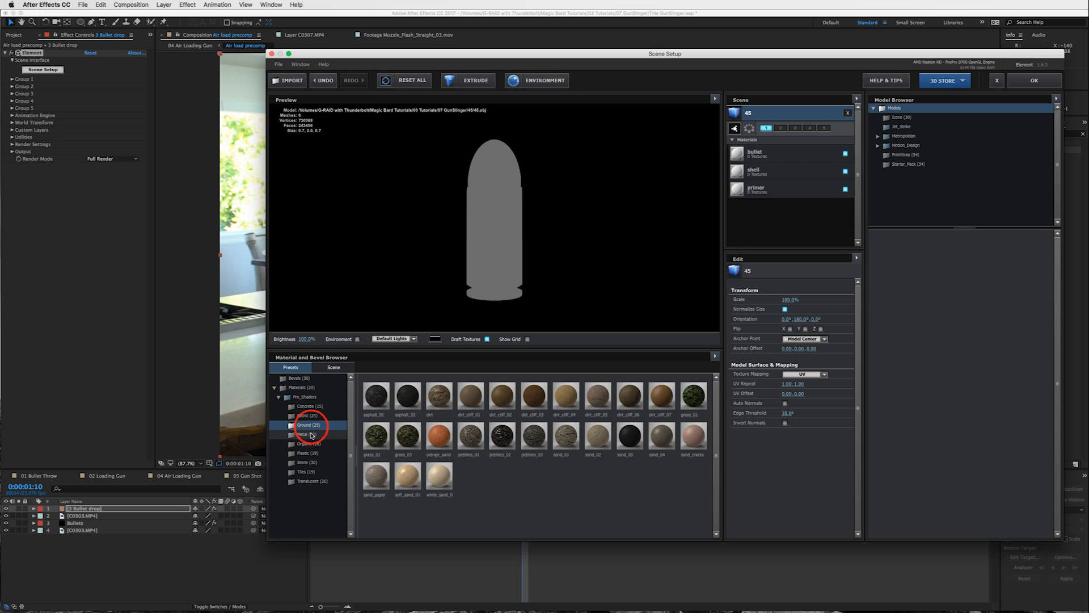
click(304, 434)
click(591, 393)
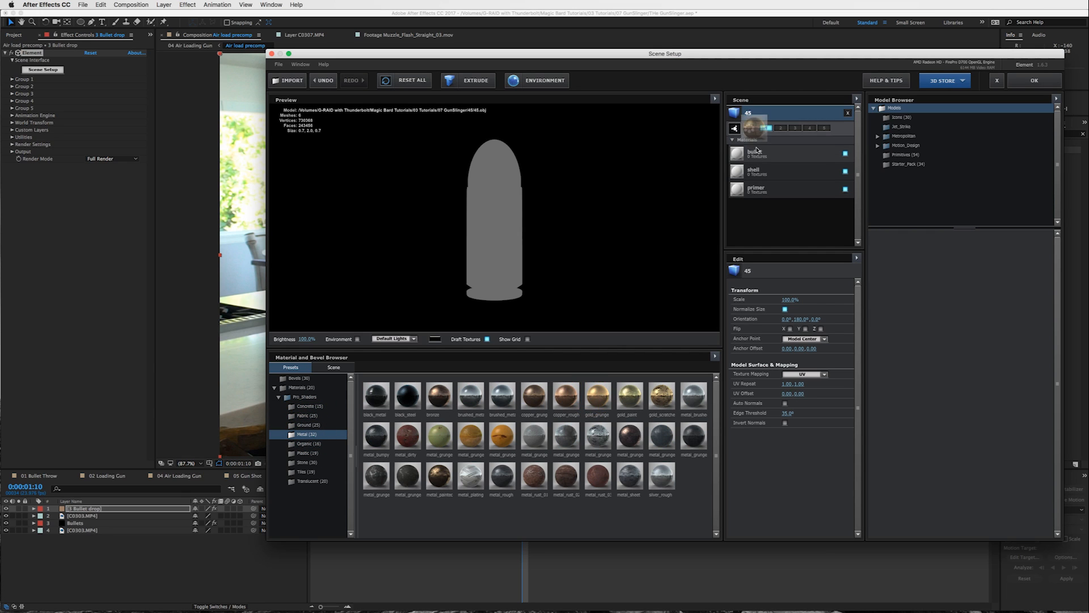
drag(566, 438, 782, 171)
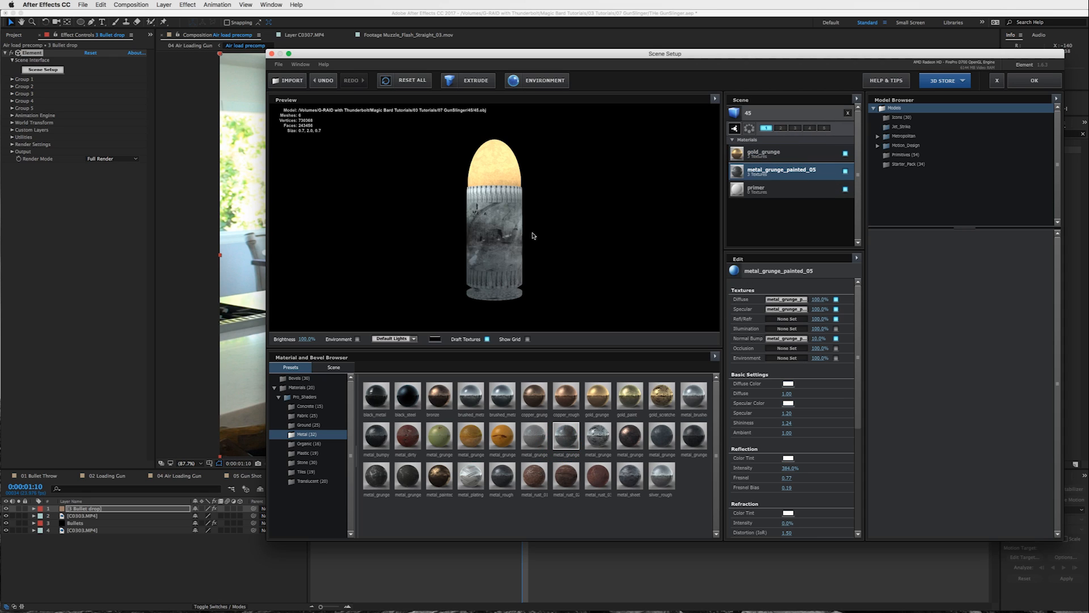
Step: Assign the silver_rough metal to the primer material, check the model from its base, and accept the Element scene
drag(495, 233, 532, 267)
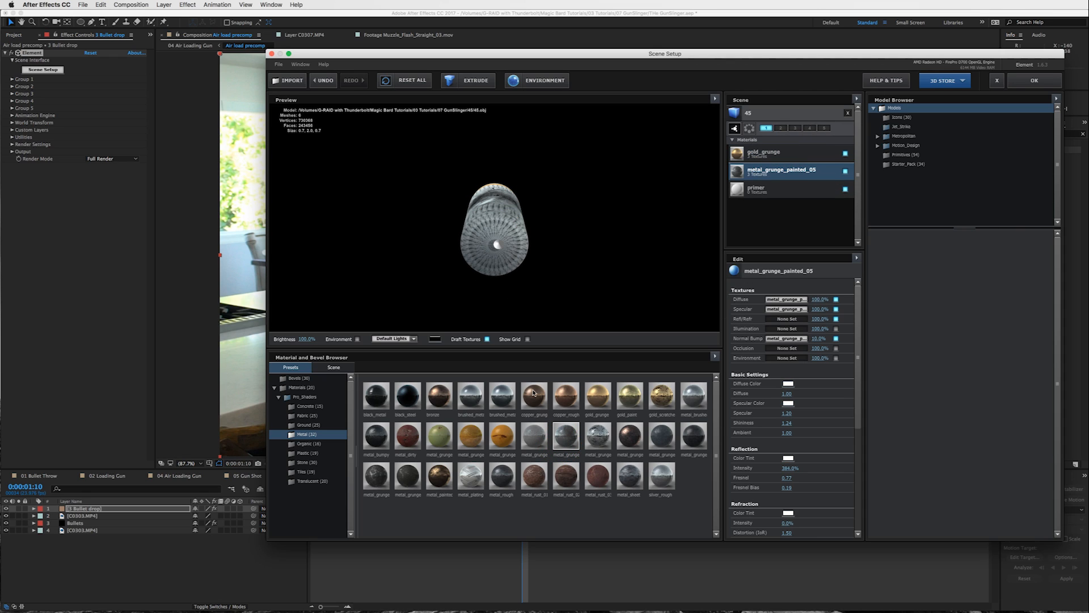
drag(661, 478, 781, 190)
drag(522, 224, 438, 297)
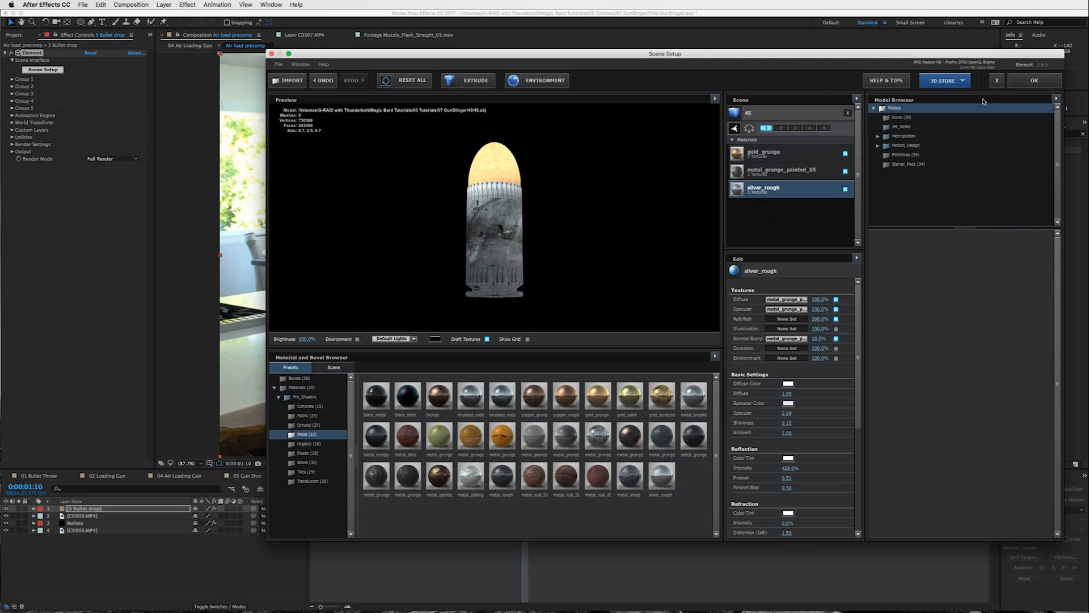
click(1034, 80)
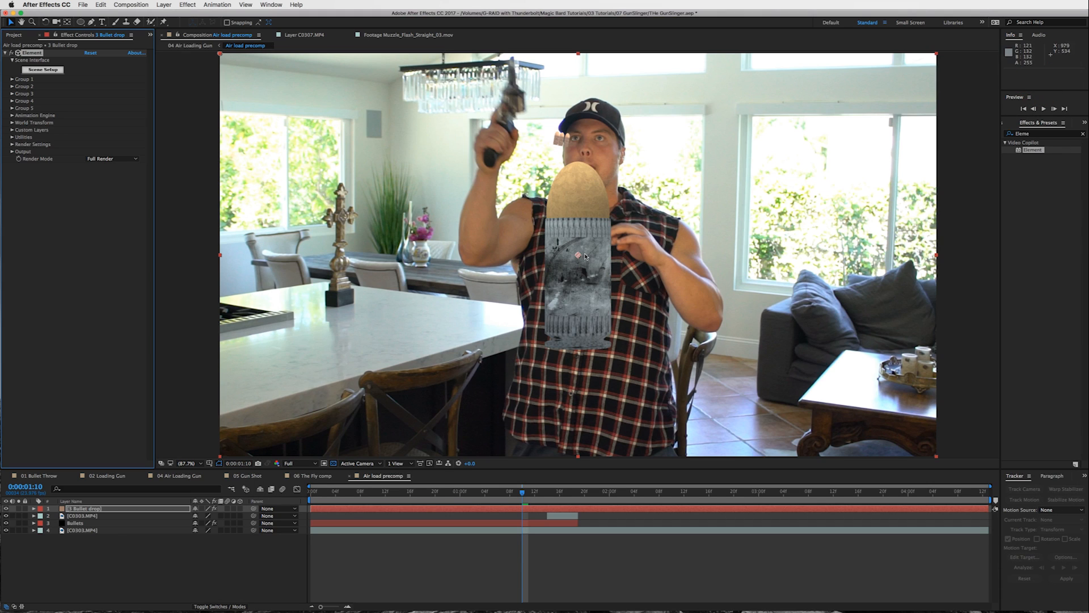
Step: Reopen the Element scene, duplicate the 45 bullet model, and assign the copy to group 2
click(41, 69)
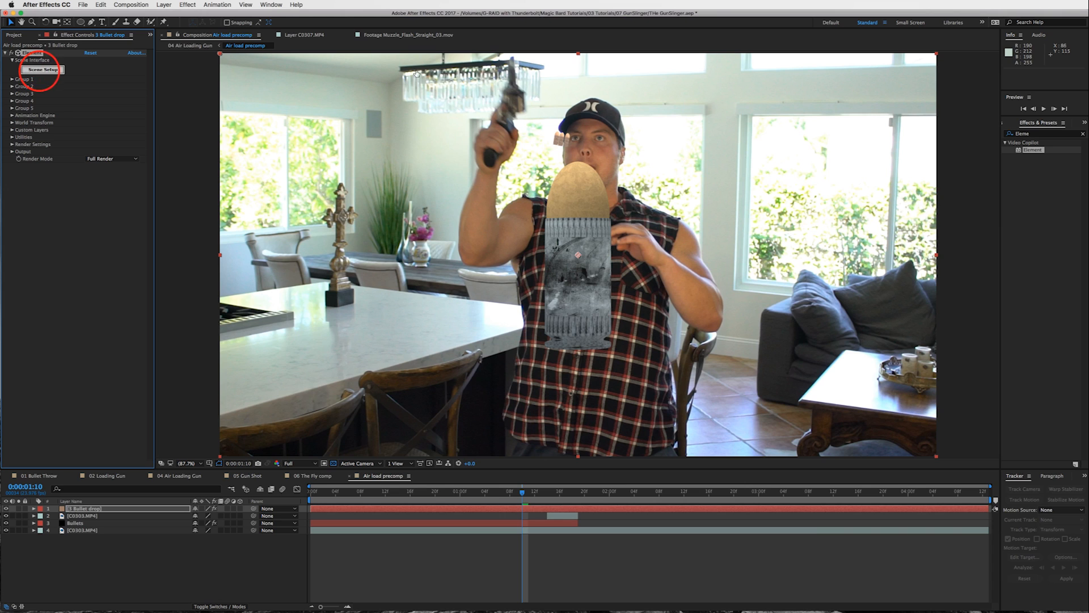
click(767, 113)
drag(757, 54, 644, 75)
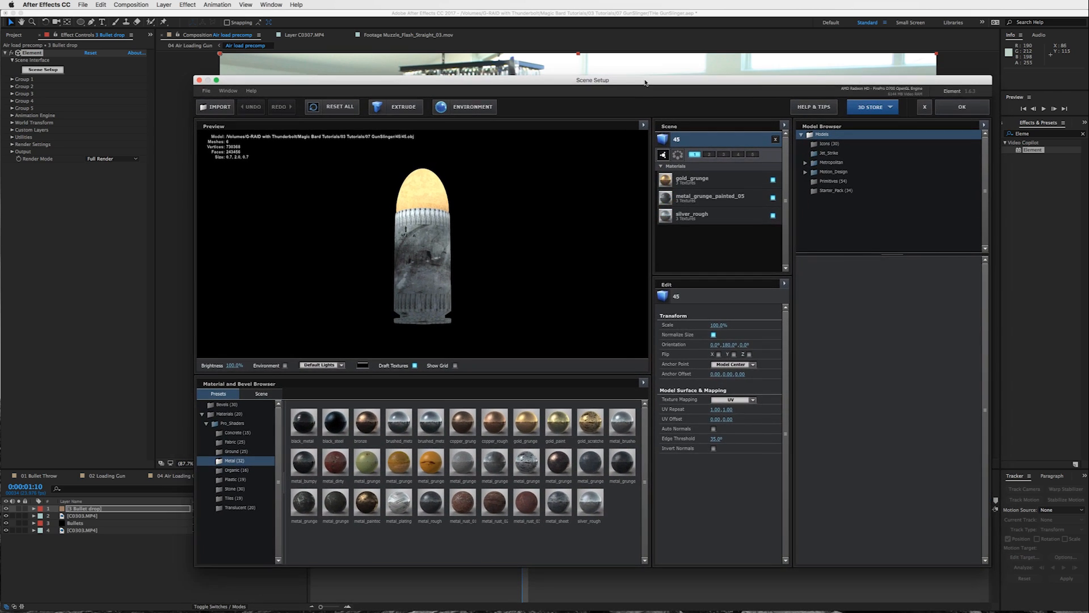
right_click(687, 139)
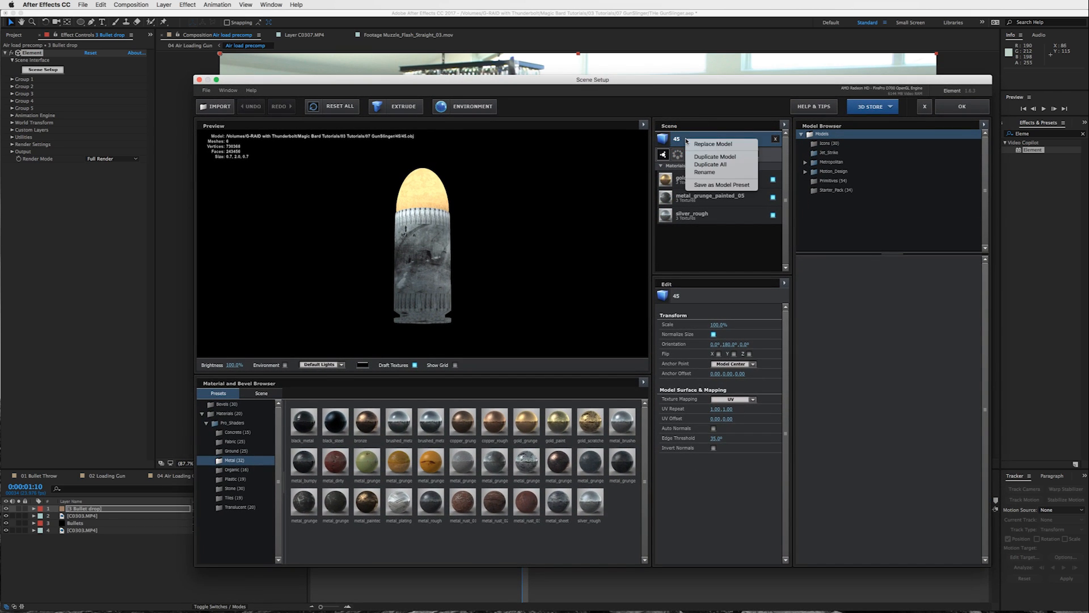
click(714, 157)
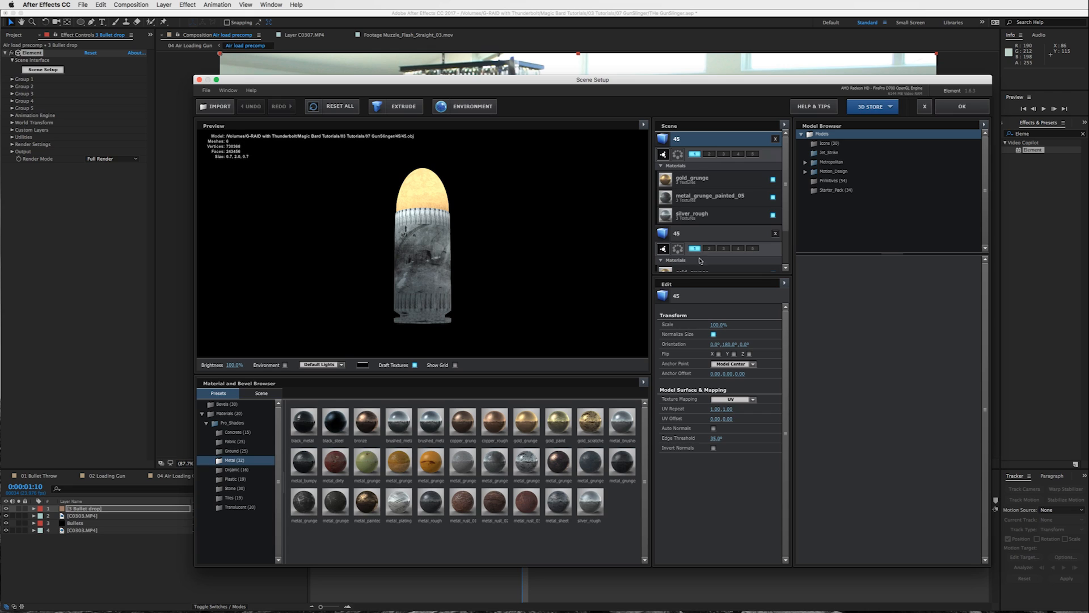
click(694, 249)
click(708, 248)
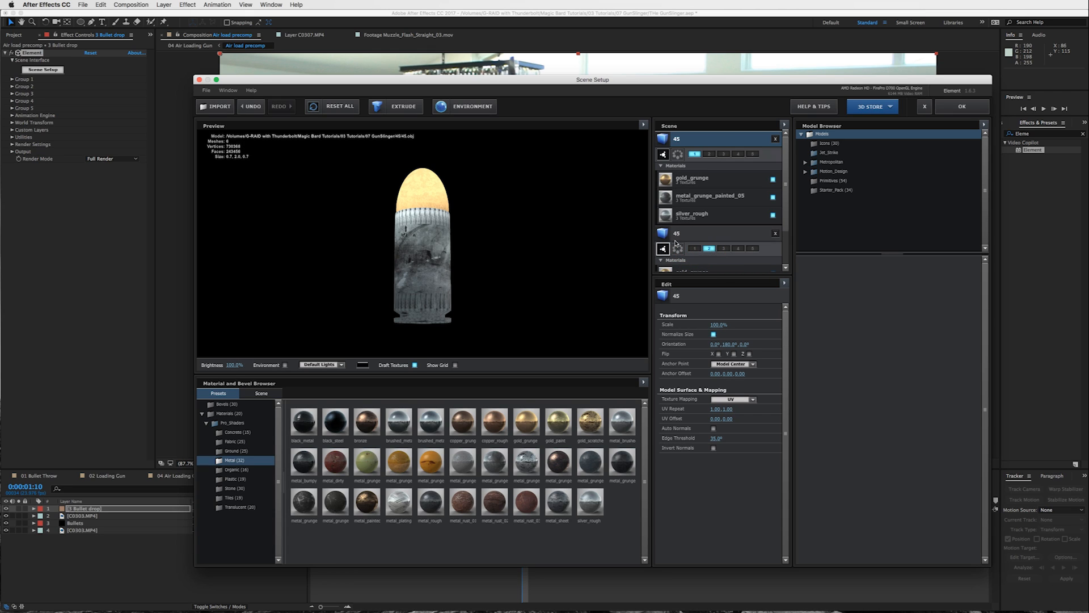
Step: Duplicate the second 45 model to get a third bullet in the Element scene
right_click(696, 232)
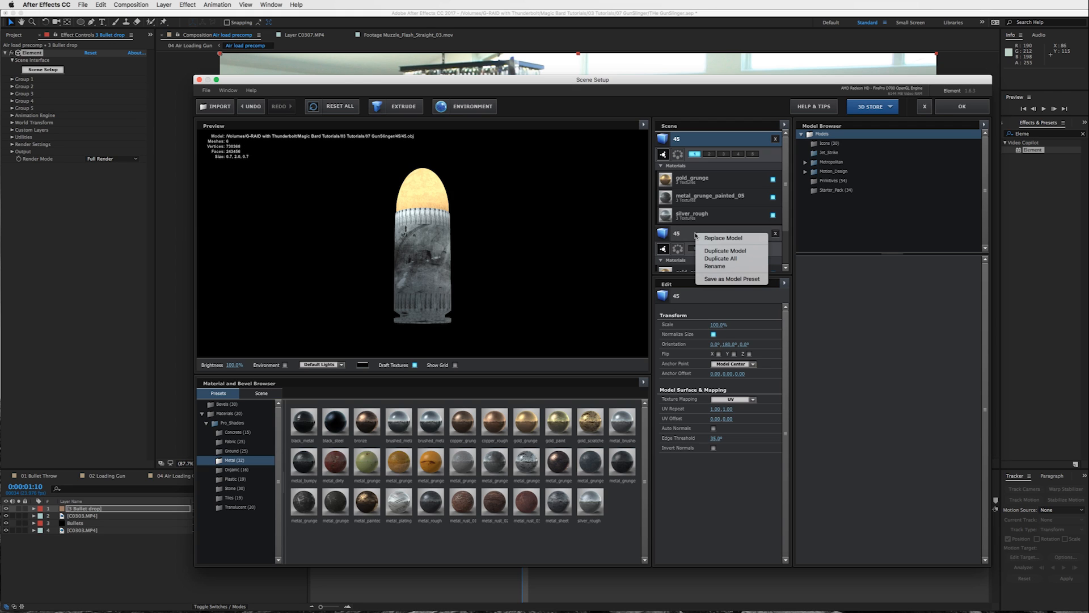
click(713, 249)
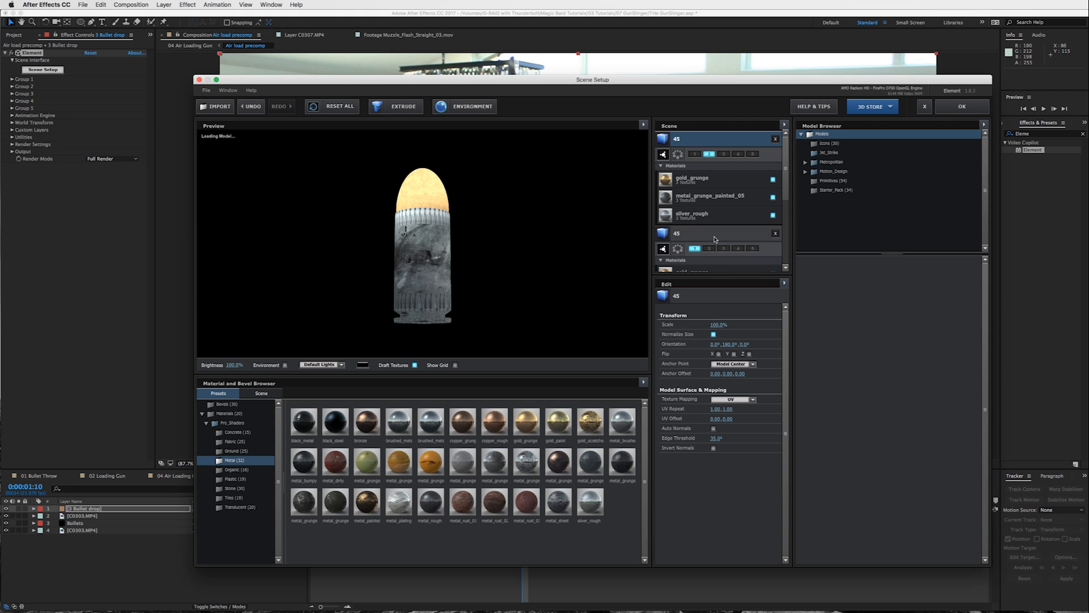
scroll(713, 239, down, 3)
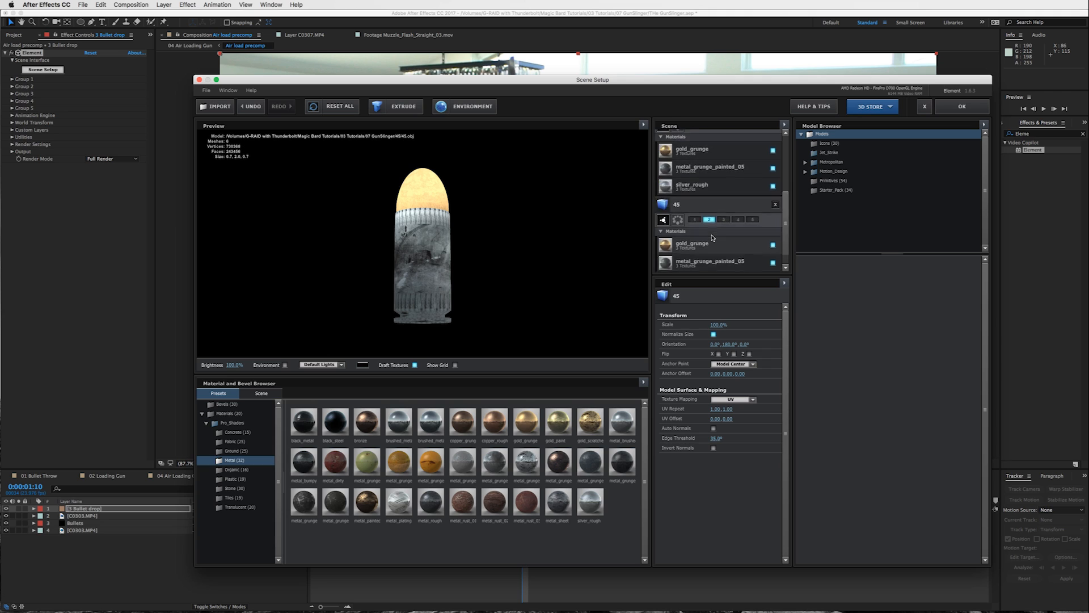
scroll(713, 238, up, 3)
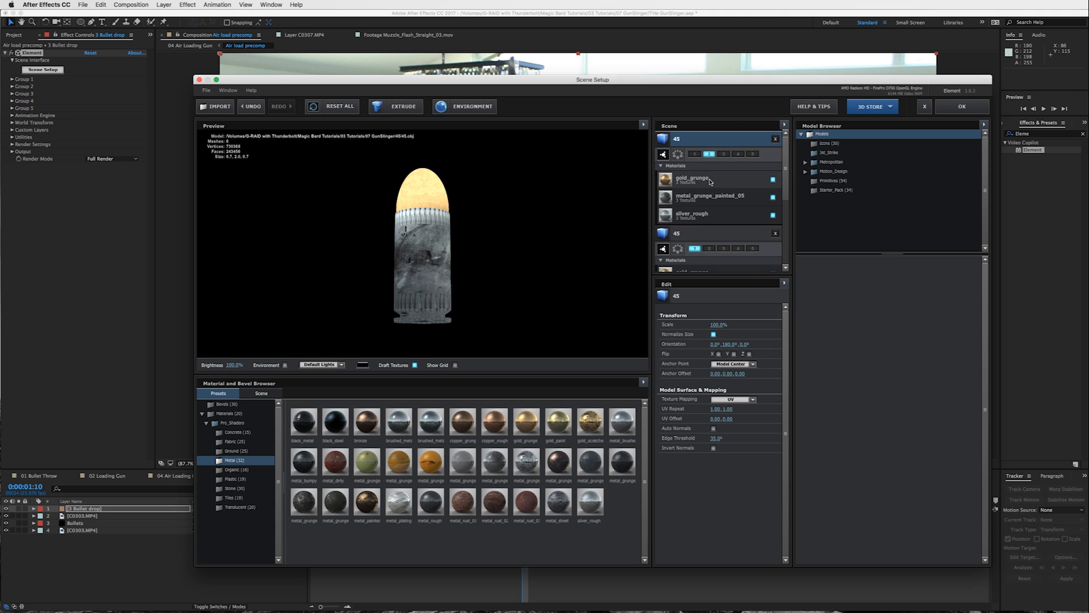
Step: Assign the three bullet models to groups 1, 2 and 3 respectively and accept the Element scene
click(694, 153)
click(708, 154)
scroll(708, 159, down, 1)
click(709, 234)
scroll(708, 227, down, 3)
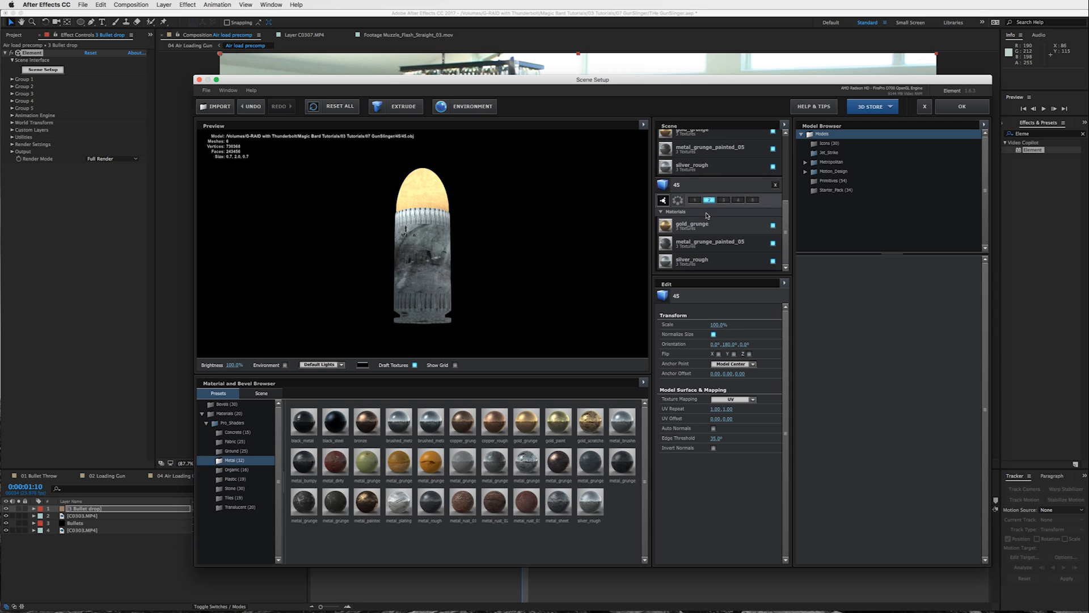
click(723, 200)
scroll(722, 229, up, 3)
scroll(718, 226, up, 4)
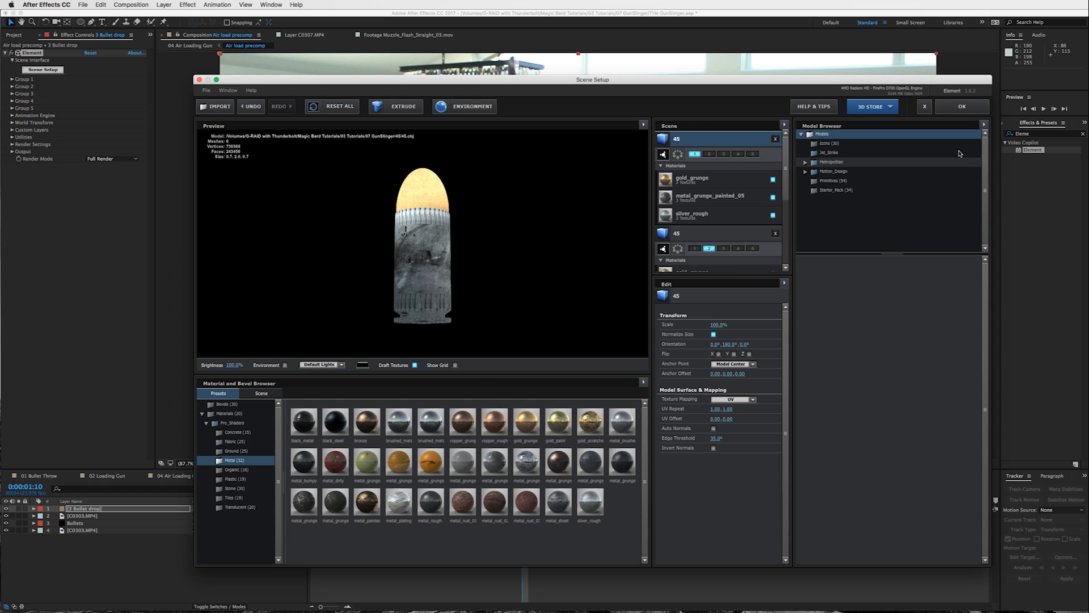
click(964, 109)
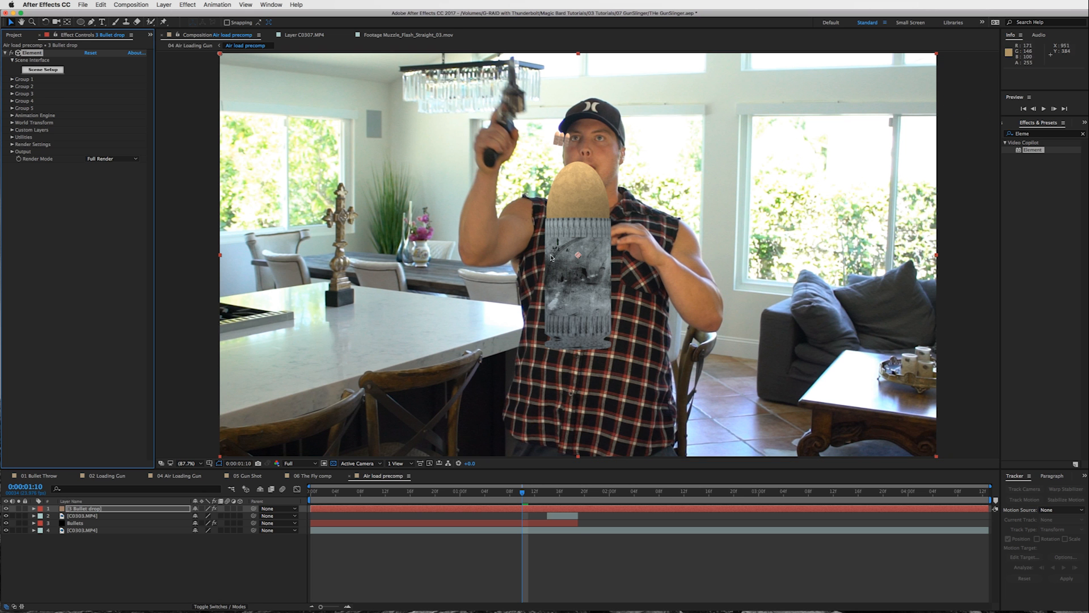
Step: Set the Particle Size in the Particle Look settings of Element's Group 1
click(12, 79)
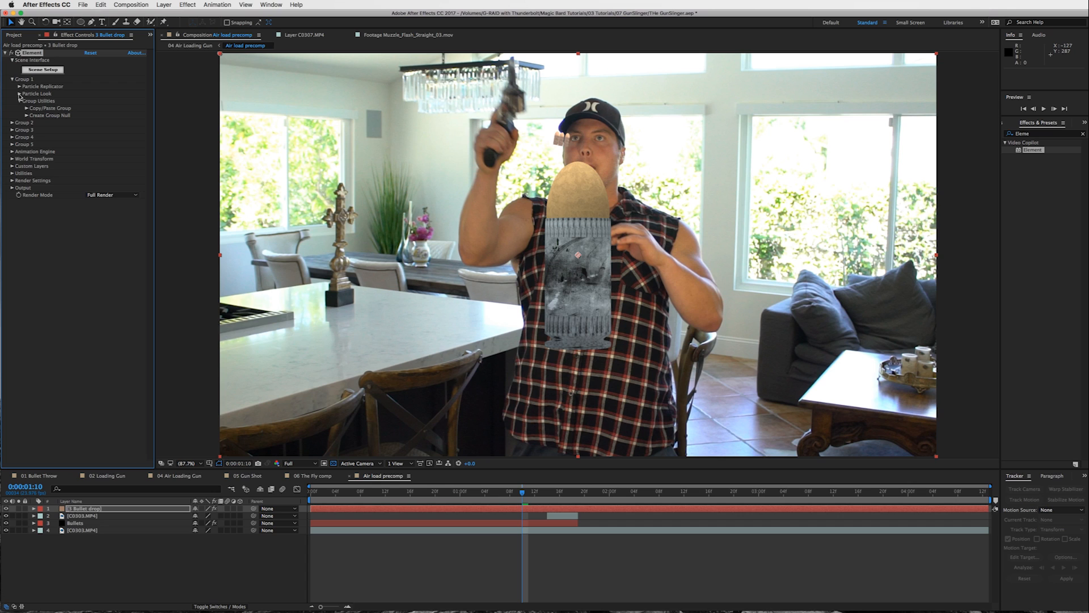
click(19, 93)
click(91, 101)
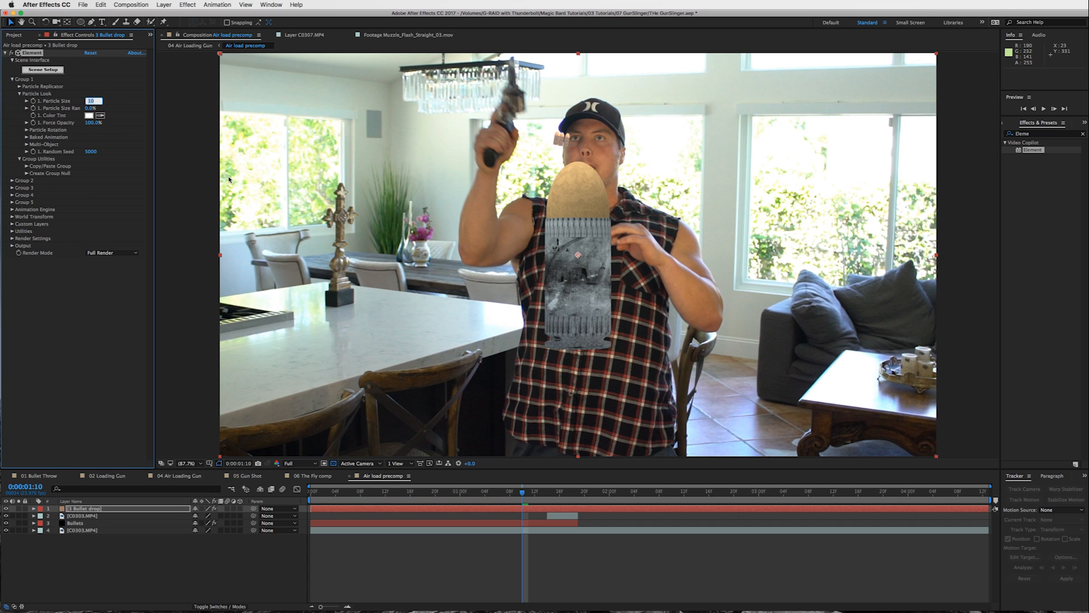
key(Return)
click(13, 80)
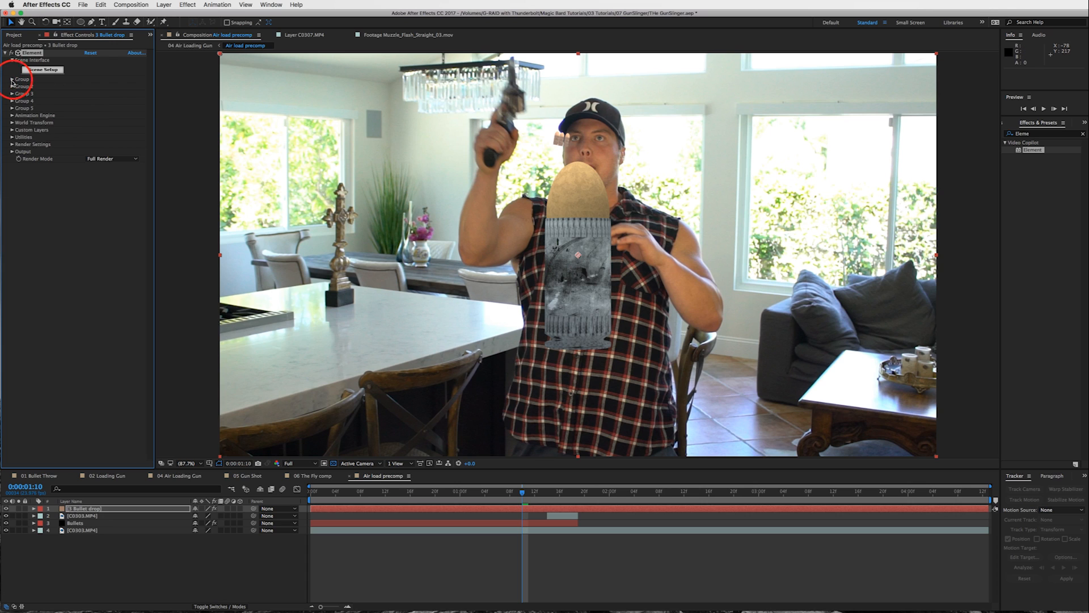
Step: Set the Particle Size of Element's Group 2 to 2
click(12, 87)
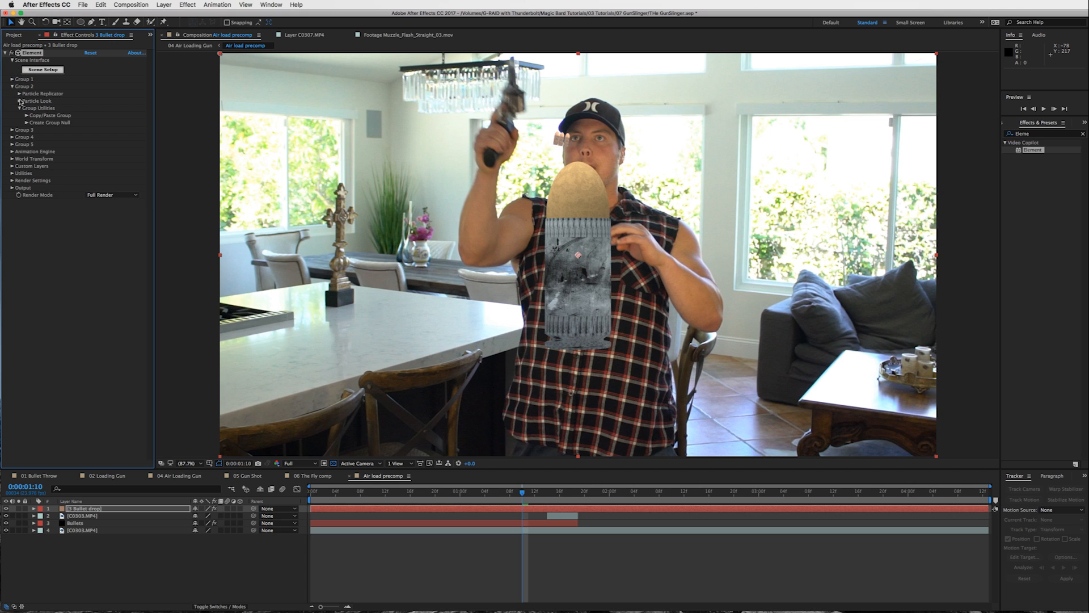
click(19, 101)
click(91, 108)
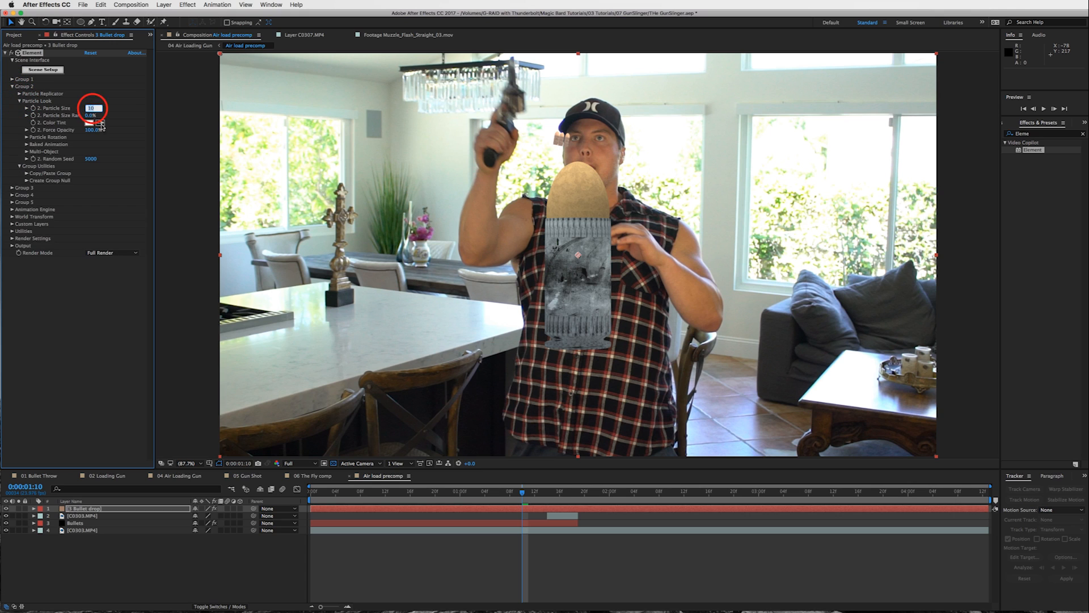
text(2)
key(Return)
Step: Set the Particle Size of Element's Group 3 to 2 in its Particle Look settings
click(12, 188)
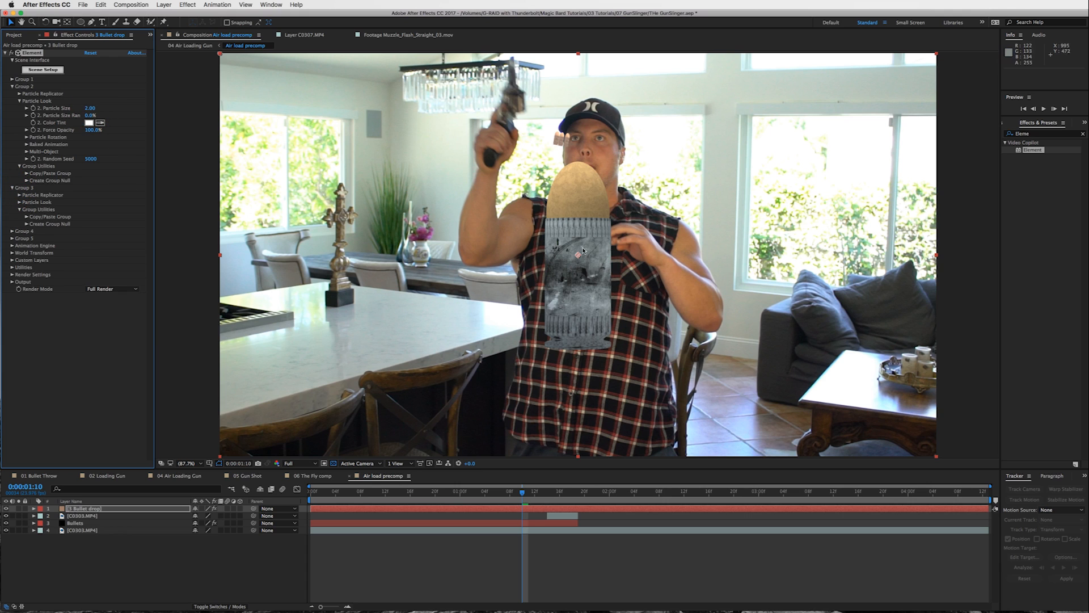
click(20, 195)
click(20, 195)
click(20, 202)
click(93, 210)
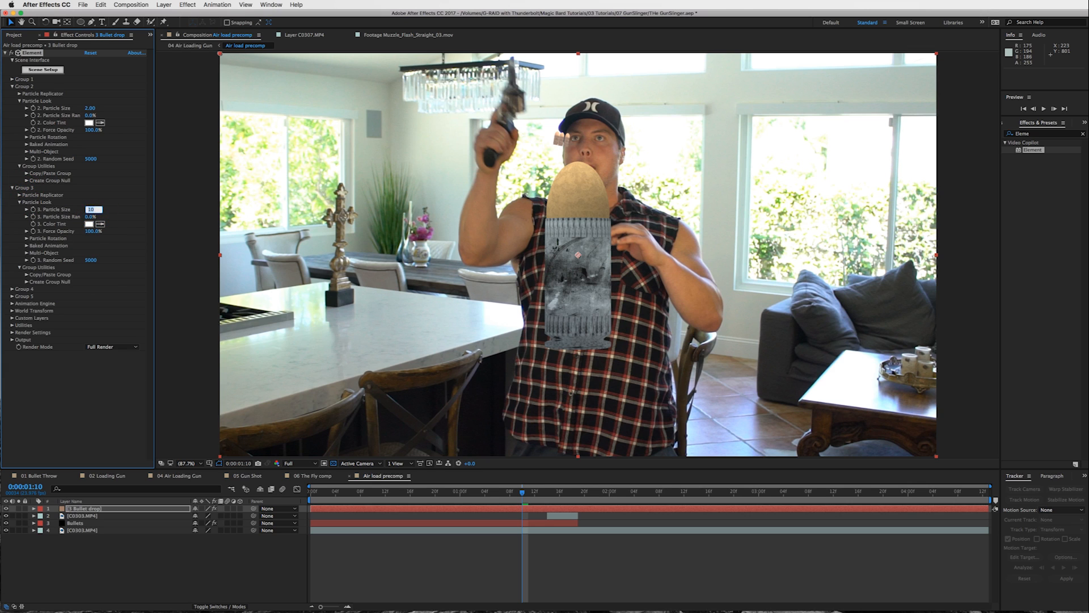
text(2)
key(Return)
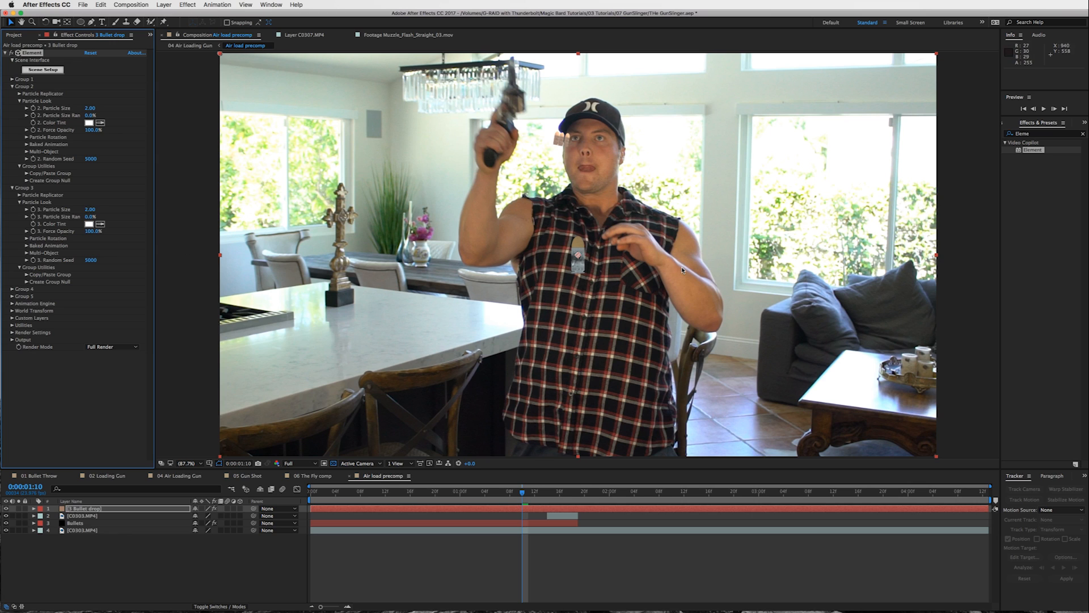
Step: Move the Group 3 bullet sideways by setting its Particle Replicator Position XY to 1005, 540
click(20, 101)
click(20, 144)
click(20, 137)
drag(100, 182, 117, 180)
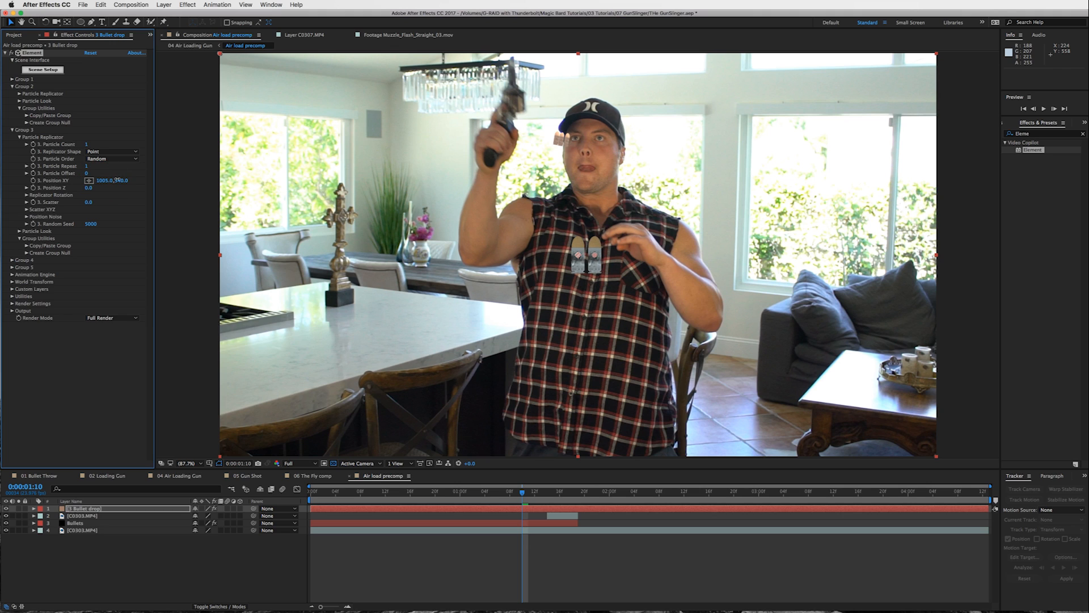
Step: Move the Group 1 bullet to the opposite side by setting its Particle Replicator Position XY to 913, 540
click(14, 131)
click(12, 87)
click(12, 78)
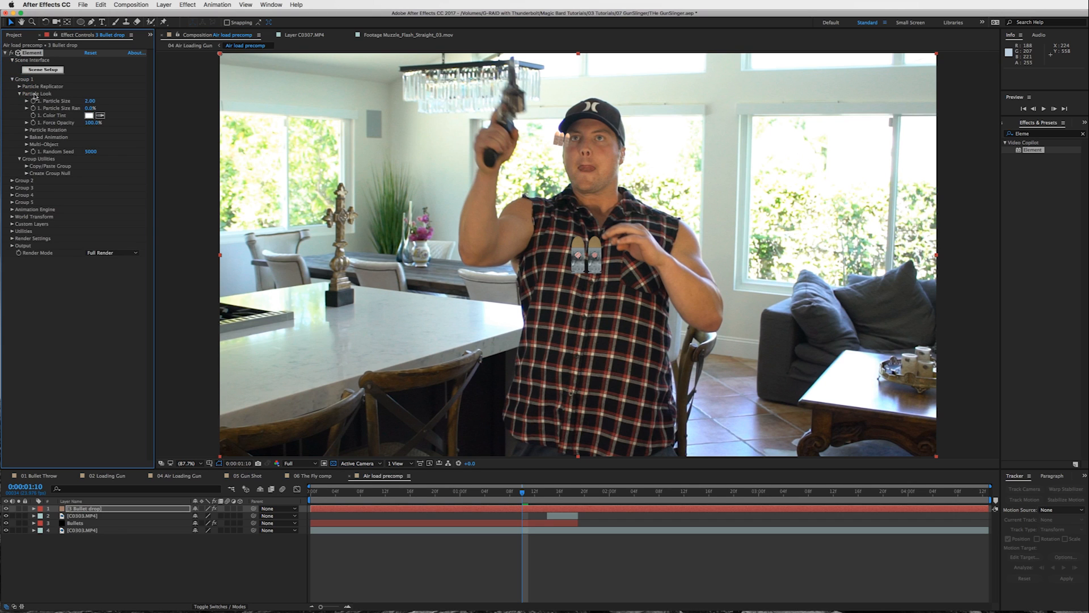
click(20, 94)
click(19, 87)
mouse_move(102, 130)
mouse_down()
mouse_move(116, 130)
mouse_move(87, 130)
mouse_up()
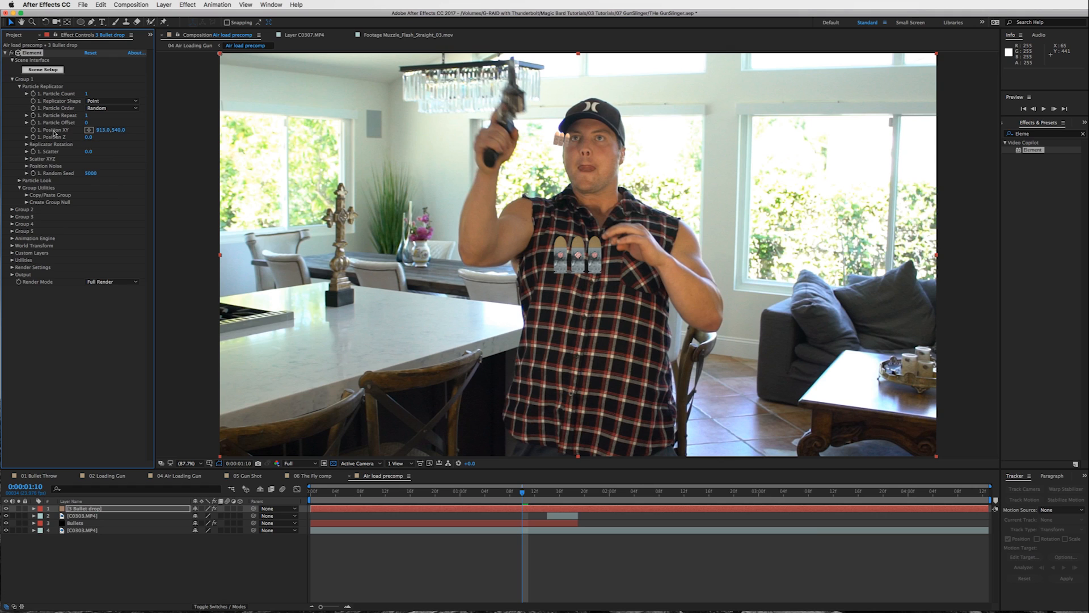
click(19, 87)
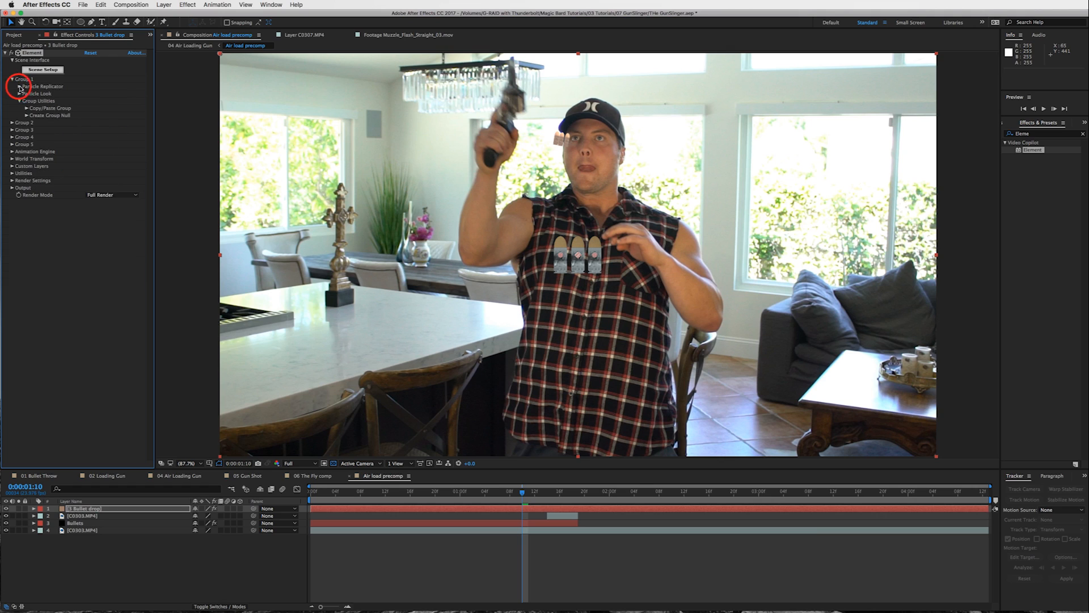
Step: Animate Element's World Position XY from 137, -614 at 0:00:00:16 to 137, -208 at 0:00:01:14
click(12, 160)
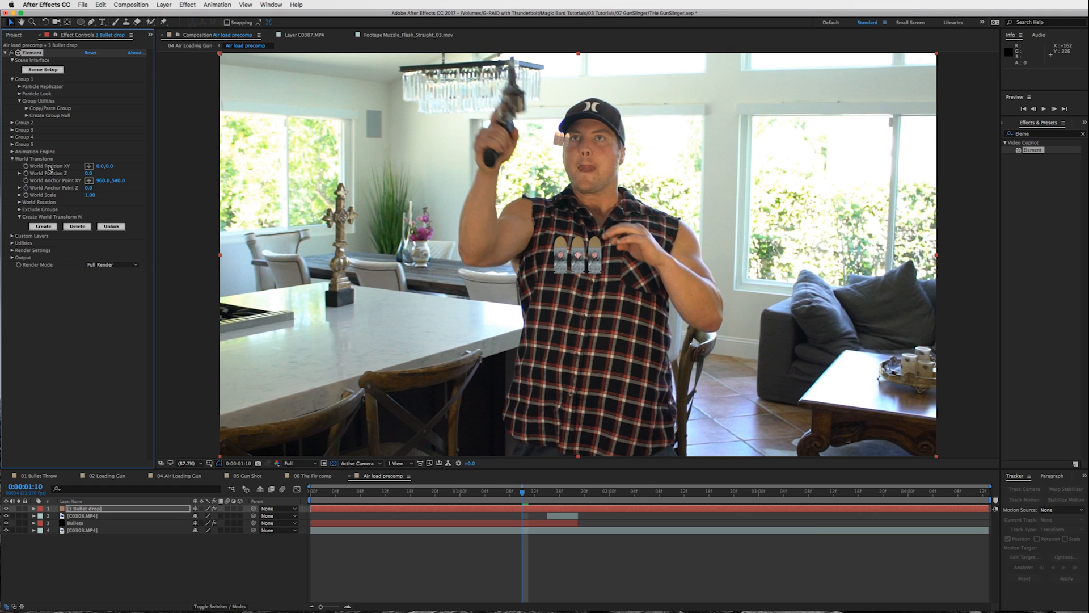
drag(110, 166, 109, 166)
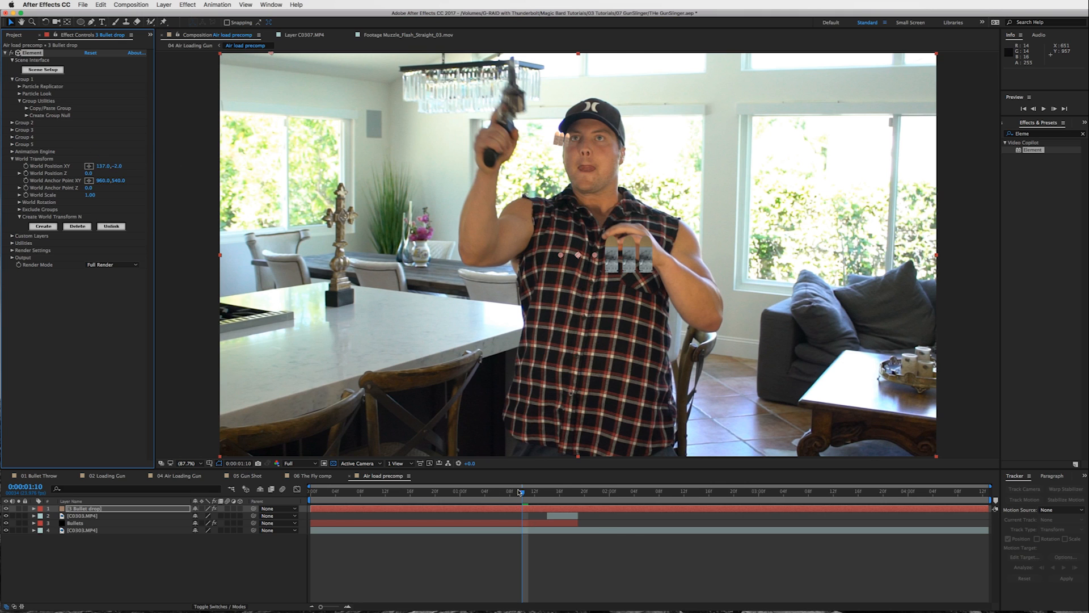
drag(520, 492, 410, 491)
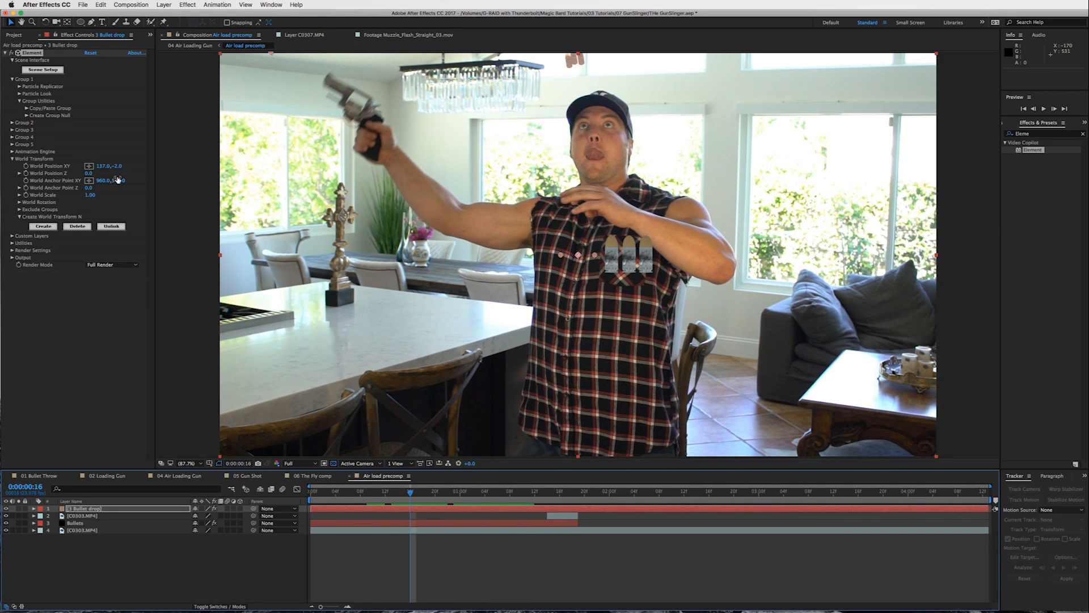
drag(115, 166, 5, 173)
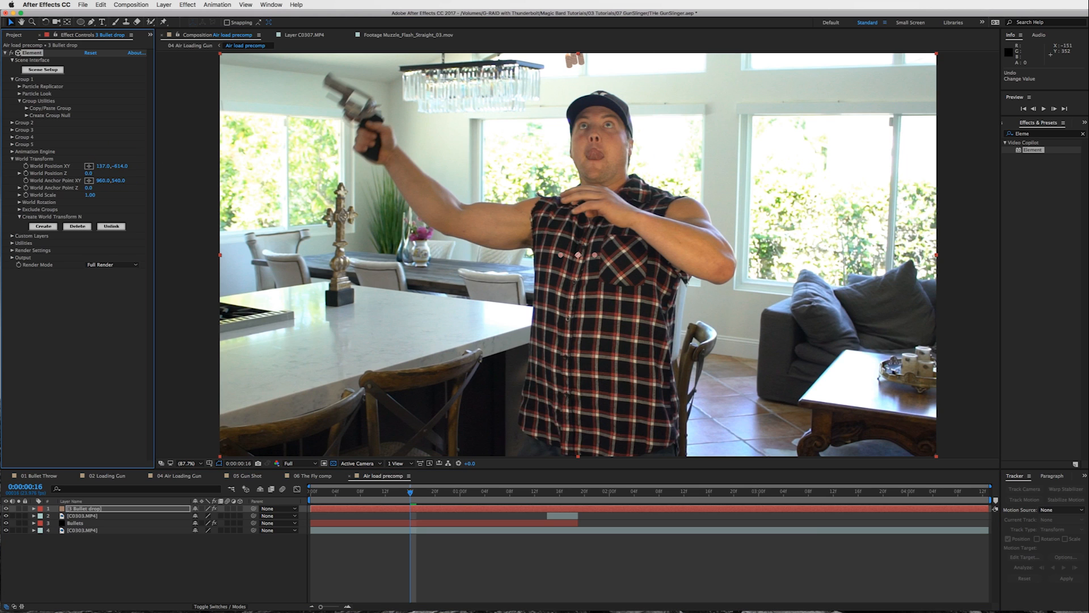
click(25, 166)
drag(410, 492, 547, 492)
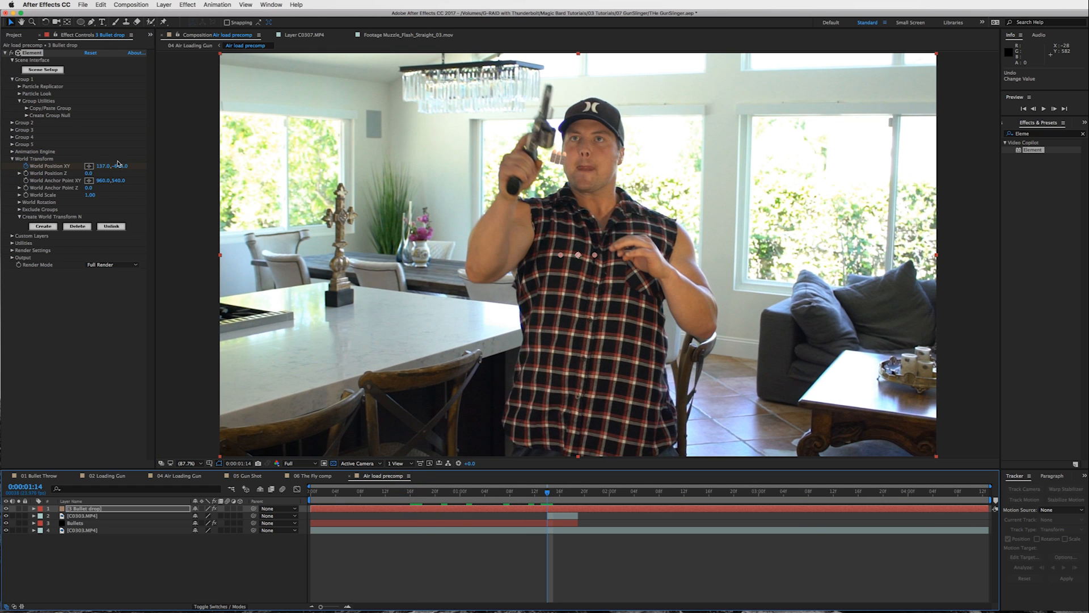
drag(118, 166, 287, 170)
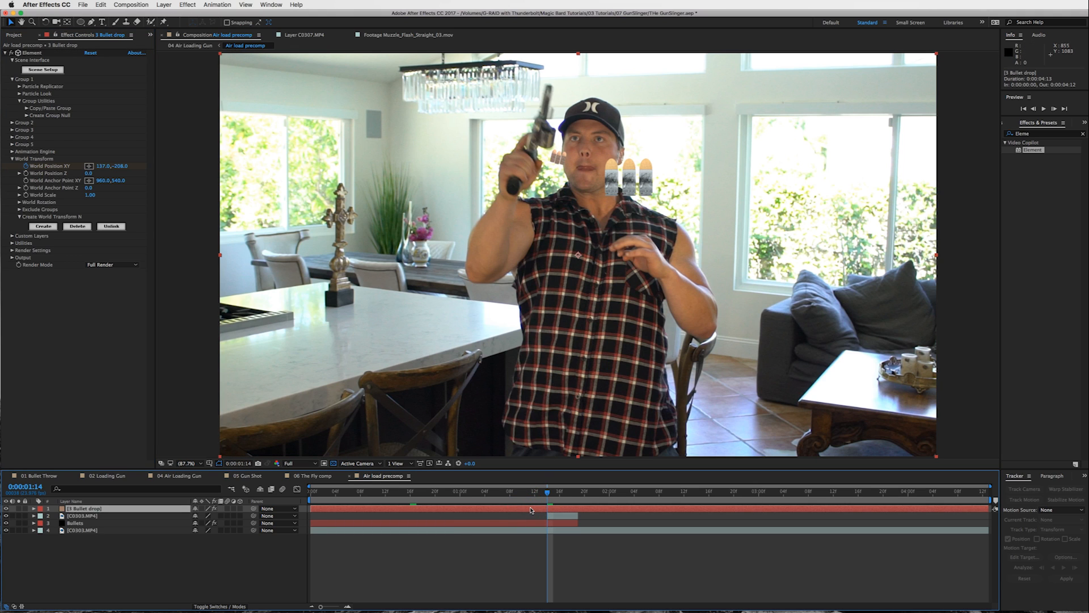
Step: Delete the 3 Bullet drop layer and select the existing Bullets layer
key(Delete)
click(527, 516)
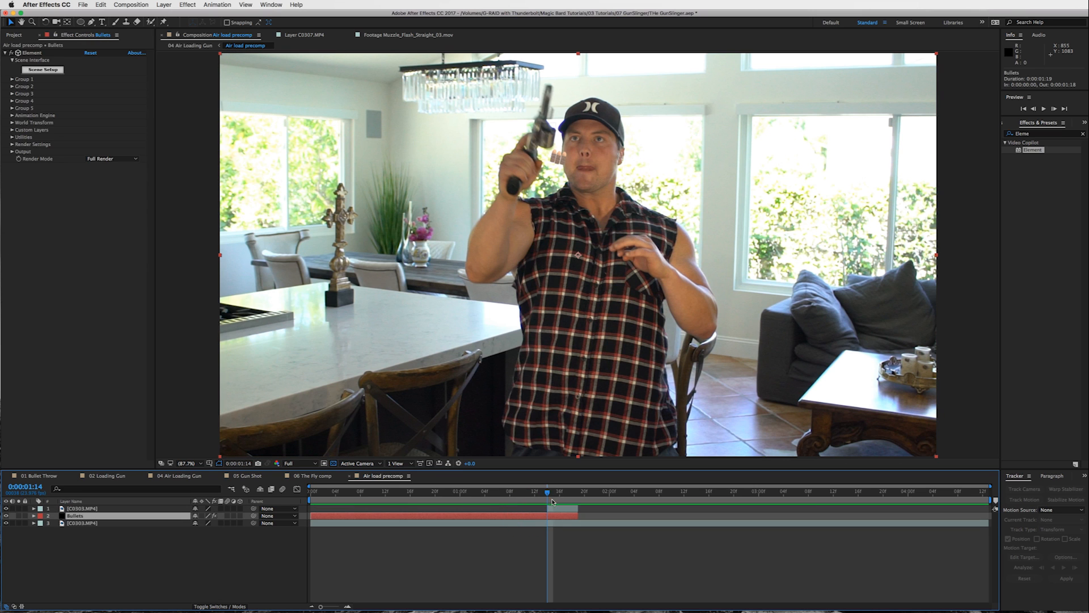
mouse_move(547, 493)
mouse_down()
mouse_move(467, 491)
mouse_move(528, 491)
mouse_up()
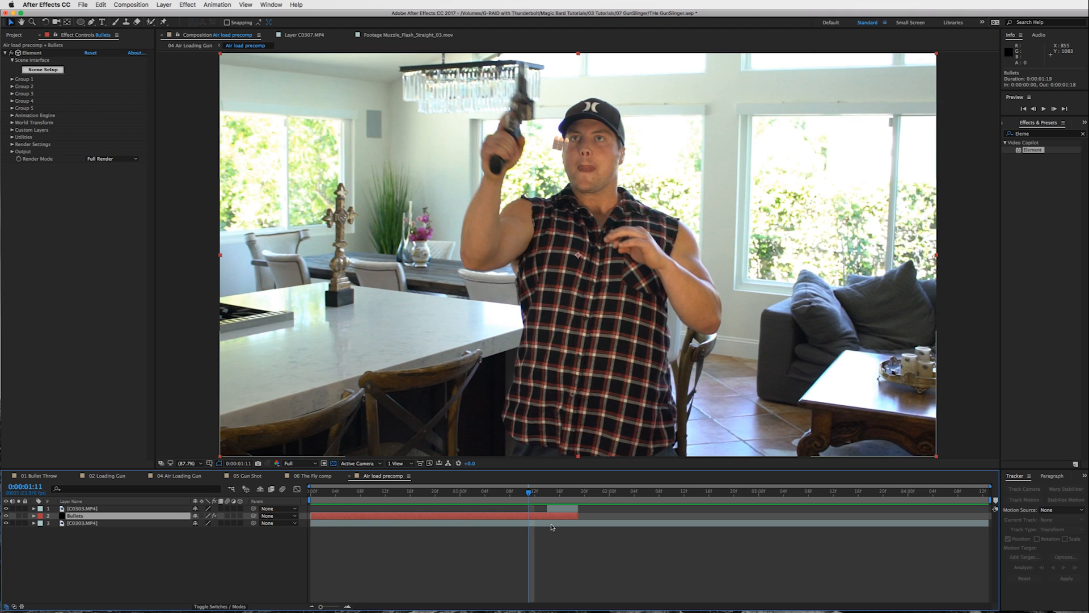
Step: Duplicate the full-length C0303.MP4 layer and place the copy at the top of the layer stack, going to 0:00:01:14
click(550, 526)
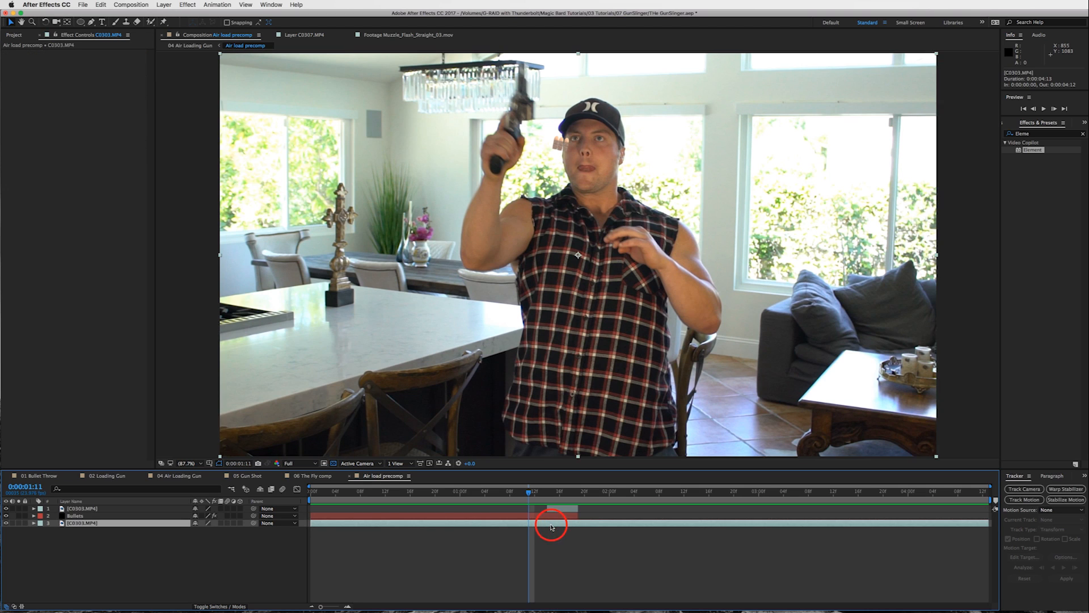
click(510, 523)
key(super+d)
drag(529, 492, 548, 496)
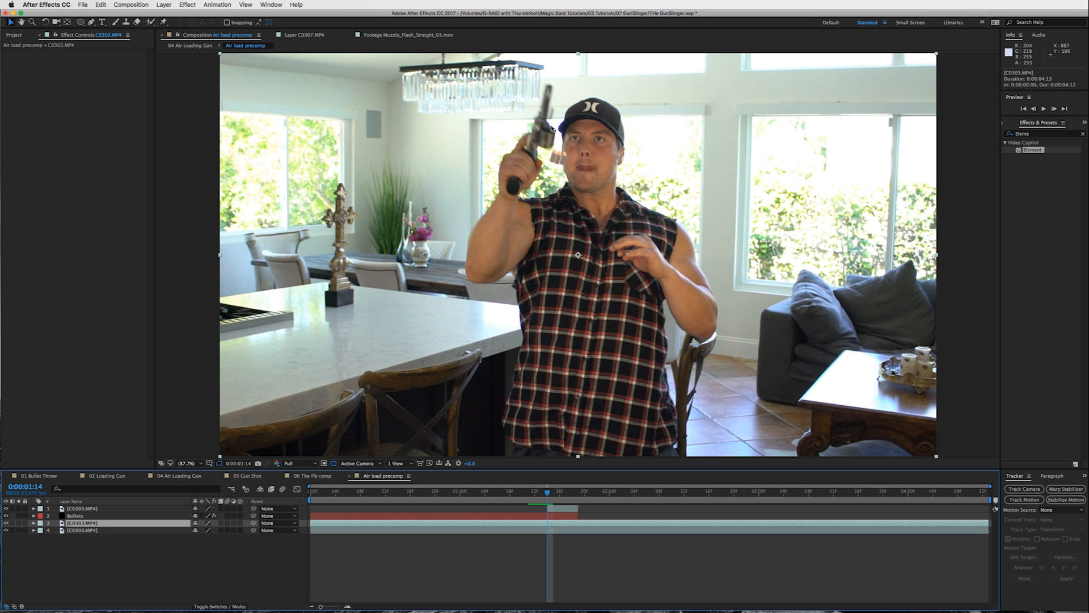
key(period)
key(period)
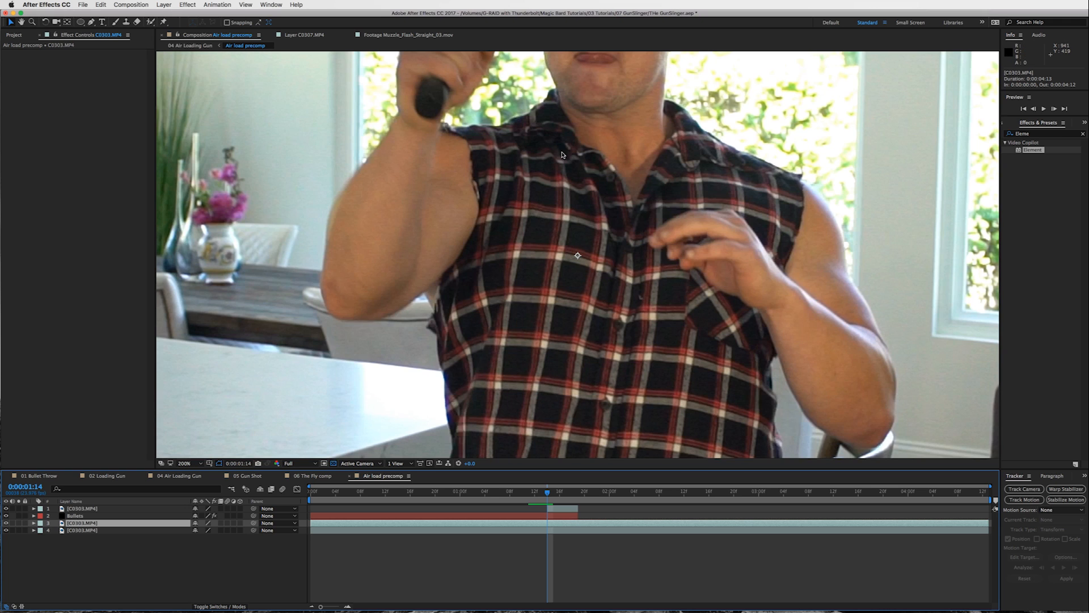
scroll(578, 141, up, 5)
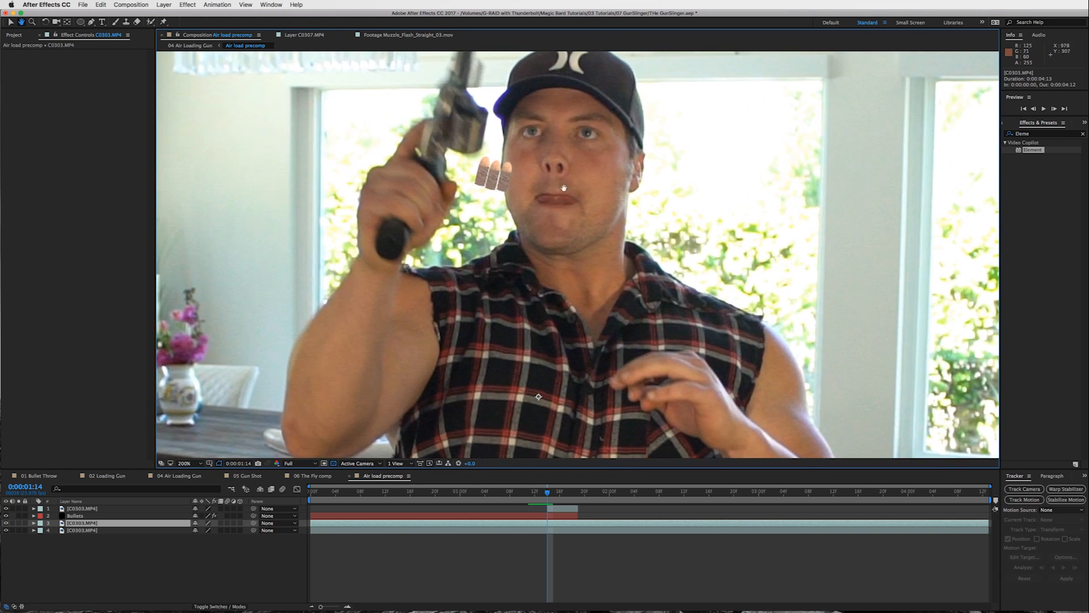
click(544, 523)
drag(93, 524, 118, 511)
click(573, 509)
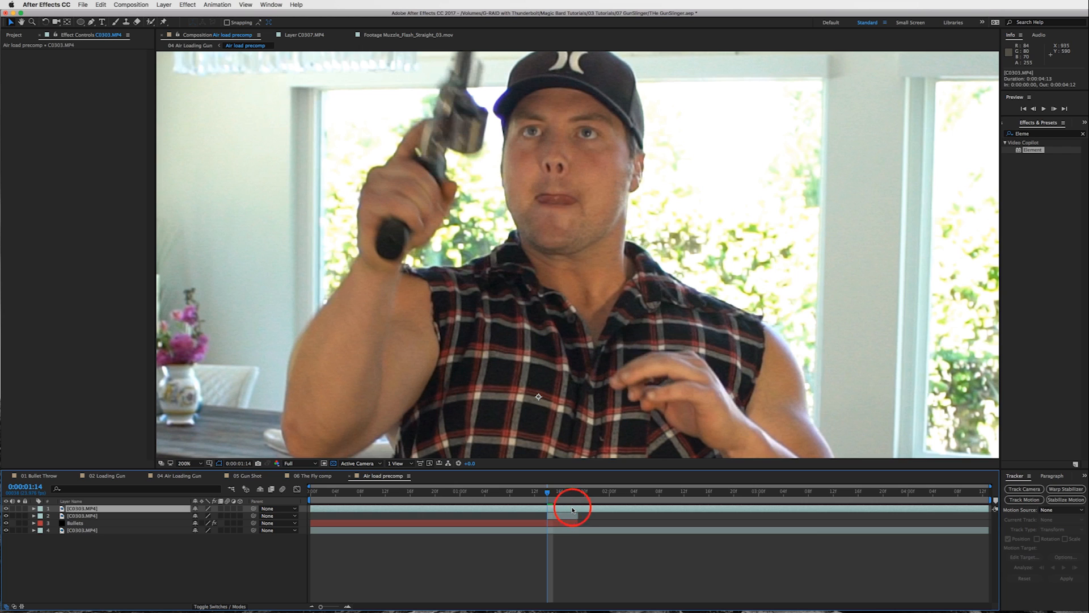
Step: Draw a closed Pen mask around the revolver's cylinder and frame on the top C0303.MP4 copy
click(91, 22)
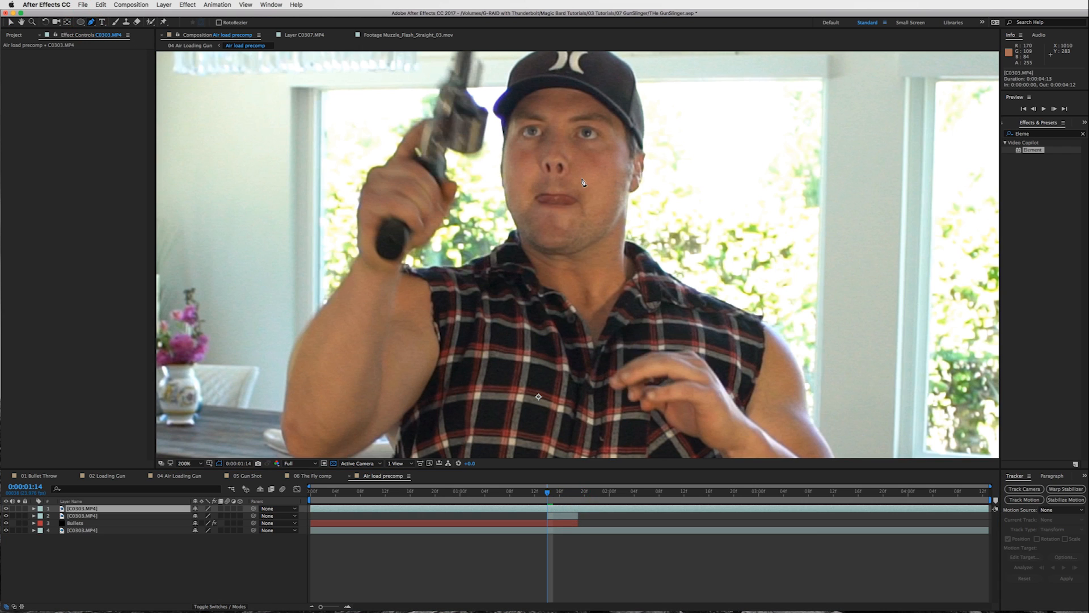
click(447, 148)
click(480, 148)
click(487, 113)
click(466, 102)
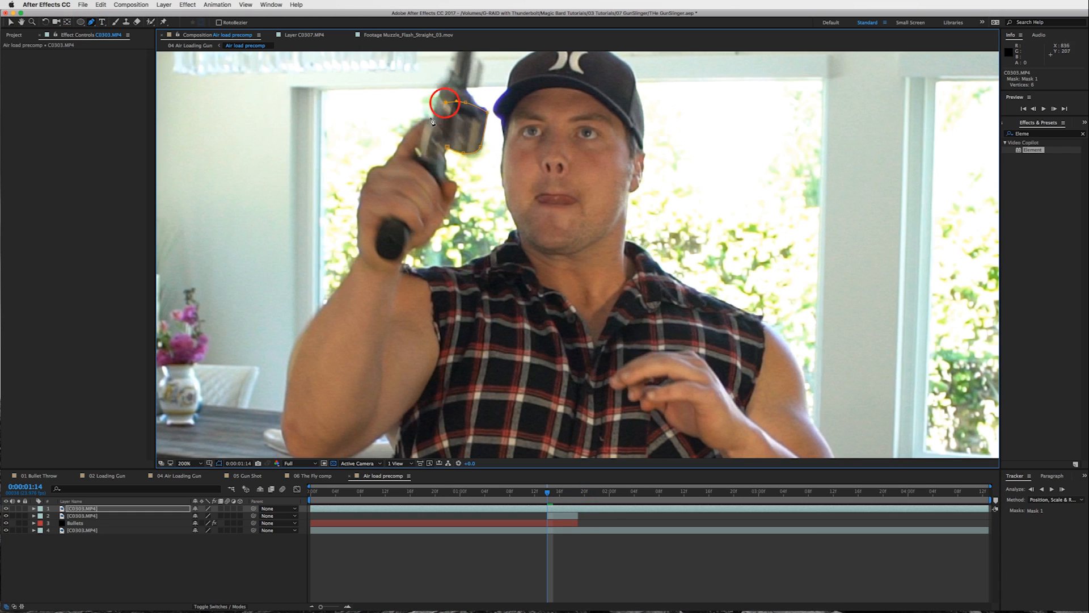
click(446, 102)
click(427, 181)
click(447, 147)
Step: Trim the masked C0303.MP4 copy so it spans from 0:00:01:14 to 0:00:01:18
key(v)
drag(311, 508, 547, 509)
drag(989, 508, 579, 515)
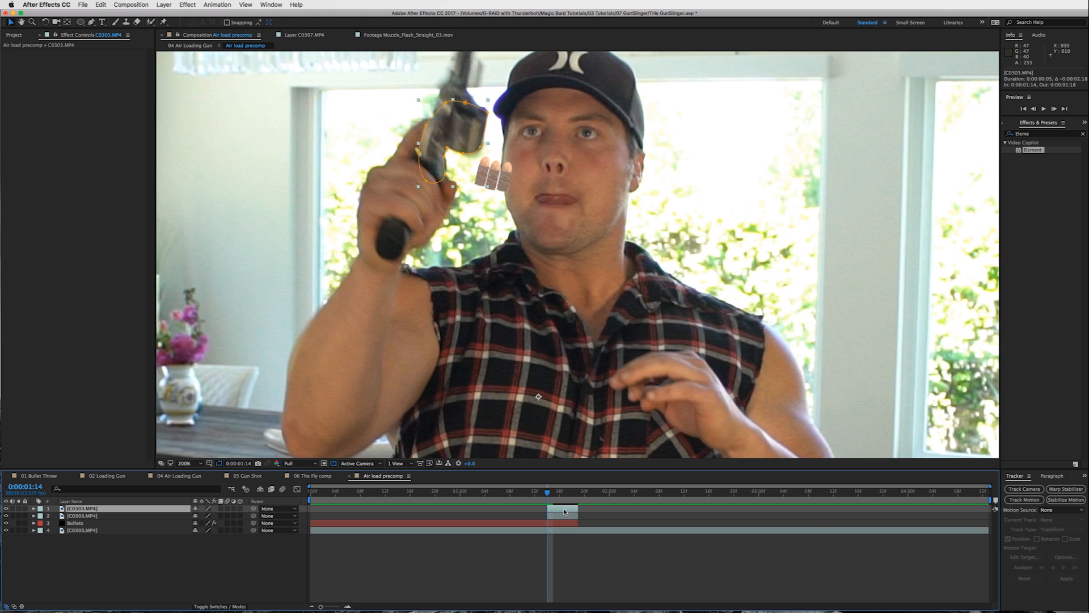
Step: Delete the newly masked C0303.MP4 copy, keeping the previously masked clip above the Bullets layer
click(570, 508)
click(571, 510)
key(Delete)
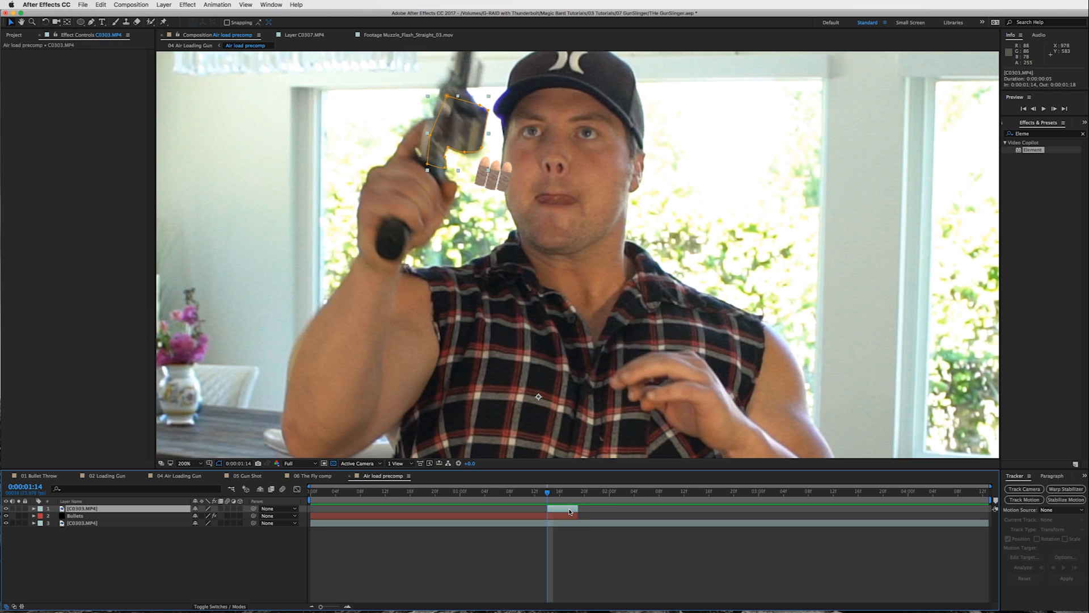
Step: Reveal the Mask Path keyframes of the top C0303.MP4 clip and examine frame by frame how the mask follows the revolver's cylinder
key(m)
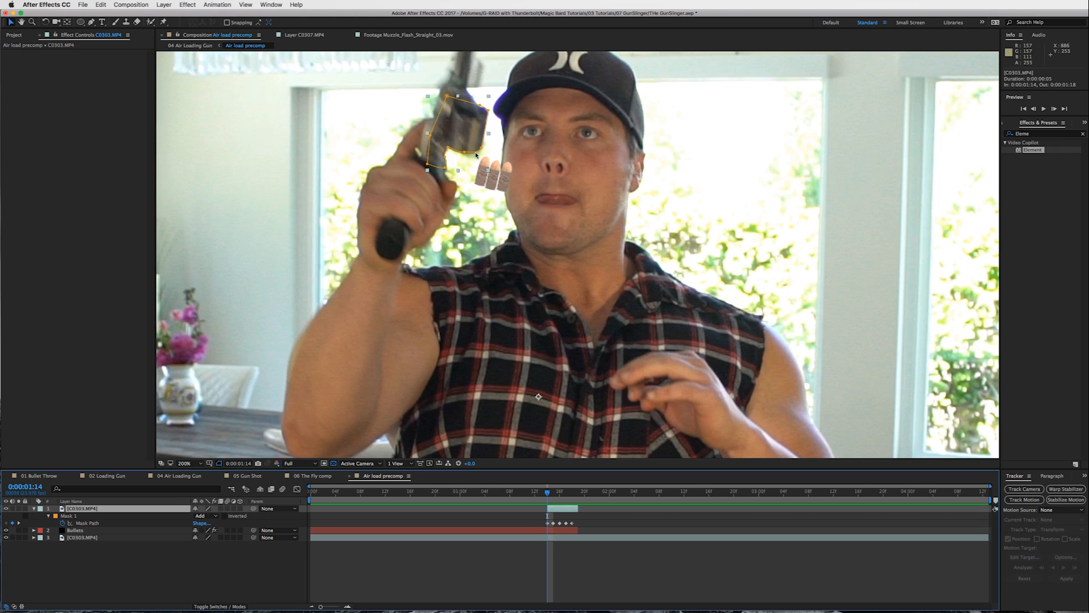
key(Page_Down)
key(Page_Down)
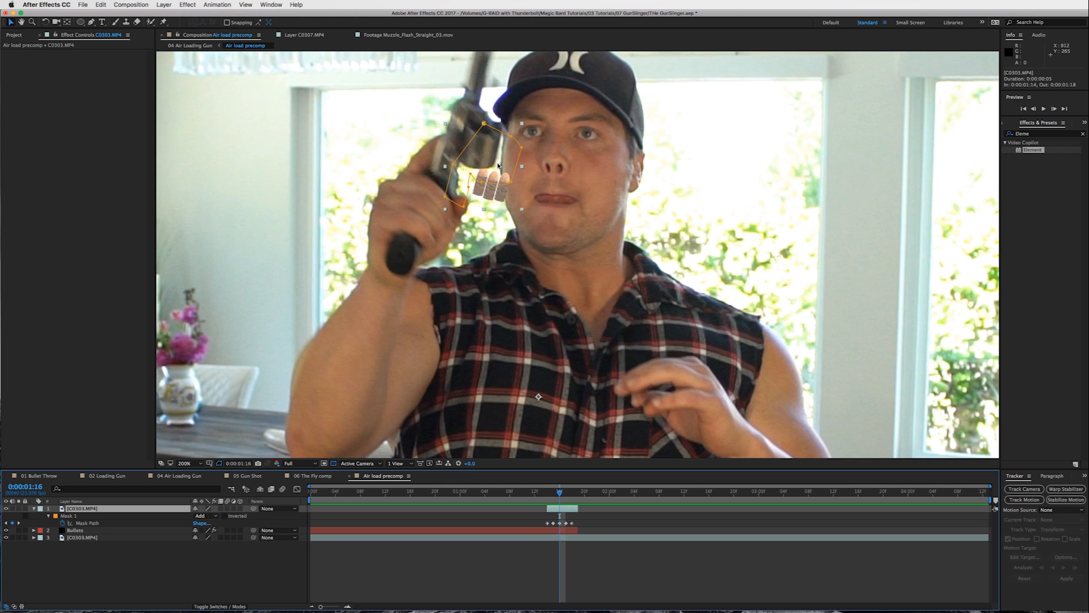
key(Page_Down)
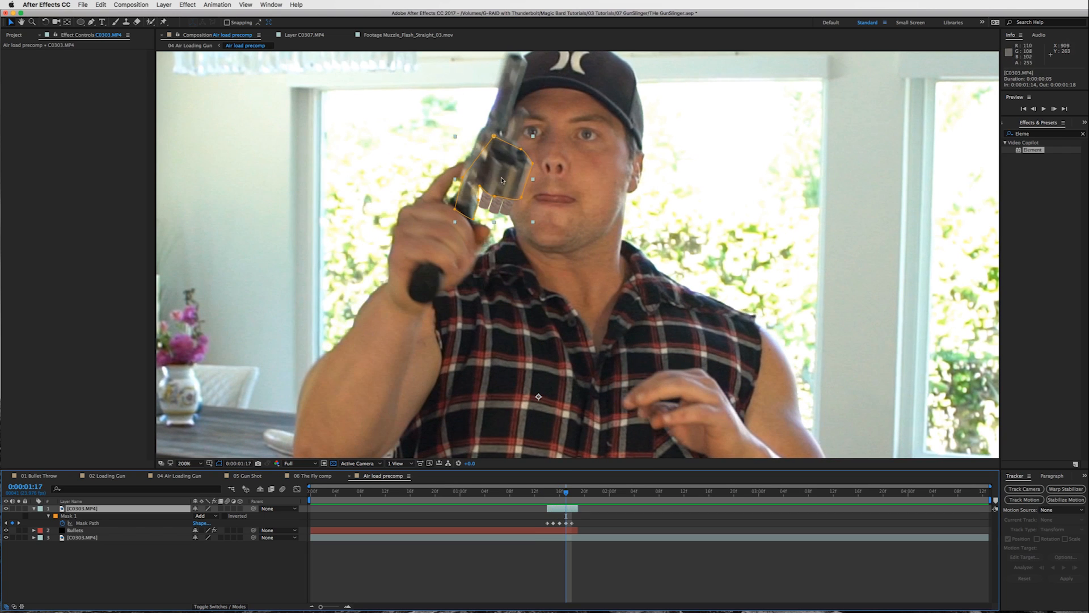
key(Page_Down)
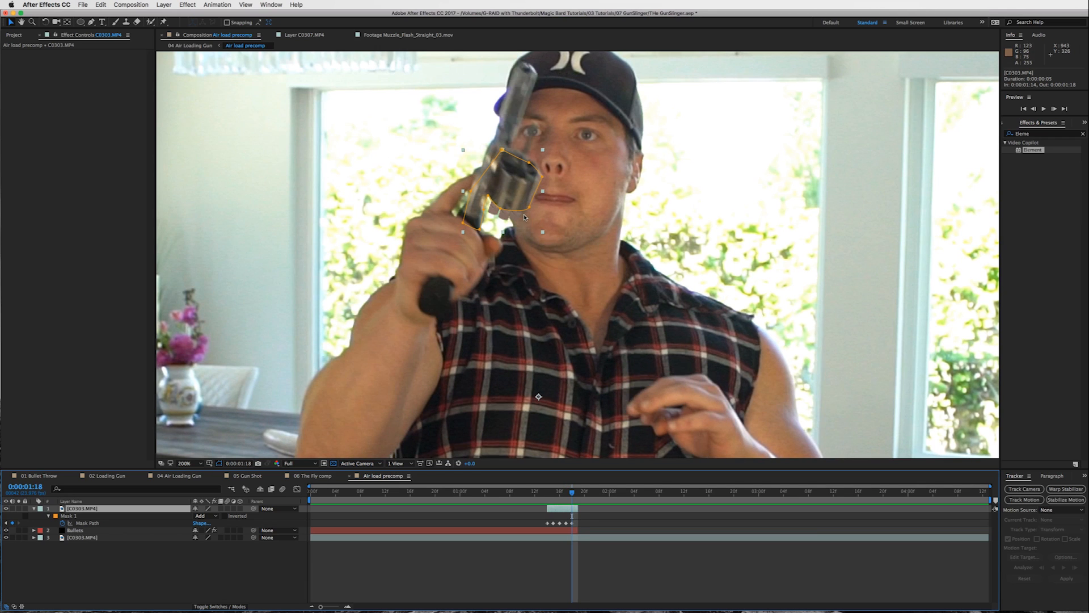
key(Page_Down)
key(Page_Up)
key(Page_Up)
key(Page_Up)
key(Page_Up)
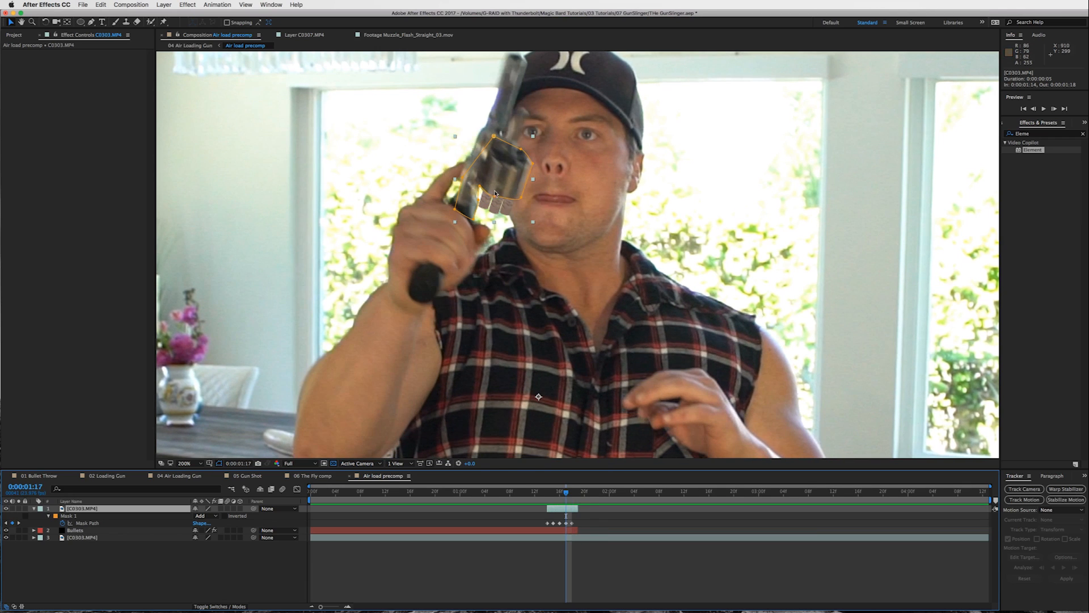
key(Page_Down)
key(Page_Down)
key(Page_Down)
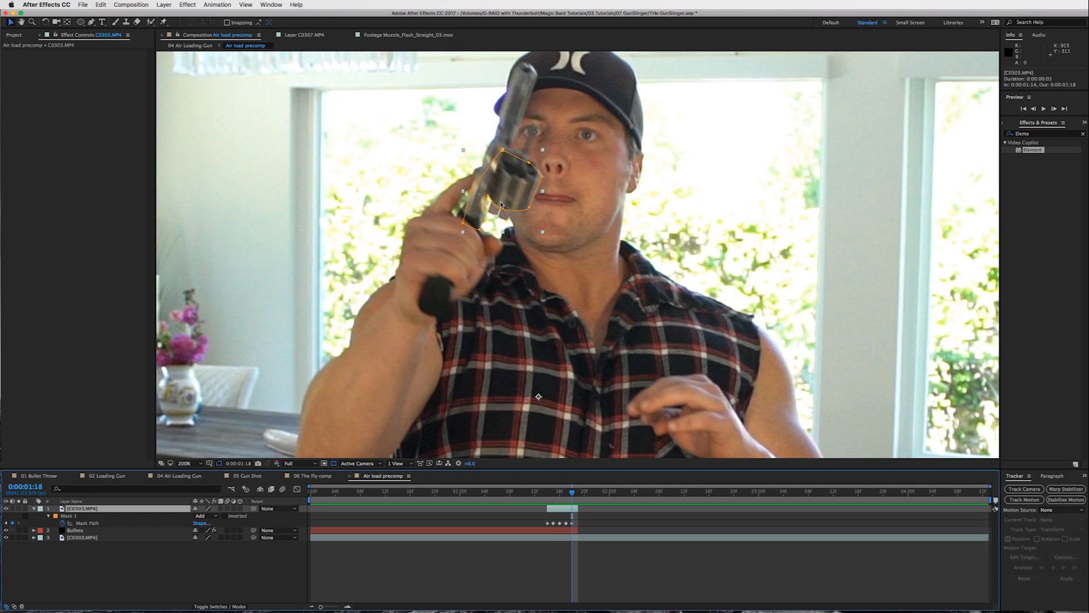
key(Page_Up)
key(Page_Up)
key(Page_Up)
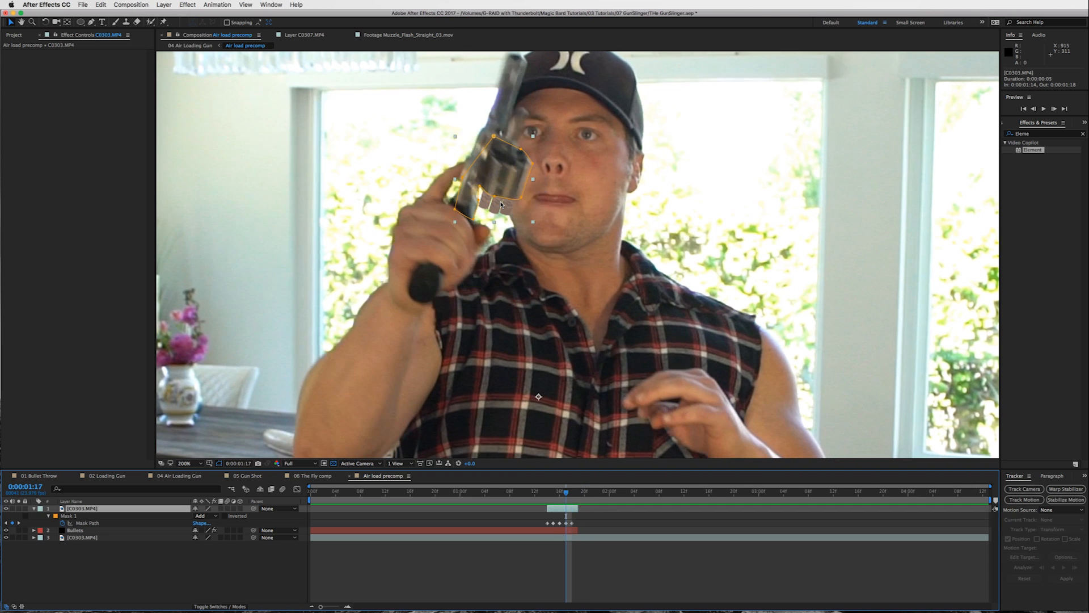
Step: Step through the frames from about 0:00:01:09 to 0:00:01:16 to examine how the bullets drop behind the masked cylinder
key(Page_Up)
key(Page_Up)
key(Page_Up)
key(Page_Up)
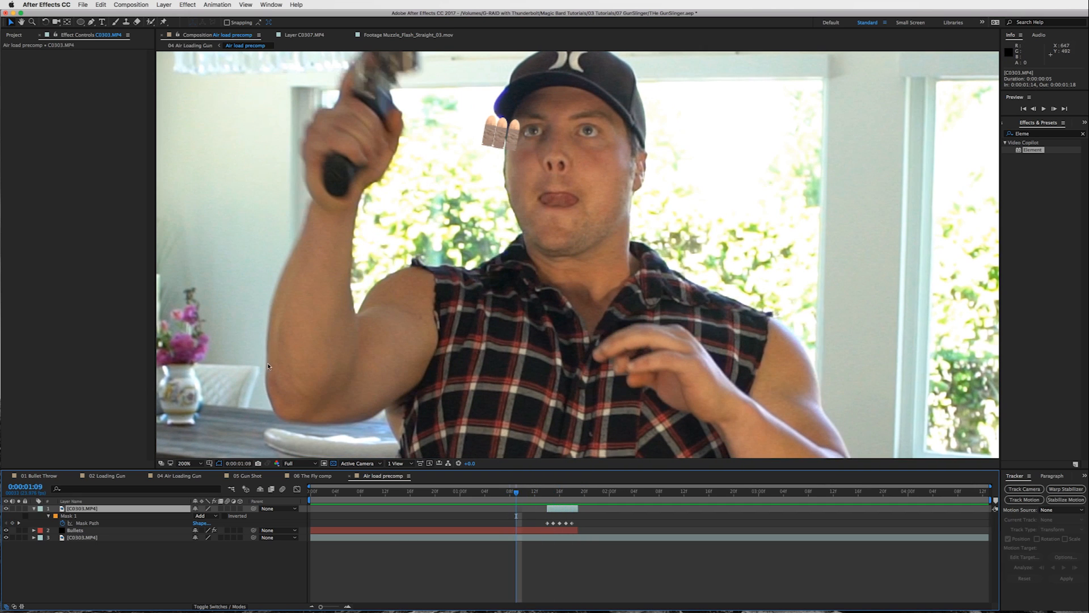
key(Page_Down)
key(Page_Down)
key(Page_Down)
key(Page_Down)
key(Page_Down)
key(Page_Down)
key(Page_Down)
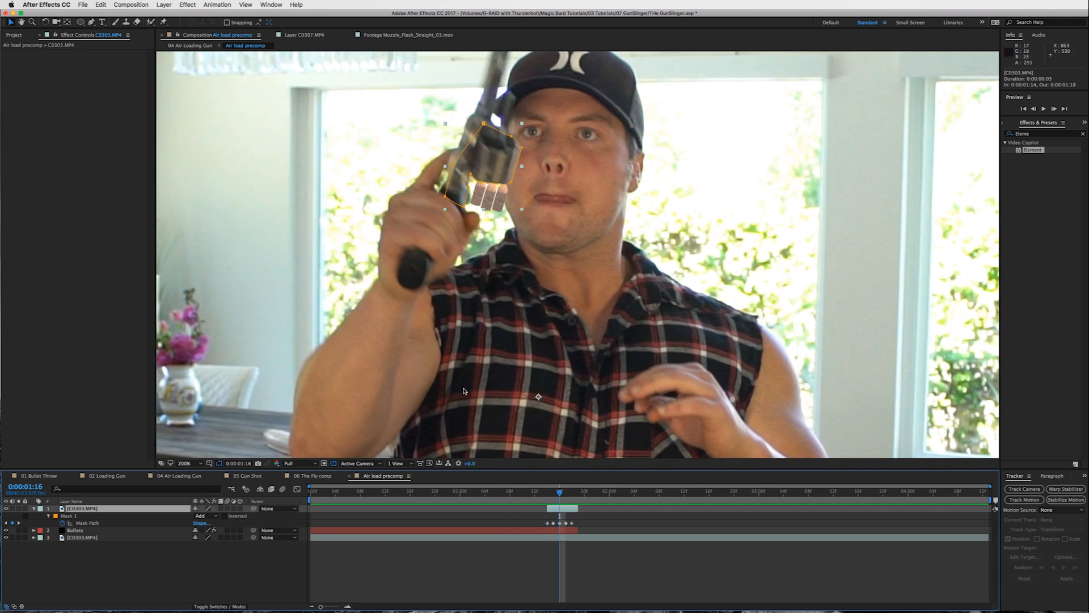
key(Page_Up)
key(Page_Up)
key(Page_Up)
key(Page_Up)
key(Page_Up)
key(Page_Up)
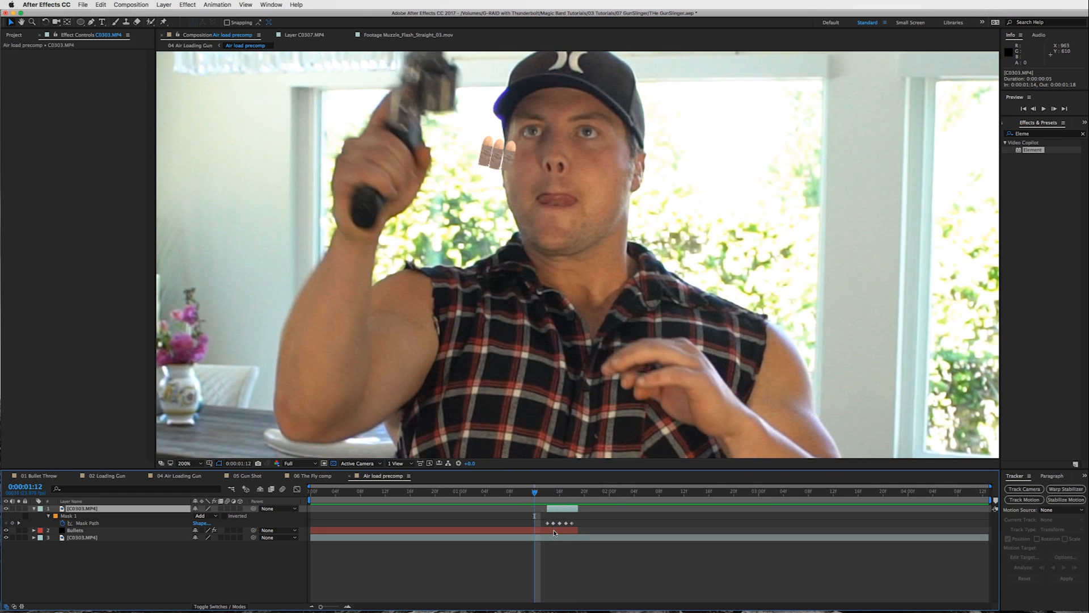
Step: Select the Bullets layer and fit the whole composition in the viewer
click(507, 533)
click(185, 463)
click(189, 471)
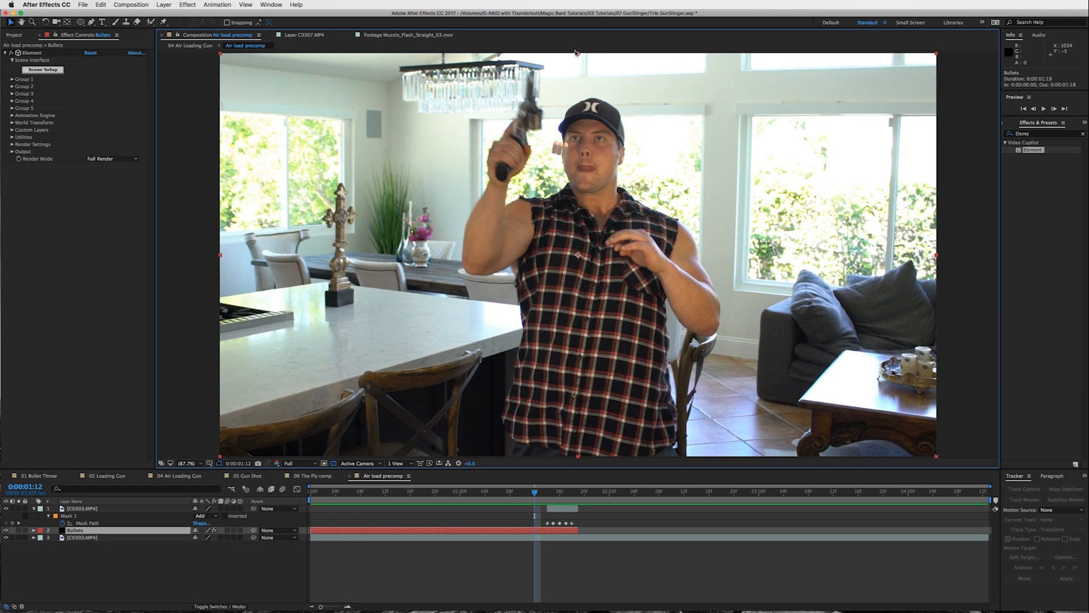
Step: Scrub through the rest of the air-loading shot, and open the 06 The Fly comp to preview its opening frames
click(557, 508)
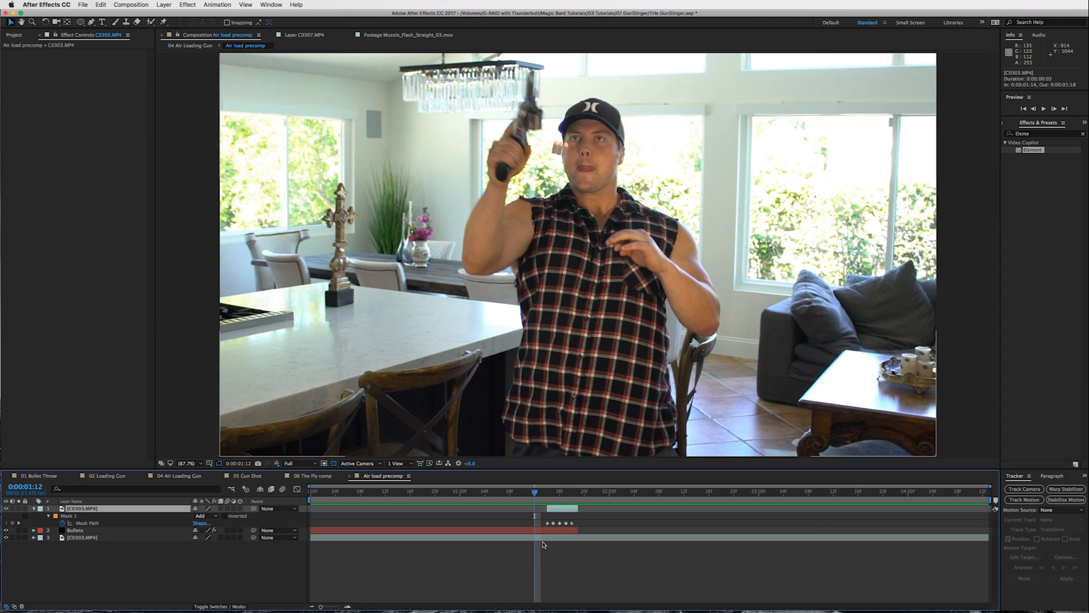
drag(535, 490, 897, 487)
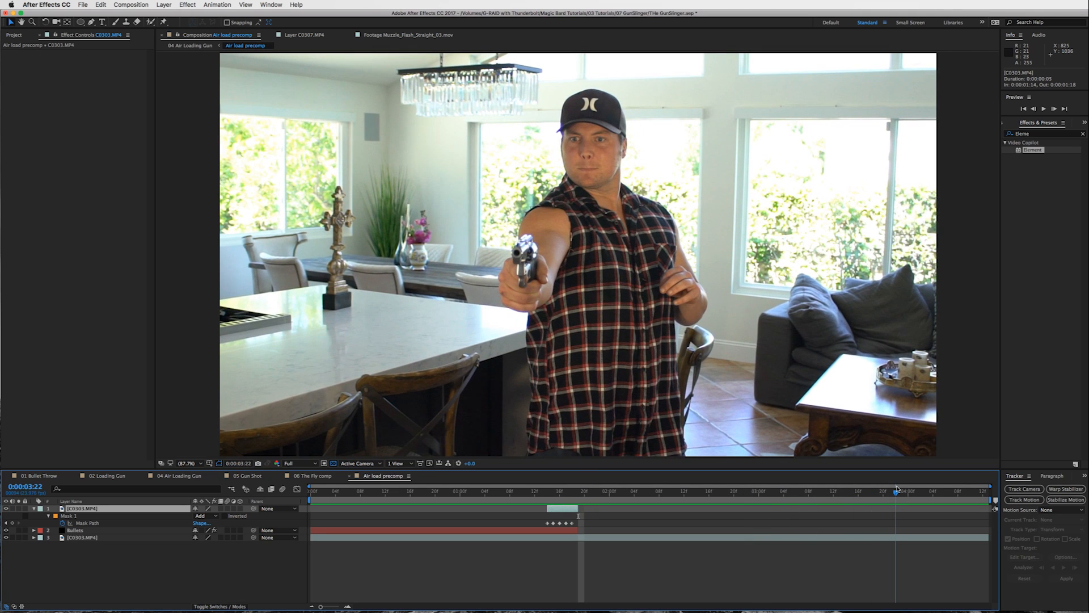
click(315, 476)
drag(379, 492, 327, 492)
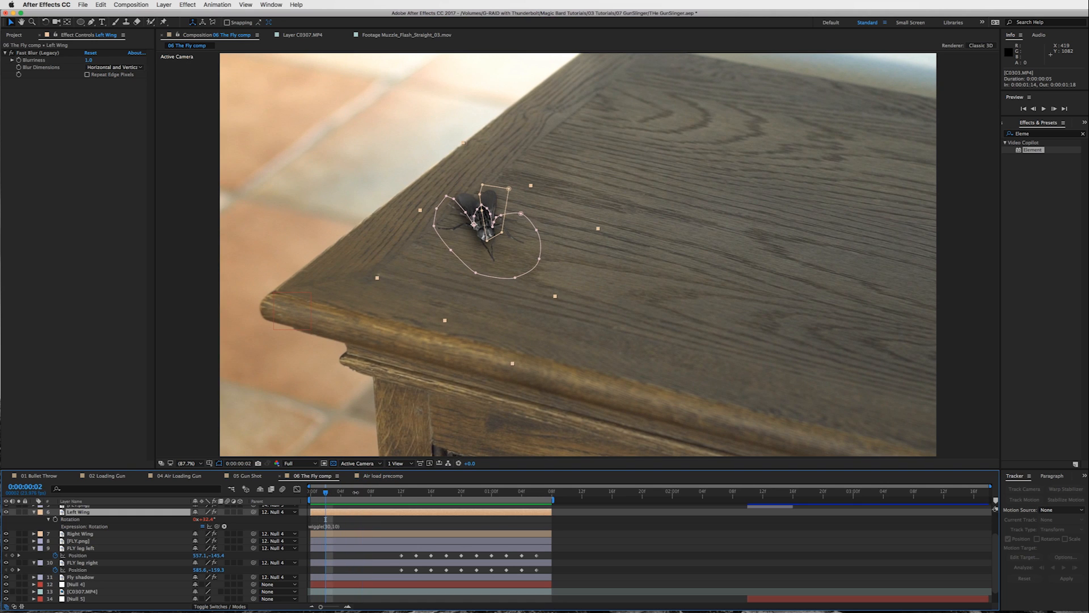
click(589, 524)
click(564, 509)
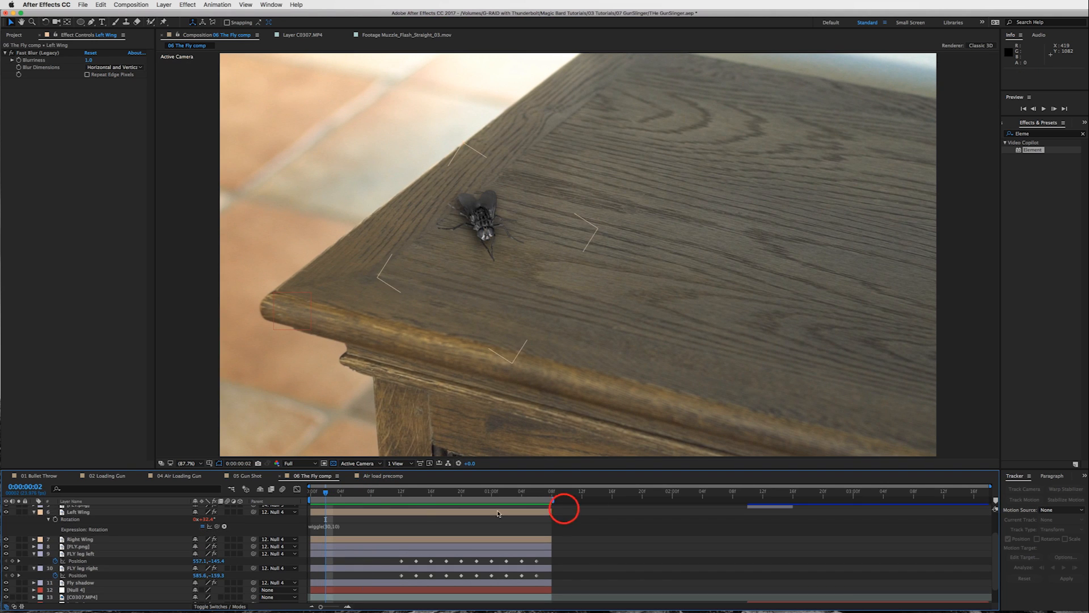
drag(334, 493, 424, 493)
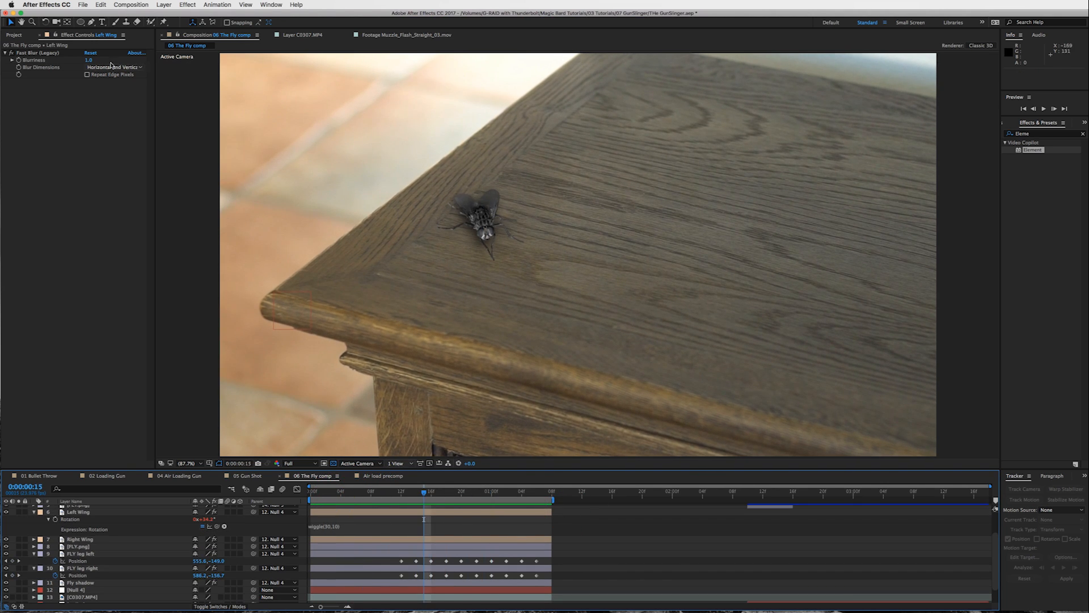
Step: Collapse the Replaced with AE Comps folder in the project and open the FLY.png footage for viewing
click(13, 35)
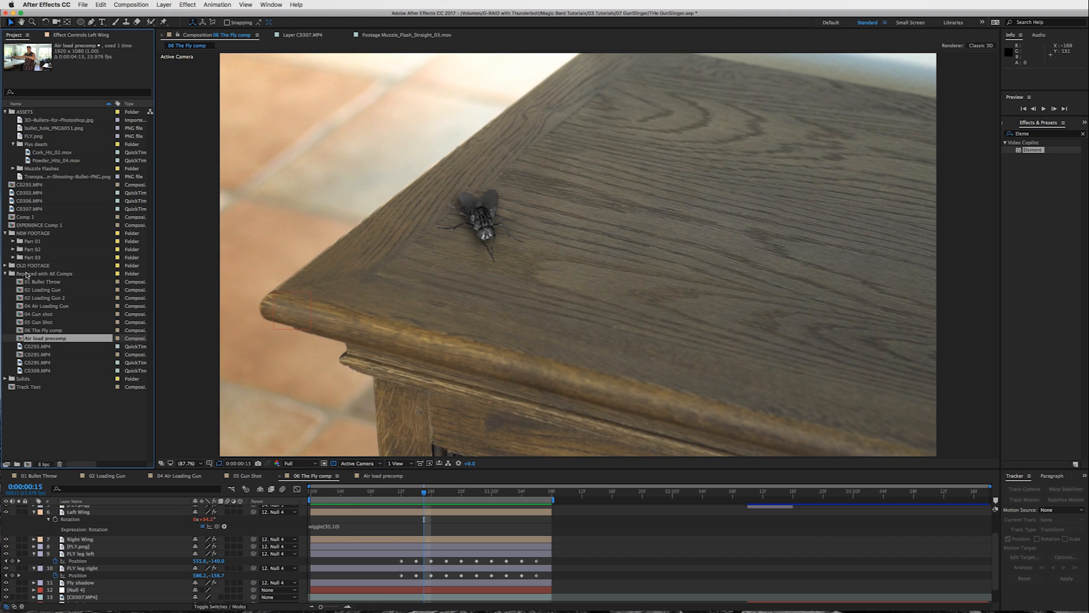
click(5, 274)
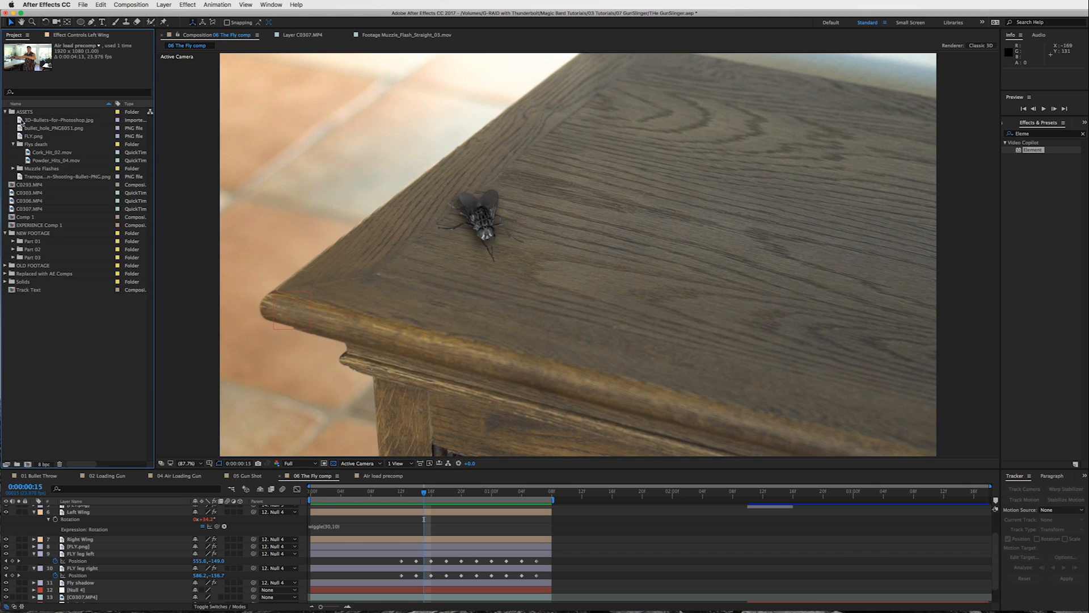
click(39, 130)
click(39, 121)
click(38, 136)
click(20, 137)
double_click(21, 136)
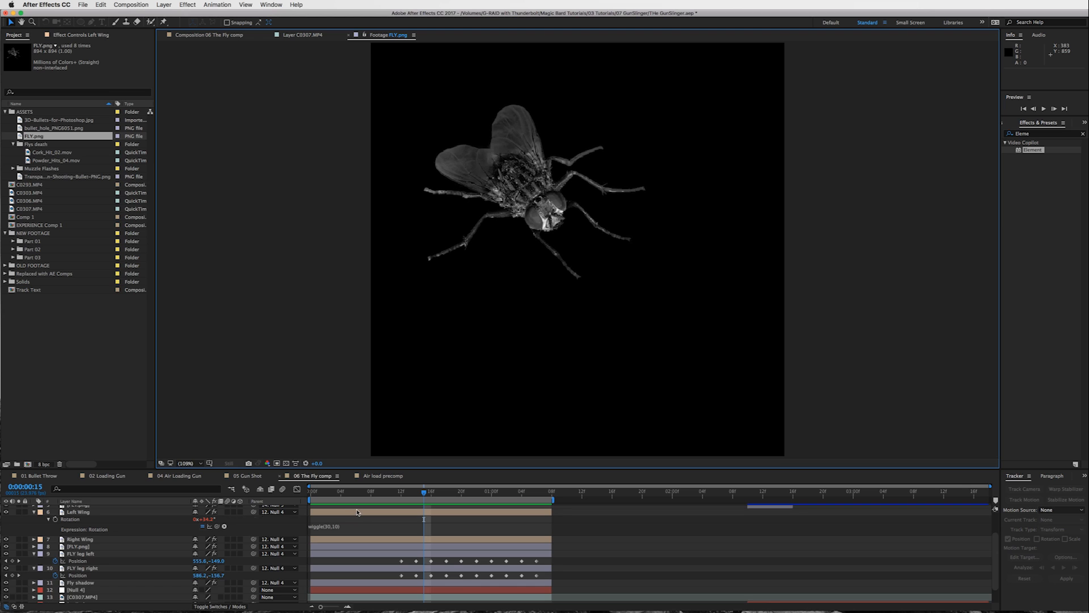
Step: Return to the 06 The Fly comp and collapse the Position keyframes of the FLY leg left and FLY leg right layers
scroll(357, 512, down, 2)
click(208, 34)
scroll(385, 543, down, 1)
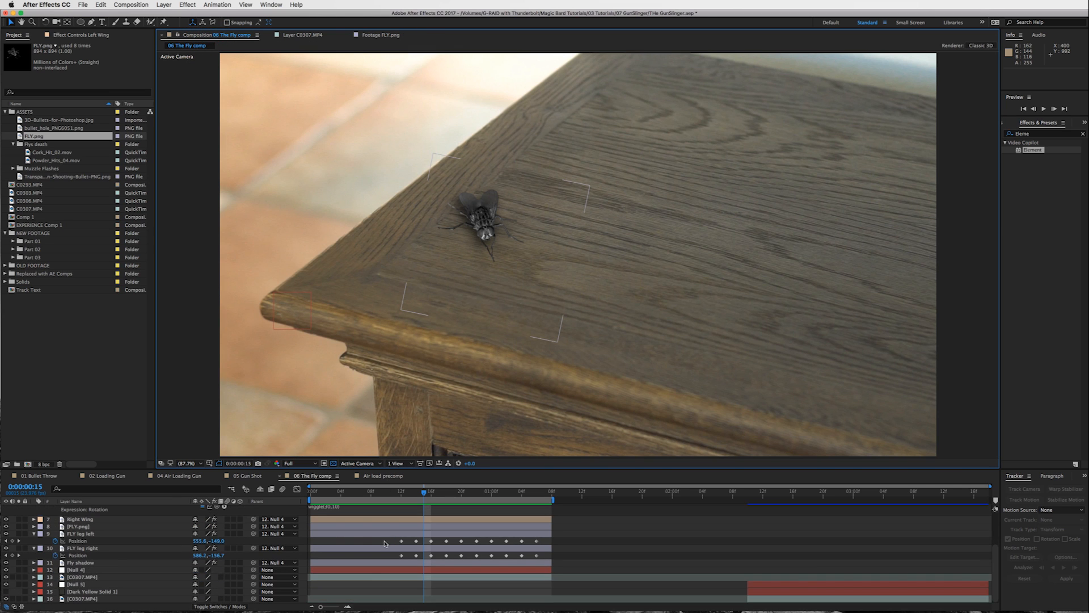
click(416, 564)
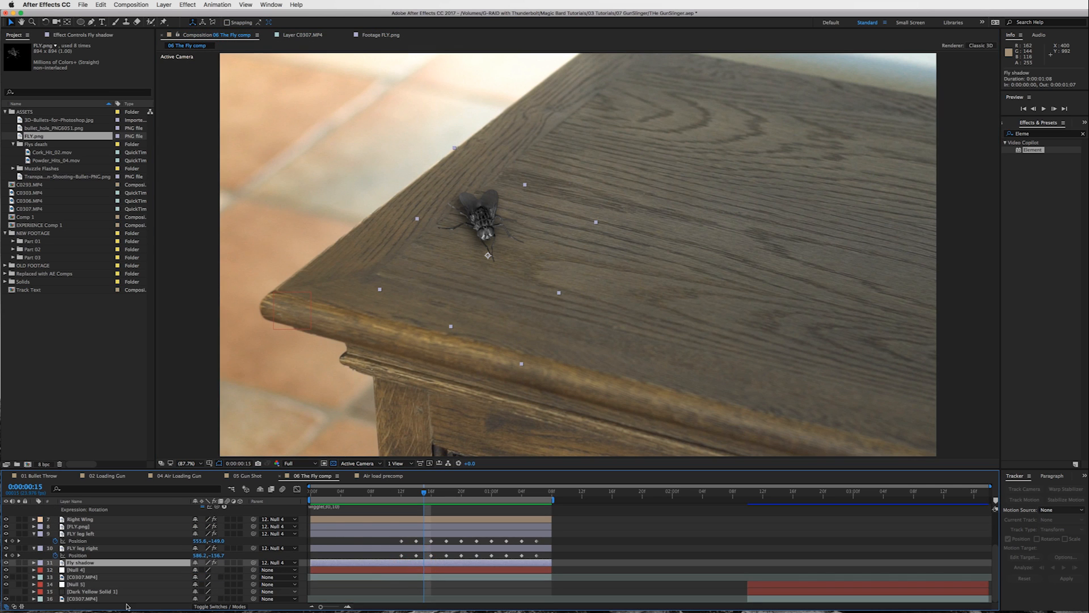
click(34, 548)
click(34, 541)
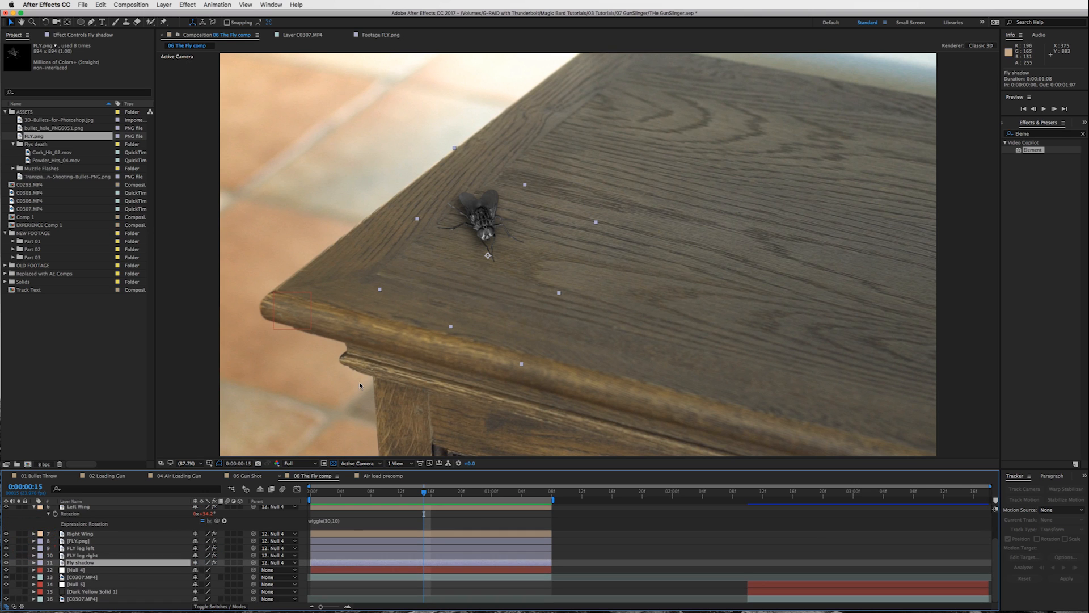
Step: Reveal the Position keyframes of Null 4 and scrub to 0:00:00:19 to examine how it tracks the table corner
key(period)
key(period)
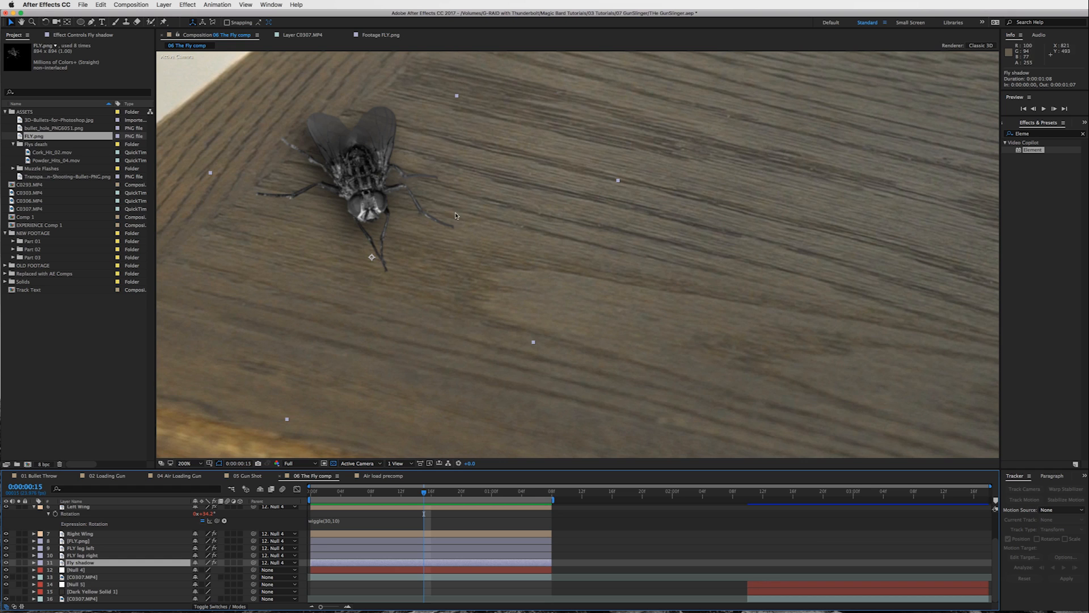
drag(418, 170, 587, 188)
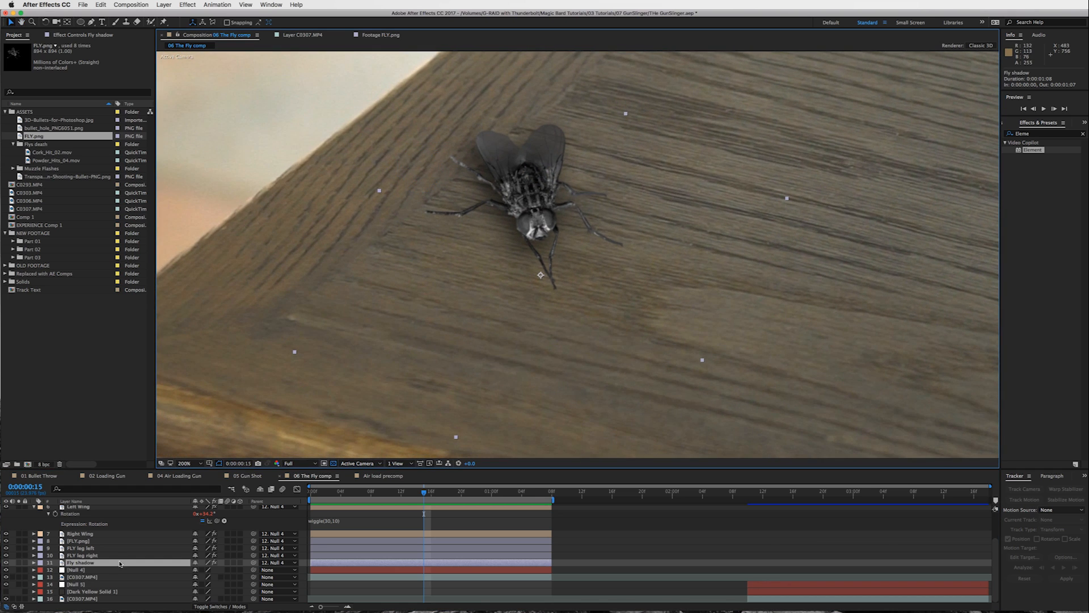
click(85, 570)
key(comma)
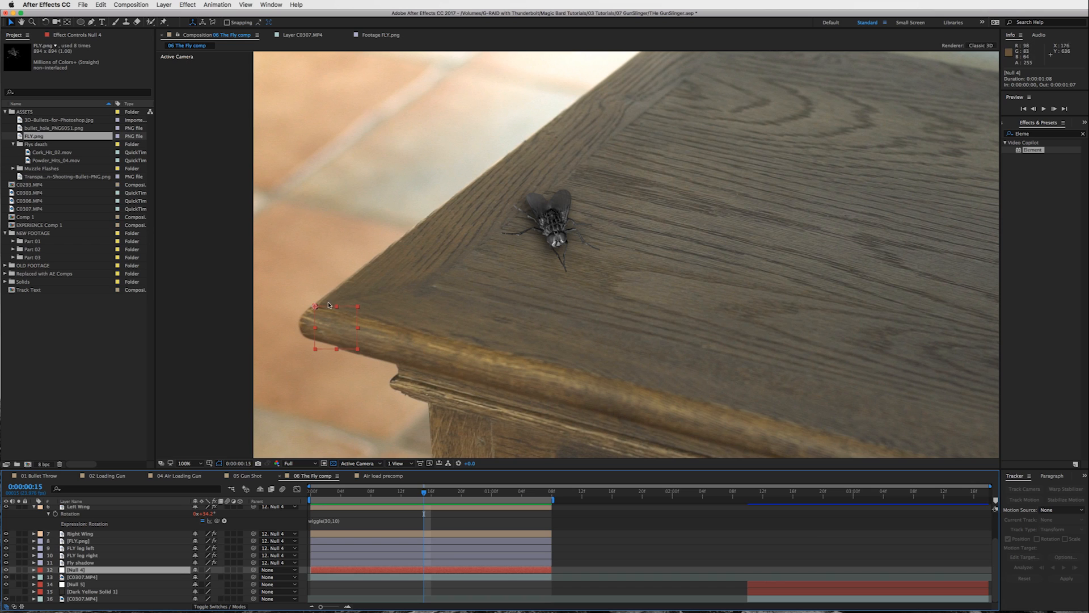
click(1020, 475)
key(p)
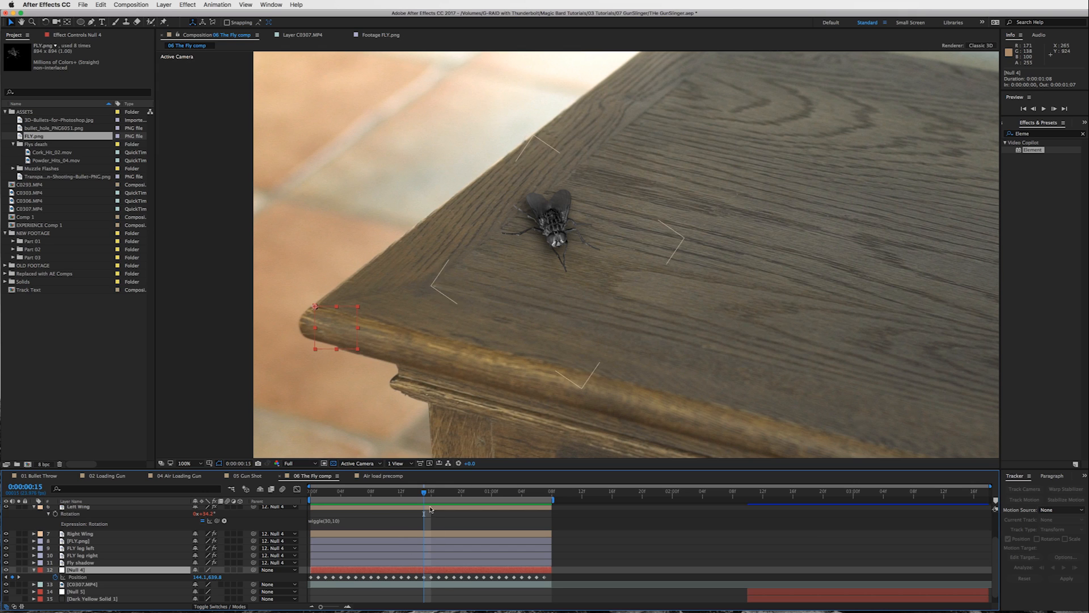
drag(424, 491, 454, 492)
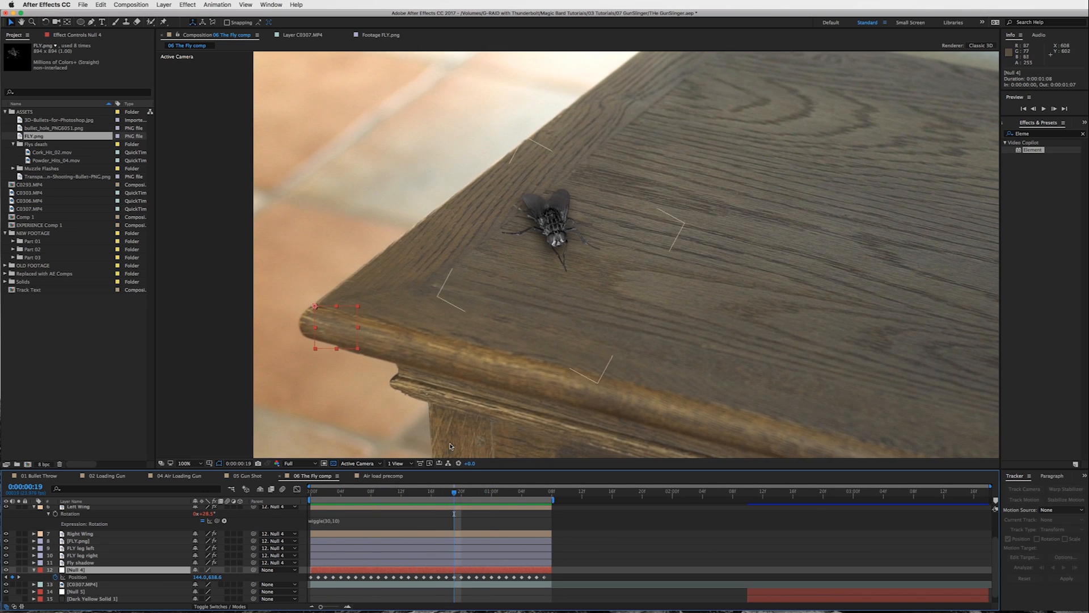
Step: Collapse the properties of Null 4 and Left Wing, selecting the Fly shadow and FLY leg right layers to inspect them
click(34, 570)
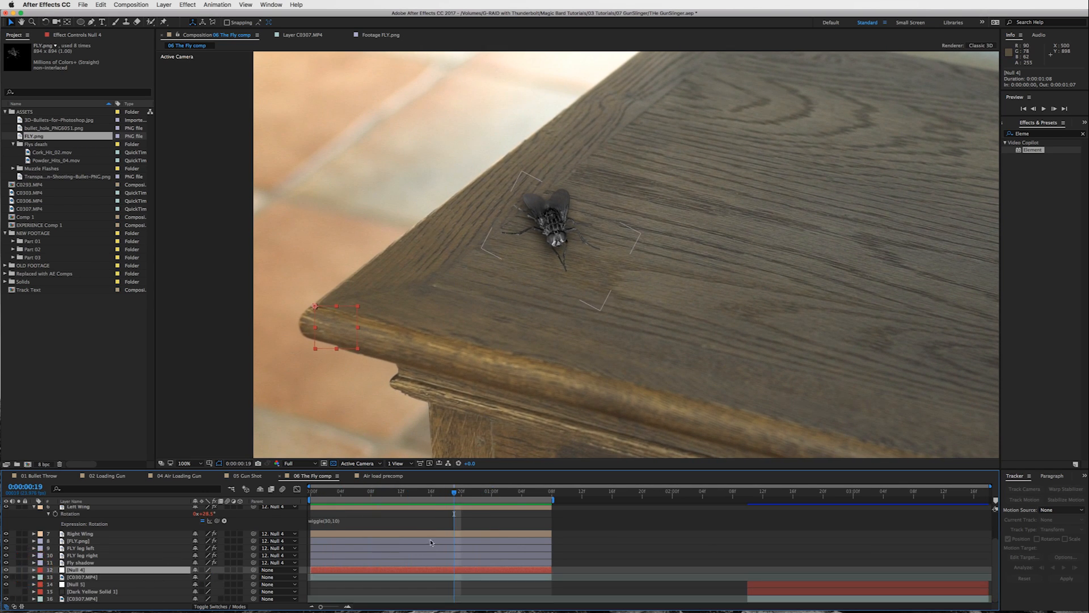
click(86, 569)
click(80, 562)
click(82, 555)
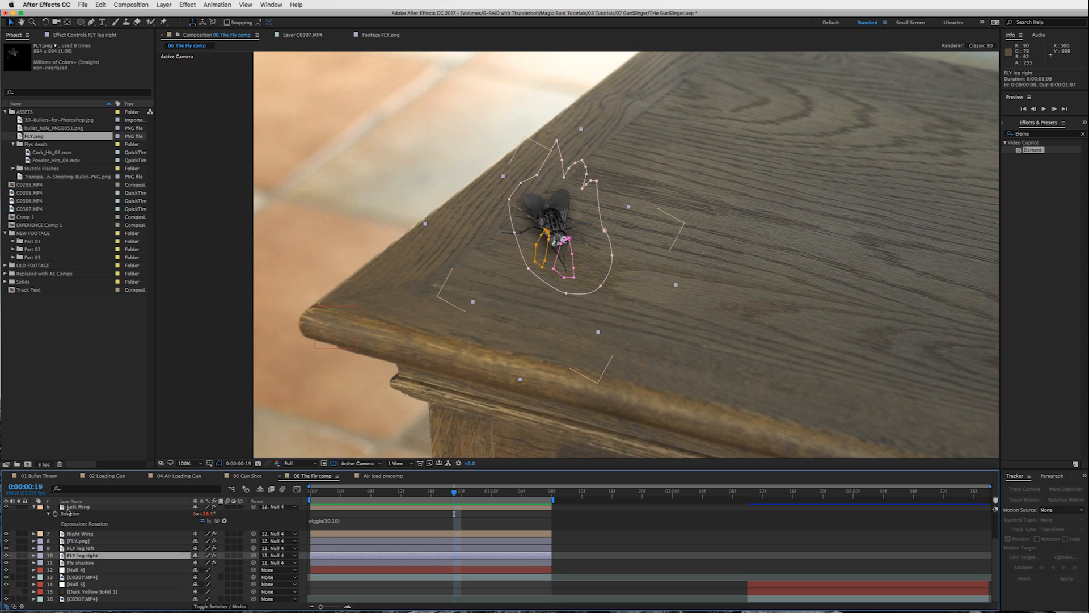
scroll(68, 525, up, 3)
click(35, 528)
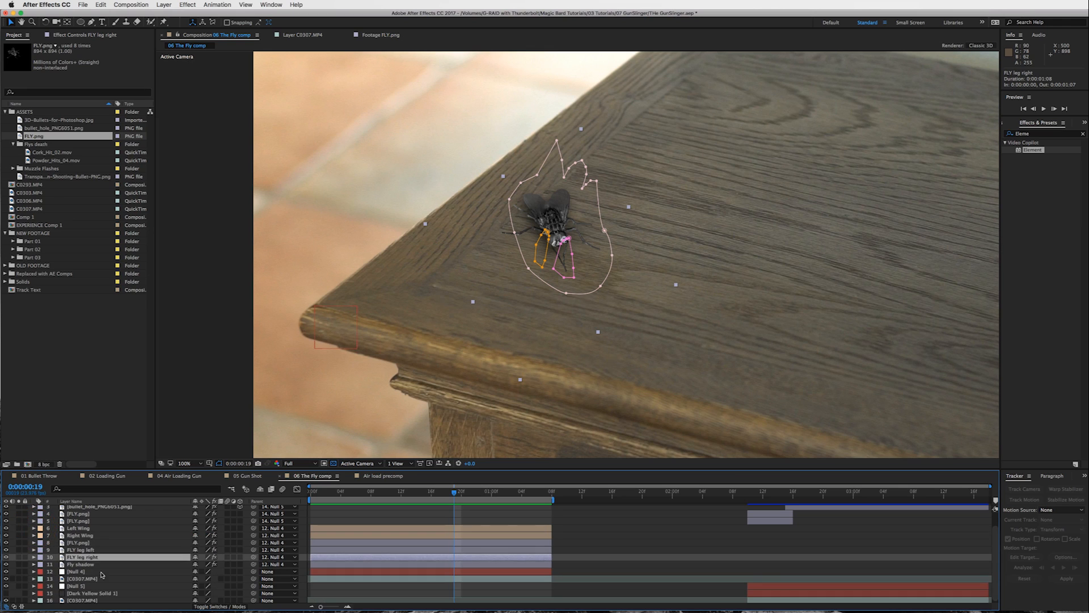
Step: Select the Left Wing and Right Wing layers in turn to compare their masks on the fly
click(85, 521)
click(350, 535)
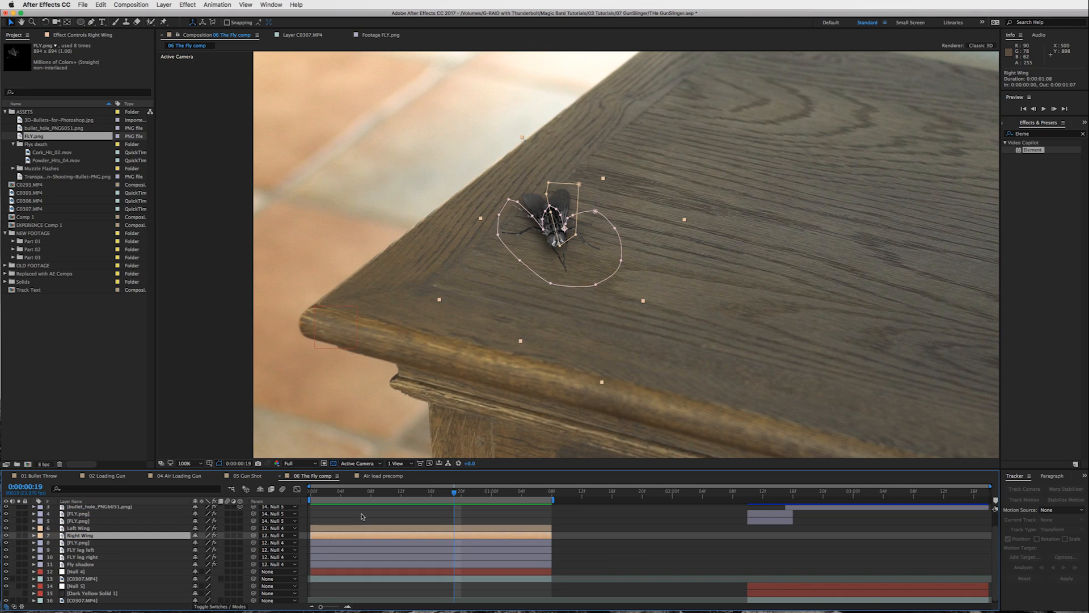
click(357, 528)
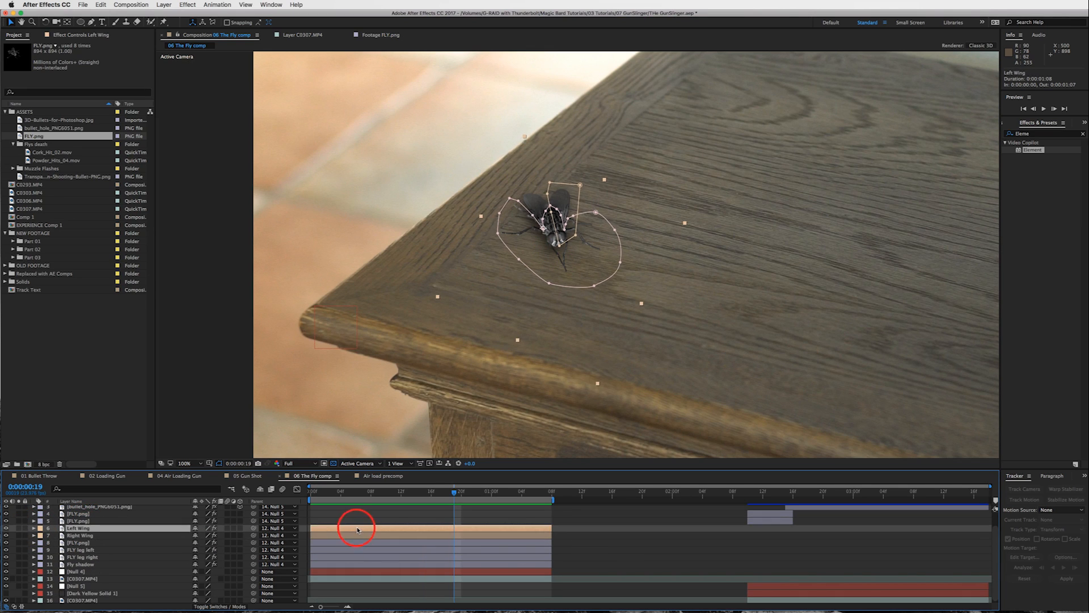
click(353, 535)
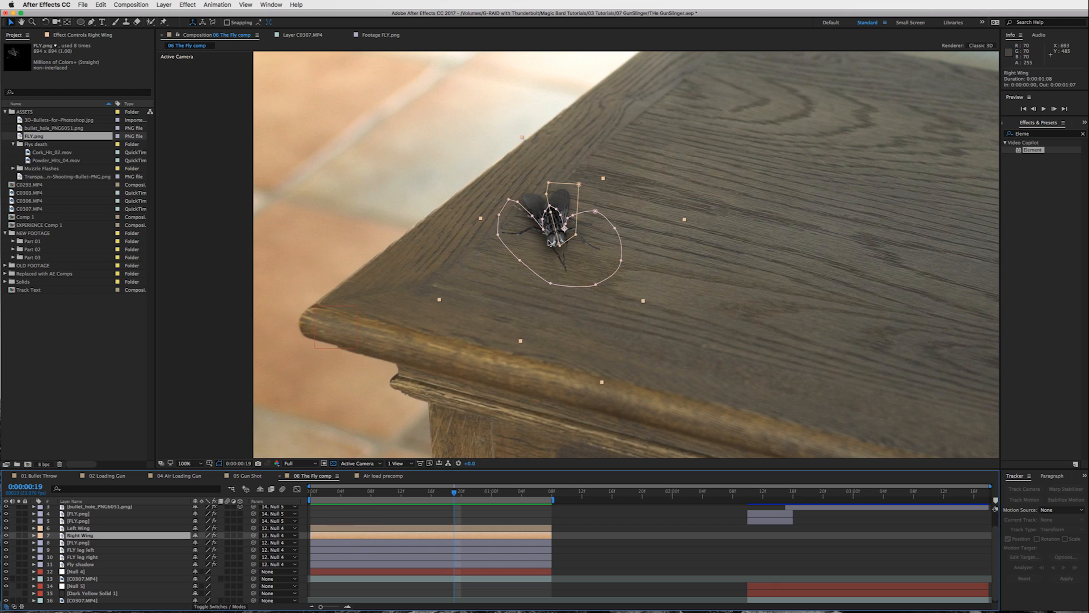
Step: Solo the Right Wing and Left Wing layers, isolating the fly body only briefly for comparison
scroll(549, 242, up, 1)
drag(527, 148, 527, 177)
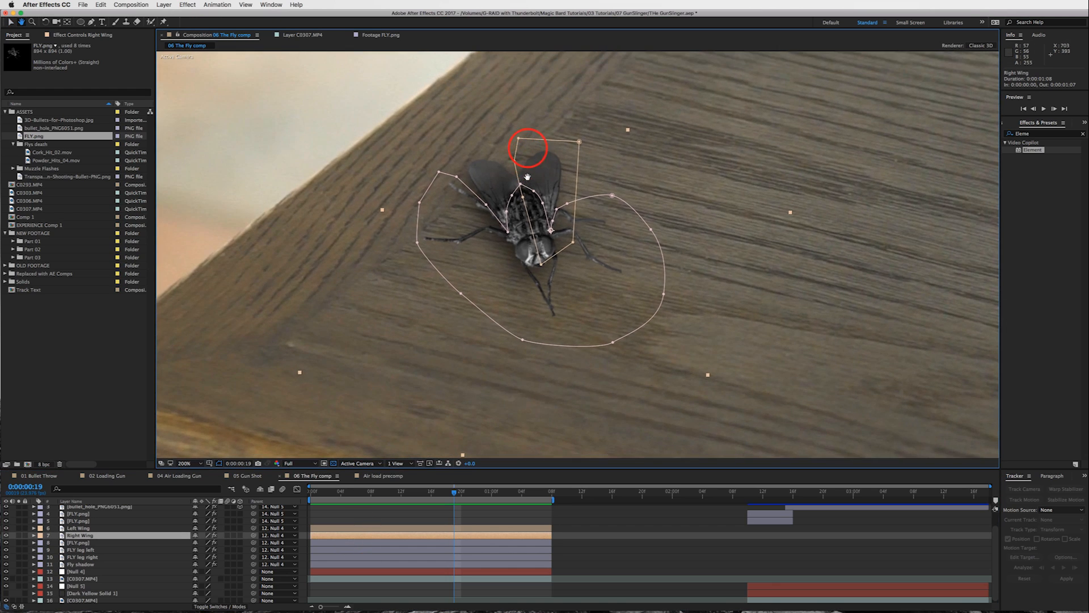
click(20, 536)
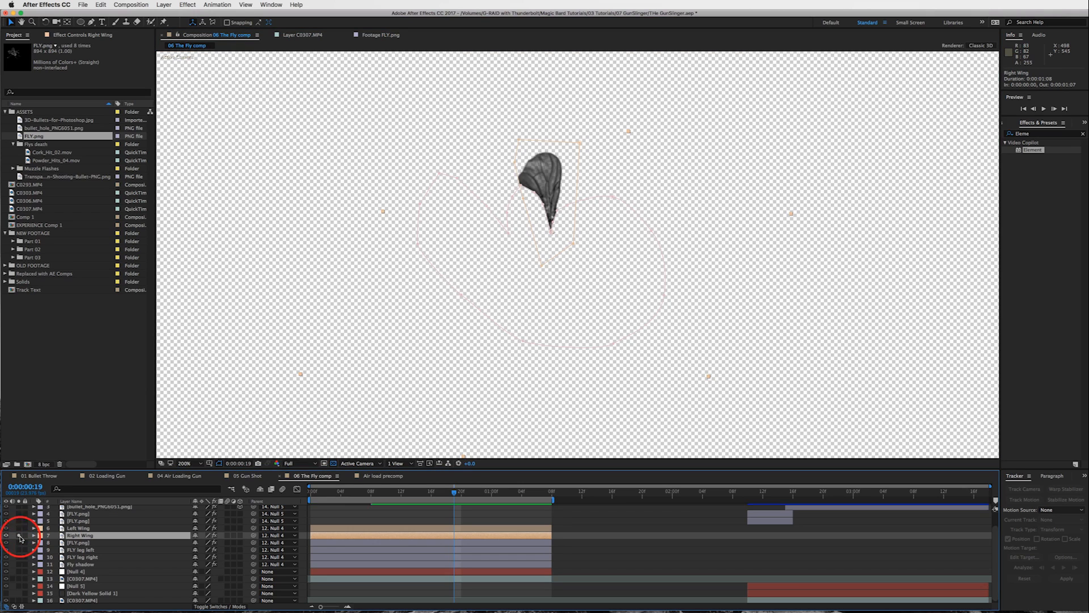
click(20, 543)
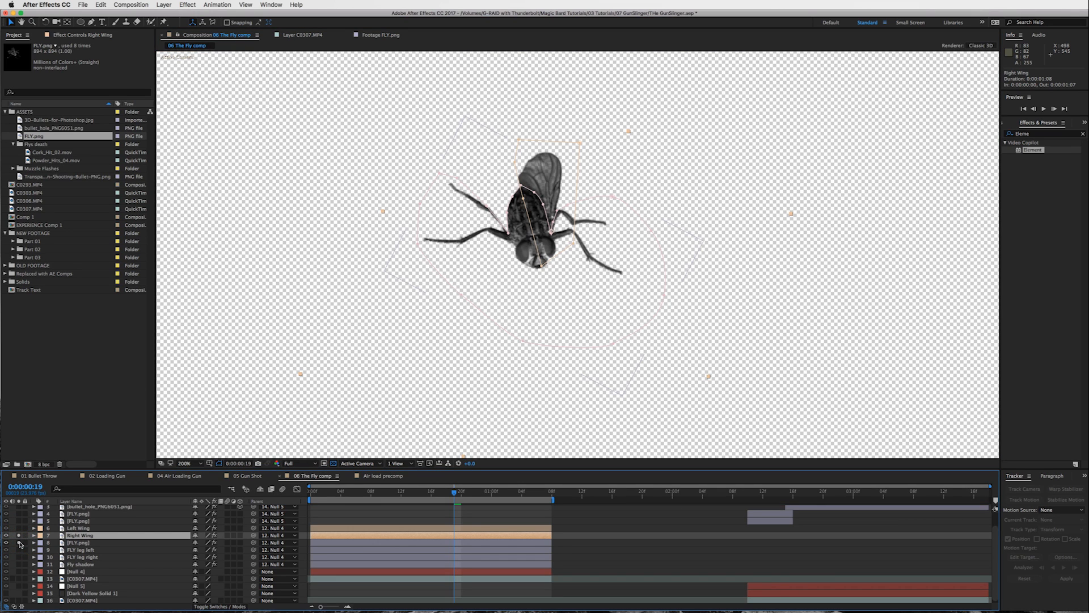
click(19, 543)
click(20, 528)
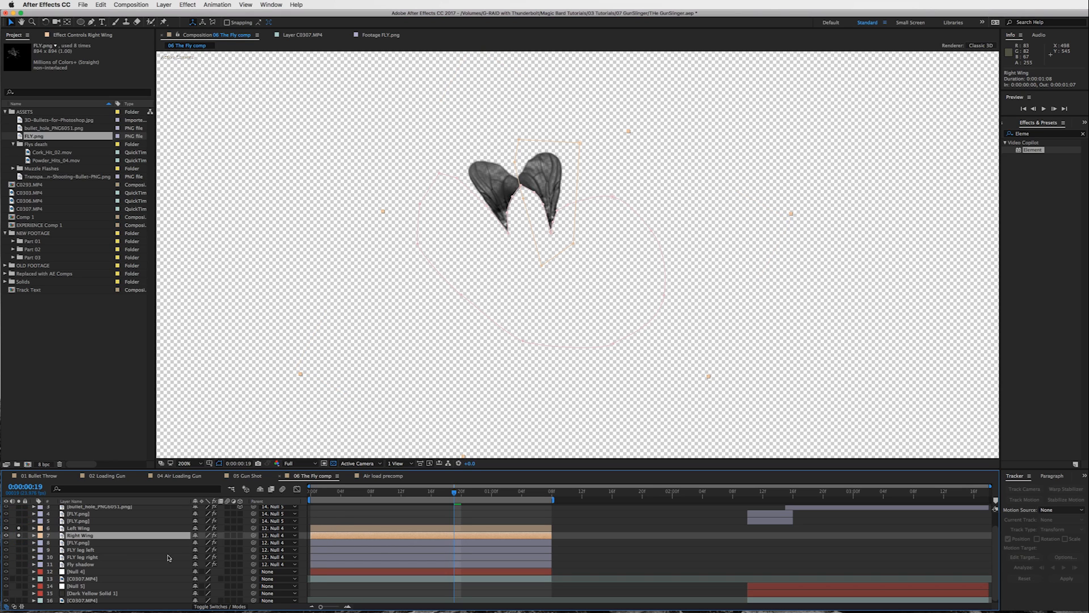
Step: Reveal the Right Wing's Rotation at the first frame and examine its wiggle expression
key(Home)
key(r)
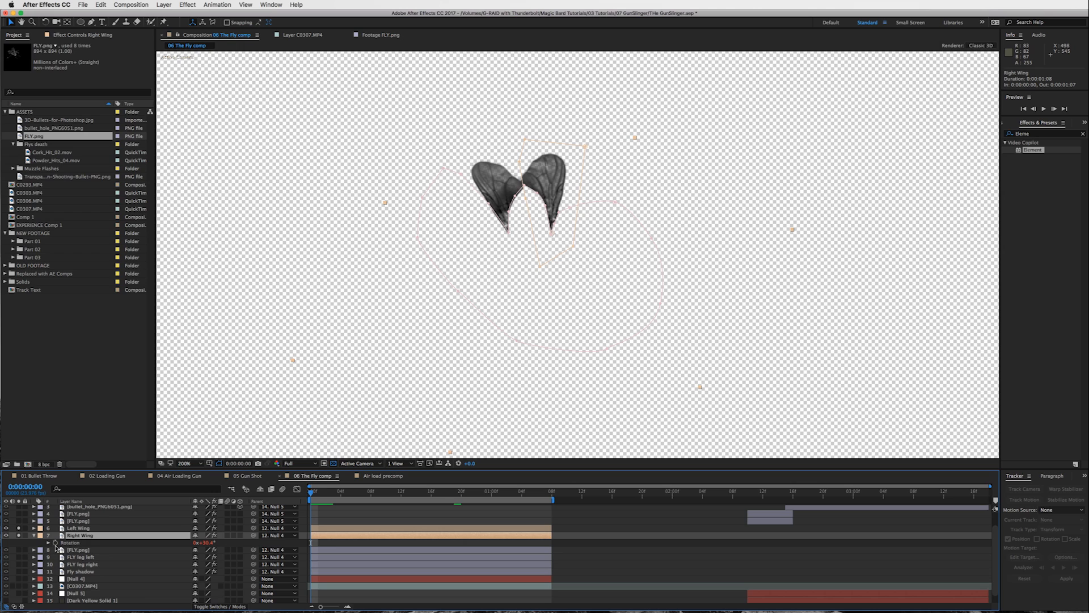
alt+click(49, 543)
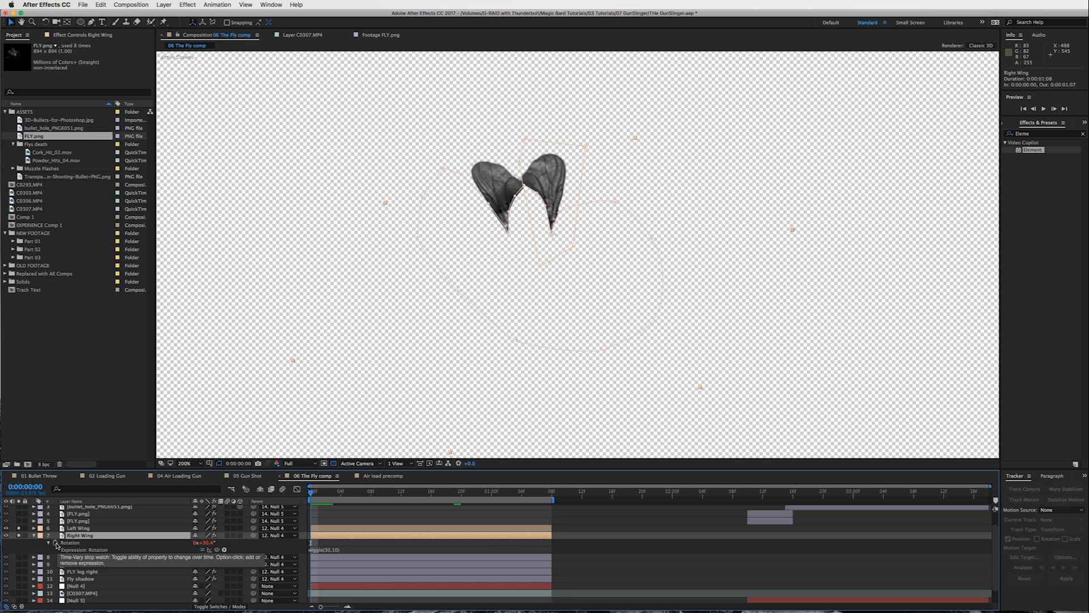
click(85, 549)
click(324, 551)
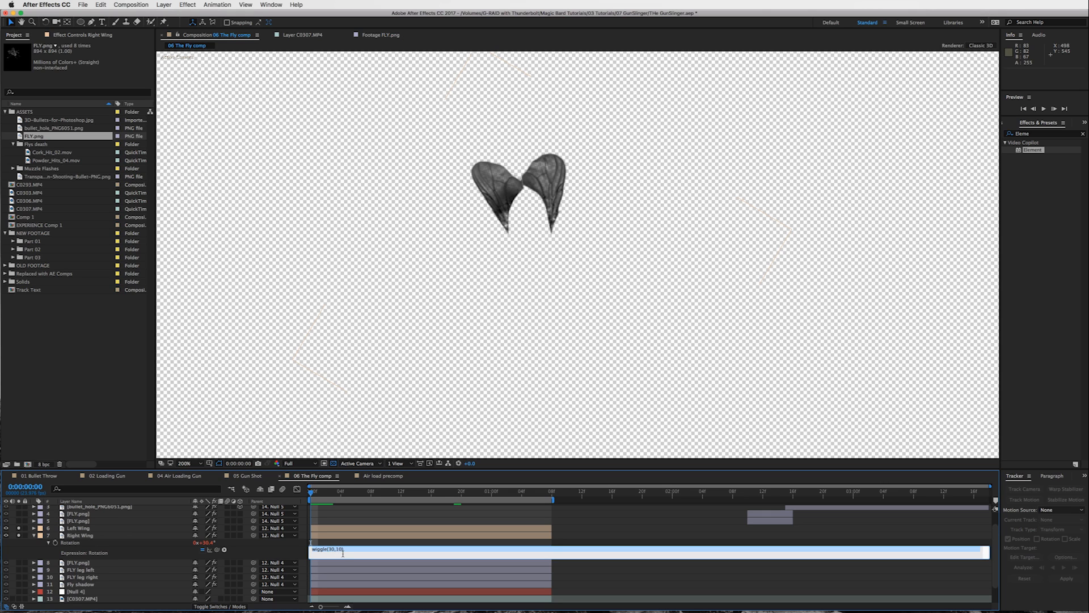
click(596, 555)
click(573, 528)
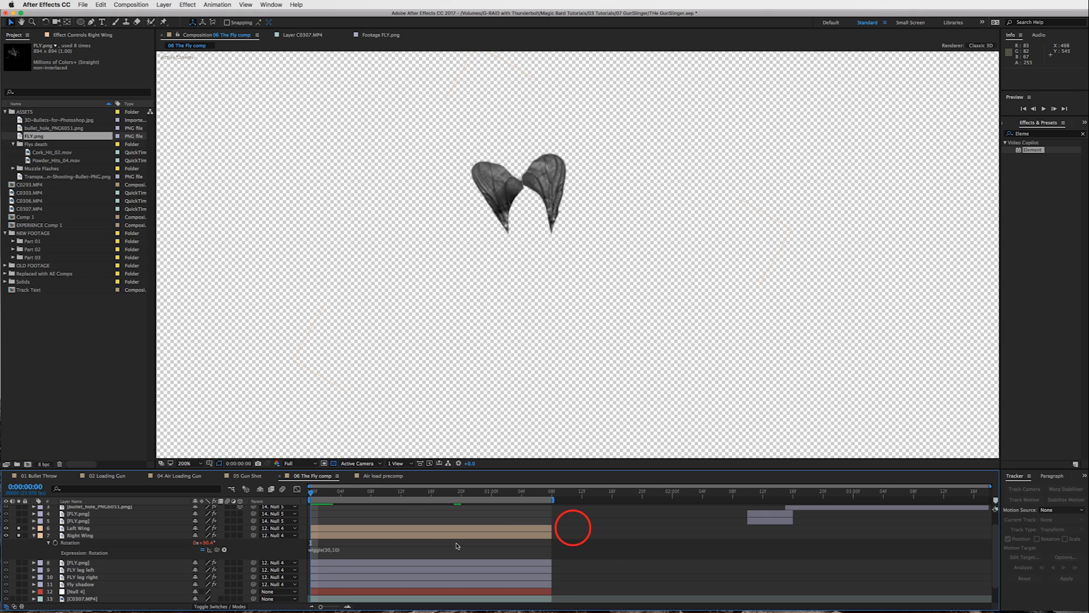
Step: Scrub the first few frames to view the wing flutter, collapse the Right Wing's properties and return to the first frame
mouse_move(311, 493)
mouse_down()
mouse_move(549, 500)
mouse_move(333, 494)
mouse_up()
click(336, 527)
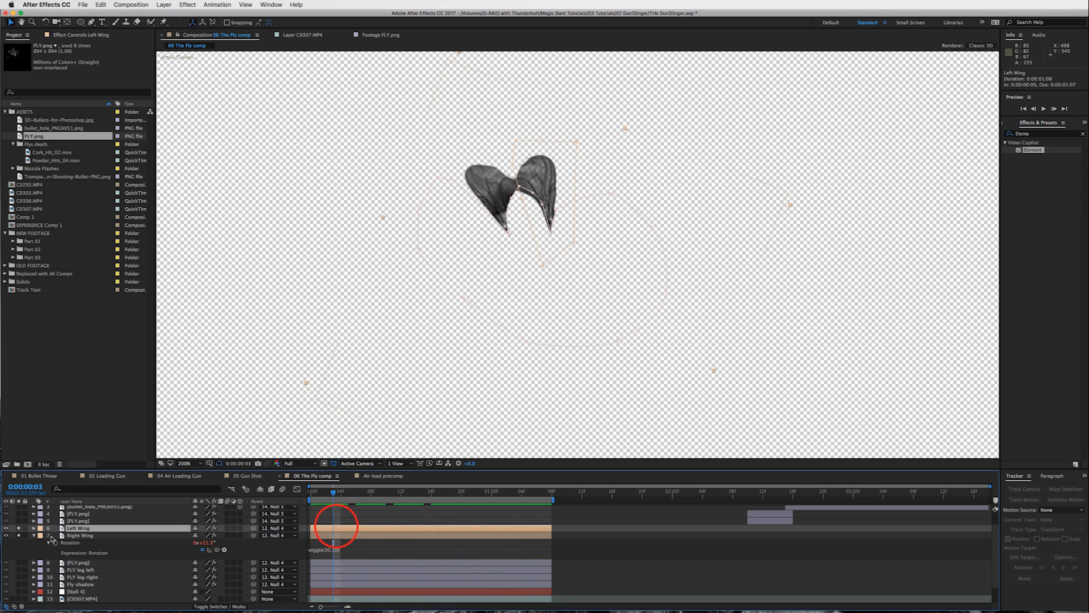
click(34, 535)
drag(342, 493, 311, 491)
Step: Solo the FLY.png body, FLY leg left and FLY leg right layers alongside the wings, and select FLY leg right
click(86, 549)
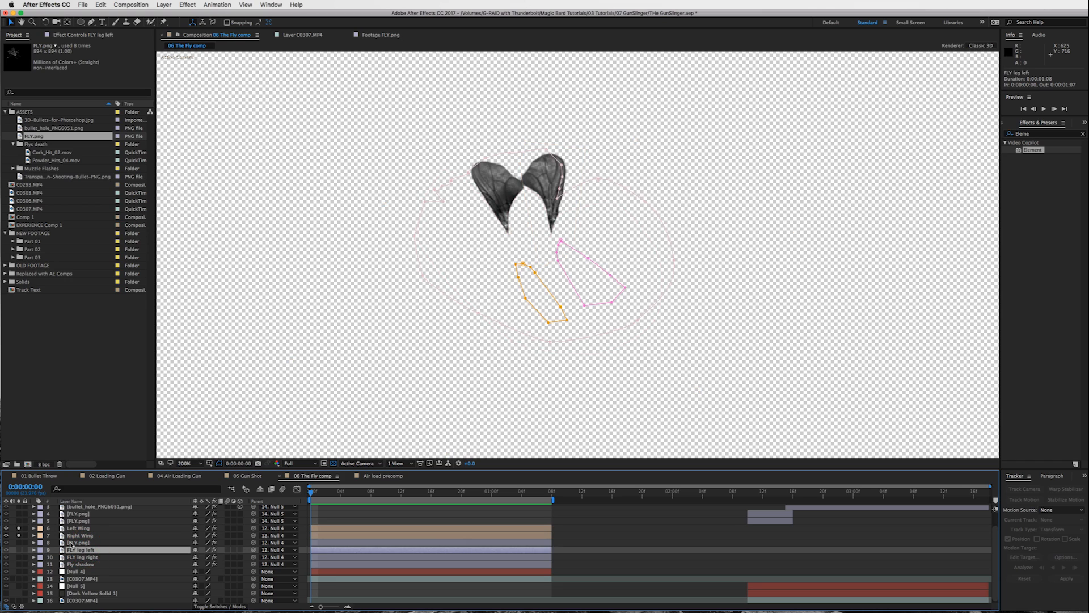
click(74, 542)
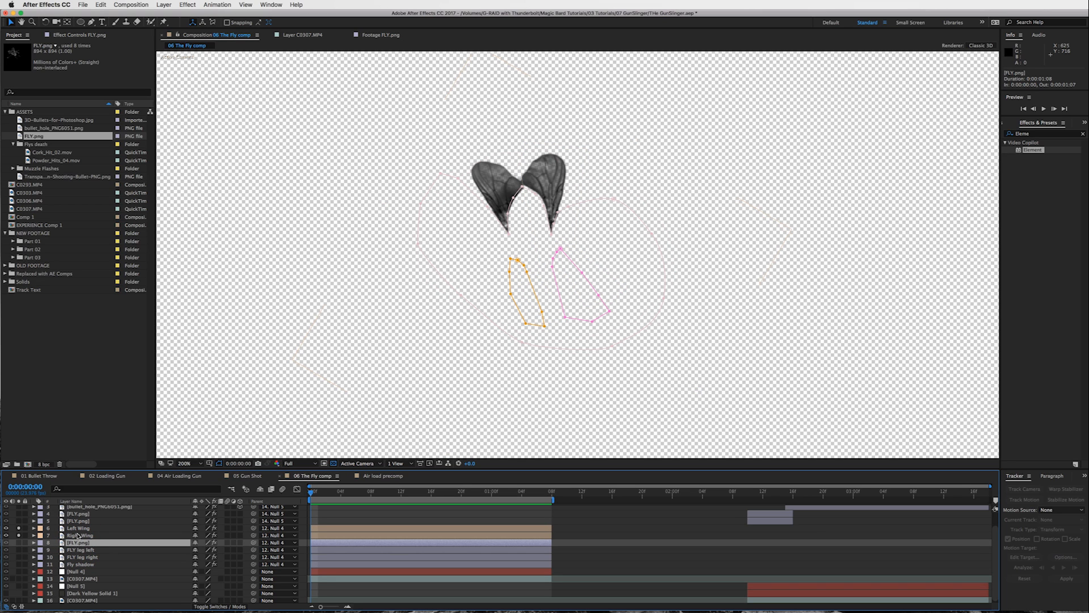
click(20, 542)
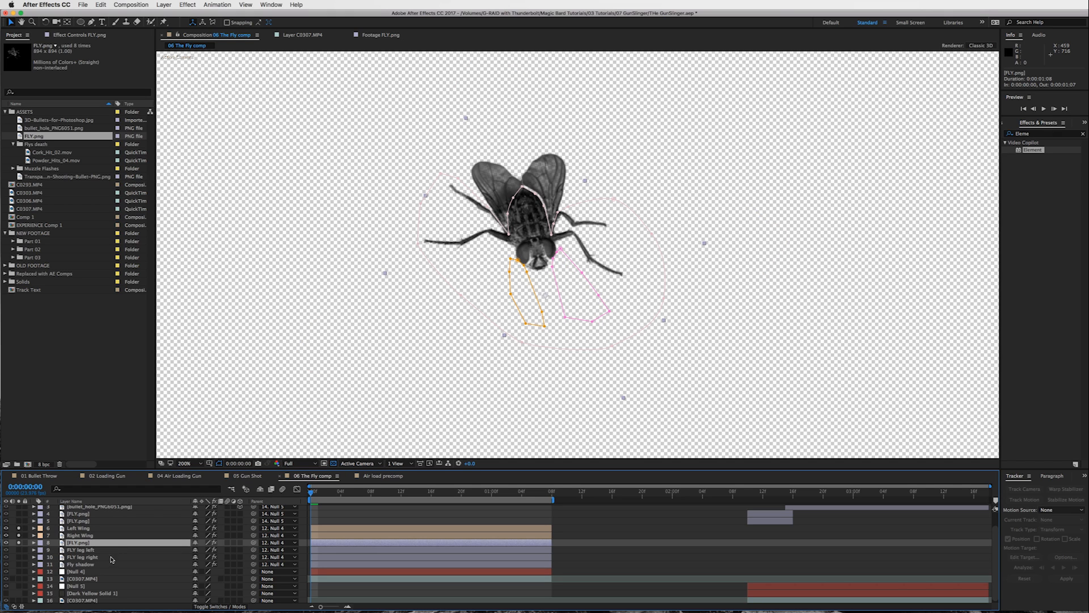
click(19, 549)
click(19, 557)
click(89, 558)
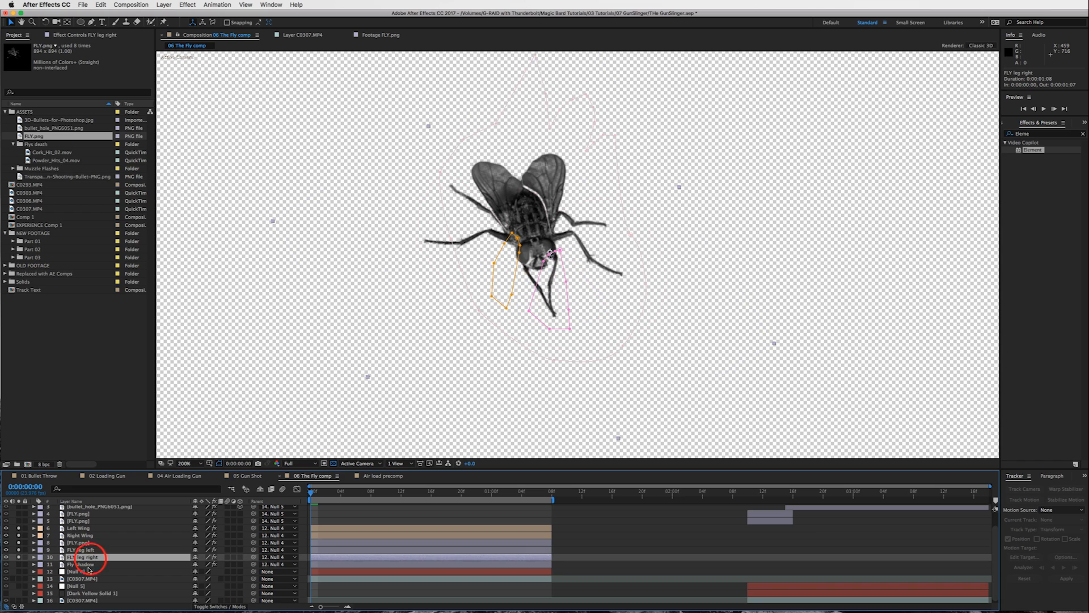
Step: Reveal the Position keyframes of both FLY leg left and FLY leg right, scrub and play the leg movement, and collapse the properties
shift+click(87, 551)
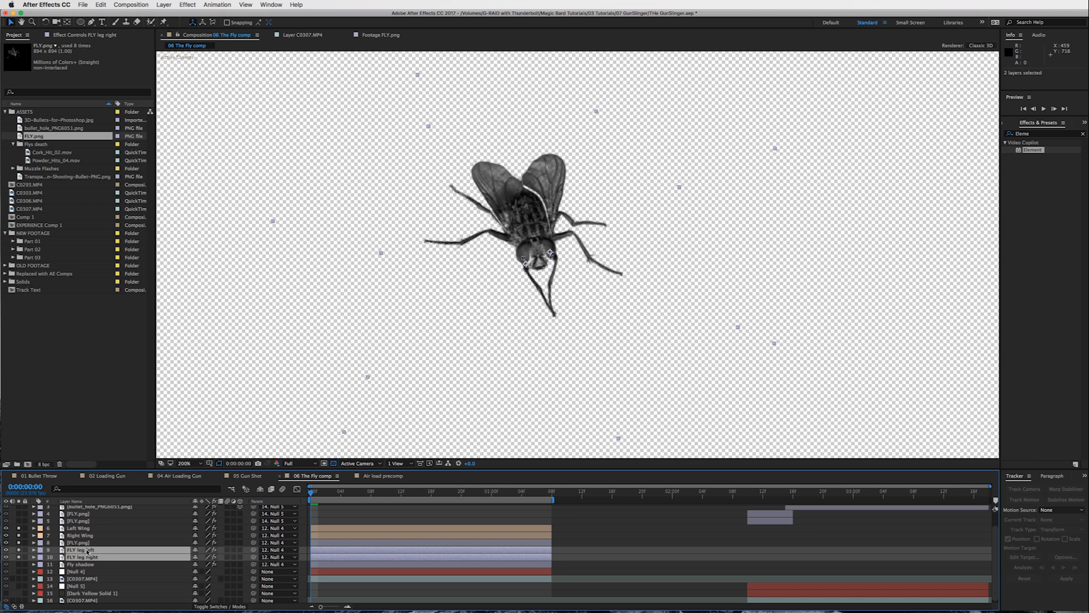
key(p)
drag(395, 495, 521, 497)
key(space)
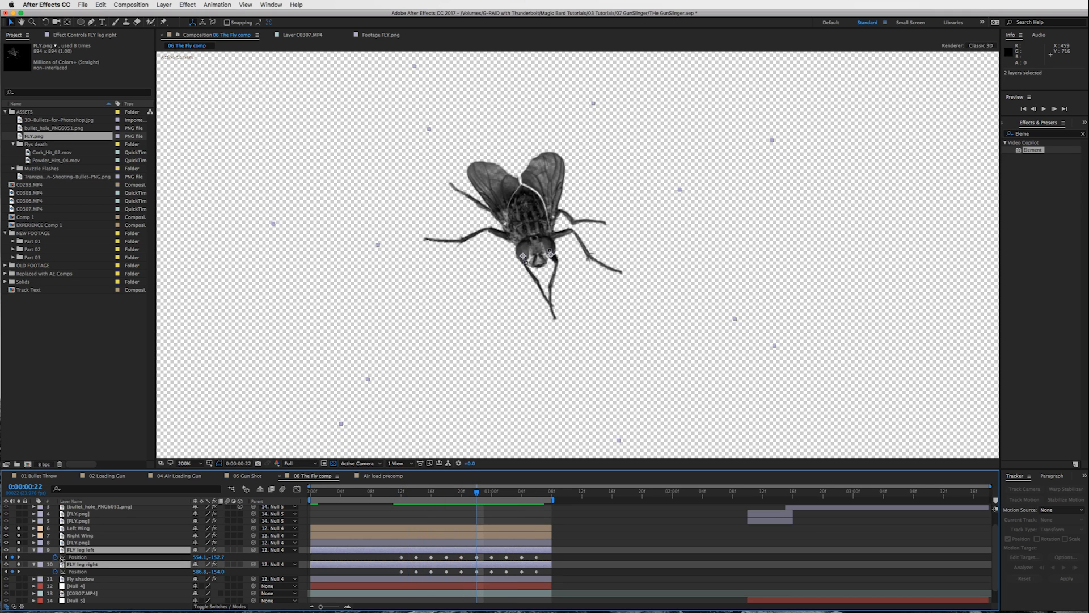
key(u)
Step: Solo the Fly shadow layer to view it with the fly, and turn off solo on all wing, body, leg and shadow layers
click(86, 563)
click(19, 564)
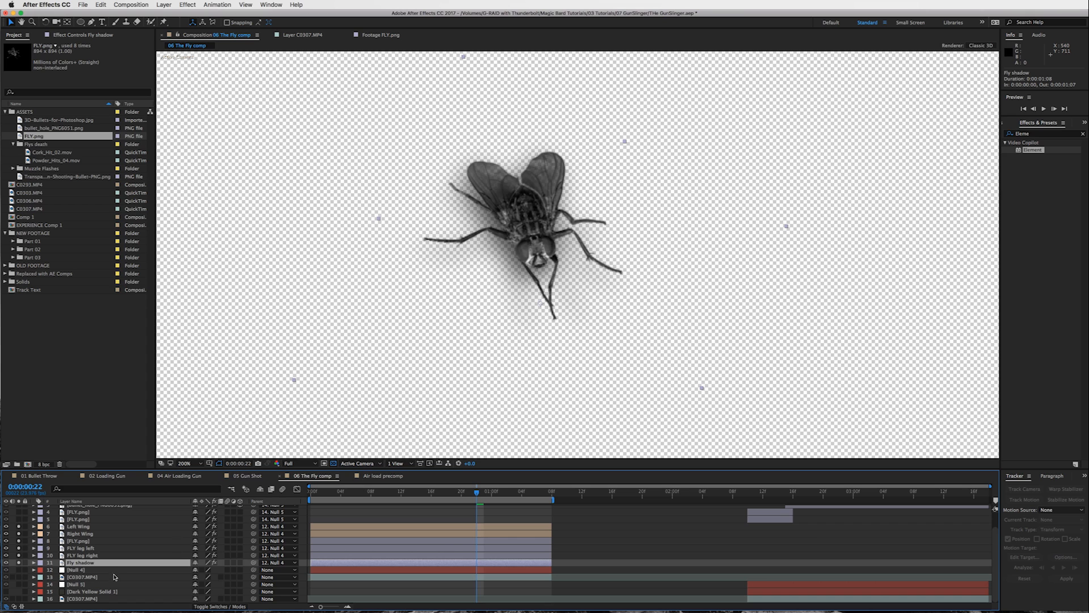
drag(19, 526, 19, 564)
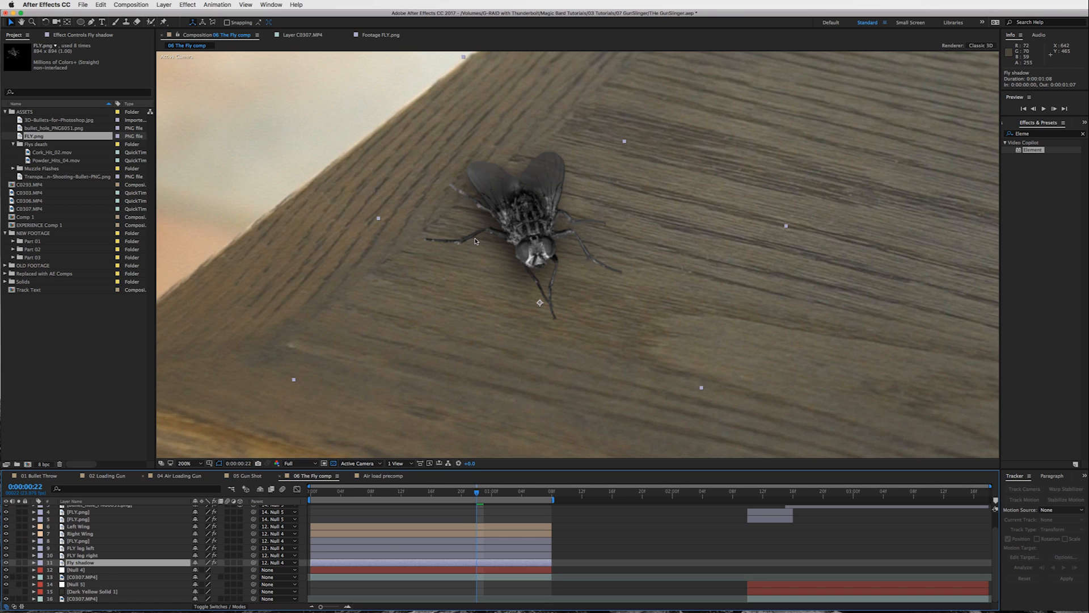
Step: Play the fly animation over the table footage from near the start, stop at 0:00:01:00 and fit the whole composition in view
drag(476, 490, 325, 490)
key(space)
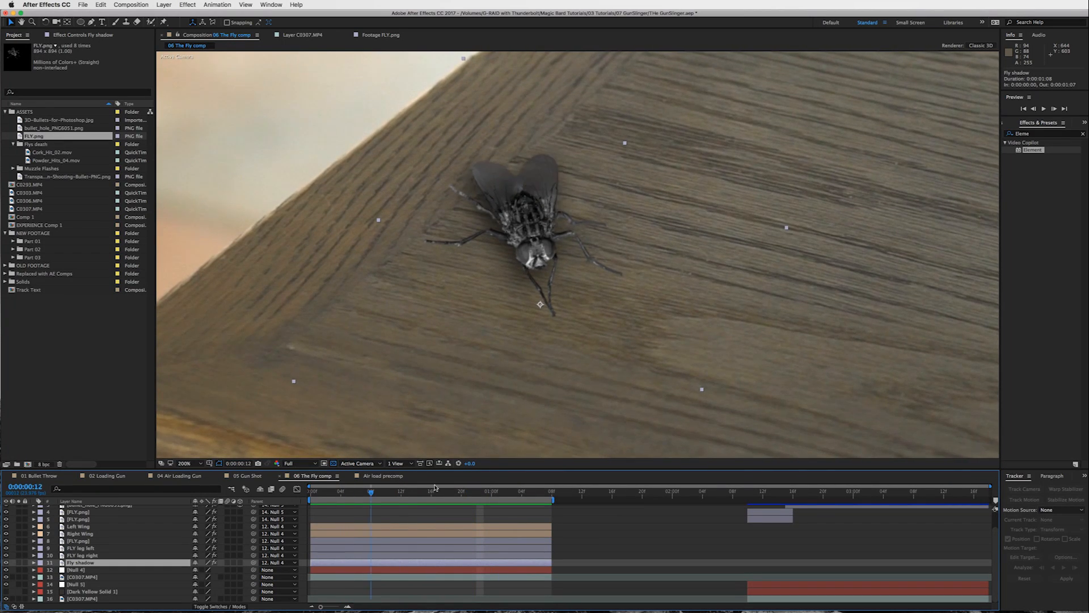
key(space)
key(shift+slash)
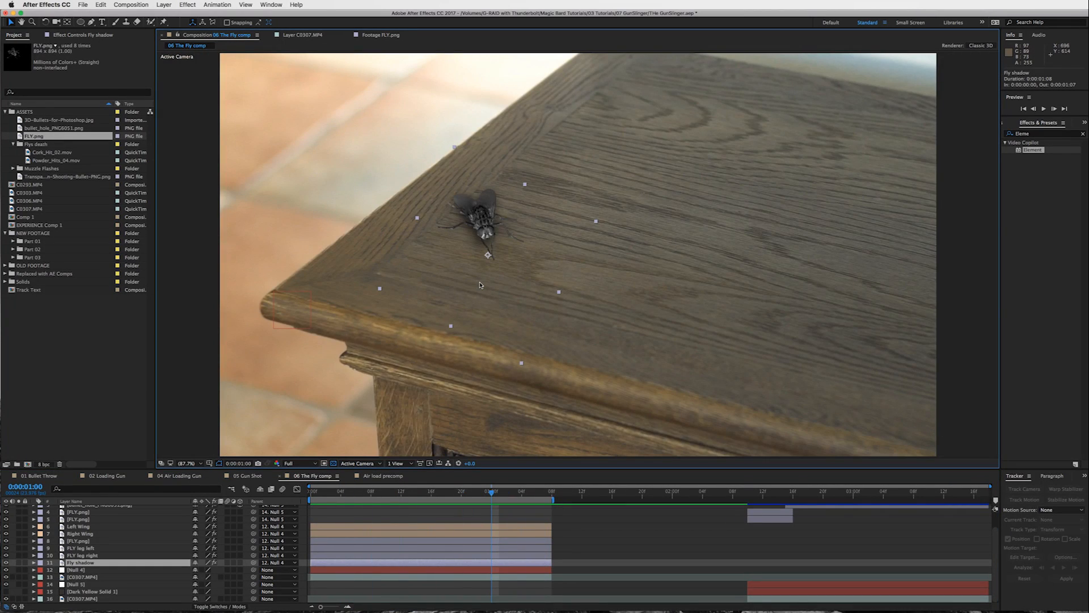